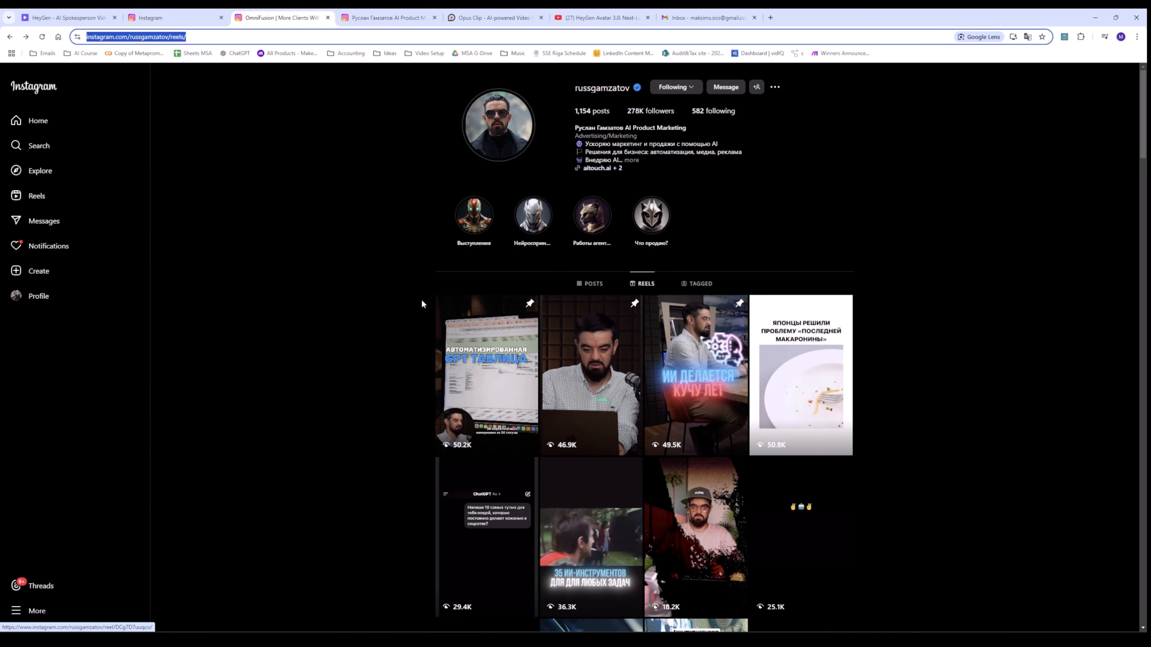
# Browse the reels on the AI marketing creator's Instagram profile and on the related Arabic-language profile
pyautogui.scroll(-10, 393, 286)
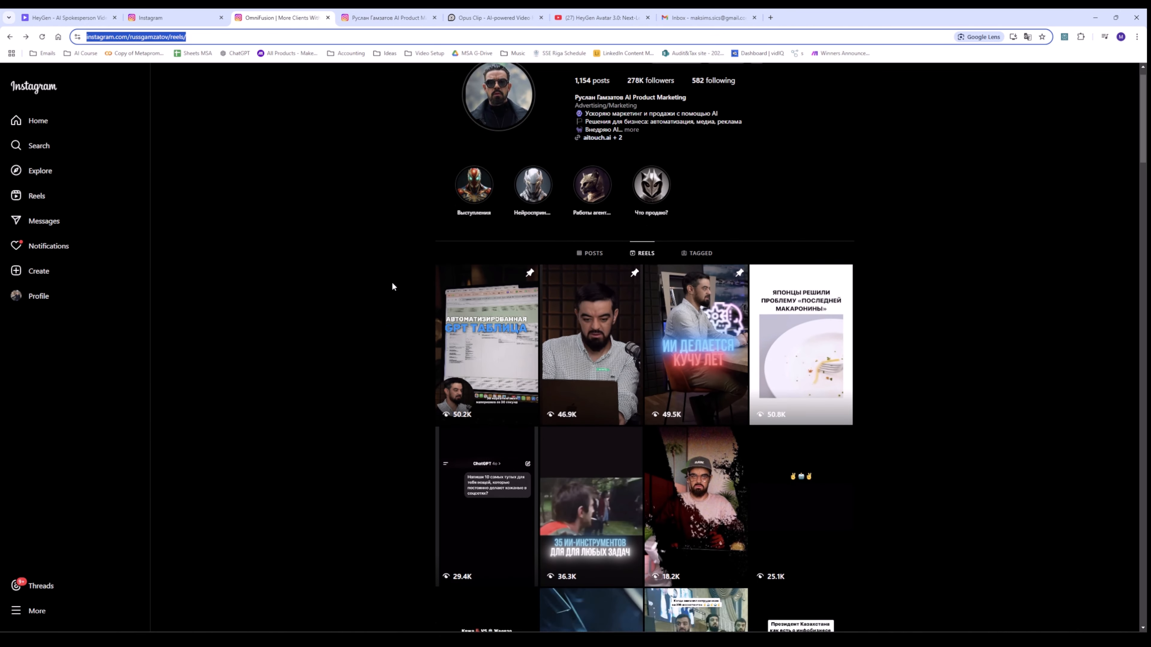
pyautogui.scroll(-15, 393, 285)
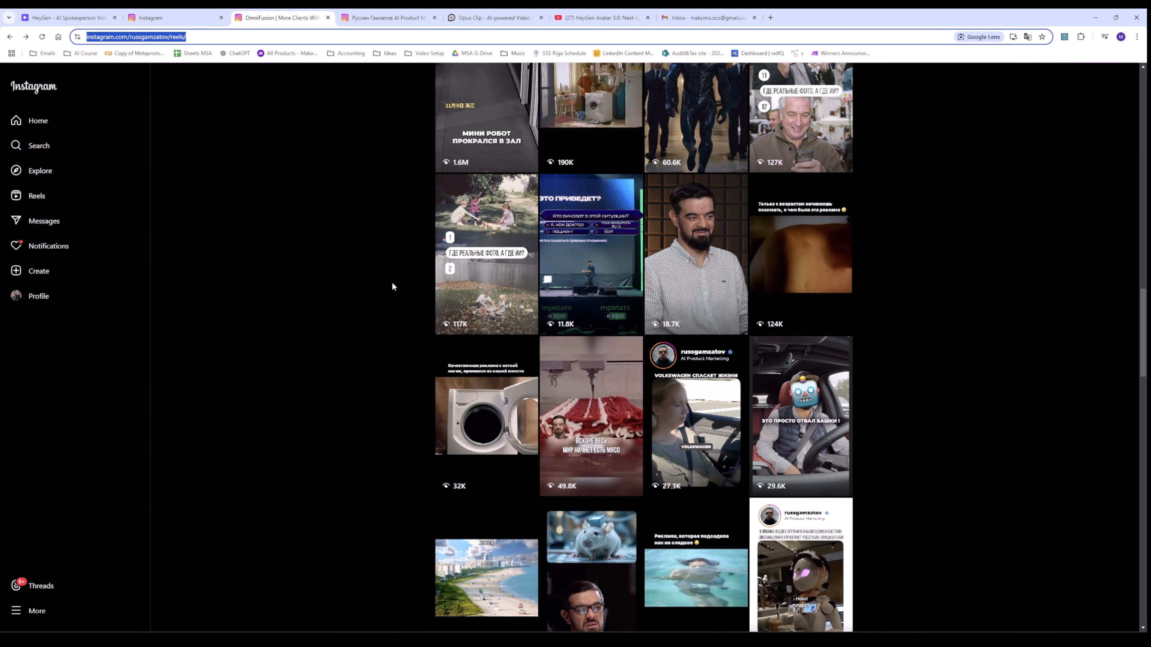
pyautogui.click(570, 355)
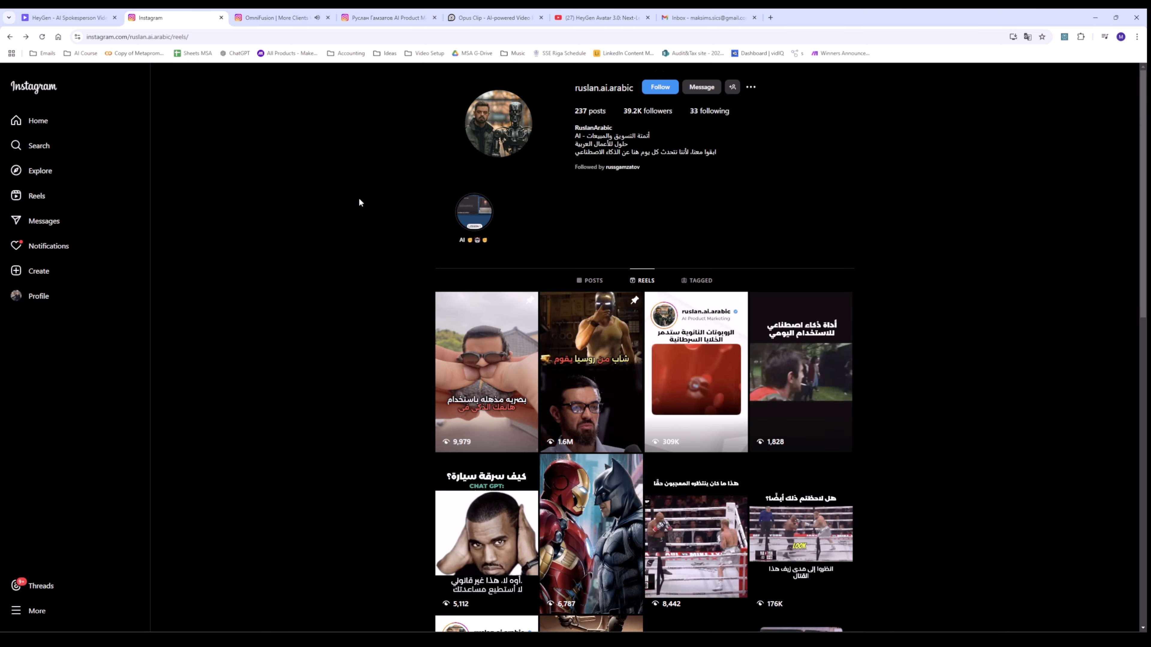
pyautogui.scroll(-5, 358, 202)
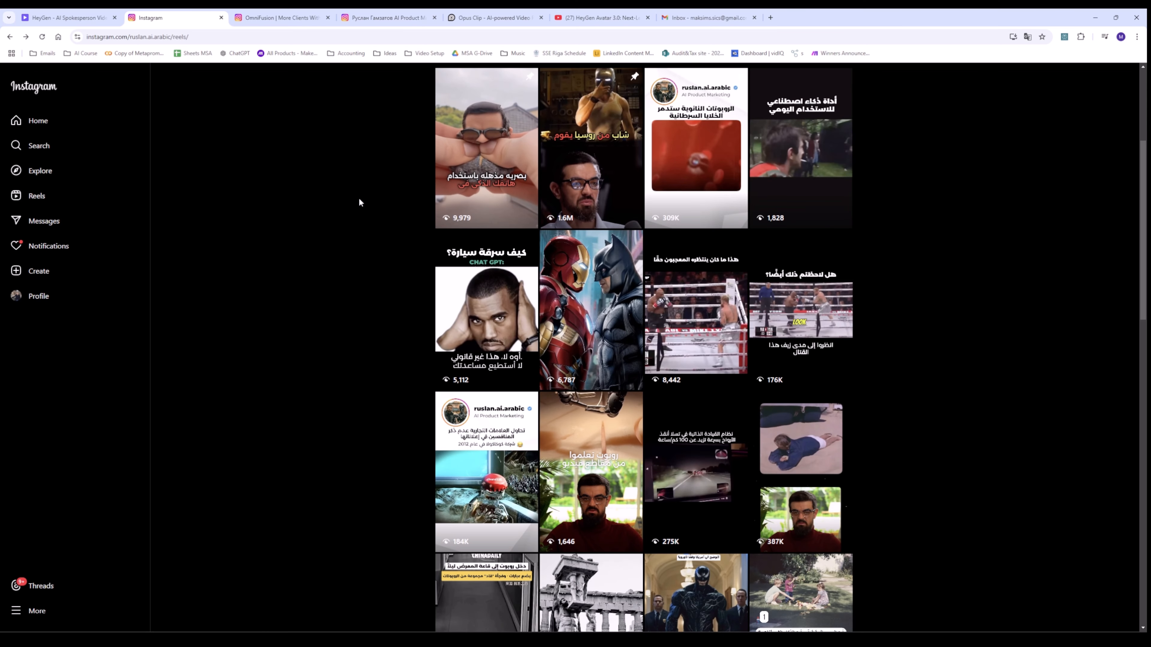
pyautogui.scroll(-8, 359, 202)
pyautogui.click(487, 398)
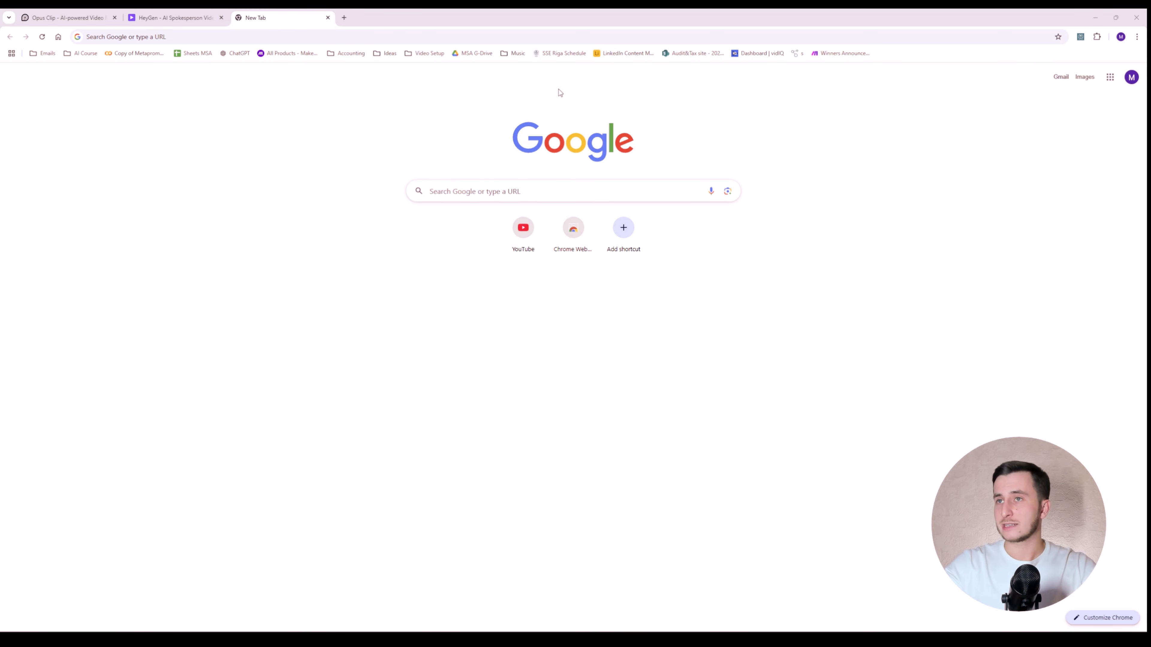
# Go to the HeyGen home page and close the duplicate HeyGen tab
pyautogui.click(518, 36)
pyautogui.write('heygen')
pyautogui.press('Return')
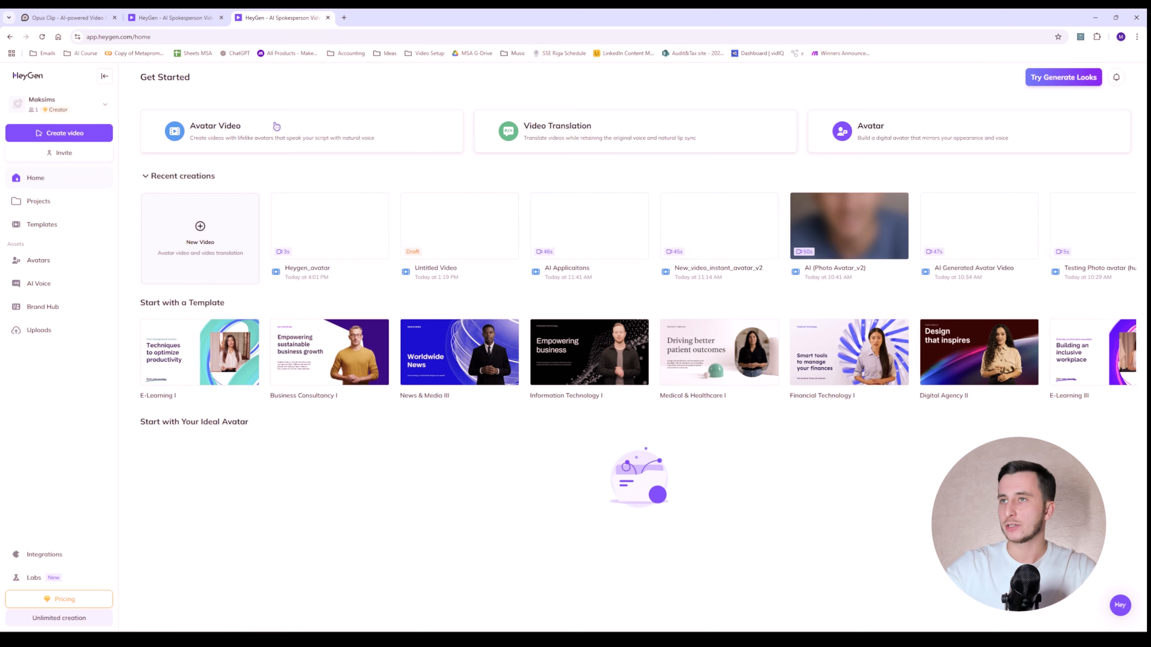
pyautogui.hotkey('ctrl', 'w')
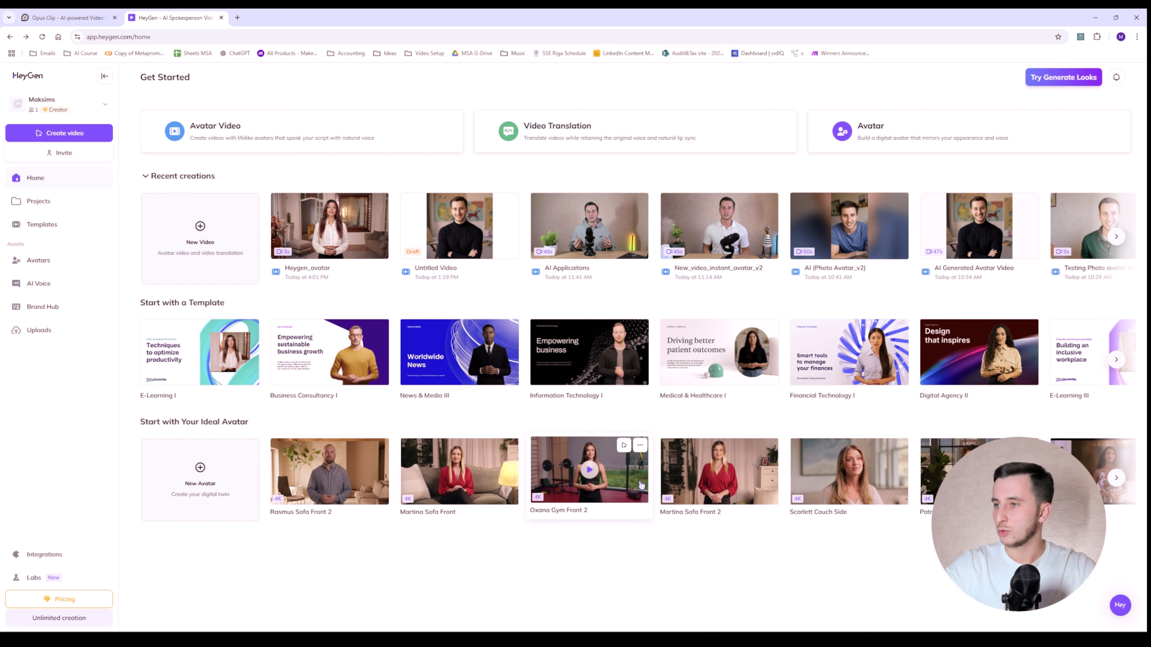
# Preview the Oxana Gym Front 2 avatar and create a video with it in AI Studio
pyautogui.click(565, 485)
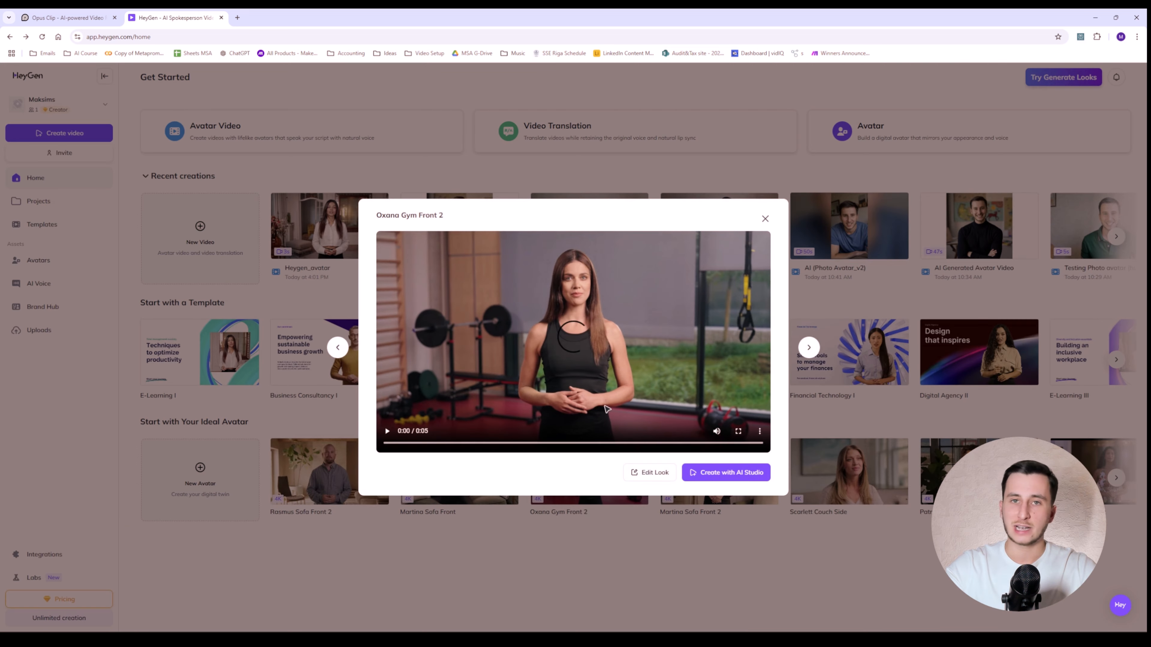
pyautogui.click(387, 431)
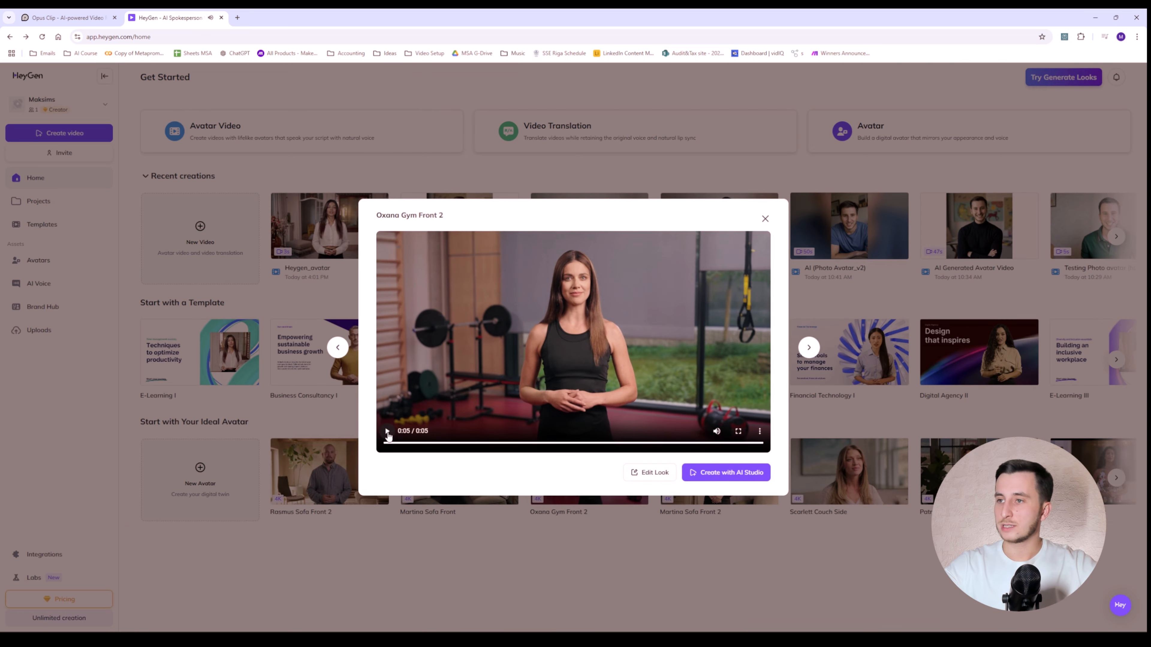
pyautogui.click(387, 432)
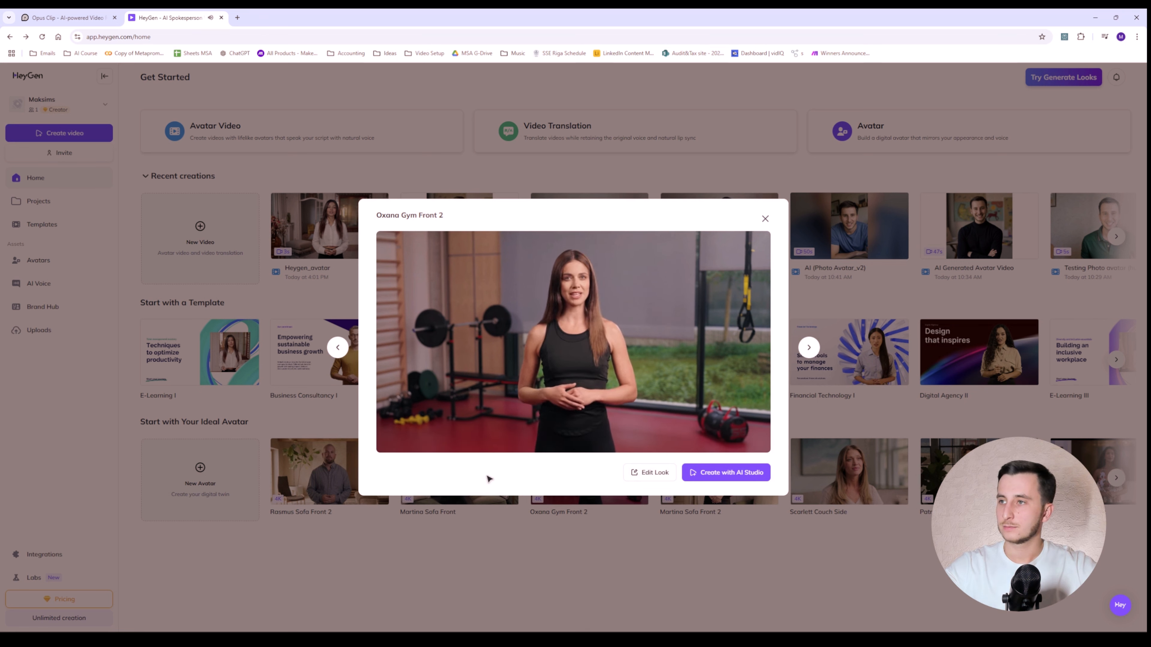
pyautogui.click(705, 482)
pyautogui.click(705, 482)
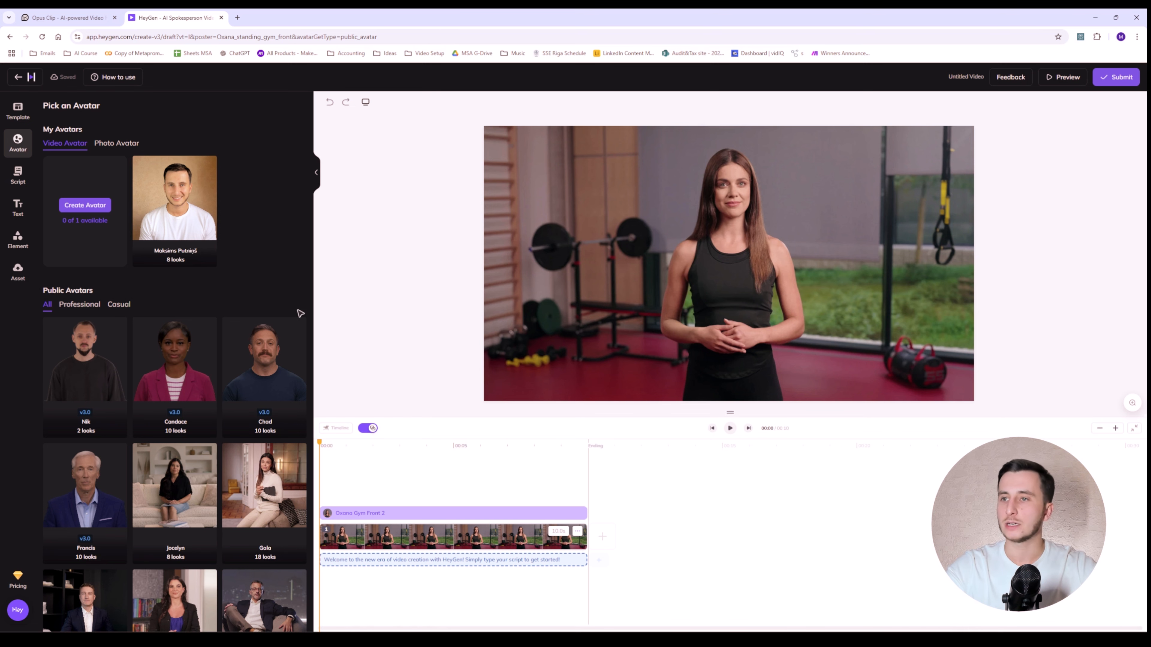
# Look through the Professional and Casual categories of the public avatars
pyautogui.scroll(-1, 300, 313)
pyautogui.click(92, 284)
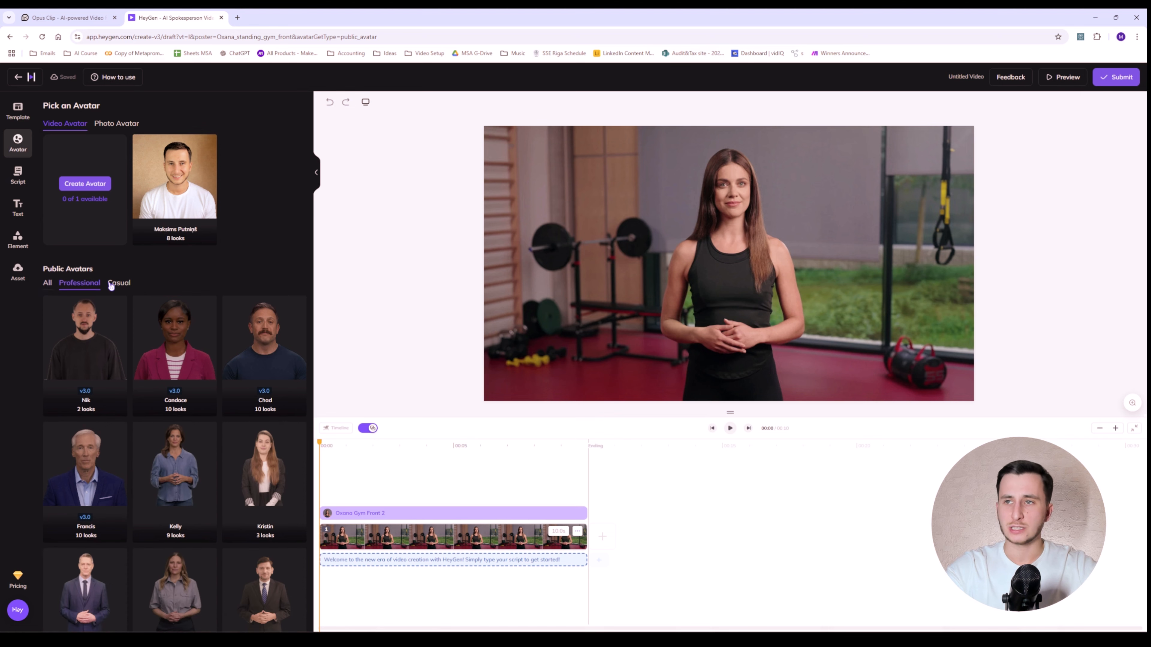
pyautogui.click(120, 285)
pyautogui.click(77, 284)
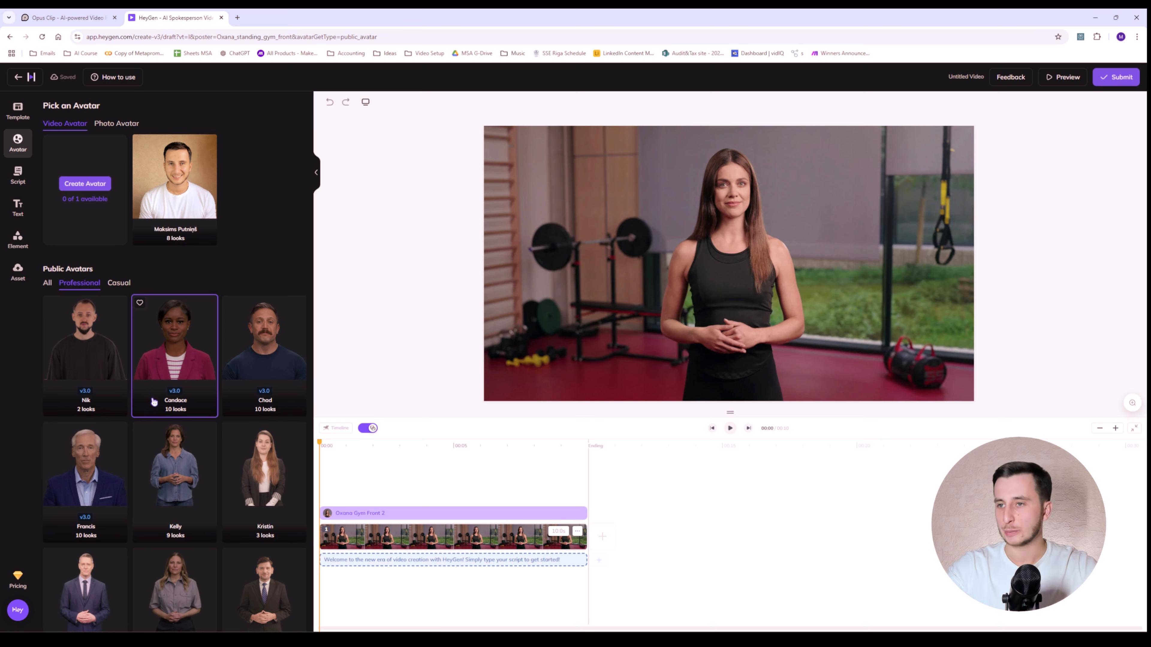
pyautogui.scroll(-5, 147, 386)
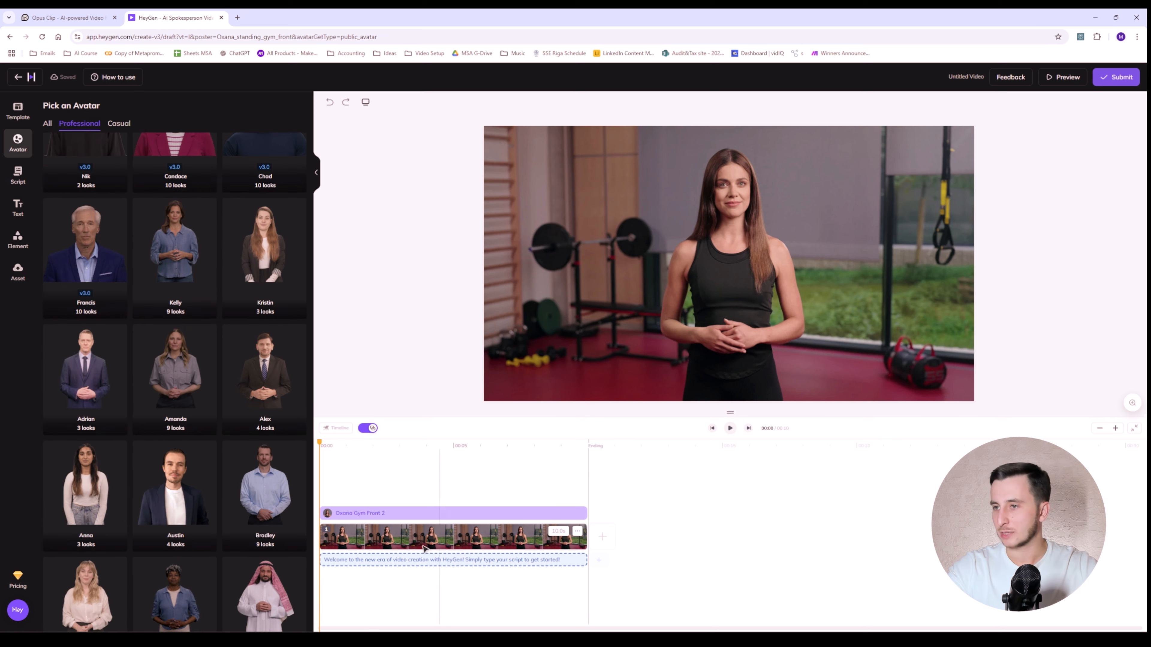
# Replace the placeholder script text with "Hey this is a video test for my youtube video."
pyautogui.click(408, 559)
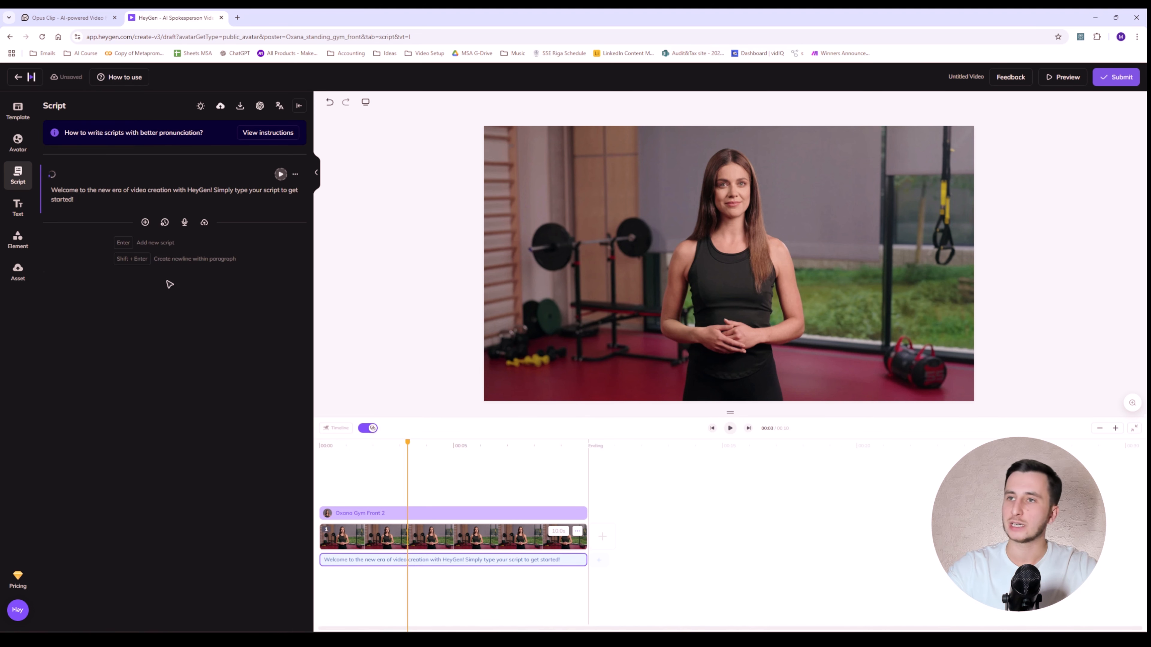
pyautogui.tripleClick(149, 201)
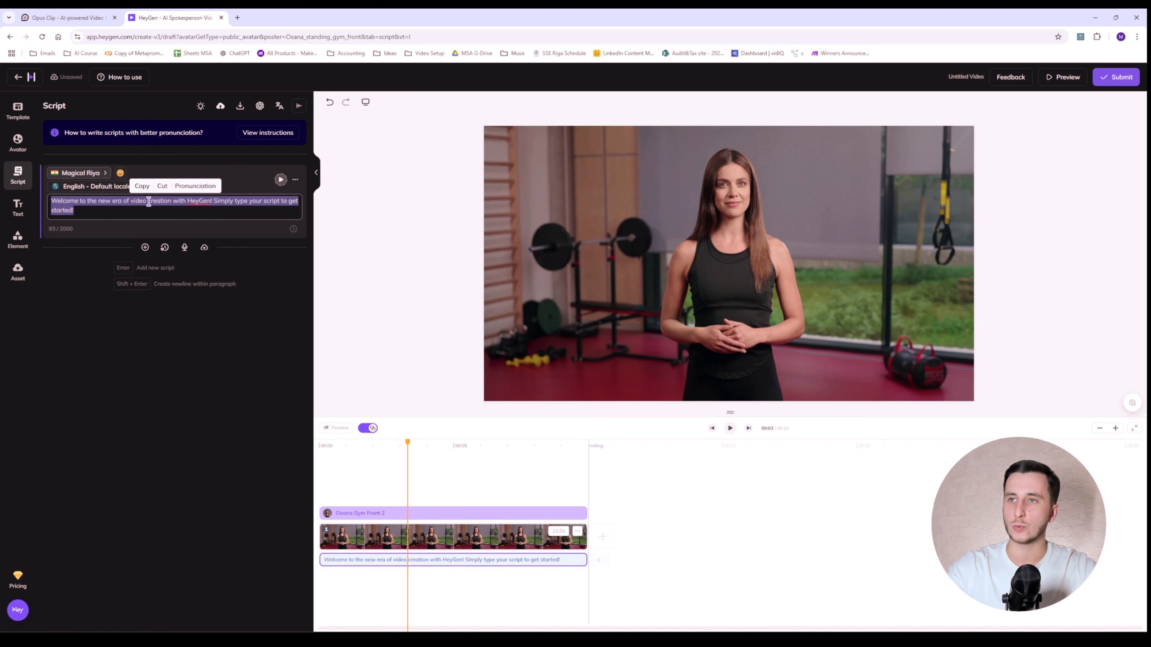
pyautogui.write('Hey this is a vide')
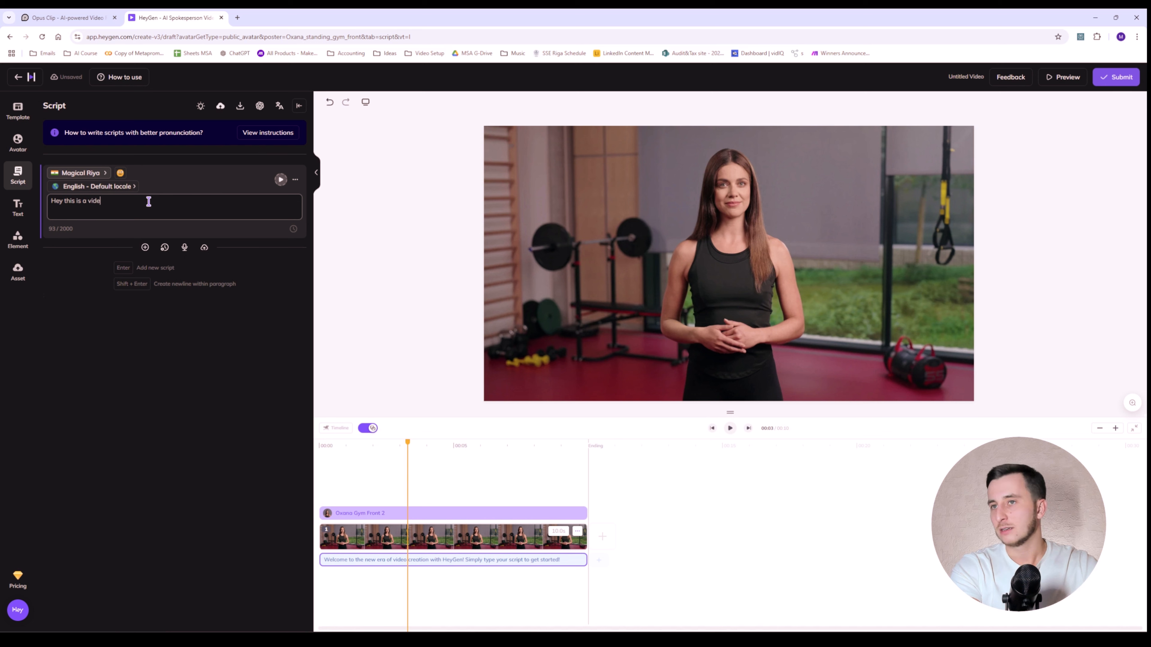
pyautogui.write('o test for my youtube video.')
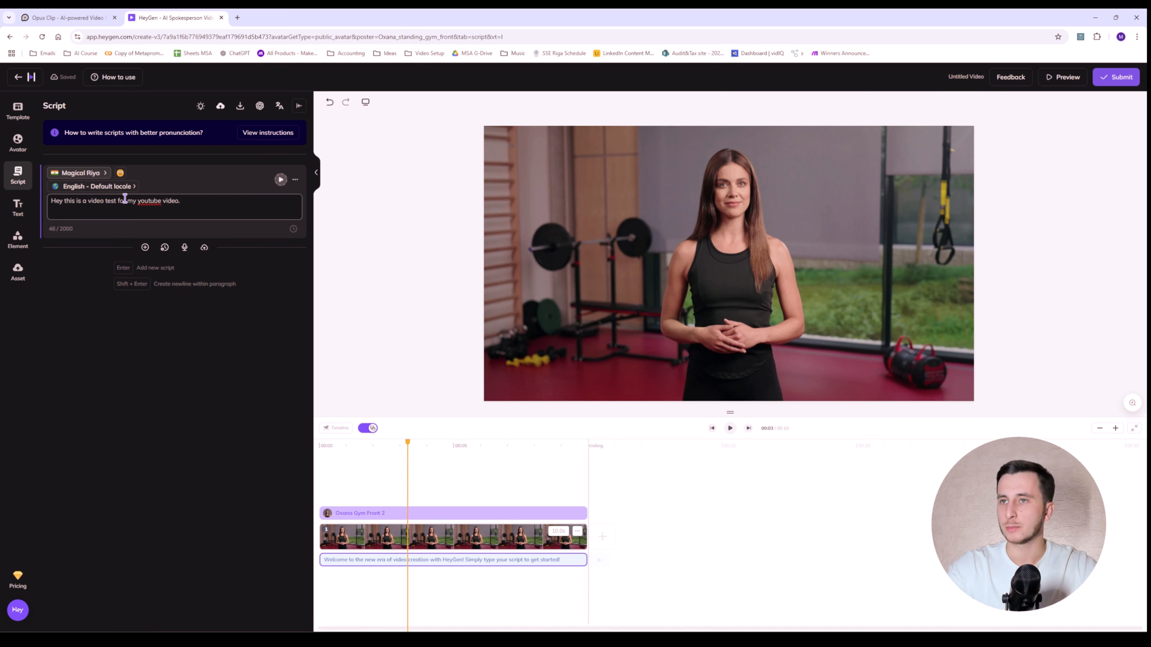
# Show the HeyGen Library voices for the script and examine the accent, emotion and language filters
pyautogui.click(83, 173)
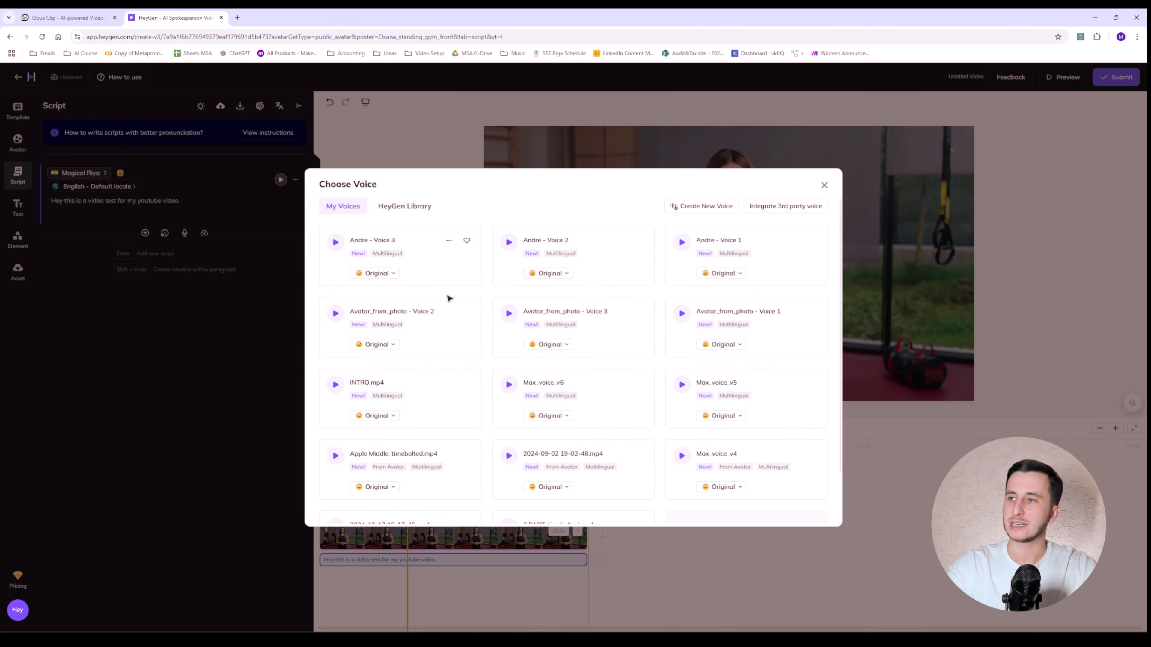
pyautogui.click(420, 210)
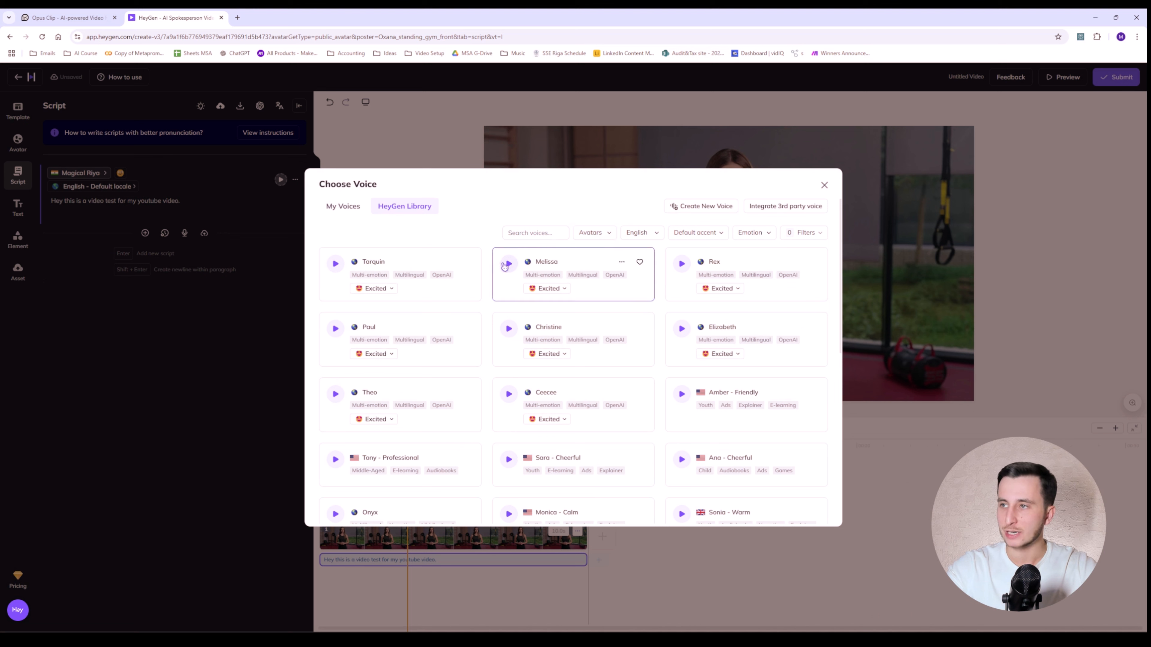
pyautogui.click(698, 232)
pyautogui.click(766, 232)
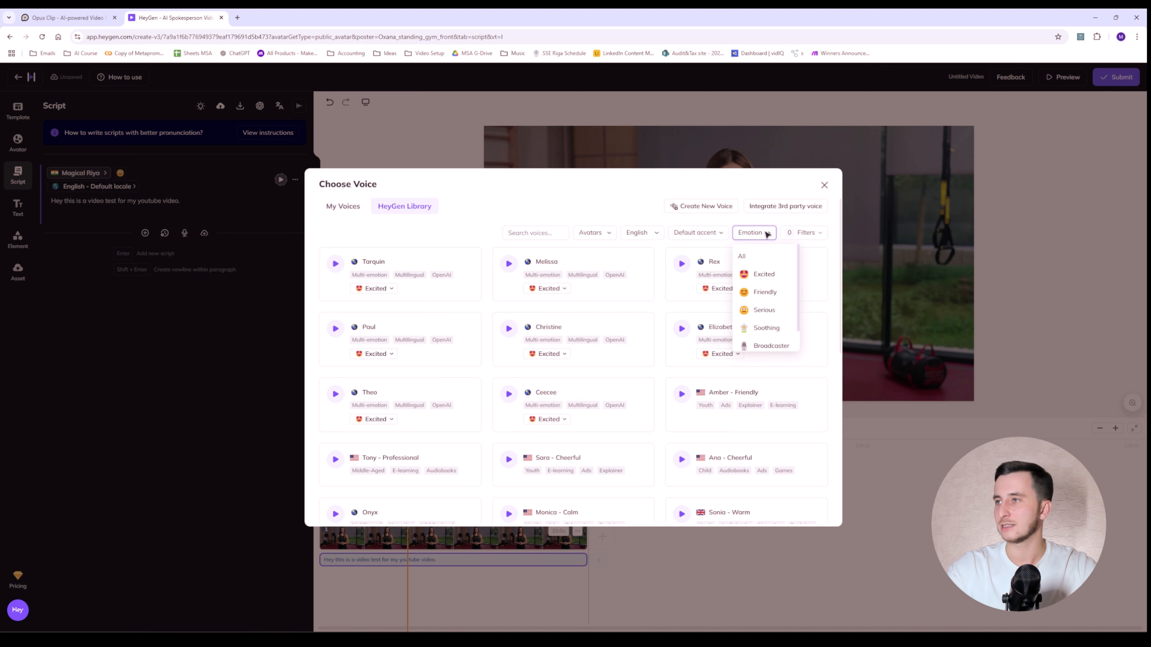
pyautogui.click(650, 233)
pyautogui.click(627, 221)
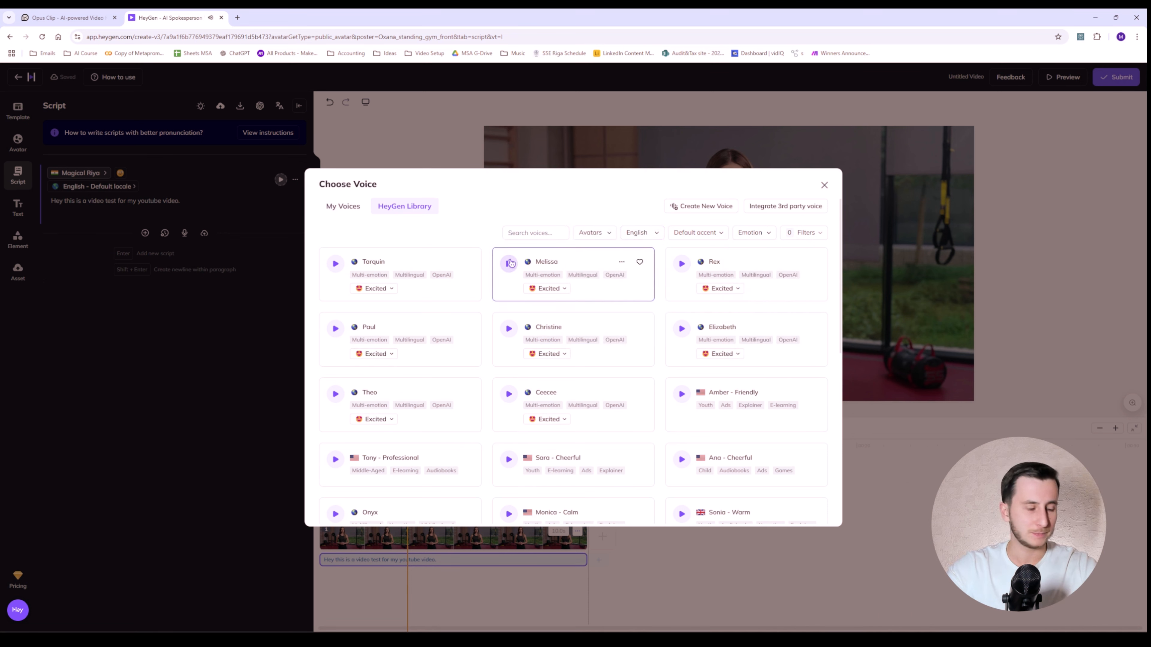
# Sample the Elizabeth voice, including its Serious emotion, and the Sara - Cheerful voice, and assign Sara - Cheerful to the script
pyautogui.click(682, 329)
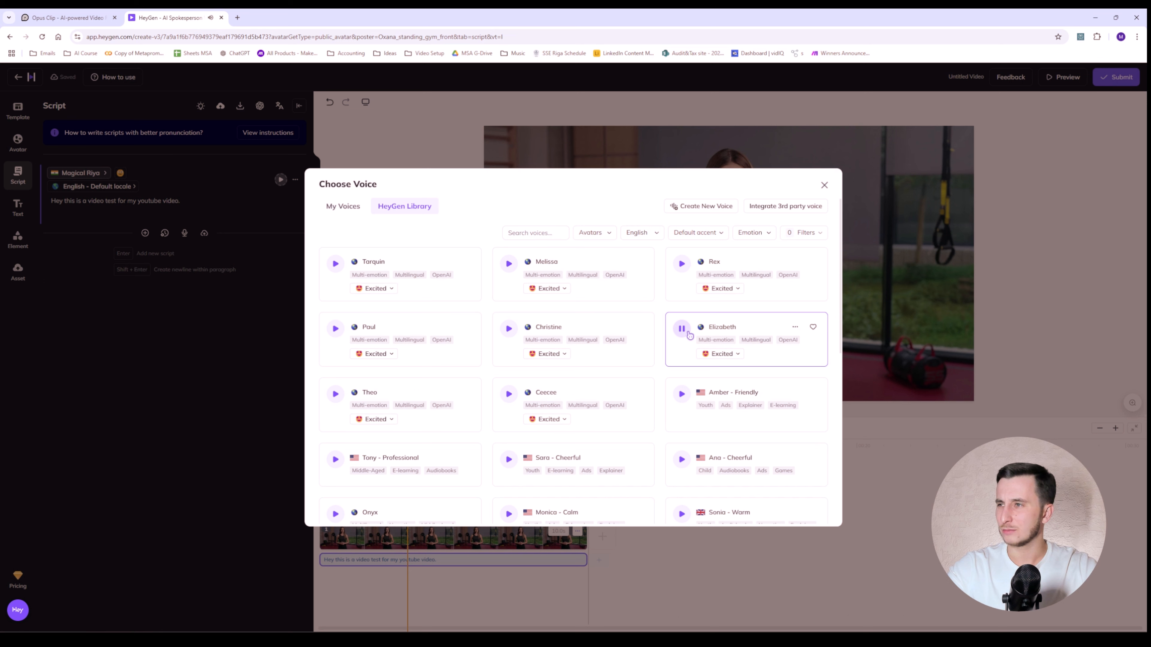
pyautogui.click(726, 355)
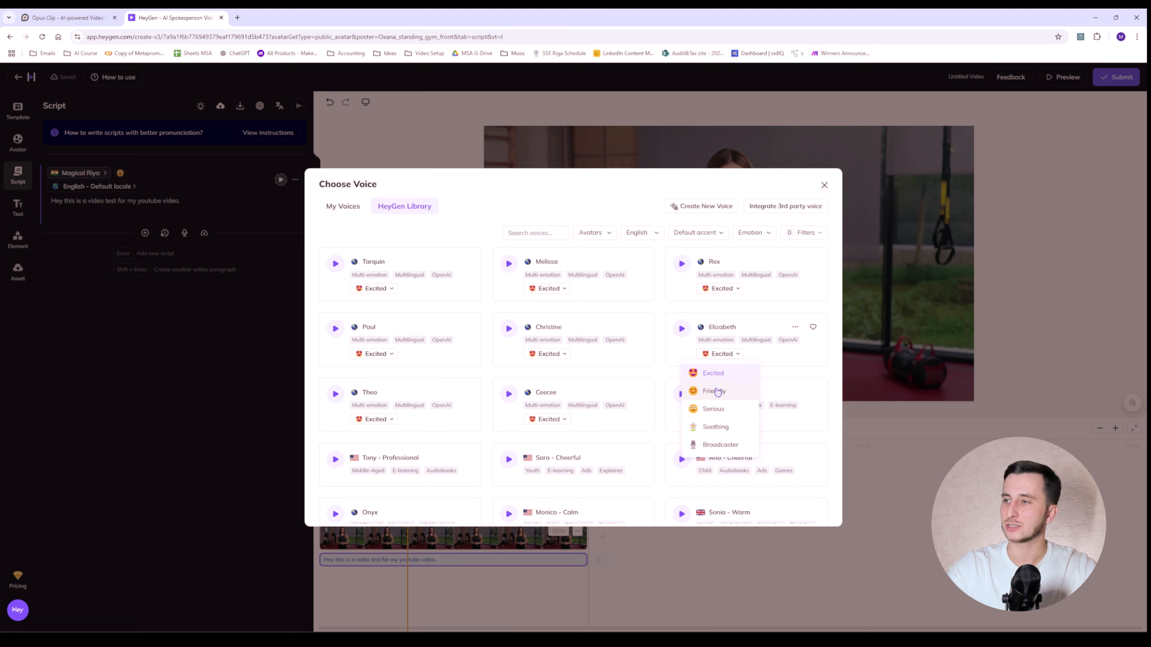
pyautogui.click(727, 410)
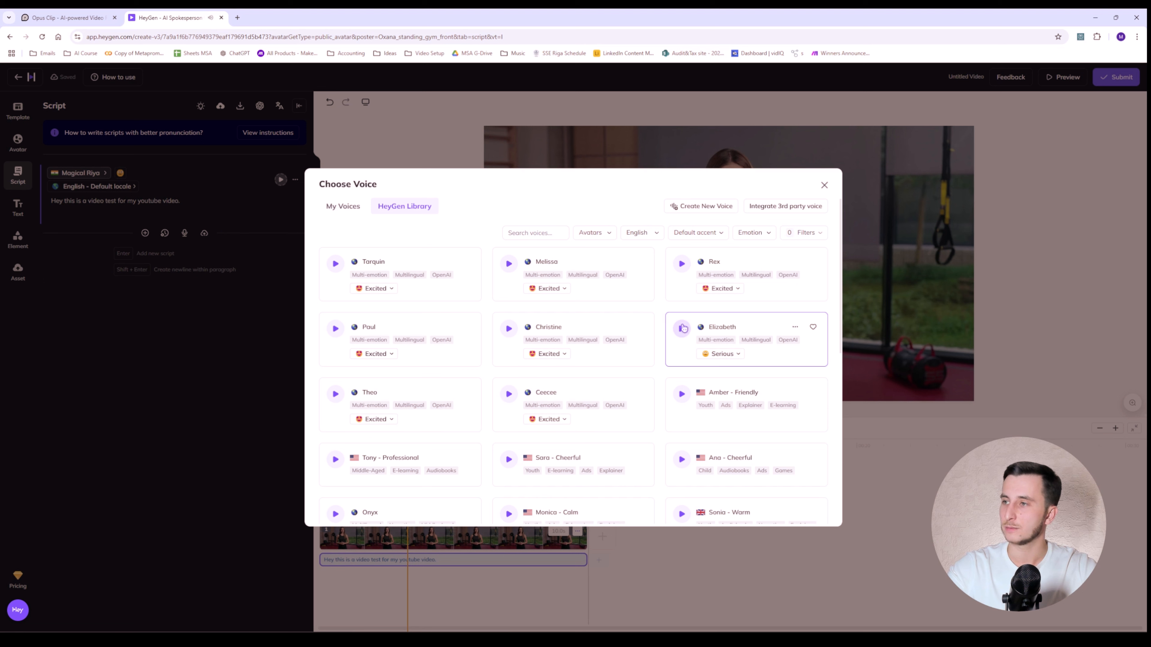
pyautogui.click(513, 460)
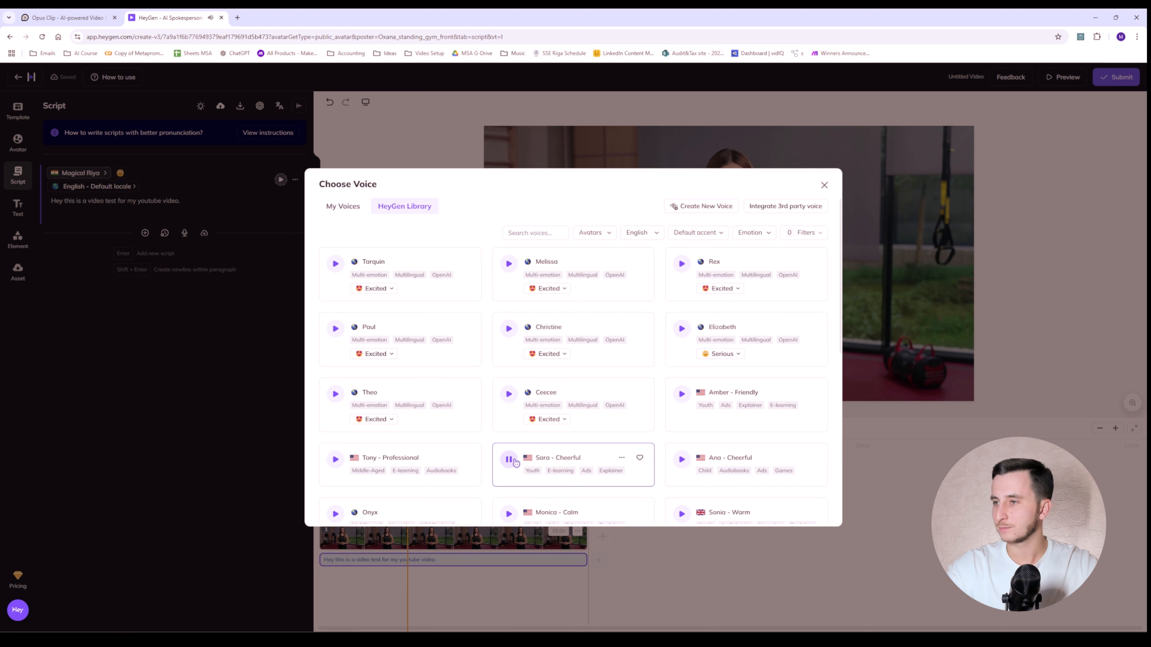
pyautogui.click(548, 454)
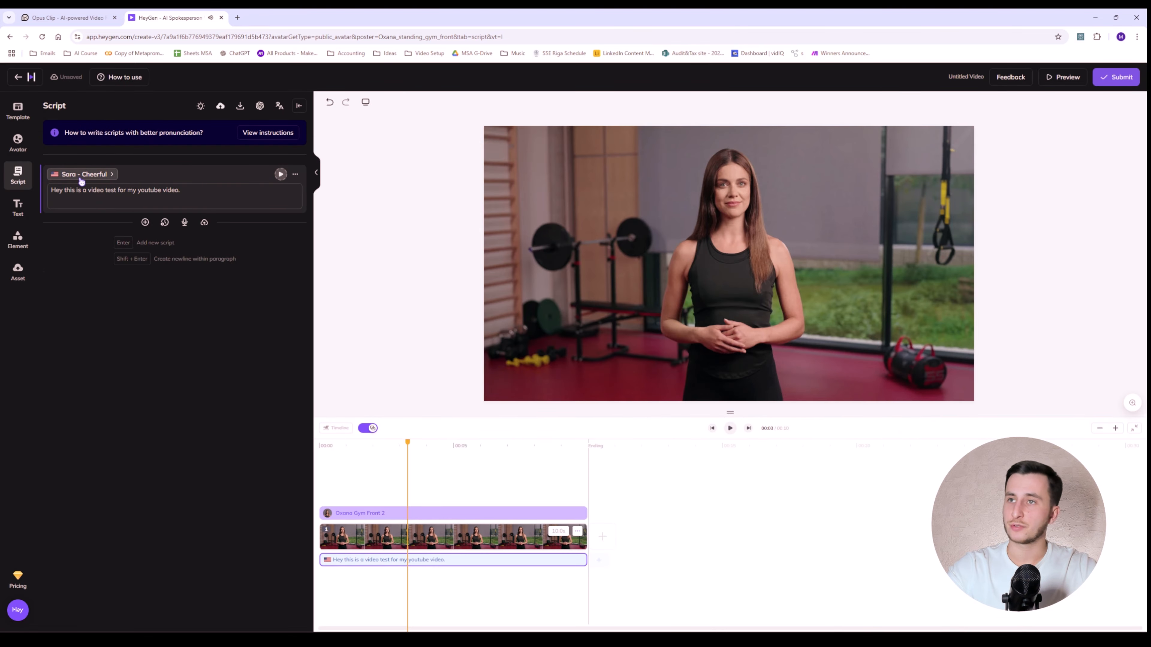
# Generate and listen to the script audio in the Sara - Cheerful voice
pyautogui.click(280, 174)
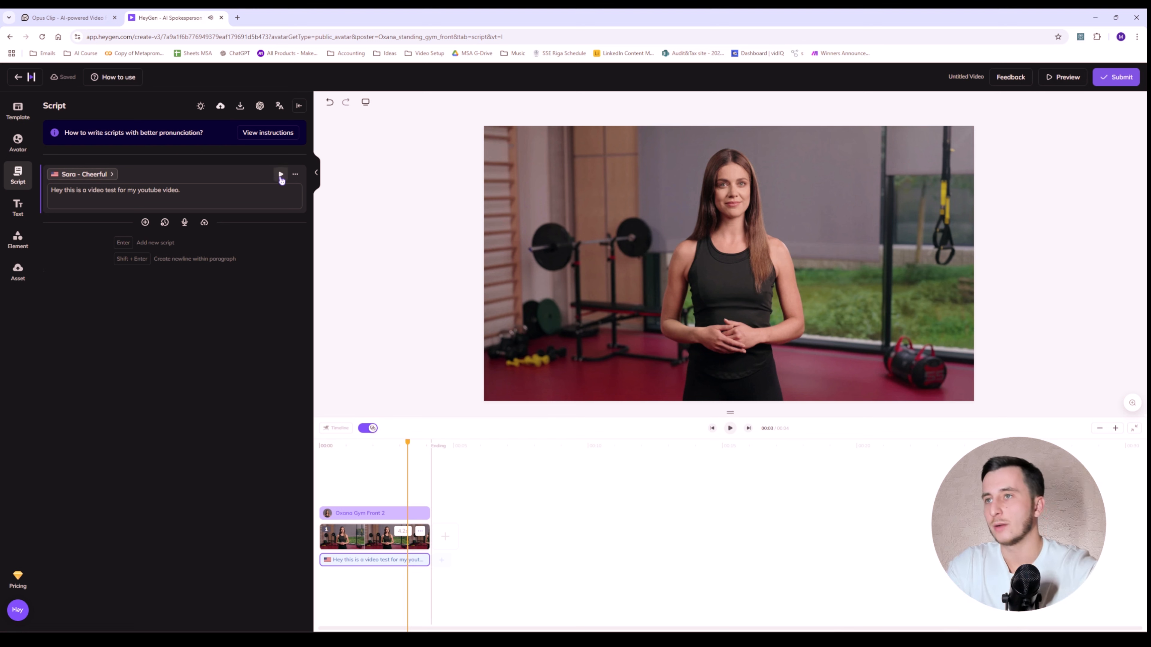
pyautogui.click(215, 194)
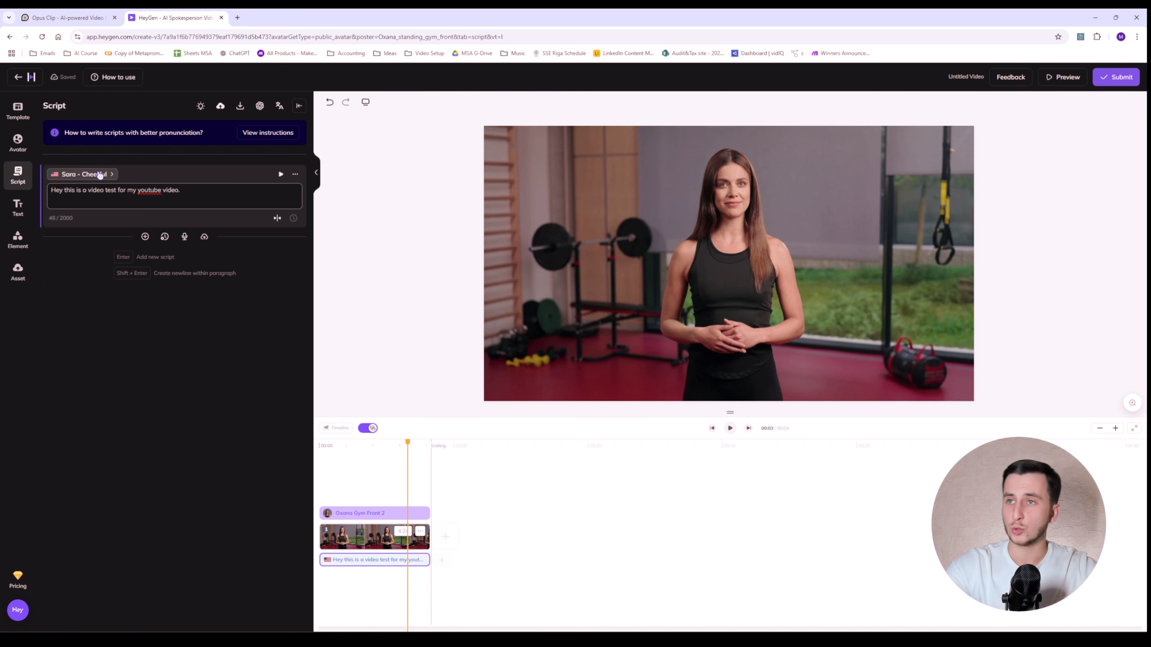
pyautogui.click(193, 190)
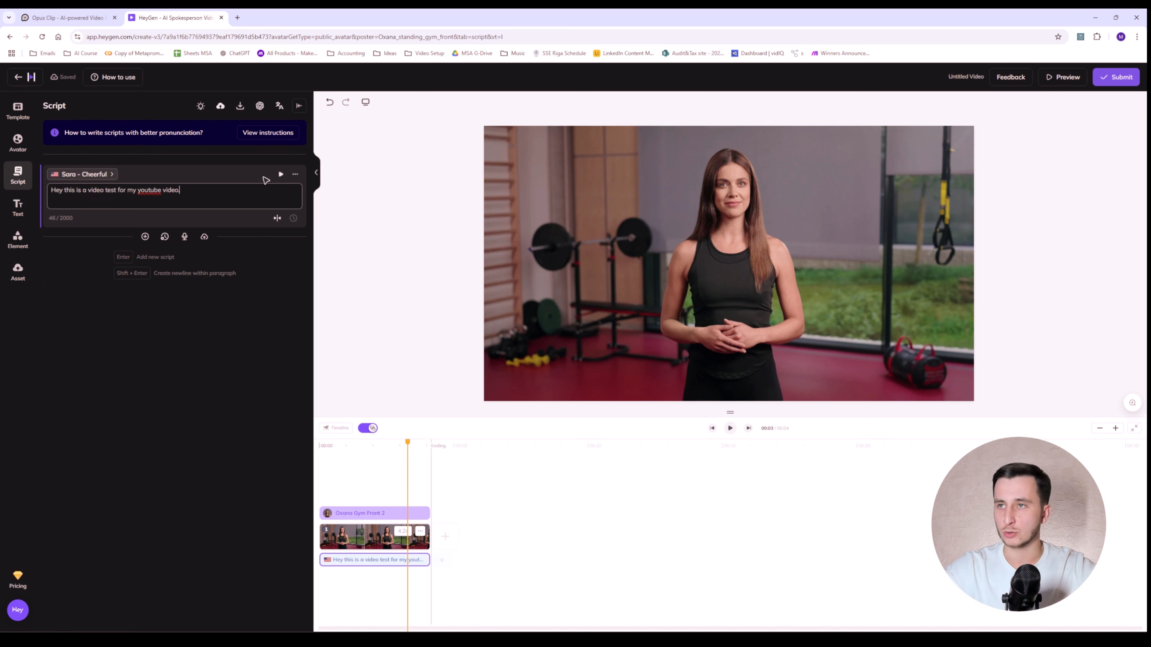
# Set the script voice's speed to 1.1x and pitch to 10%, and play it to update the audio
pyautogui.click(296, 175)
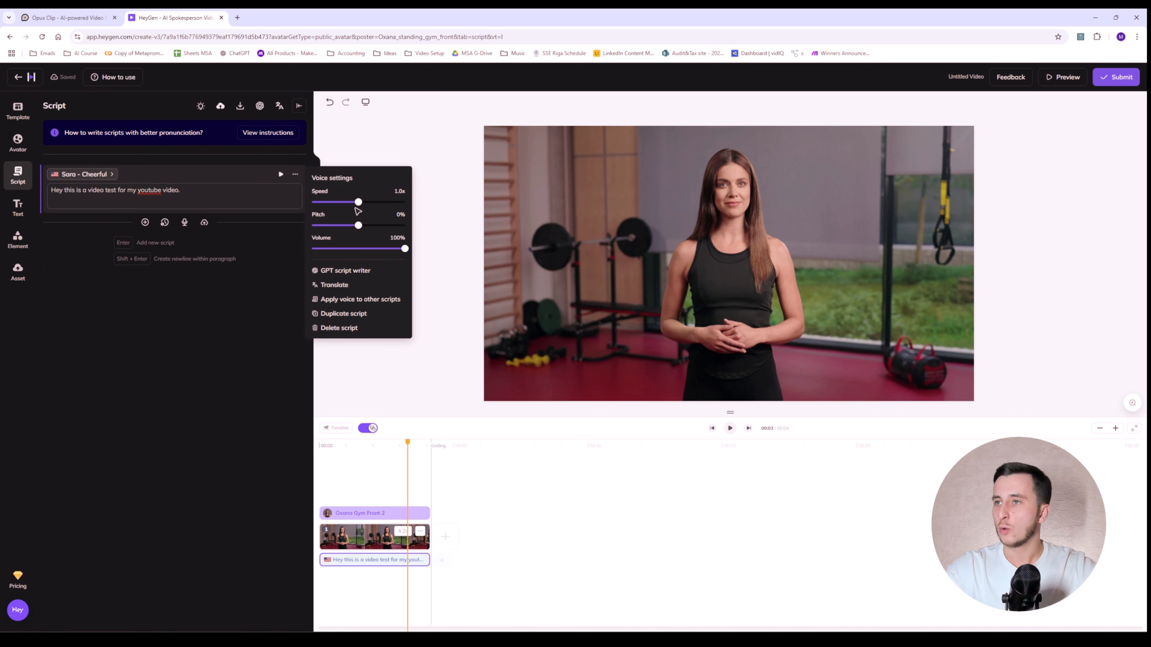
pyautogui.moveTo(357, 201); pyautogui.dragTo(368, 202)
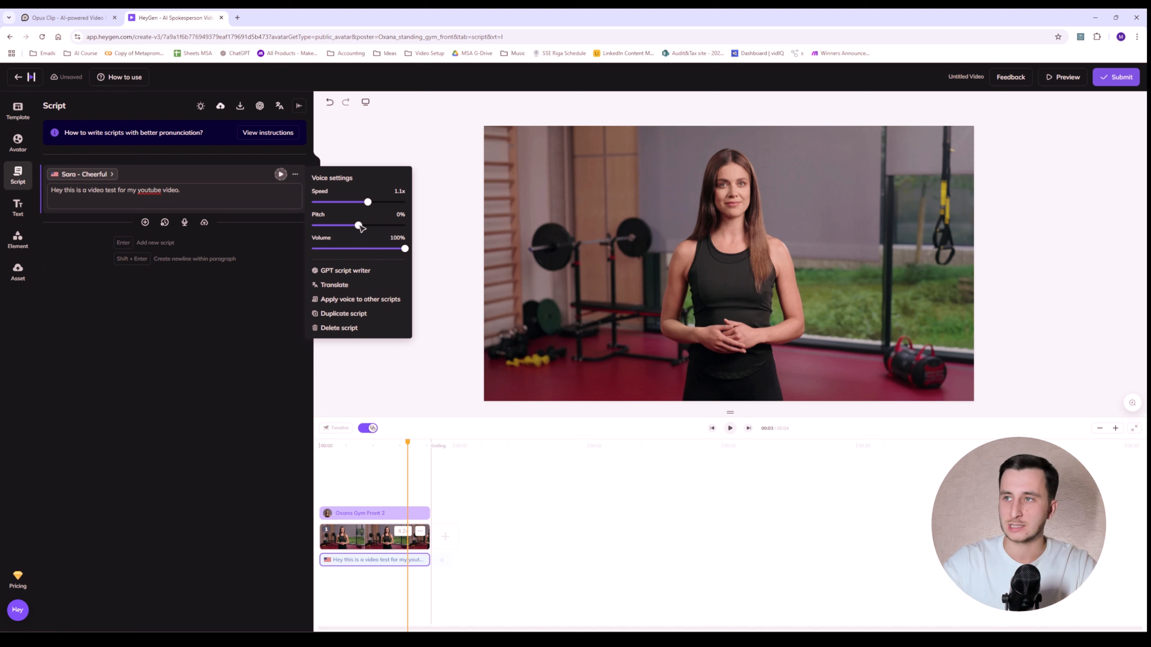
pyautogui.moveTo(359, 225)
pyautogui.mouseDown()
pyautogui.moveTo(369, 227)
pyautogui.moveTo(361, 222)
pyautogui.mouseUp()
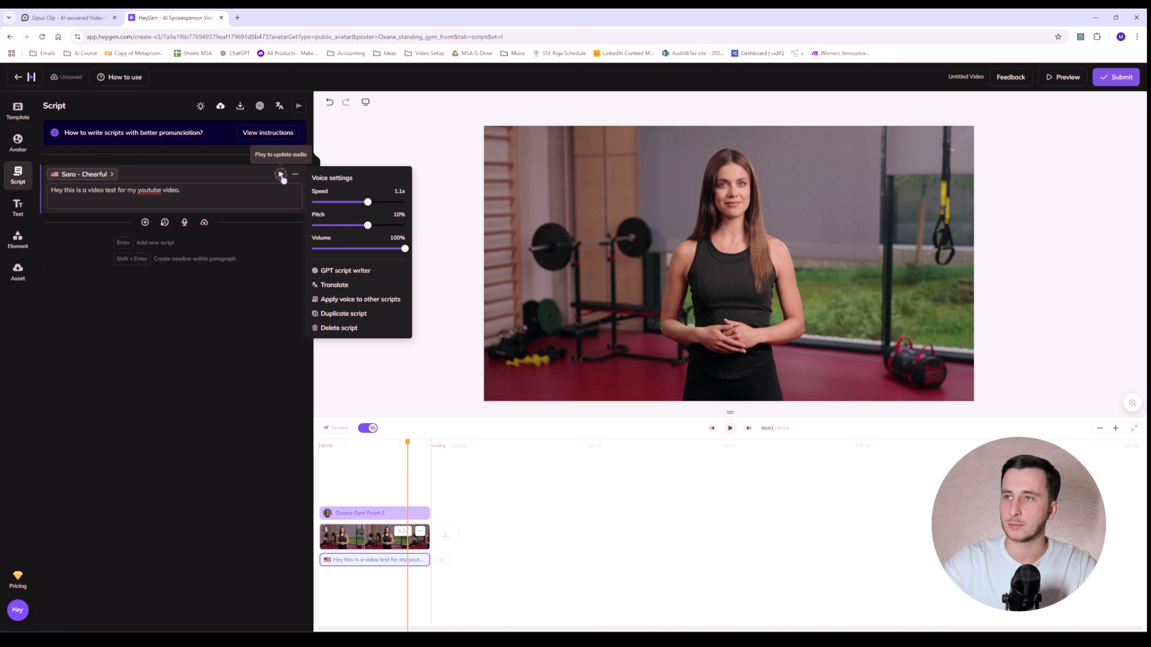
pyautogui.click(281, 176)
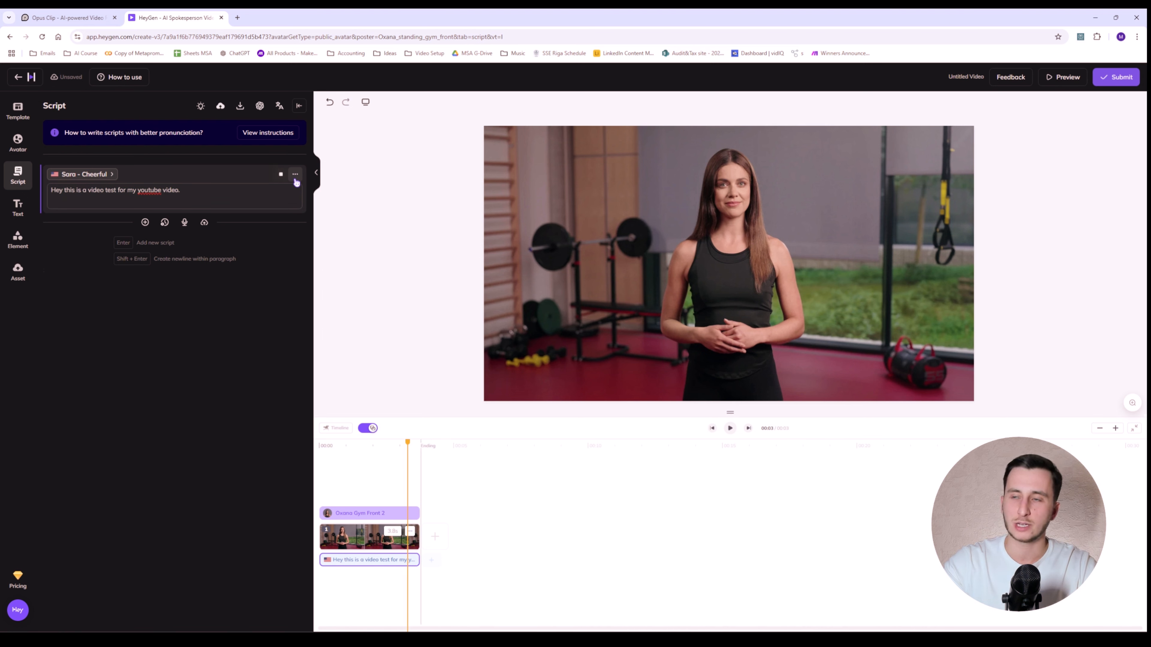
# Reset the script voice's pitch to 0% and its speed to 1.0x
pyautogui.click(295, 177)
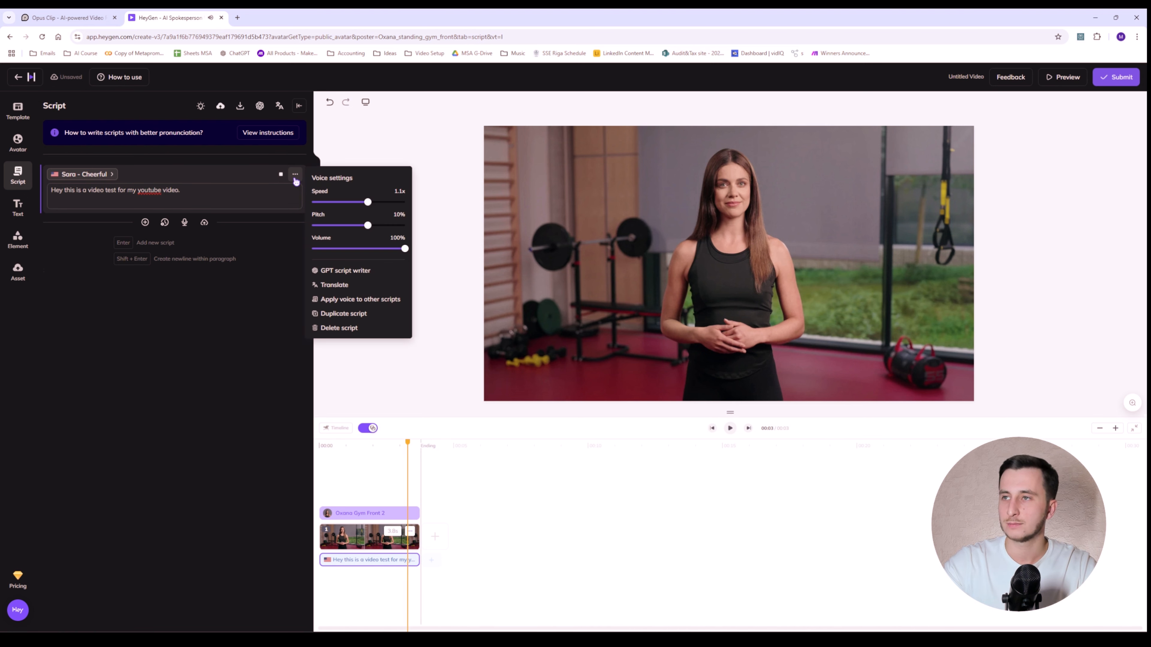
pyautogui.moveTo(368, 225); pyautogui.dragTo(358, 225)
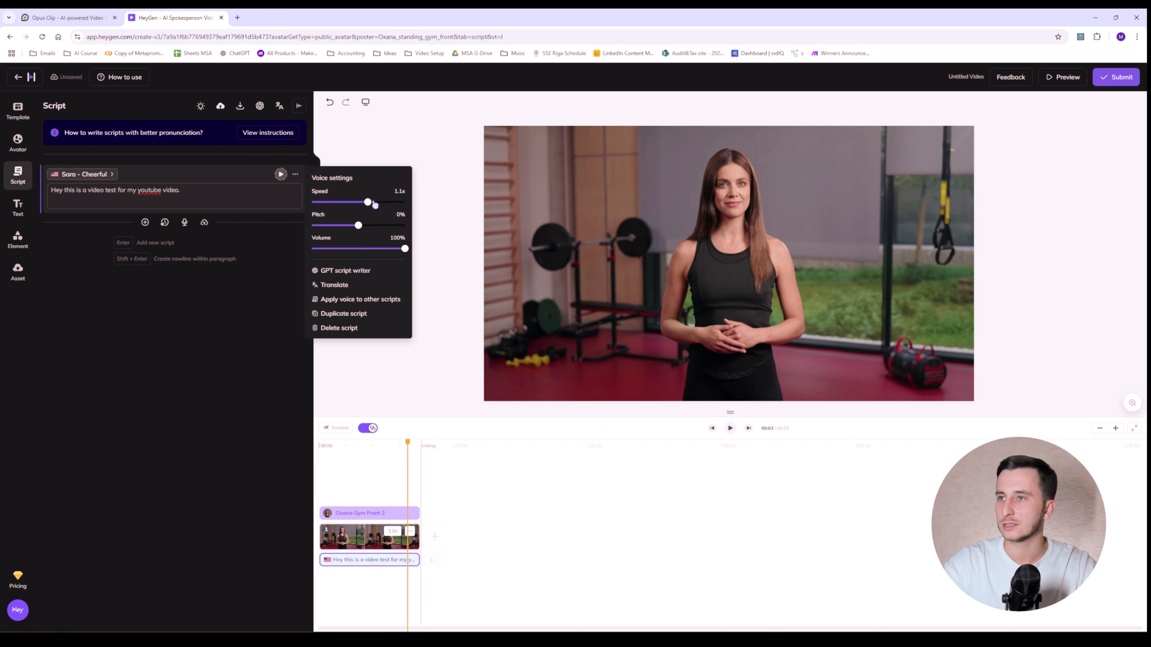
pyautogui.moveTo(367, 202); pyautogui.dragTo(361, 204)
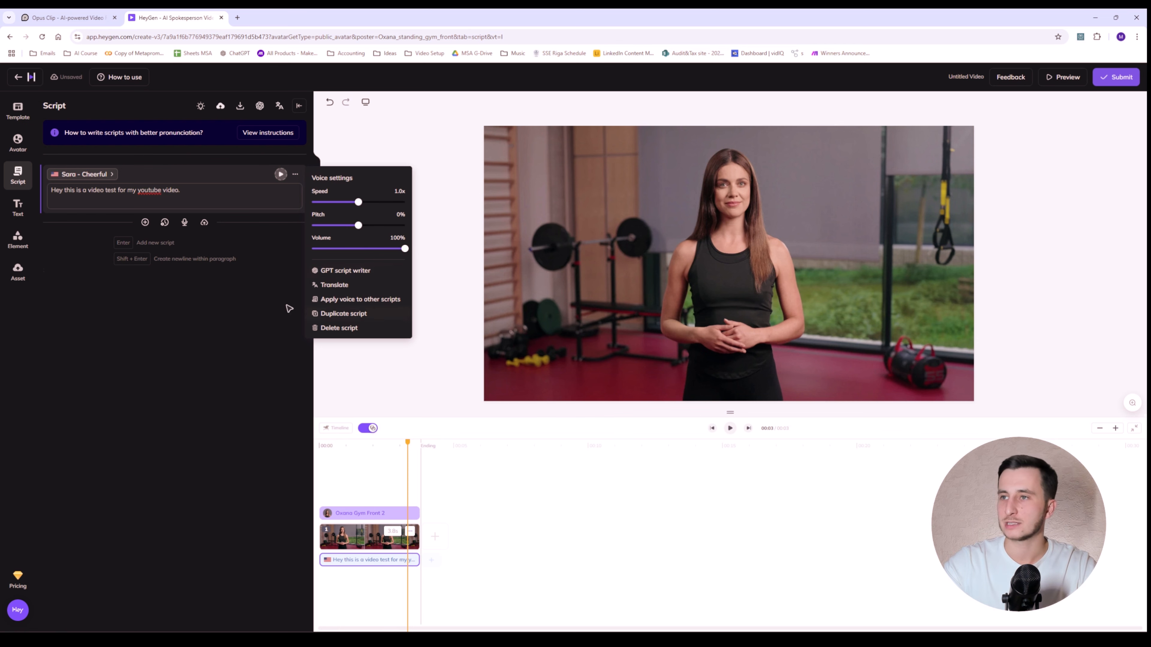
pyautogui.click(249, 312)
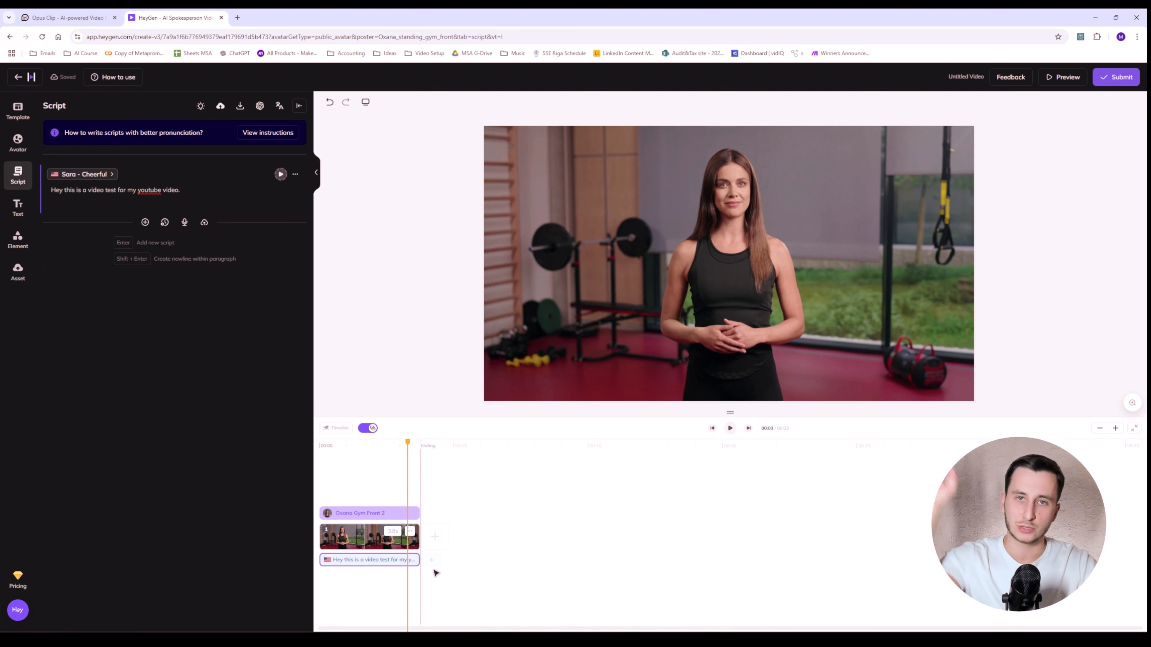
# Add a second scene to the video using the Oxana Gym Front avatar and preview it on the timeline
pyautogui.click(432, 560)
pyautogui.click(435, 536)
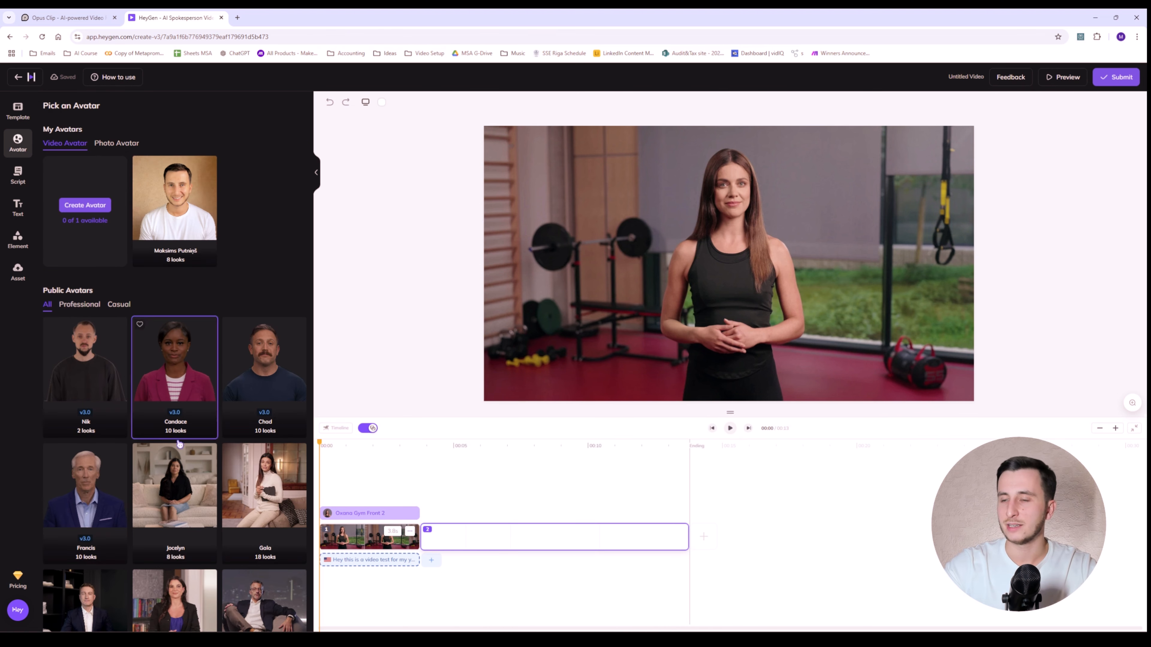
pyautogui.scroll(-10, 191, 421)
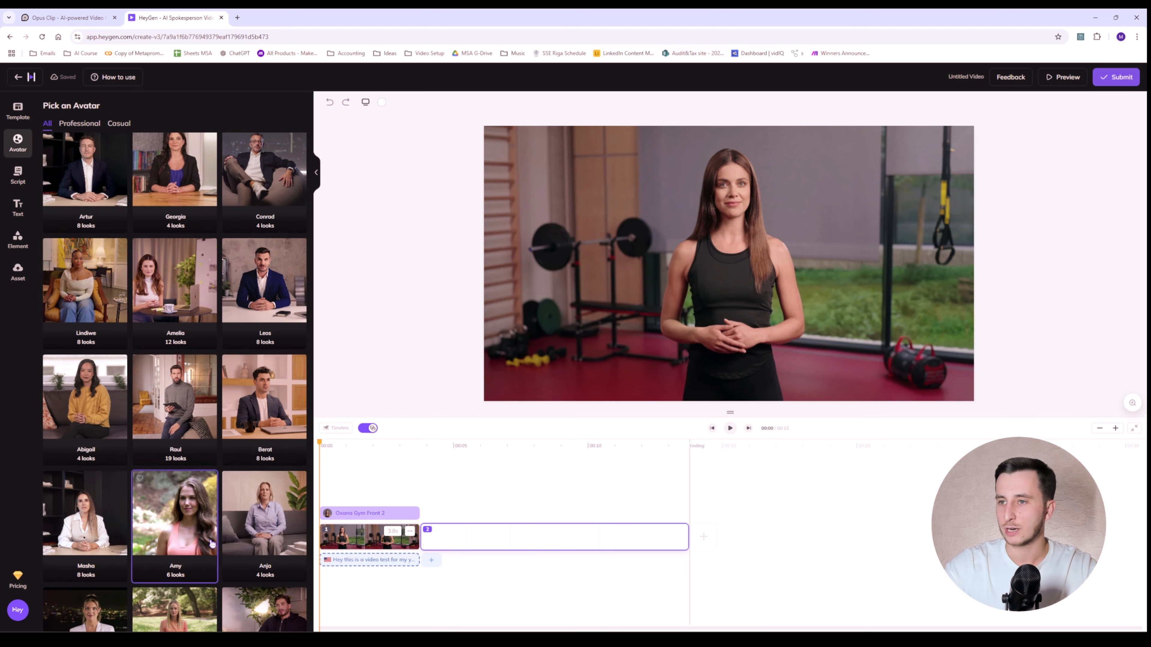
pyautogui.click(441, 535)
pyautogui.click(264, 524)
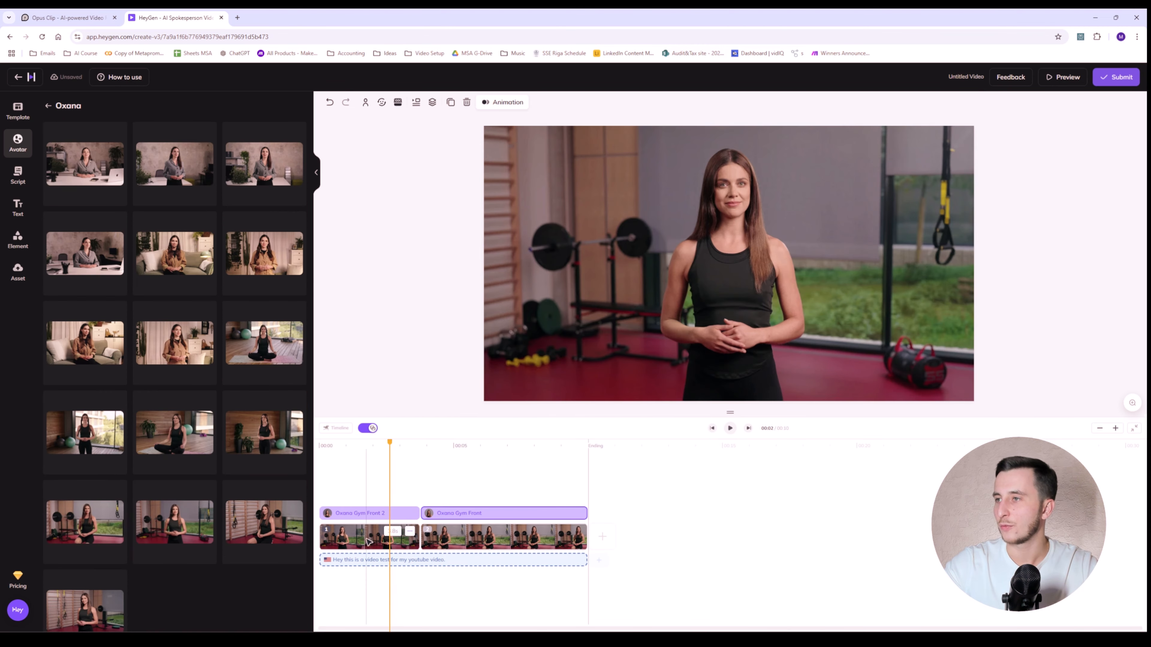
pyautogui.click(506, 539)
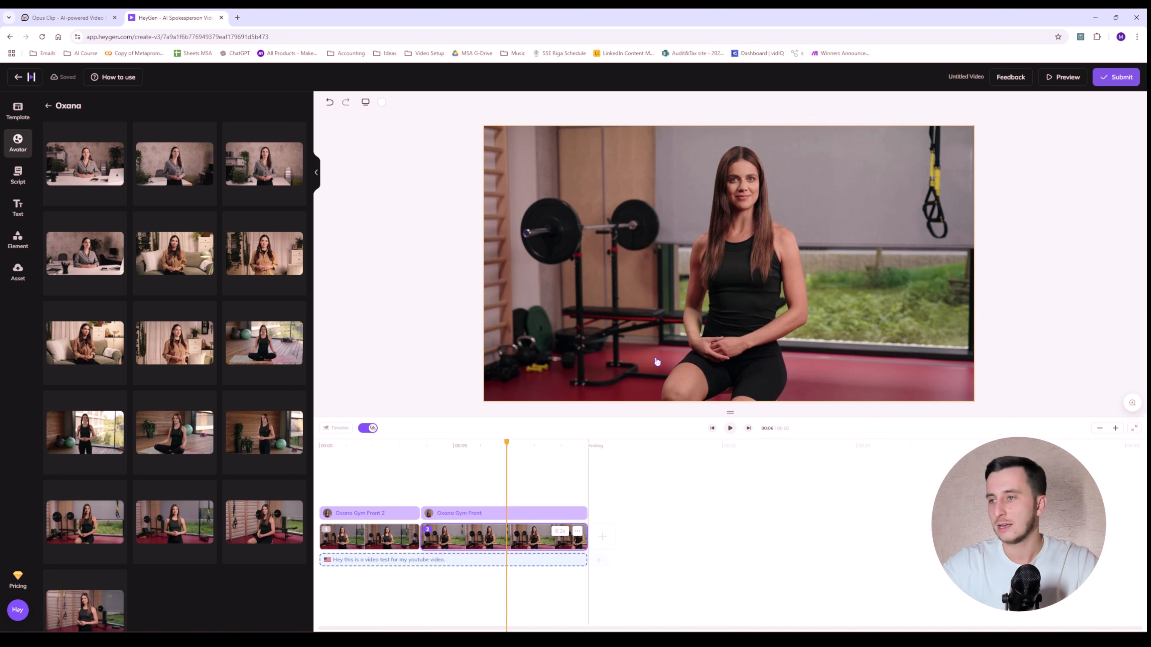
# Apply a Fade transition to the first scene and check the scenes on the timeline
pyautogui.click(410, 531)
pyautogui.moveTo(454, 434)
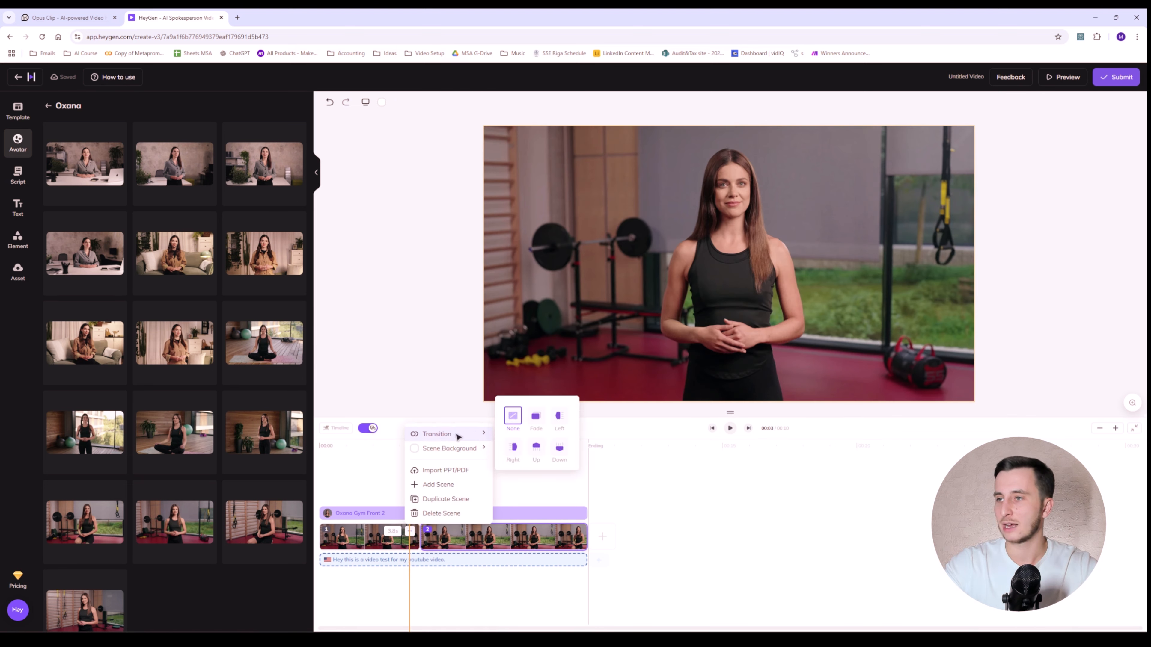
pyautogui.click(535, 419)
pyautogui.click(365, 513)
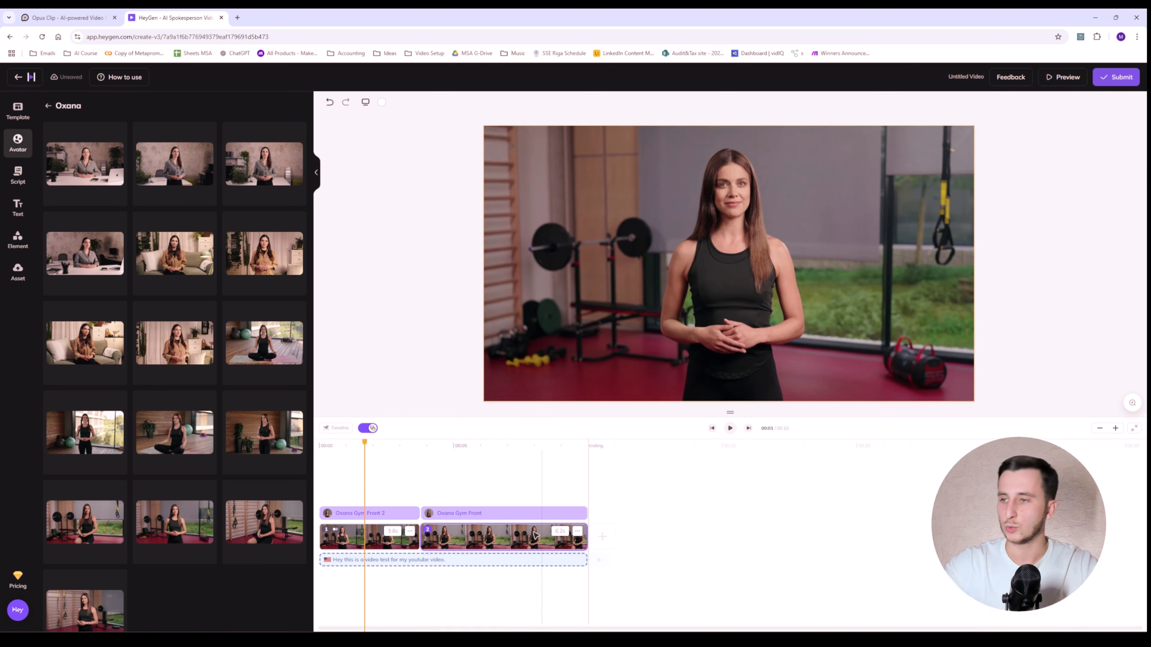
pyautogui.moveTo(583, 562); pyautogui.dragTo(522, 559)
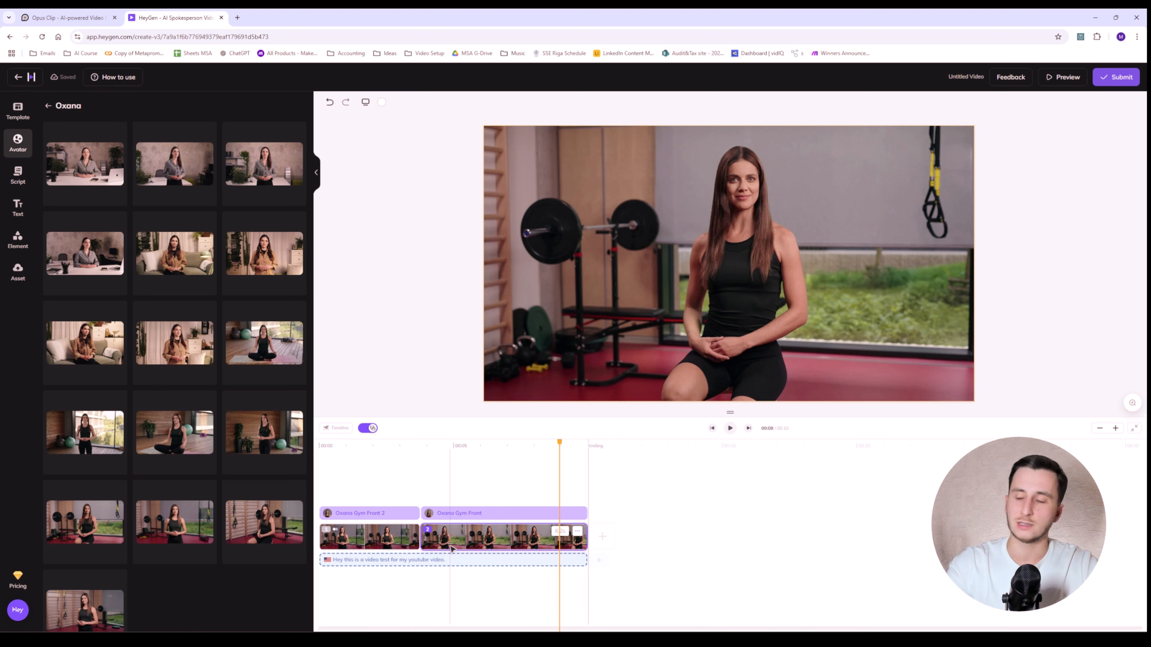
# Add a third scene to the video using the Oxana Gym Side avatar
pyautogui.click(602, 536)
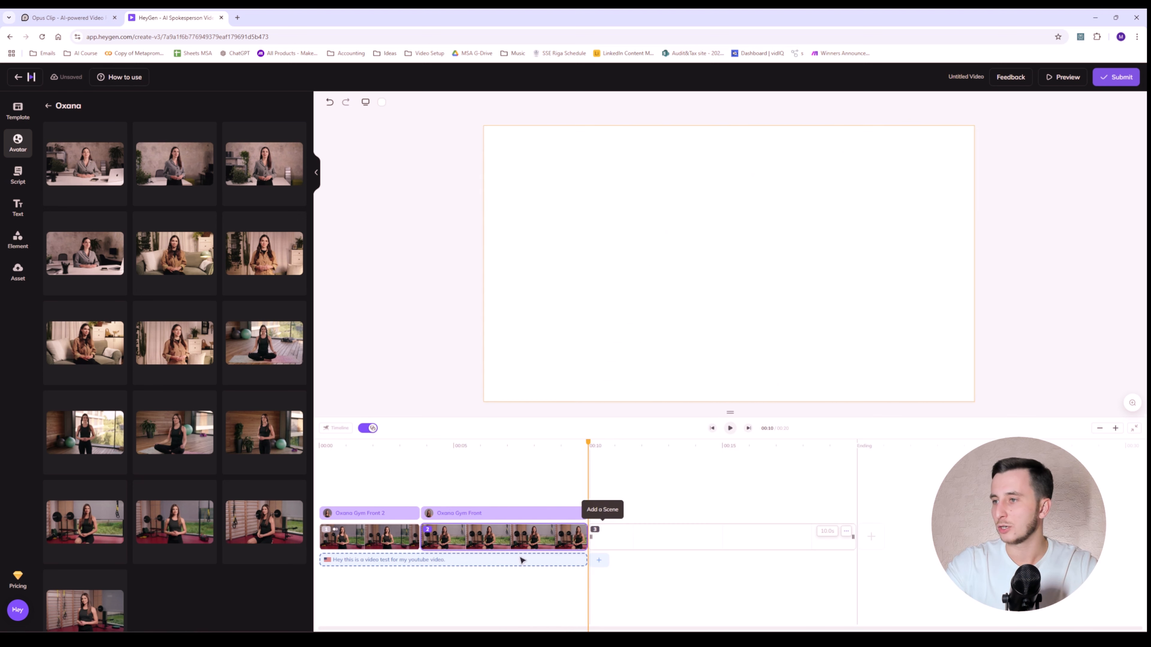
pyautogui.moveTo(264, 521); pyautogui.dragTo(745, 334)
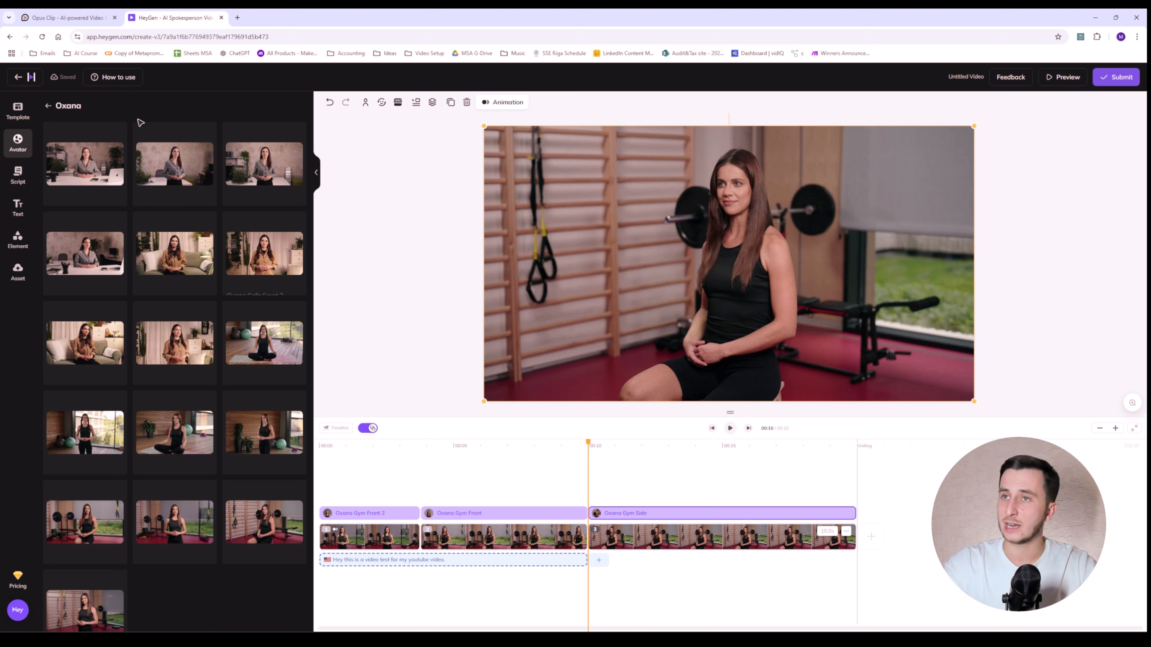
# View the photo avatars in the video editor, leave the draft and show them in the account's avatar library
pyautogui.click(49, 107)
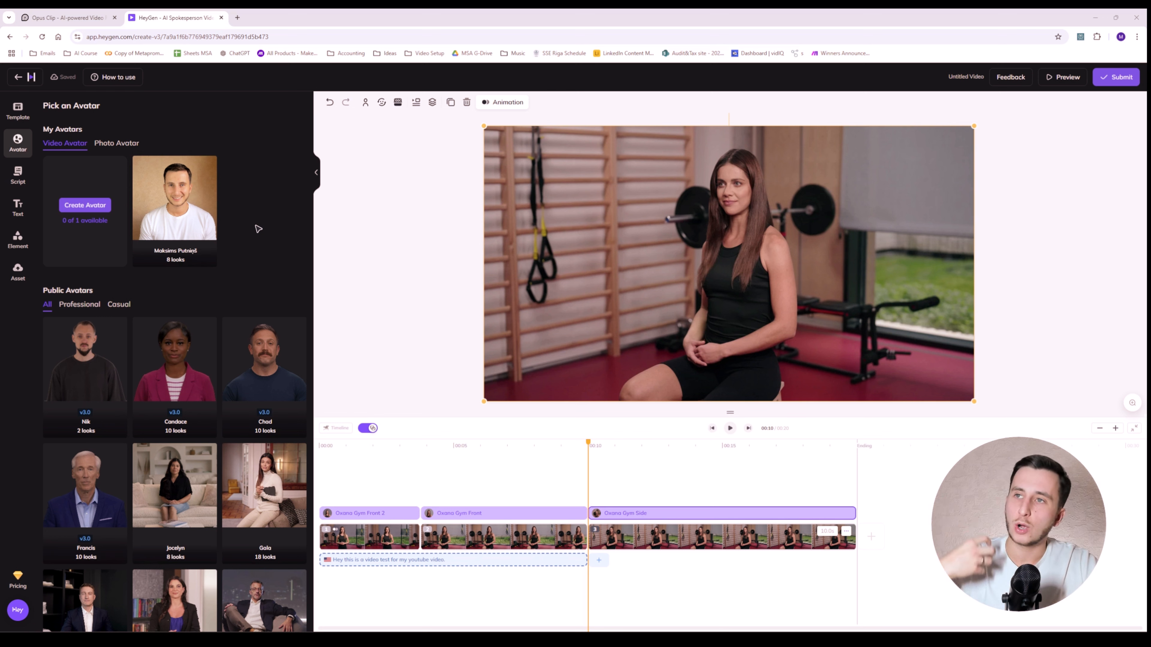
pyautogui.click(116, 144)
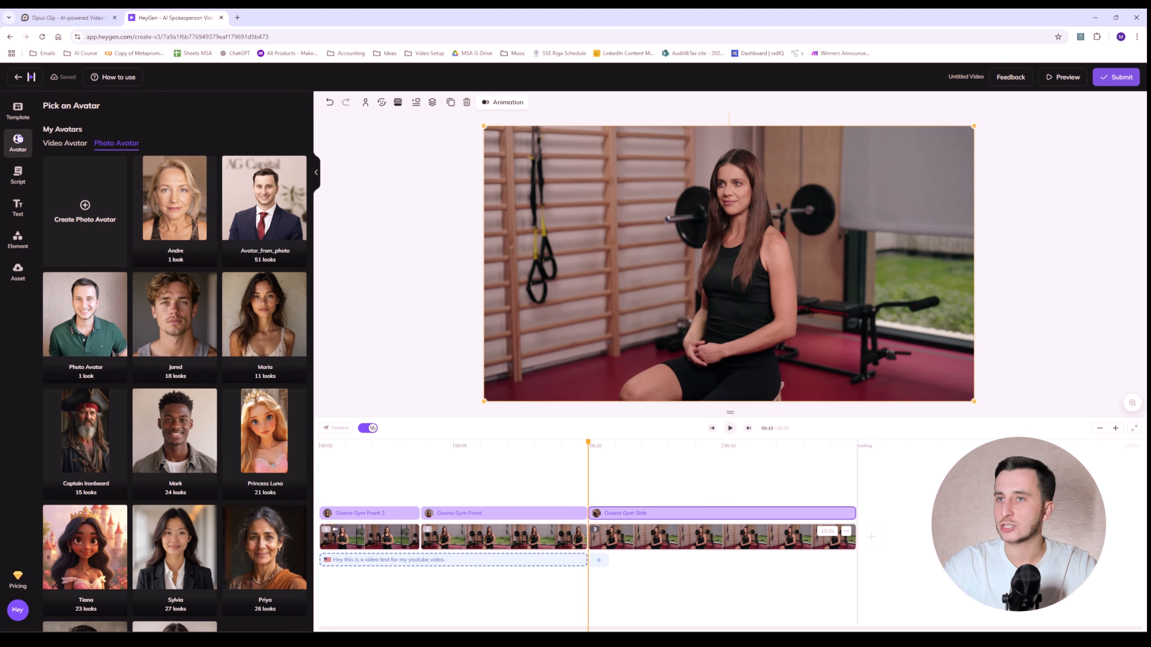
pyautogui.click(18, 77)
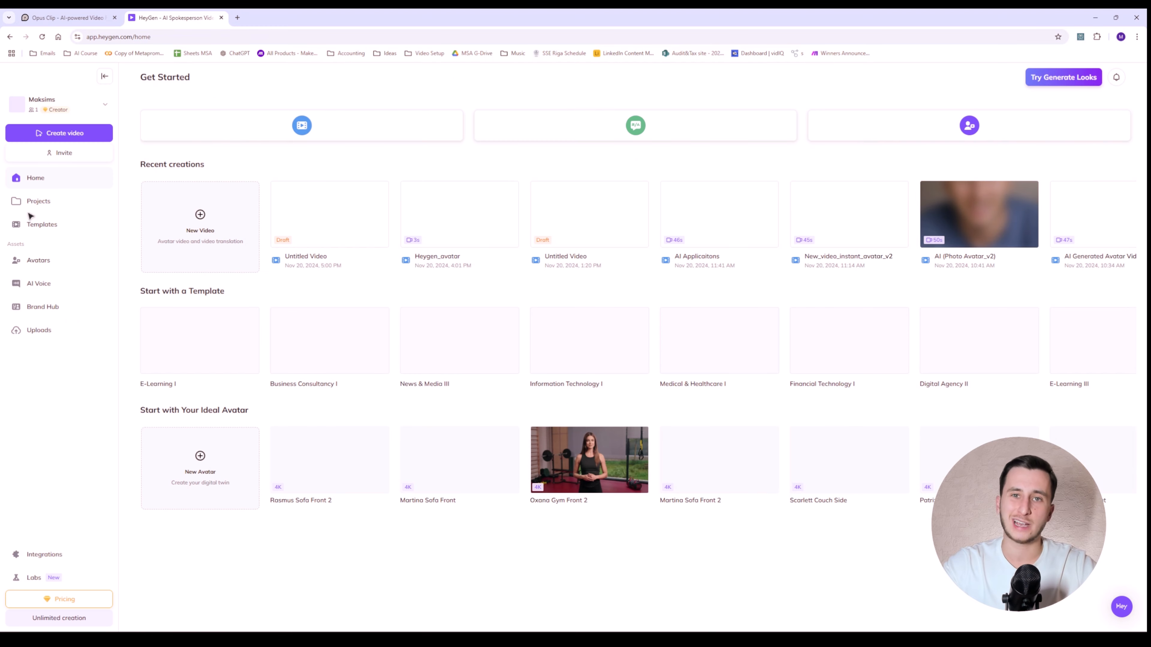
pyautogui.click(40, 261)
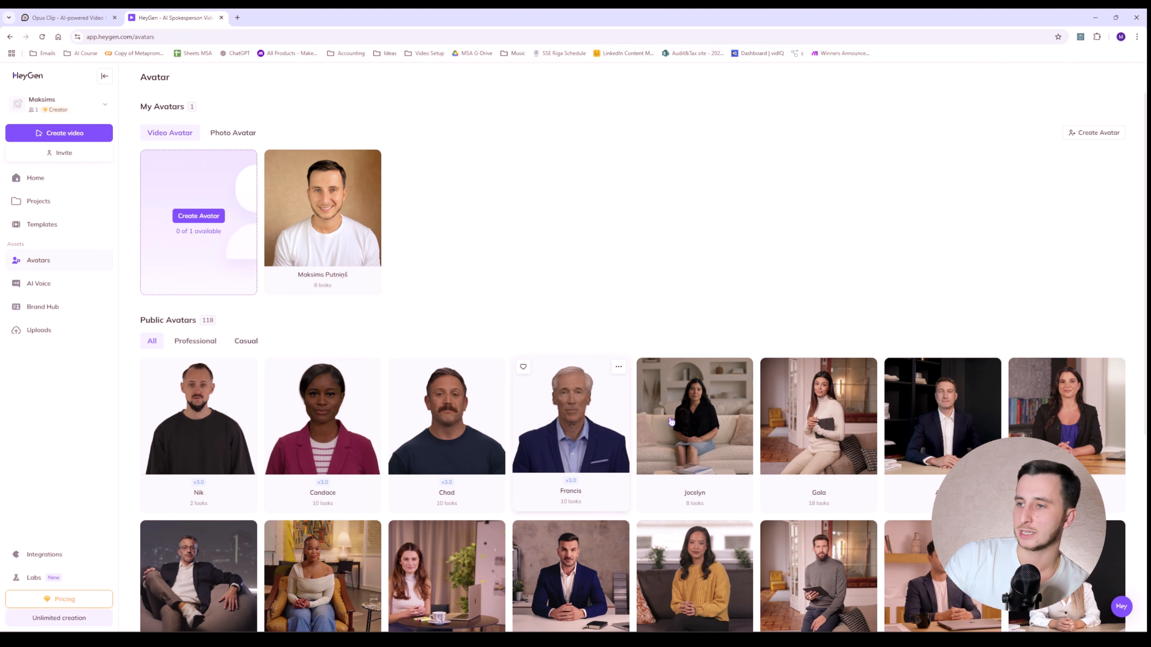
pyautogui.click(252, 135)
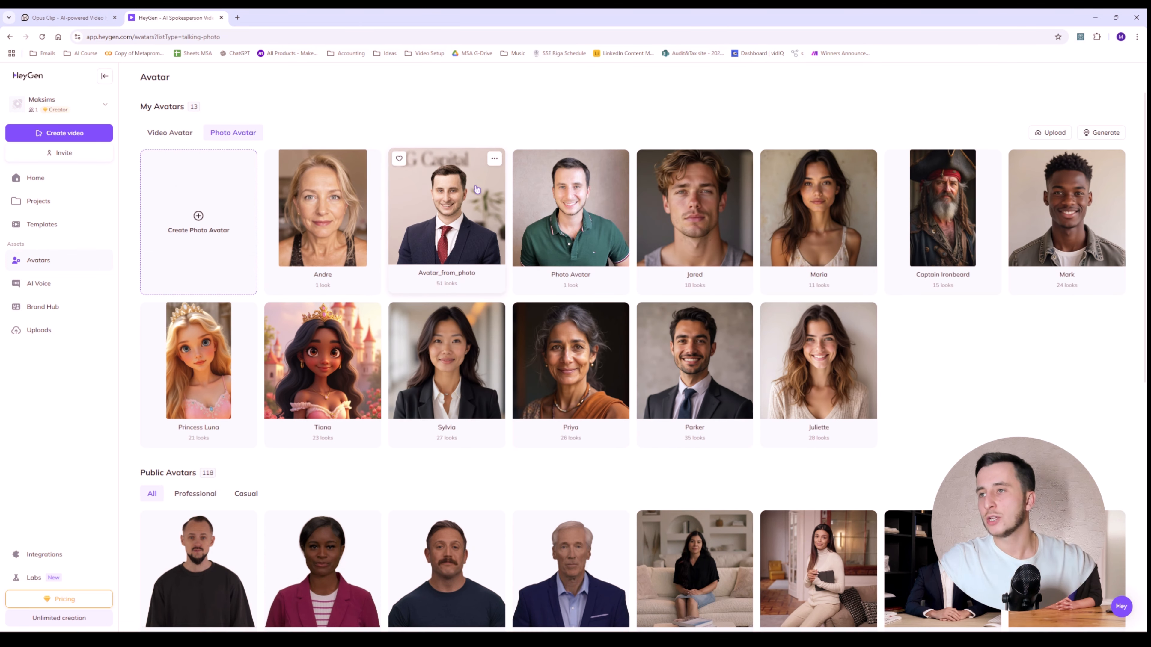
# Browse the photo and public avatars and view the photo requirements for uploading an own avatar
pyautogui.scroll(-3, 814, 231)
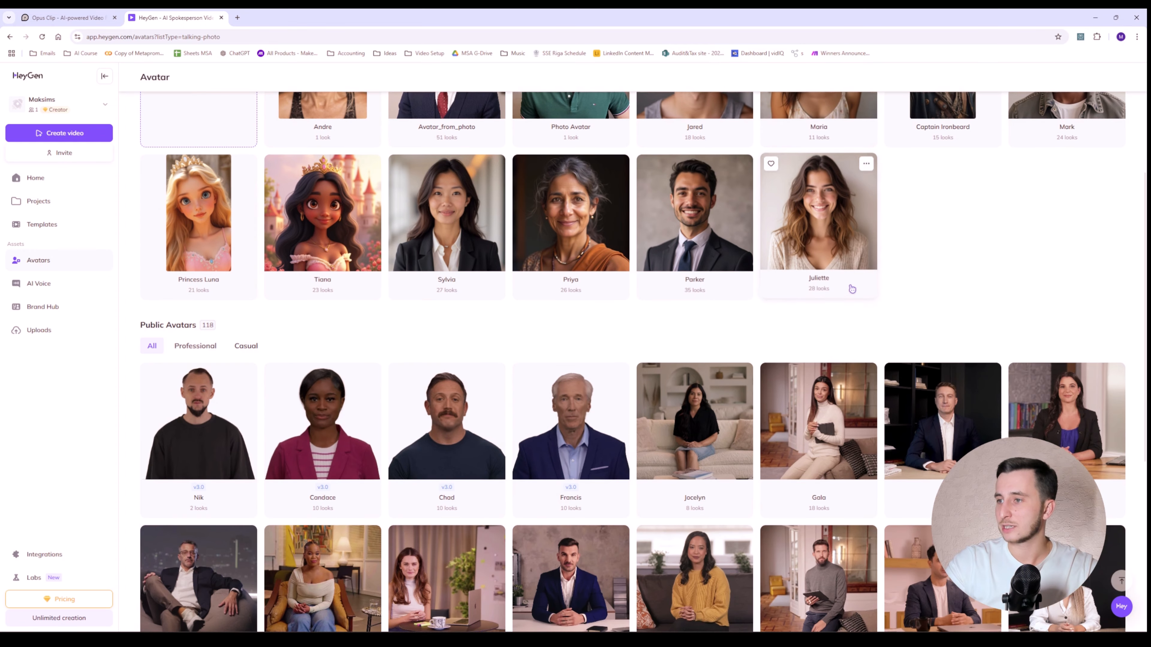
pyautogui.scroll(3, 813, 230)
pyautogui.click(1050, 133)
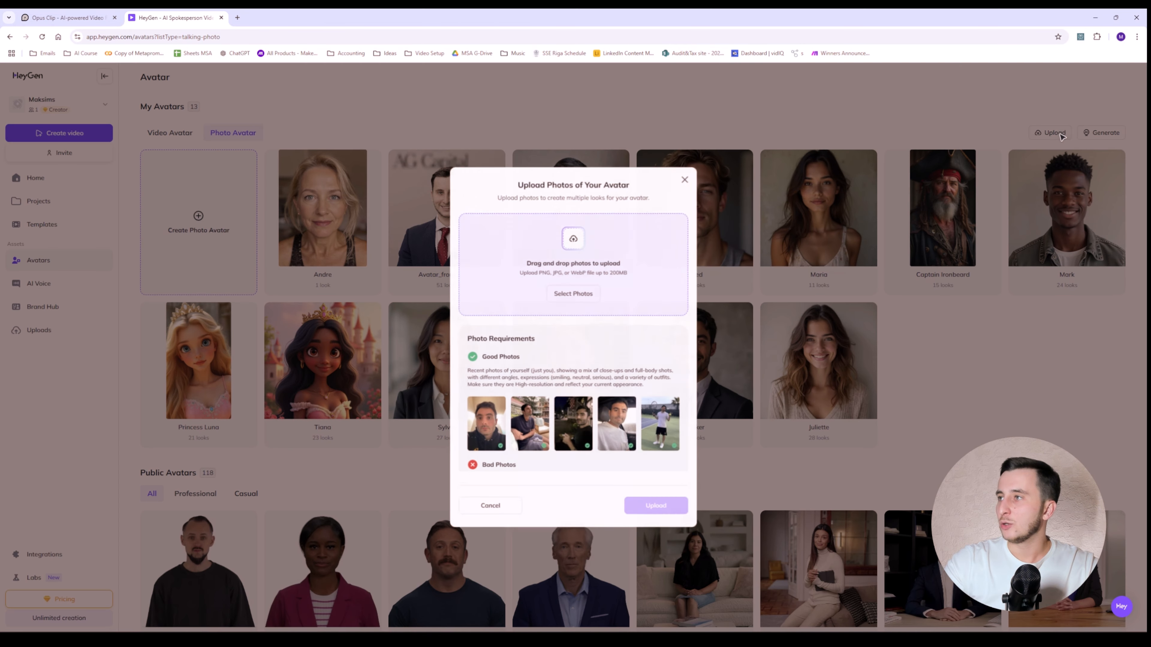
pyautogui.click(688, 174)
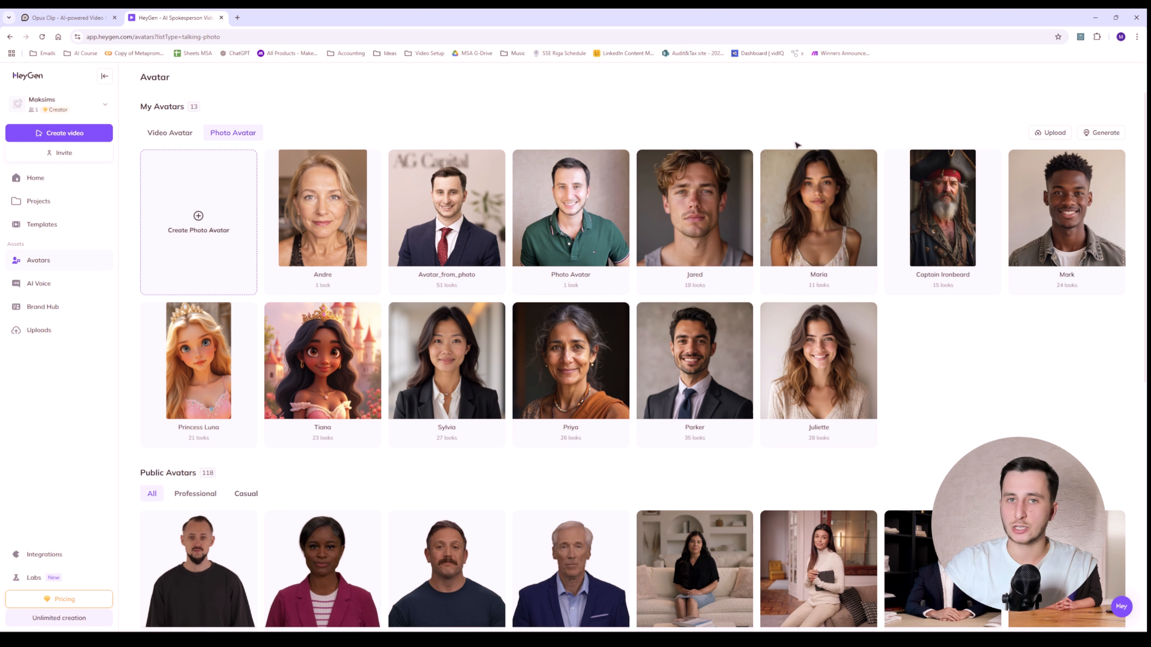
# Start generating a photo avatar: enter the avatar's name and set the age to Late Middle Age, keeping gender Woman and ethnicity Any
pyautogui.click(1101, 133)
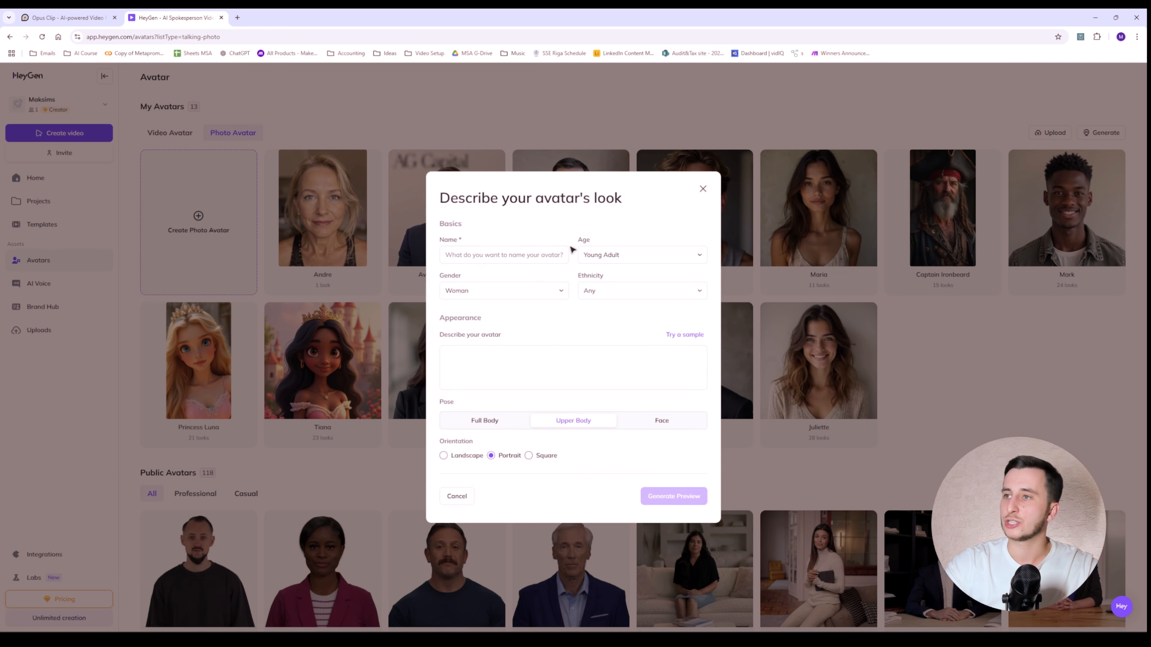
pyautogui.click(525, 254)
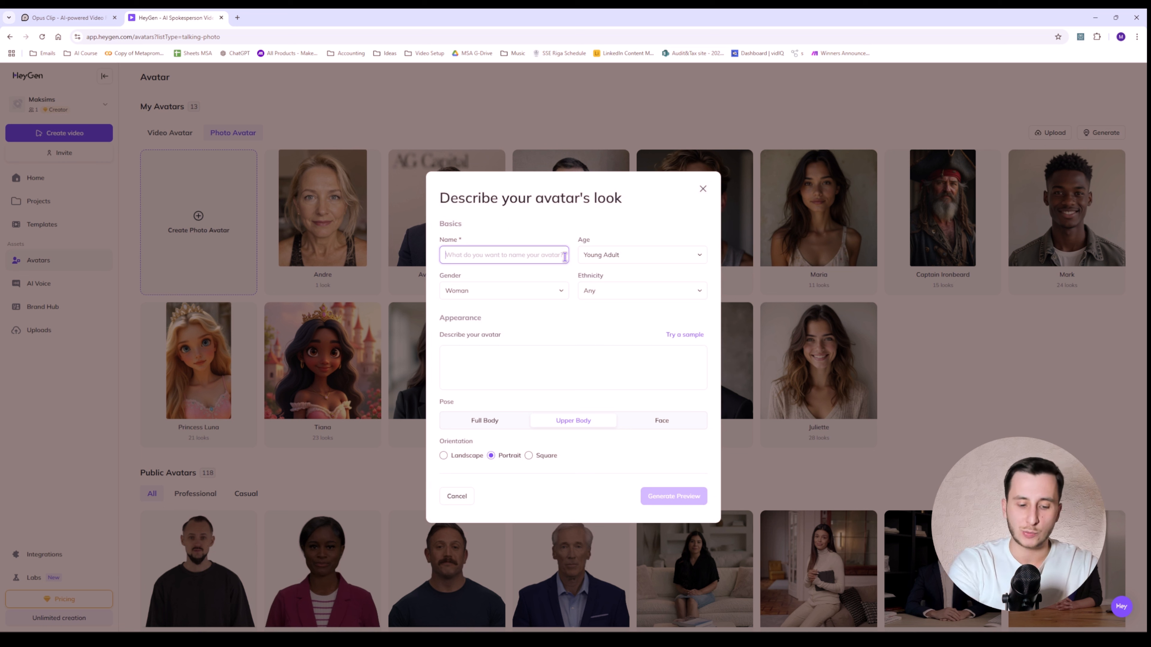
pyautogui.write('Andr')
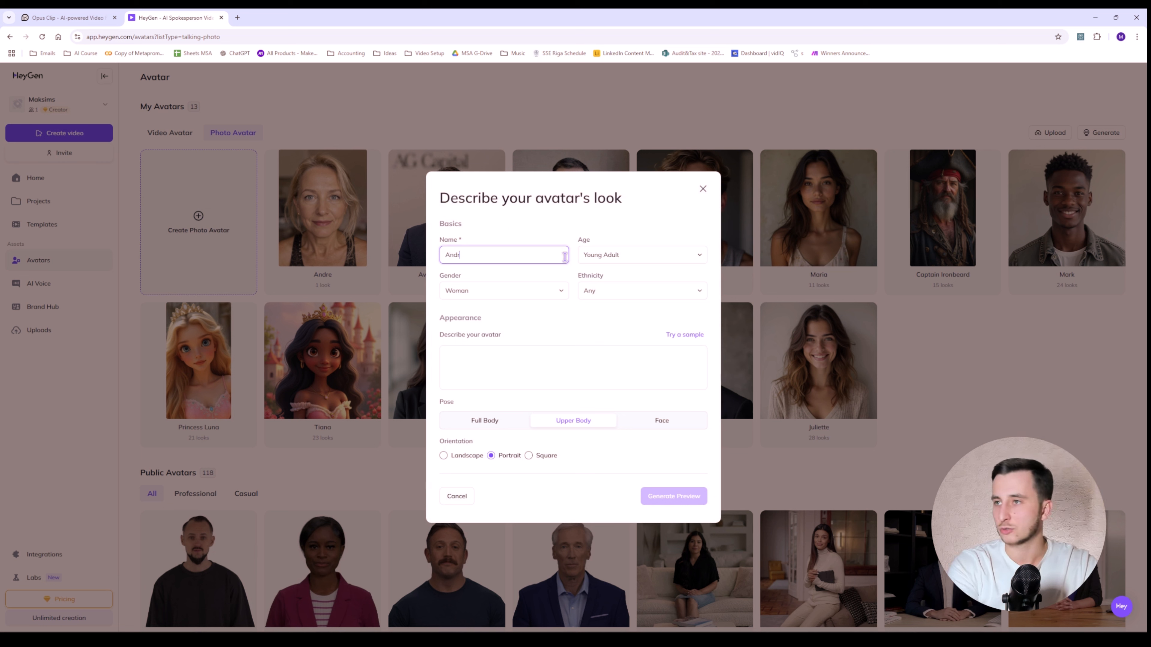
pyautogui.write('ea')
pyautogui.click(634, 255)
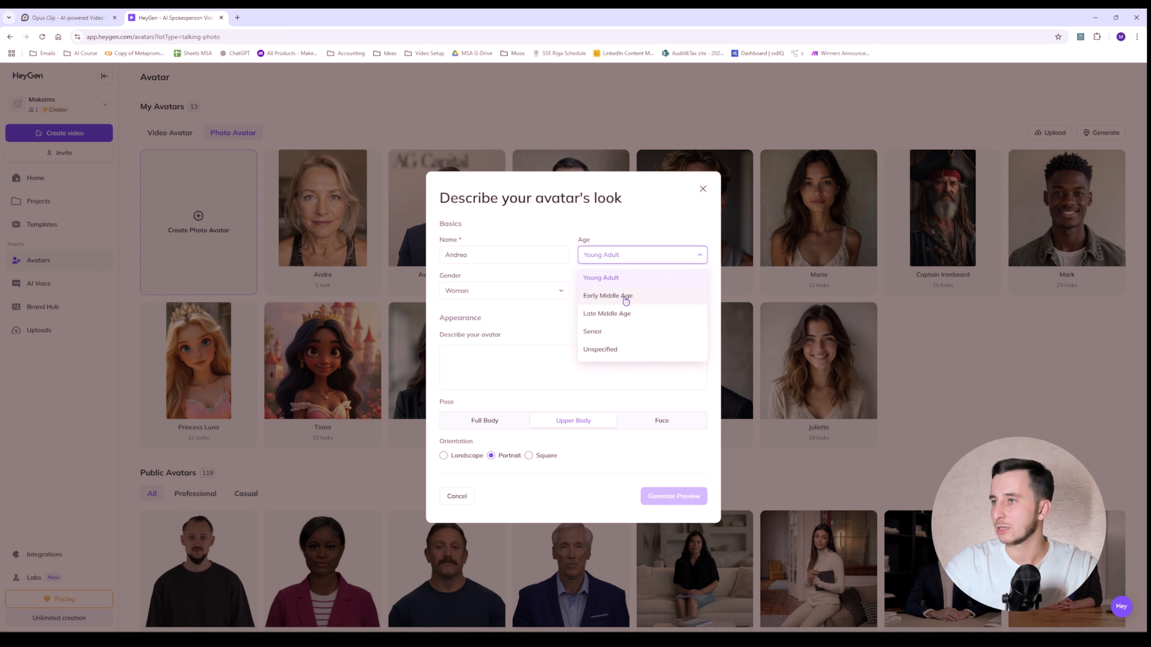
pyautogui.click(620, 314)
pyautogui.click(535, 295)
pyautogui.click(598, 294)
pyautogui.click(520, 373)
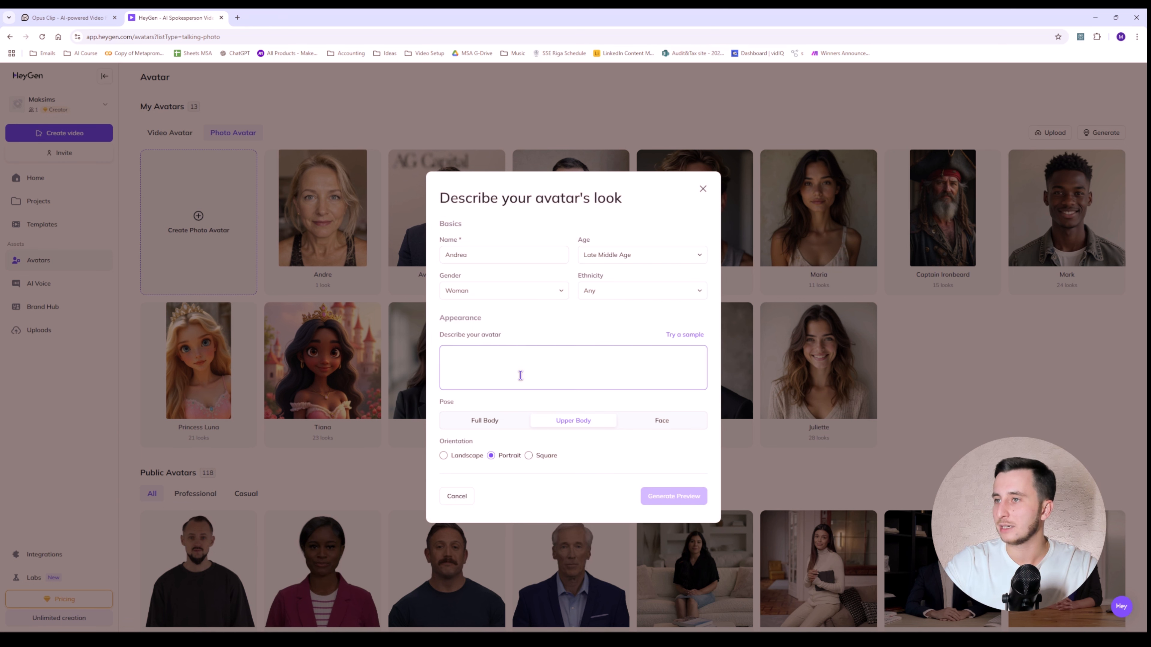
# Describe the avatar's appearance as "Blond with blue eyes" and cancel the avatar generation
pyautogui.write('Blond,')
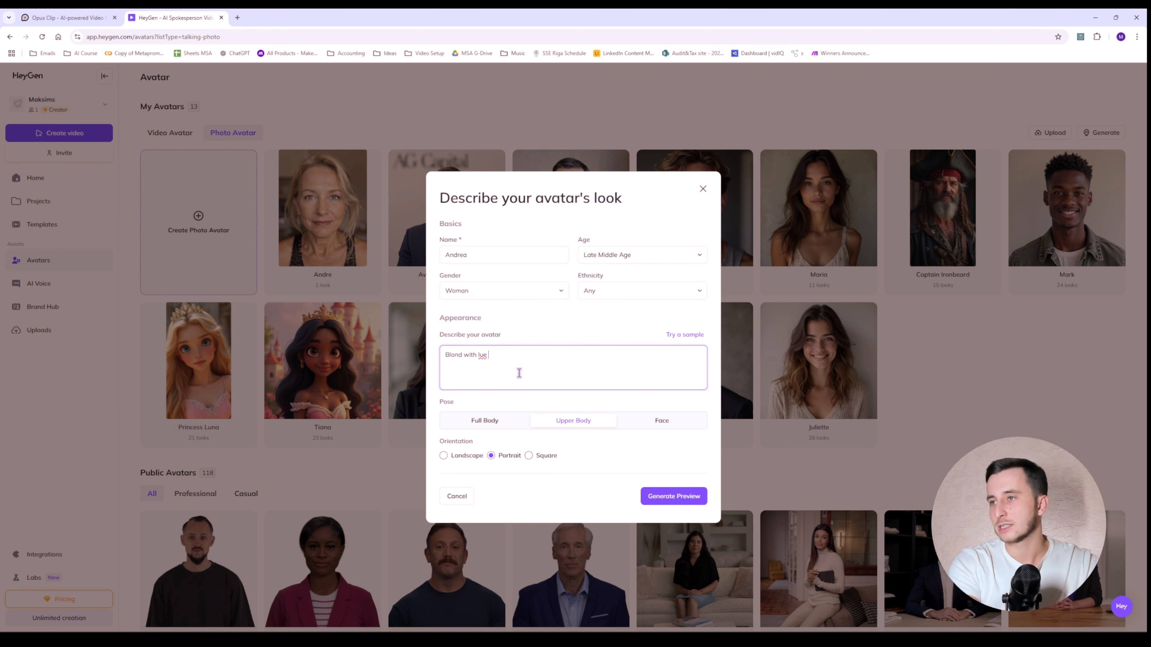
pyautogui.write('with blue yees')
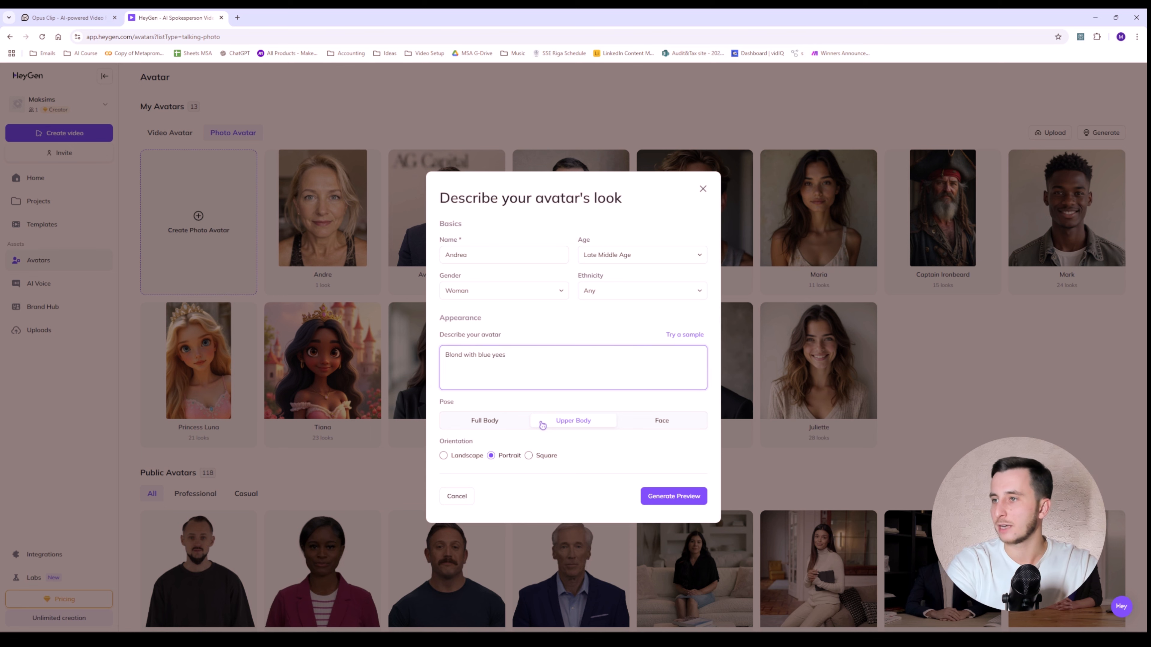
pyautogui.press('BackSpace')
pyautogui.press('BackSpace')
pyautogui.press('BackSpace')
pyautogui.press('BackSpace')
pyautogui.write('eyes')
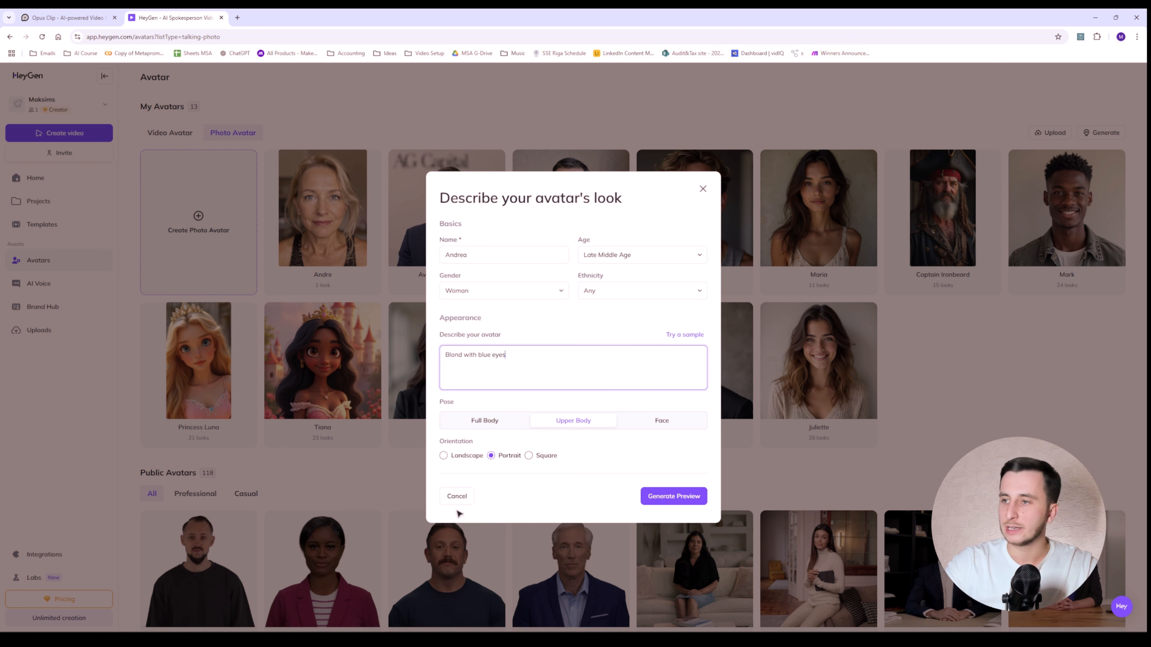
pyautogui.click(465, 496)
# Examine the blonde woman's photo avatar and its enlarged look, open Avatar_from_photo and return to the avatar library
pyautogui.click(336, 209)
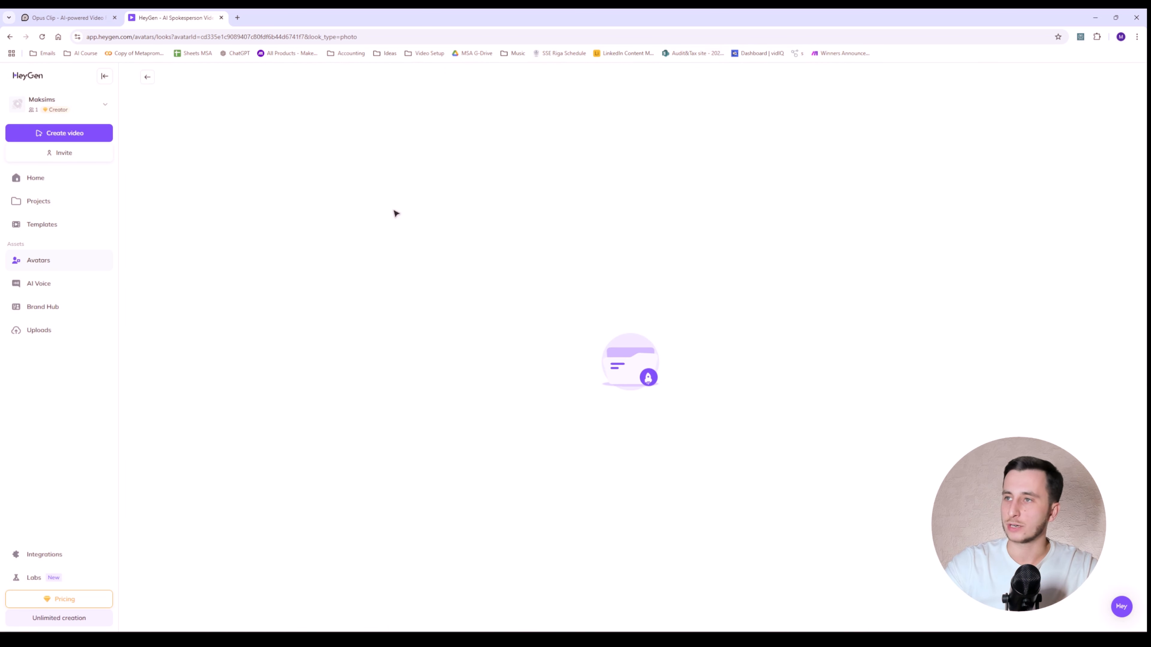
pyautogui.click(331, 184)
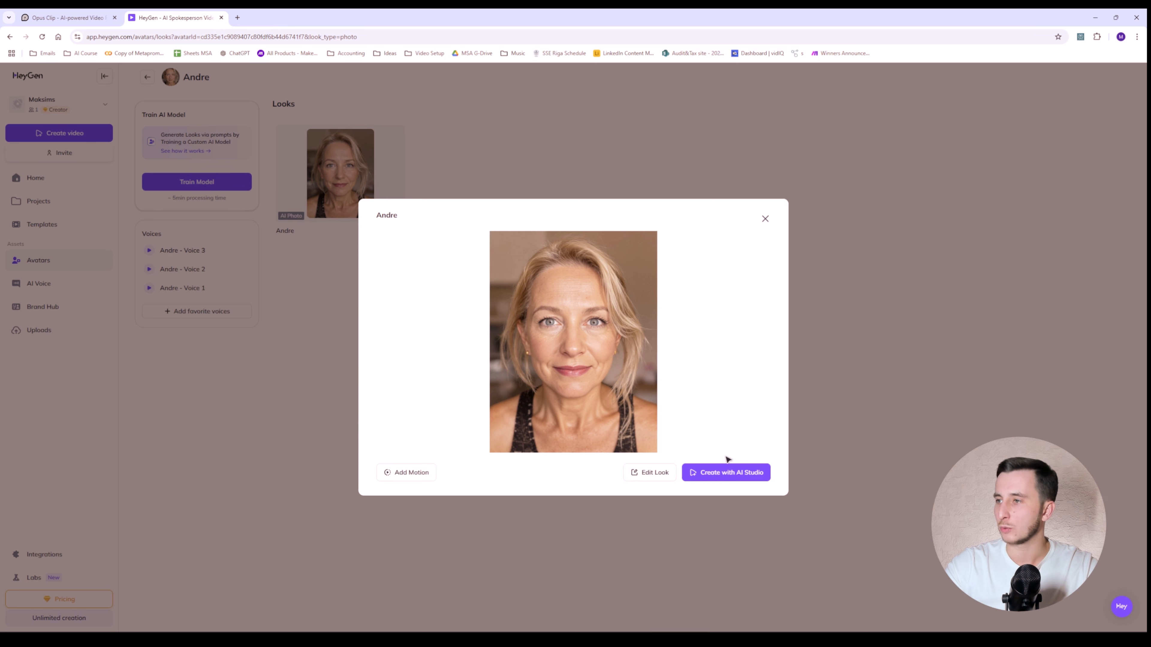
pyautogui.click(768, 220)
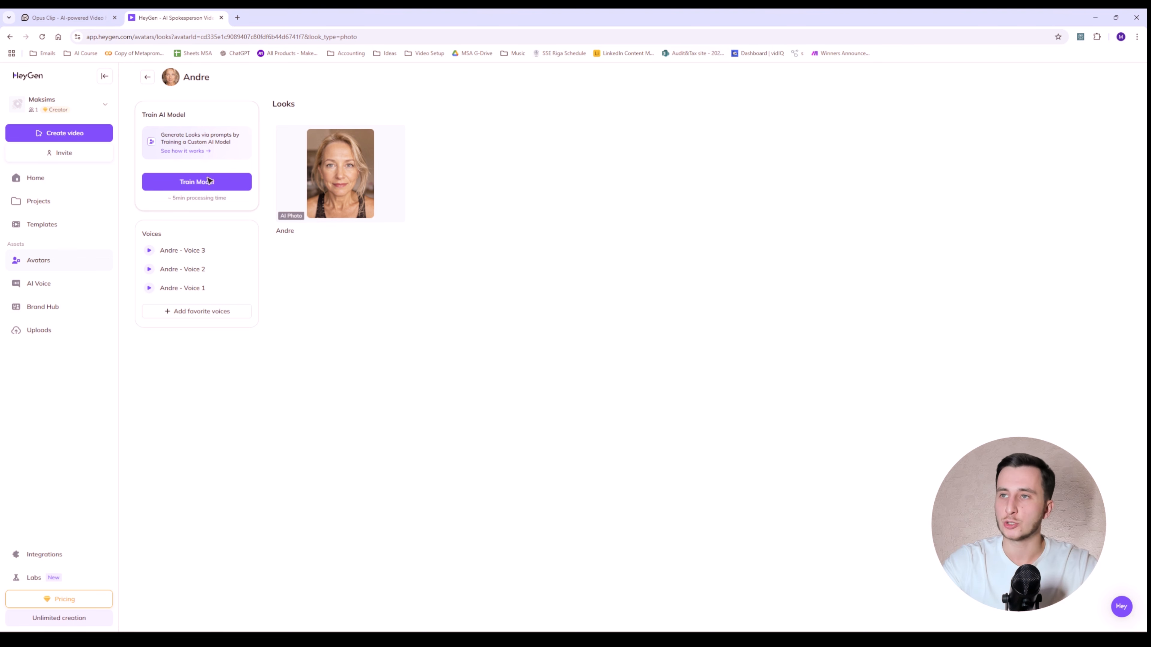
pyautogui.click(147, 77)
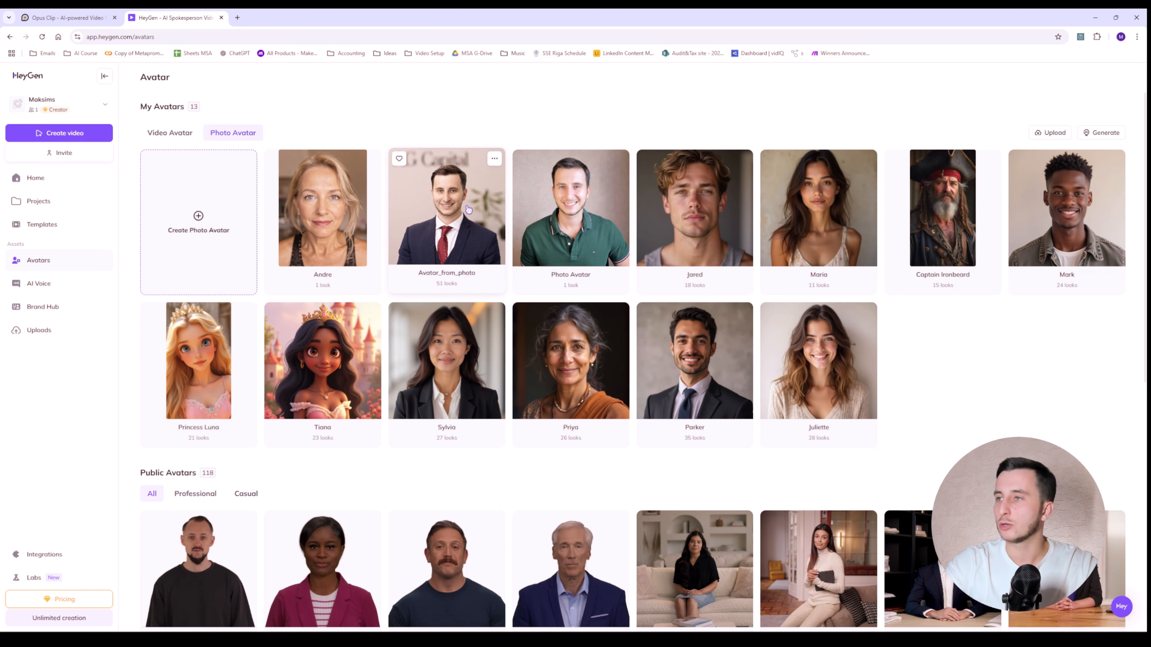
pyautogui.click(464, 206)
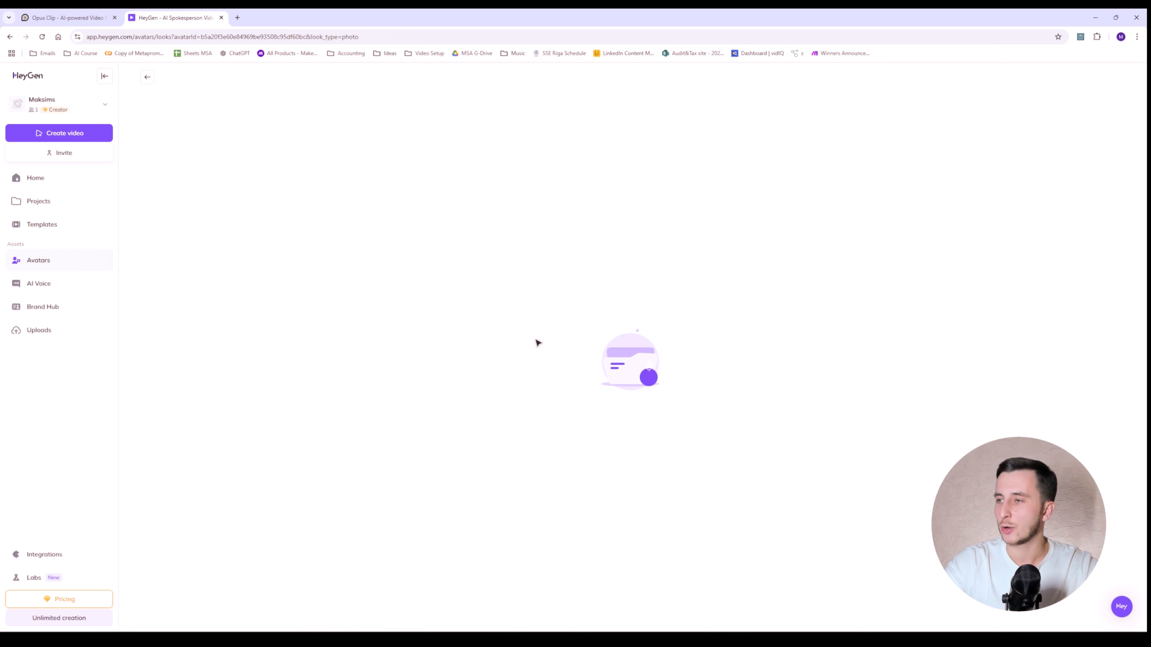
pyautogui.click(147, 77)
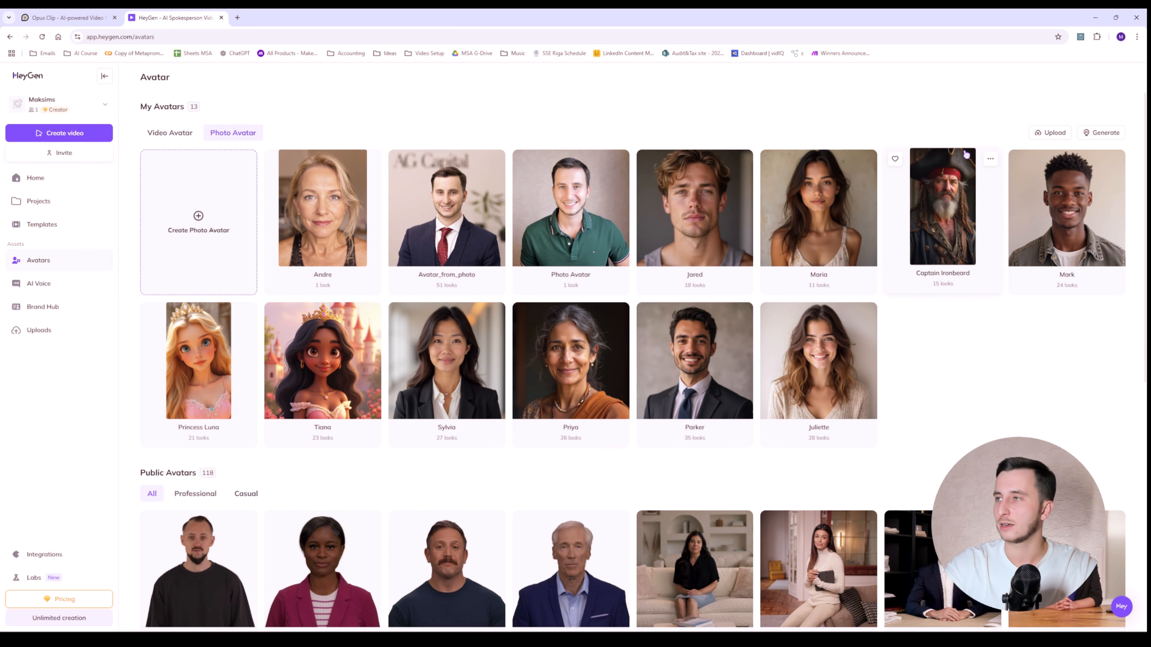
# Upload all the man's photos from the computer as source photos for a new photo avatar
pyautogui.click(1050, 132)
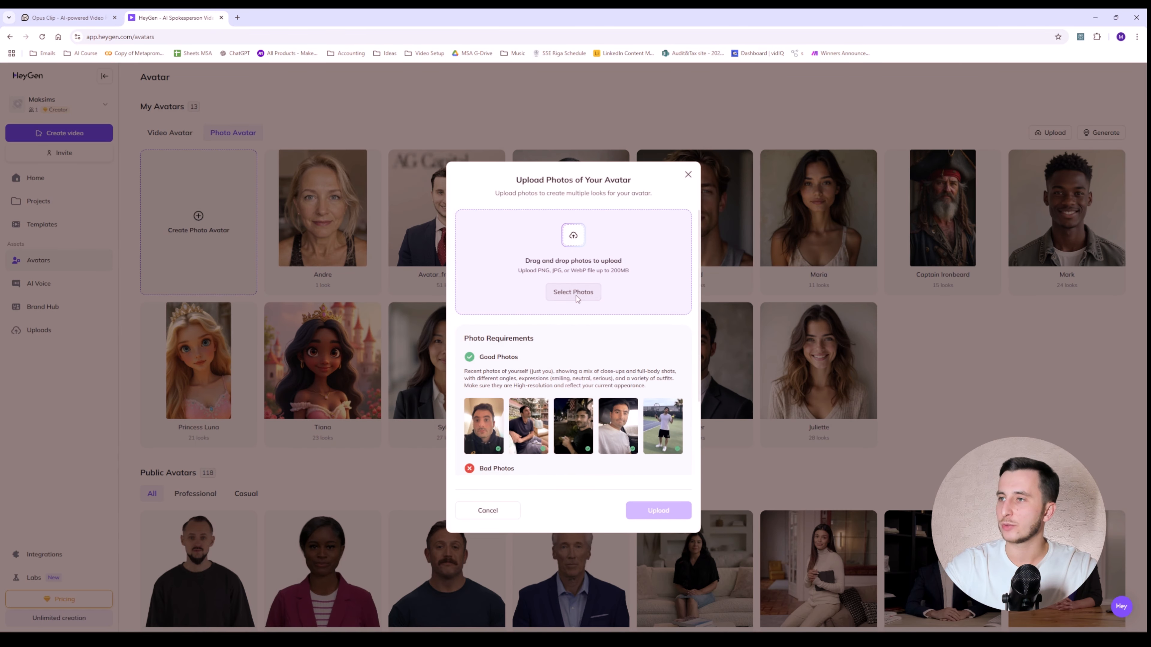
pyautogui.click(560, 306)
pyautogui.moveTo(655, 416); pyautogui.dragTo(296, 267)
pyautogui.click(702, 479)
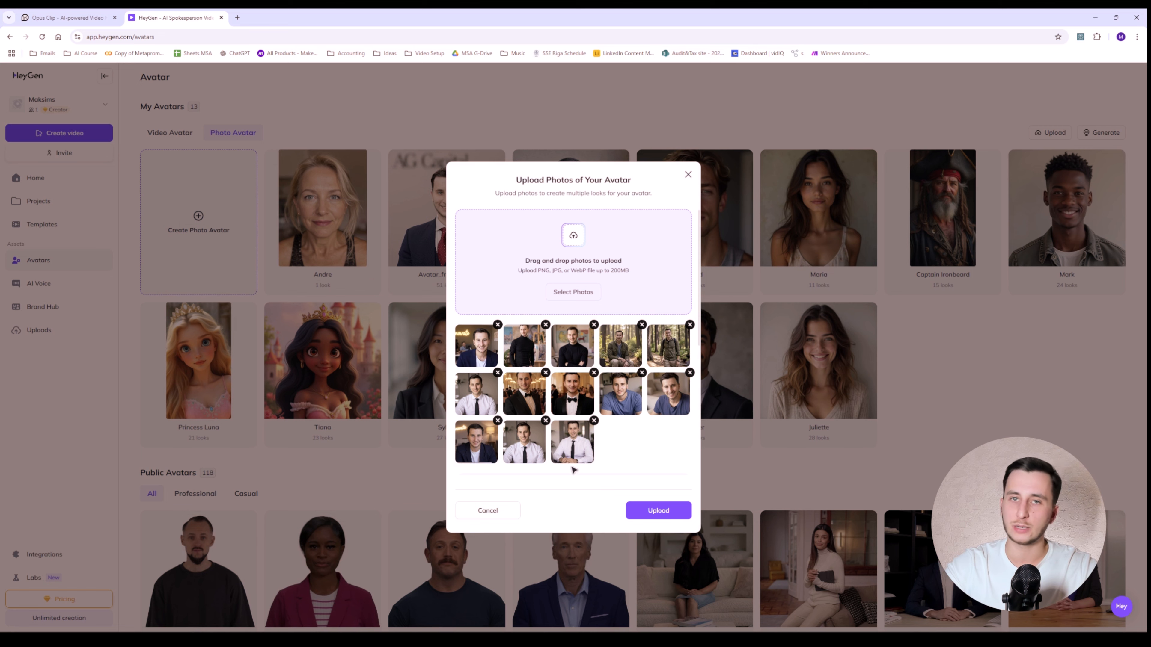
pyautogui.click(657, 511)
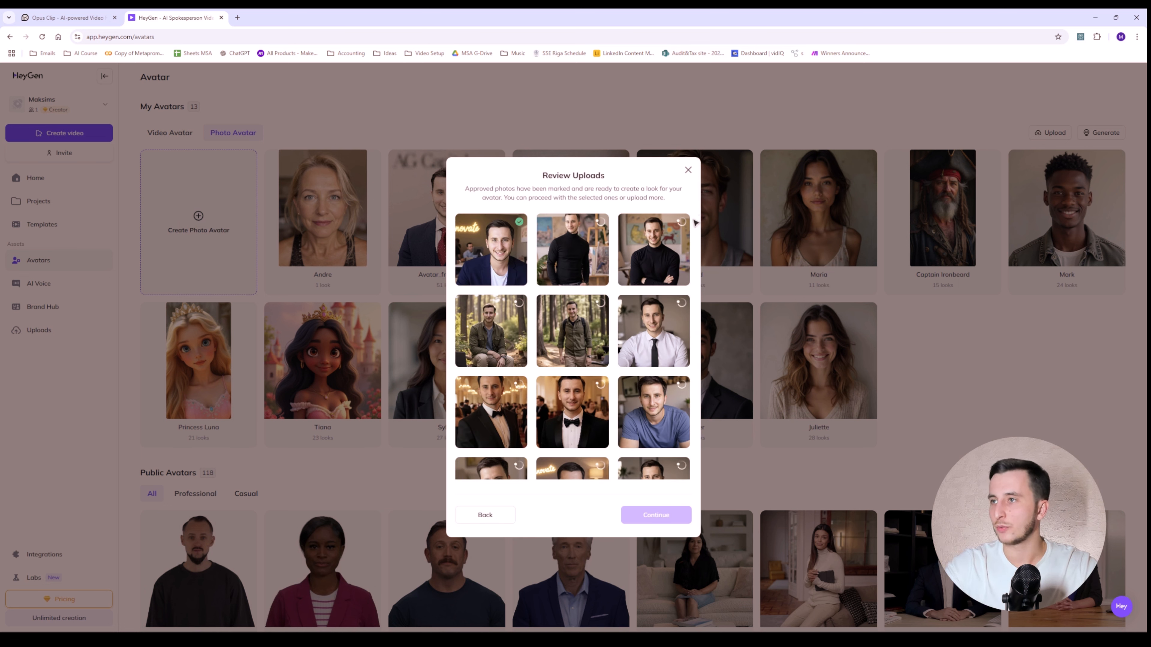
# Examine the uploaded photos and check the approval mark on each one
pyautogui.scroll(-3, 606, 317)
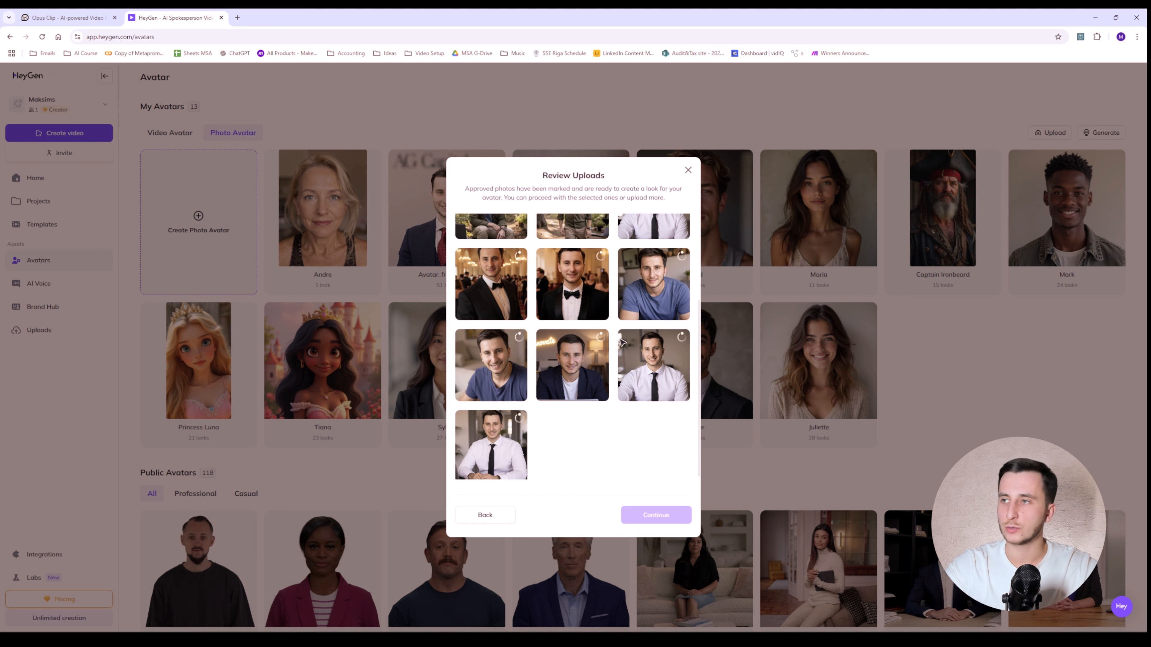
pyautogui.scroll(3, 611, 326)
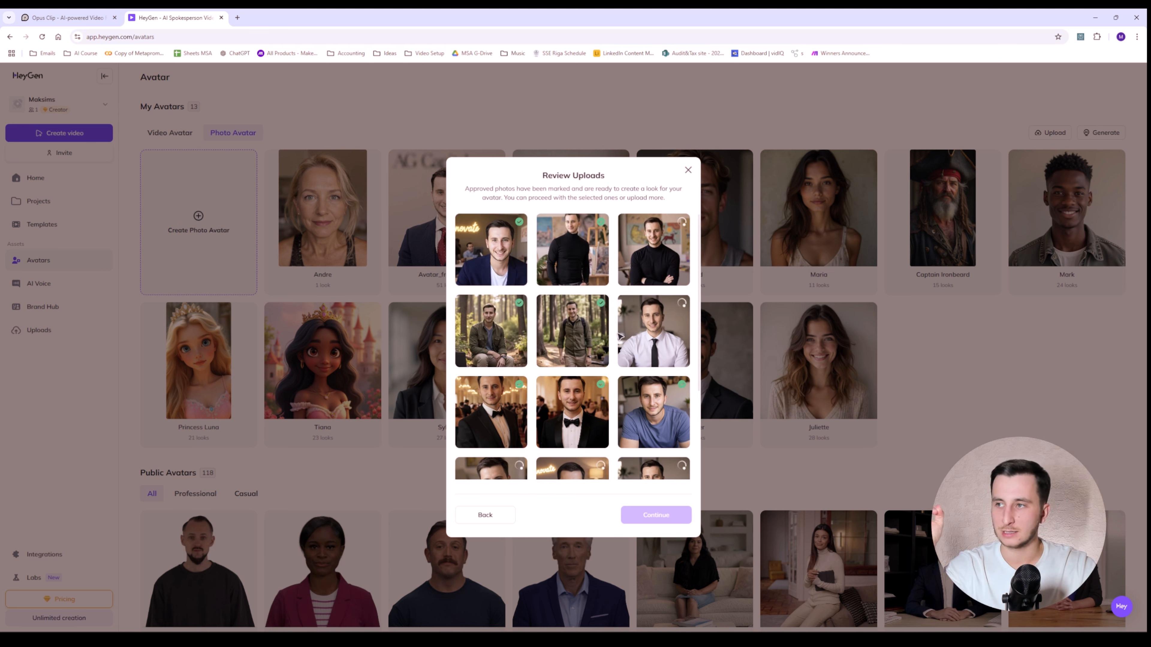
pyautogui.scroll(-2, 620, 335)
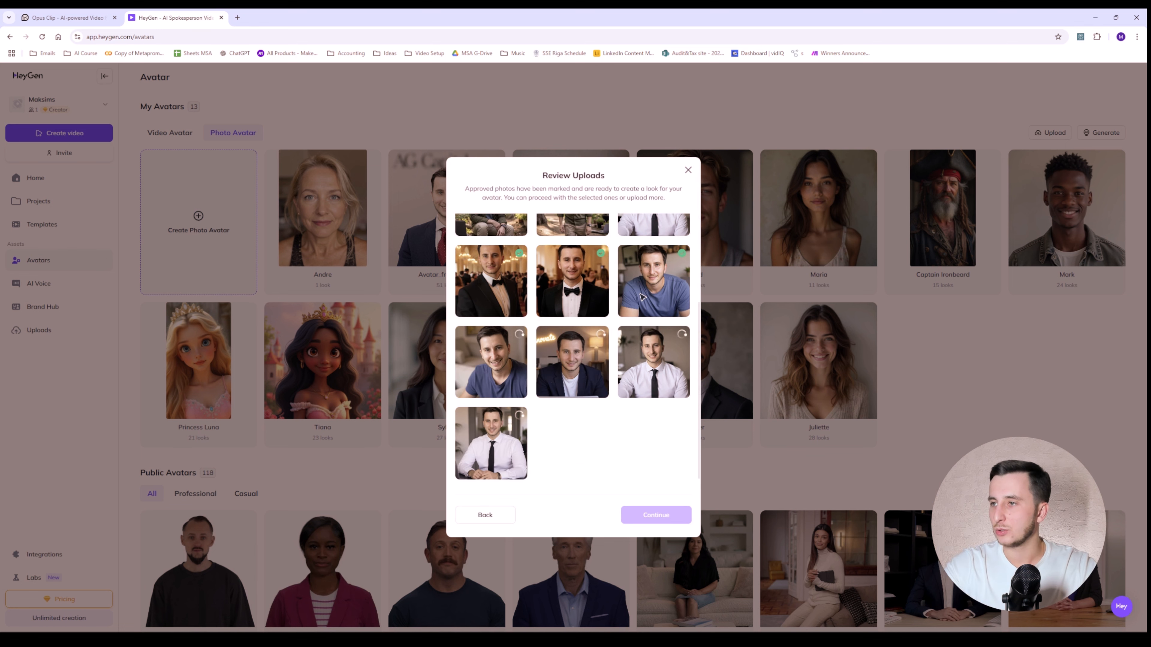
pyautogui.scroll(2, 619, 338)
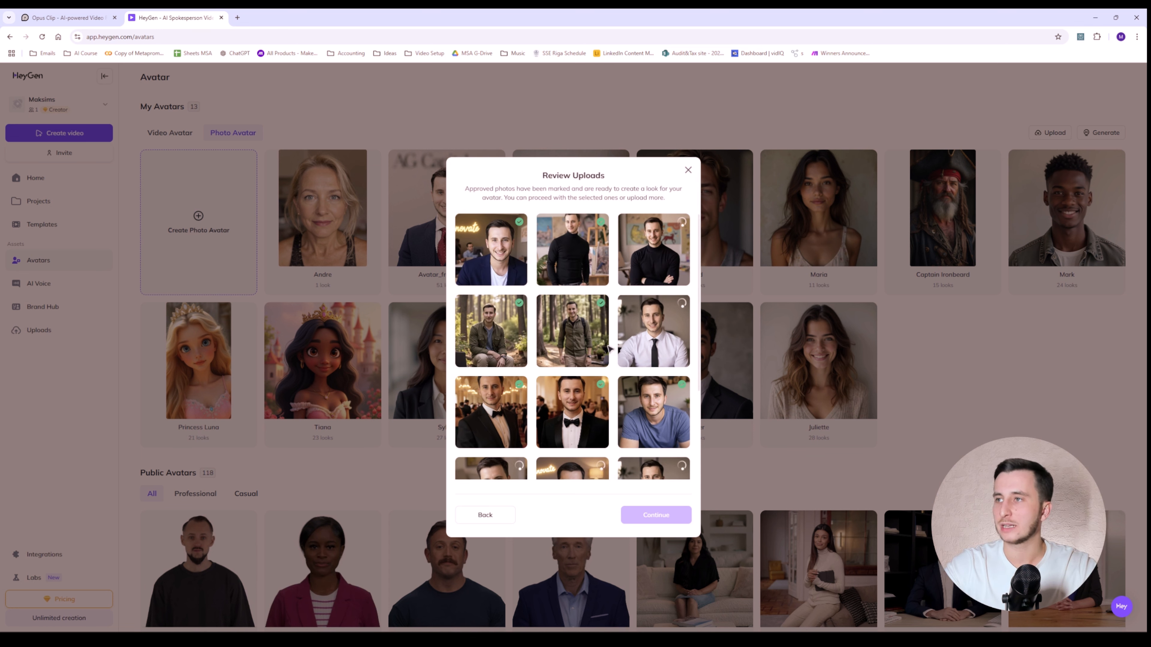
pyautogui.scroll(-2, 609, 348)
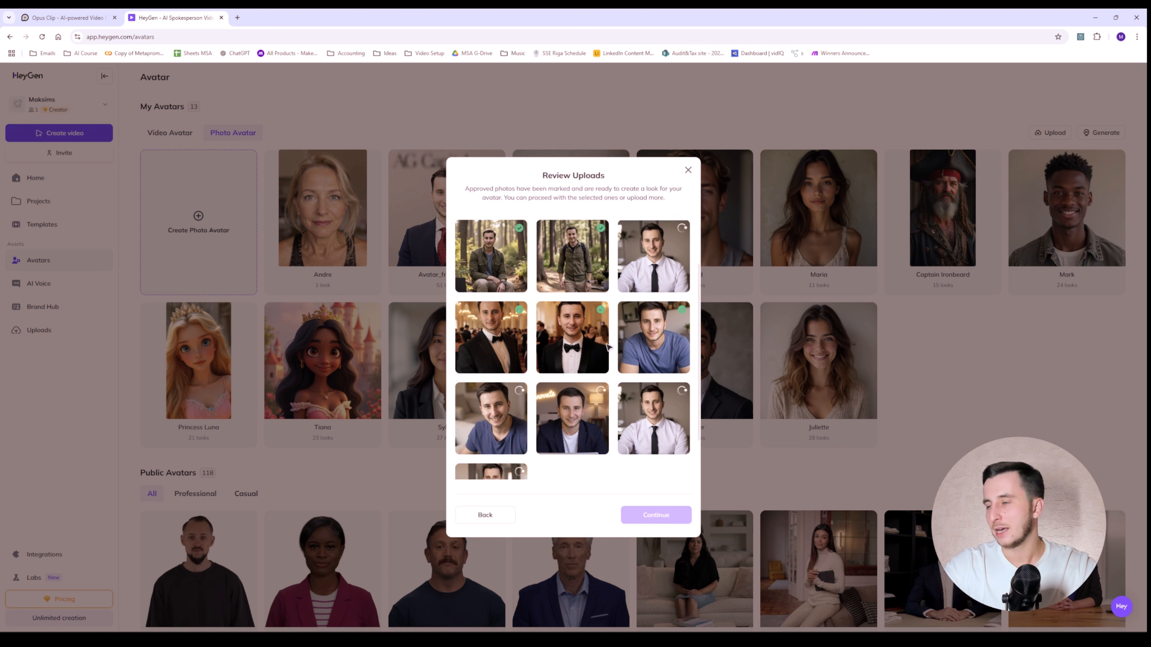
pyautogui.scroll(2, 609, 347)
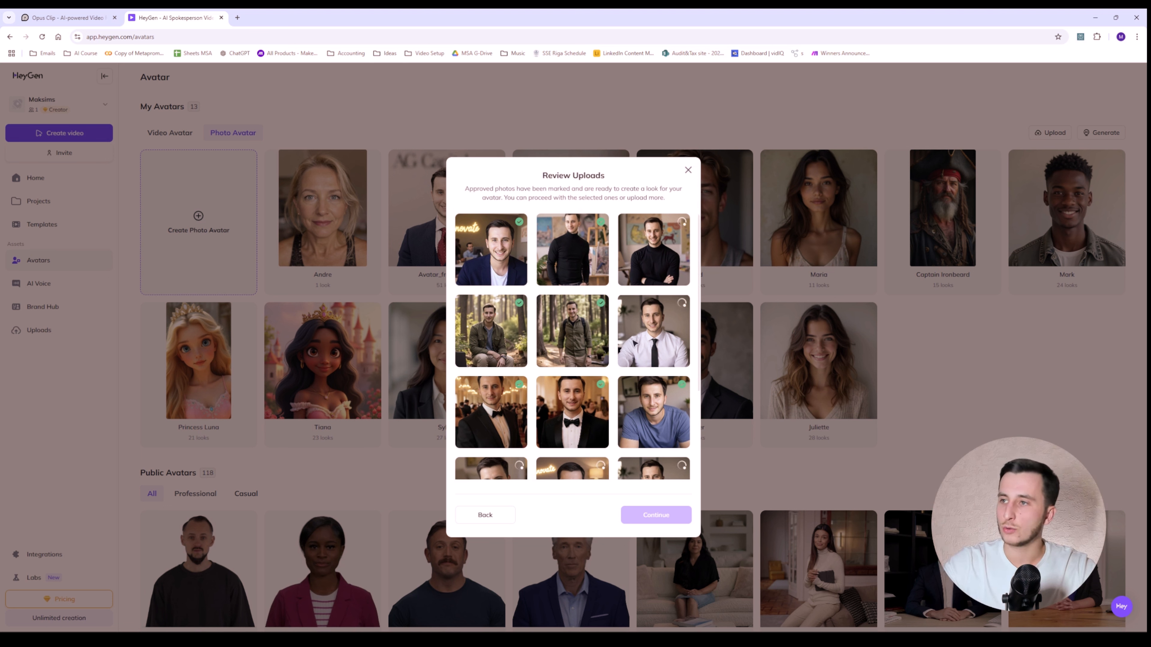
pyautogui.scroll(-3, 556, 331)
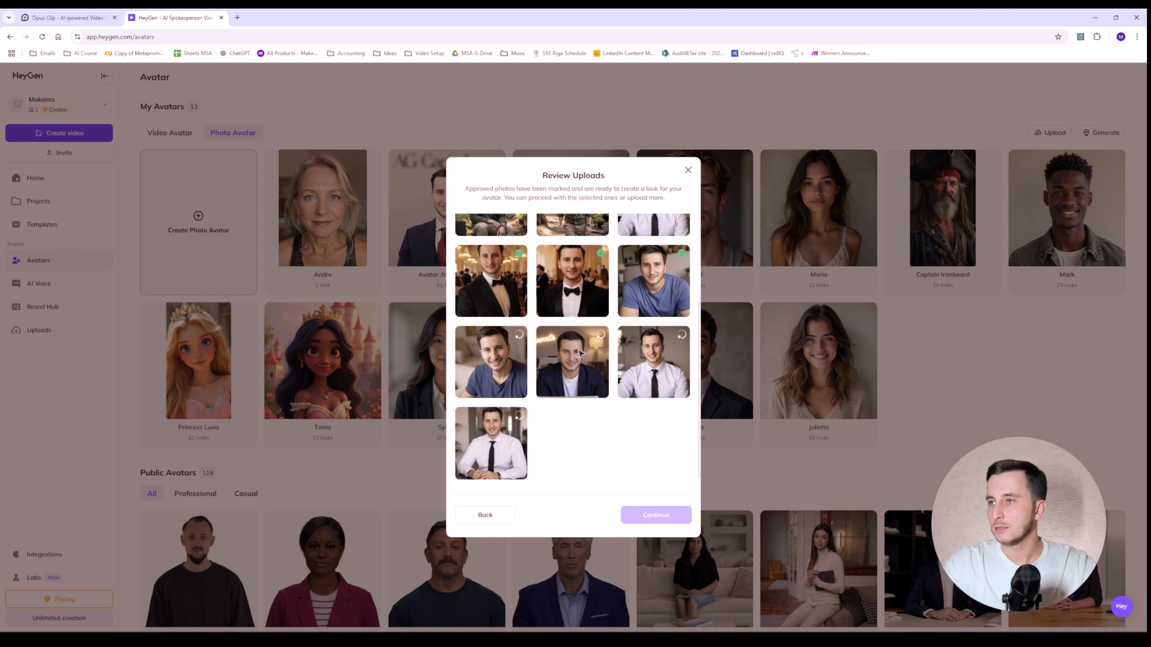
pyautogui.scroll(3, 581, 357)
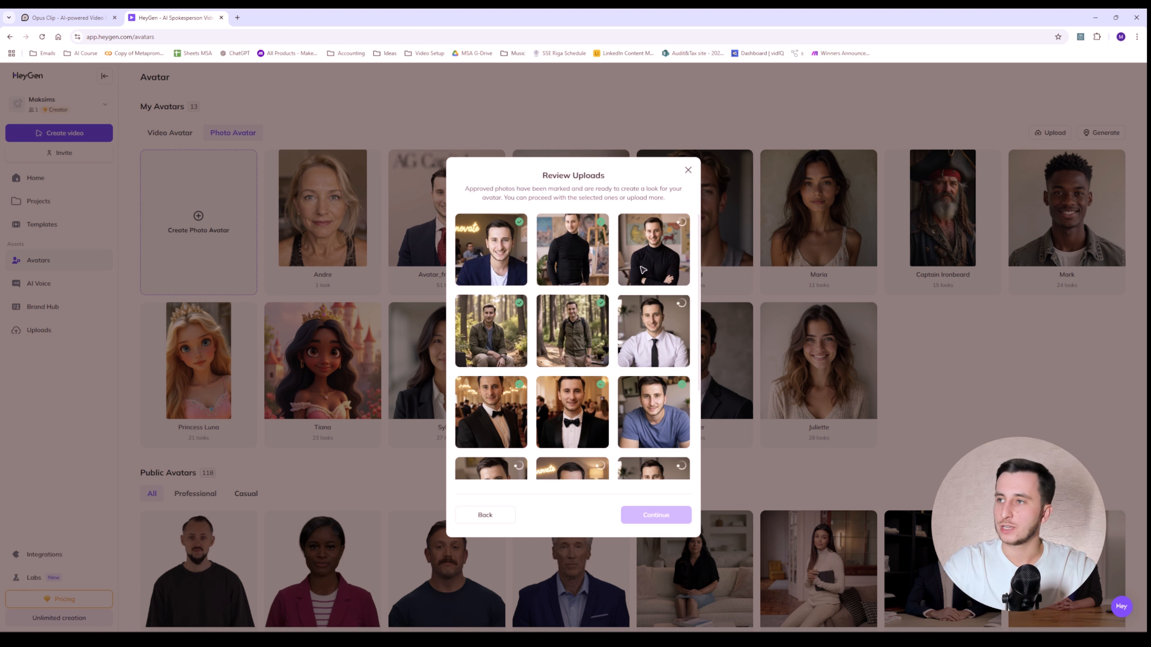
pyautogui.scroll(-1, 598, 329)
pyautogui.scroll(-2, 598, 328)
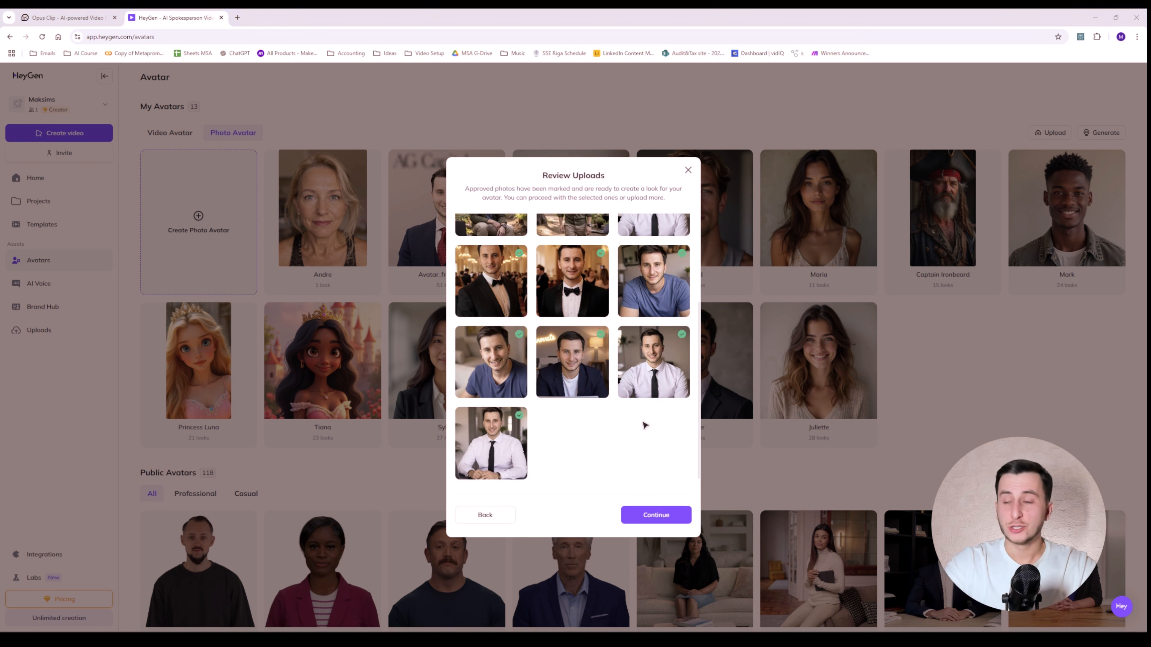
# Continue with the approved photos, name the avatar "My-new-avatar" and set the age to Early Middle Age
pyautogui.click(649, 520)
pyautogui.click(511, 299)
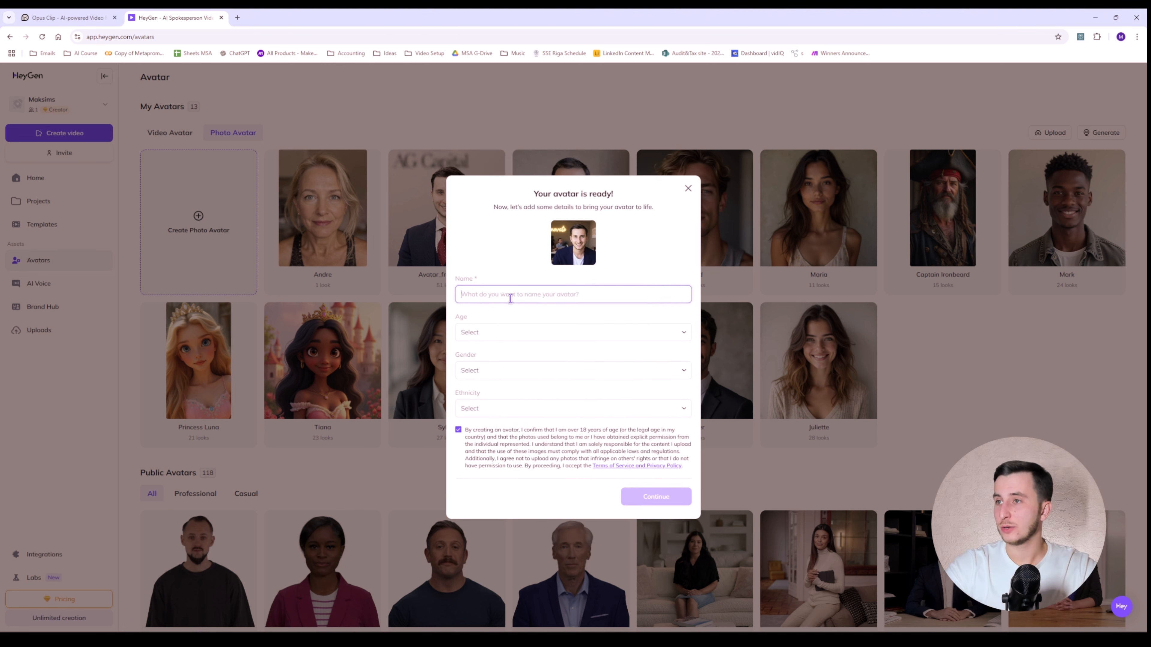
pyautogui.write('My-new')
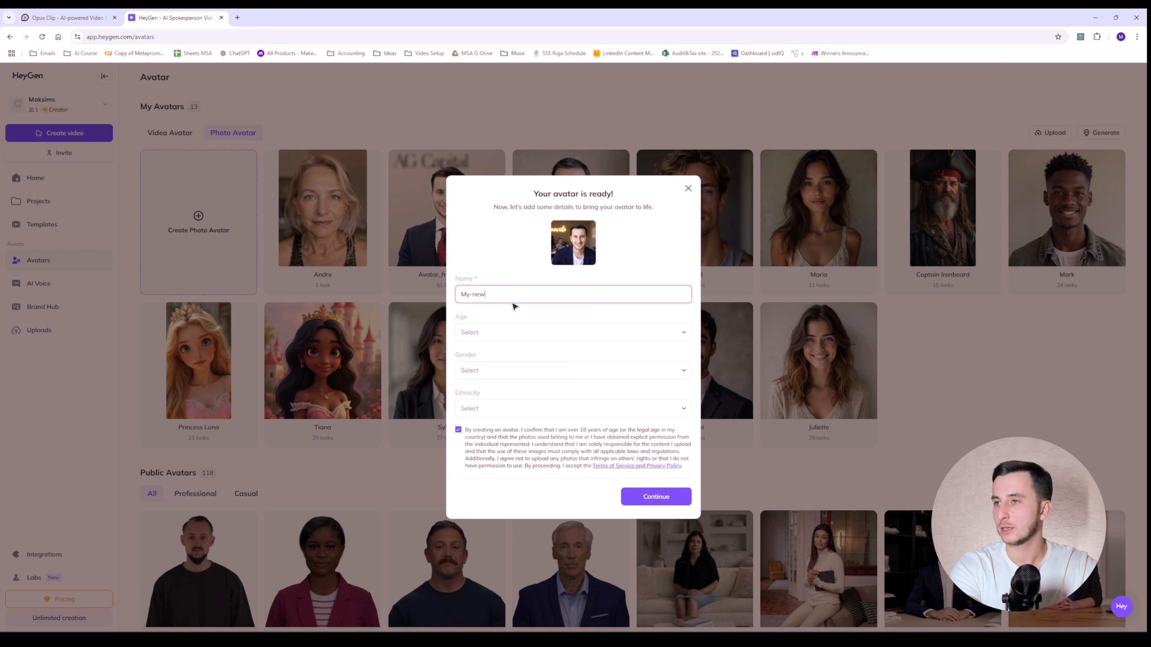
pyautogui.write('-avatar')
pyautogui.click(514, 332)
pyautogui.click(502, 379)
# Set the avatar's gender to Man and ethnicity to White, and submit the avatar details
pyautogui.click(503, 370)
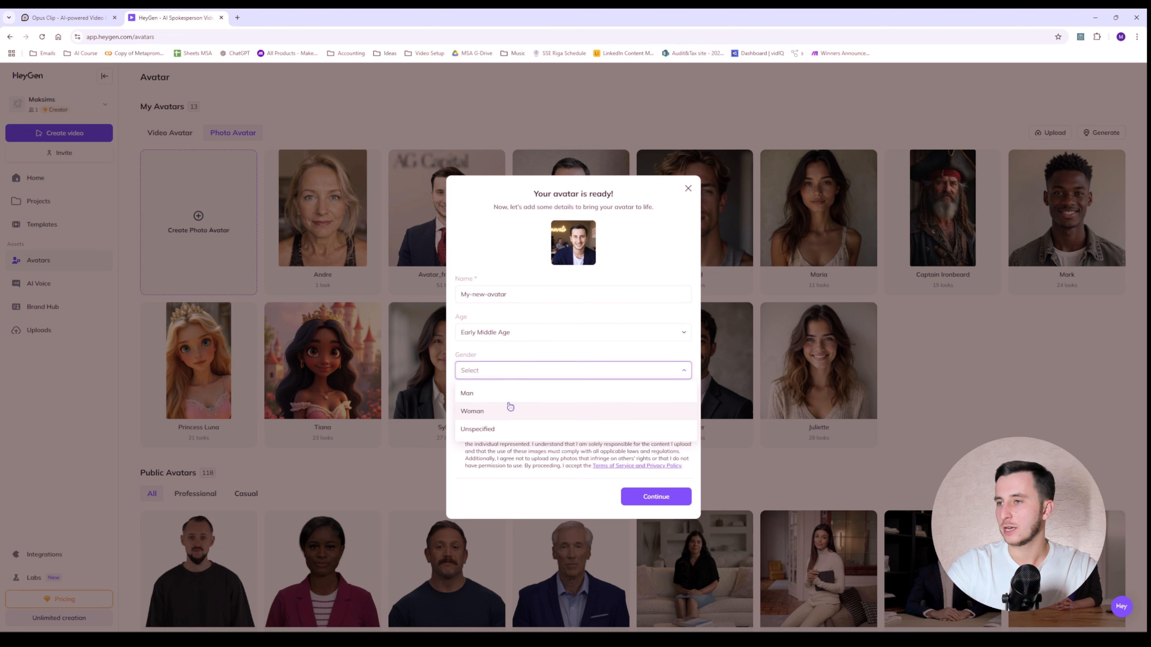
pyautogui.click(506, 396)
pyautogui.click(515, 415)
pyautogui.click(503, 446)
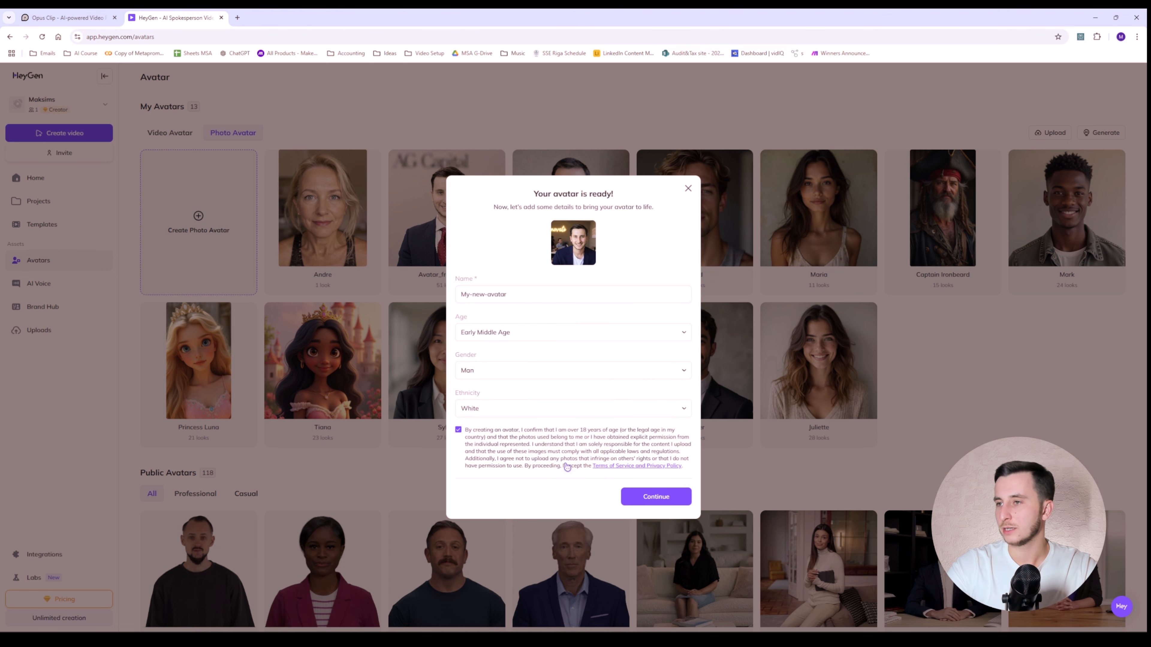
pyautogui.click(652, 496)
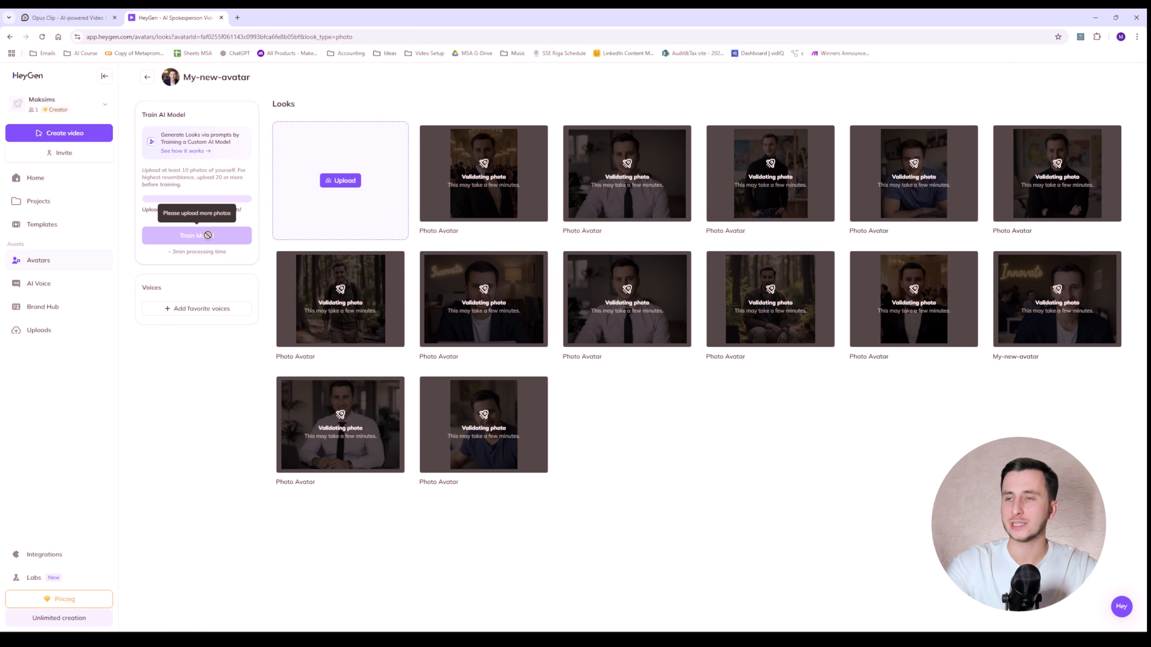
# Return to the avatar library, open Avatar_from_photo and examine its looks and the prompt field for generating looks
pyautogui.click(147, 77)
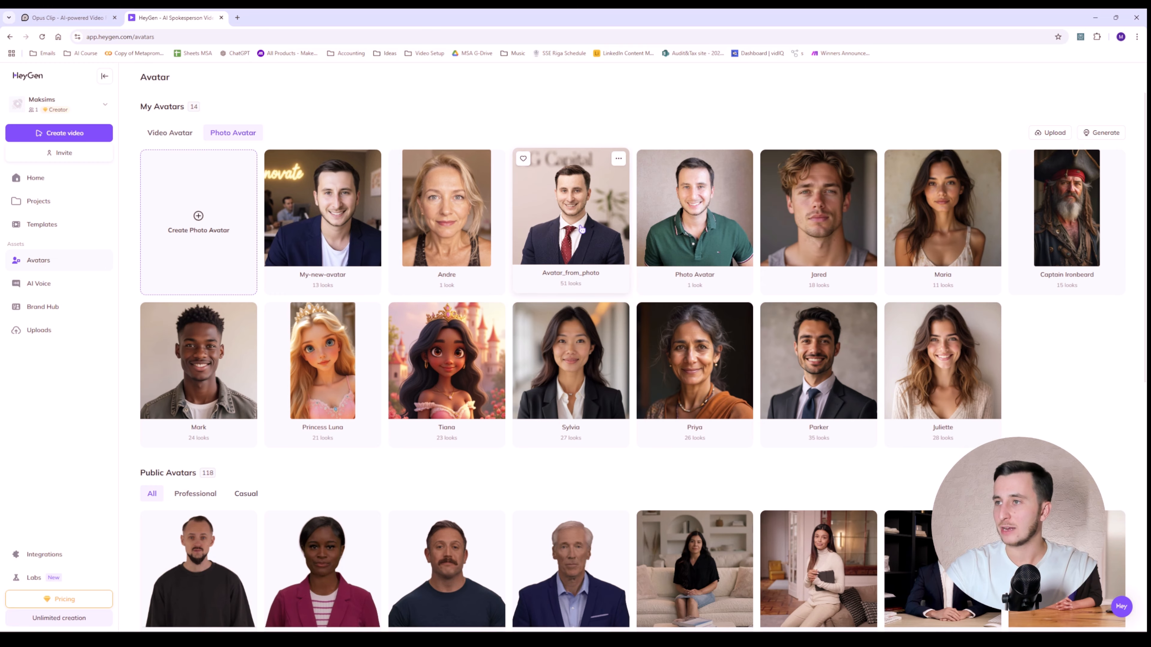
pyautogui.click(584, 218)
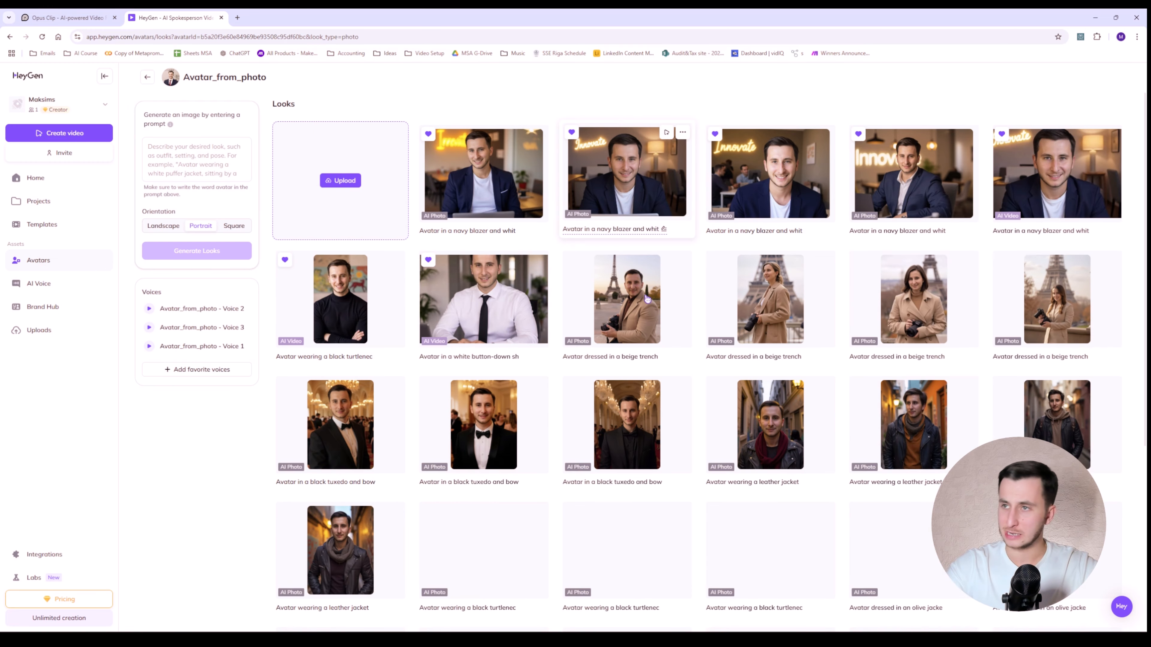
pyautogui.scroll(-5, 633, 289)
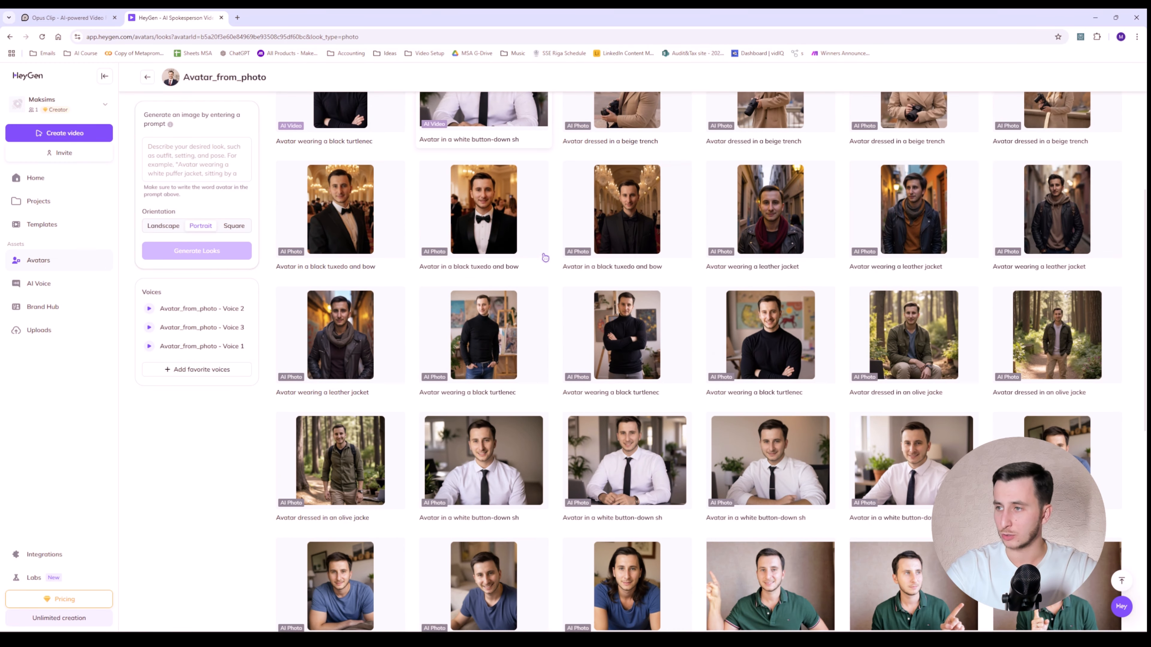
pyautogui.scroll(-2, 761, 311)
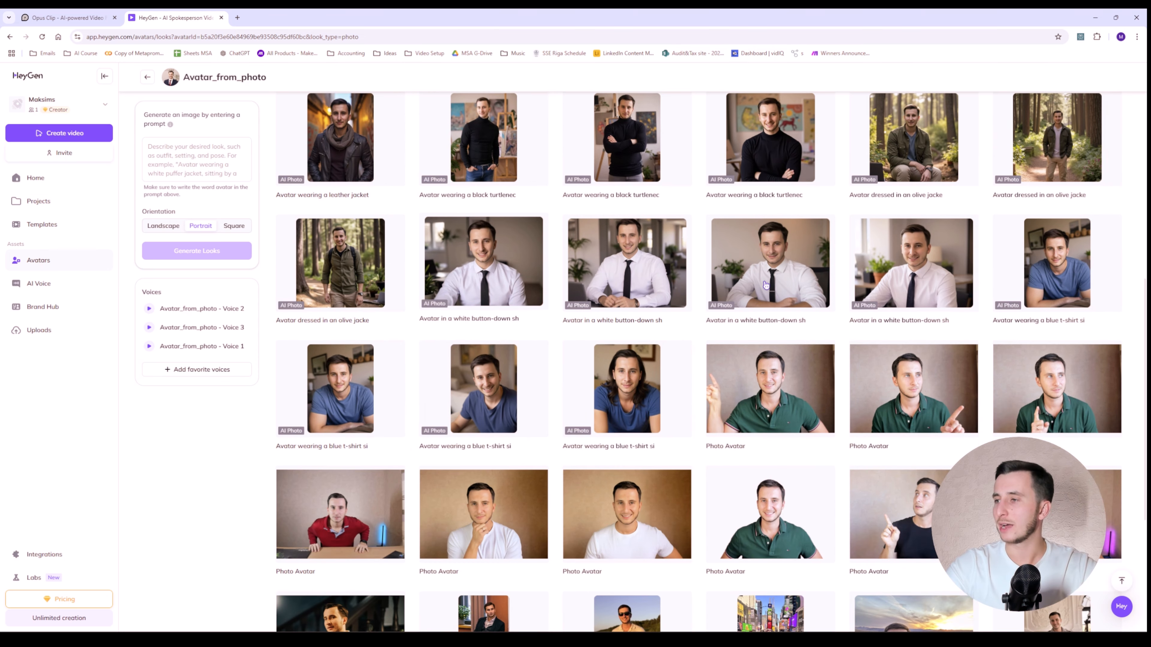
pyautogui.scroll(-5, 766, 281)
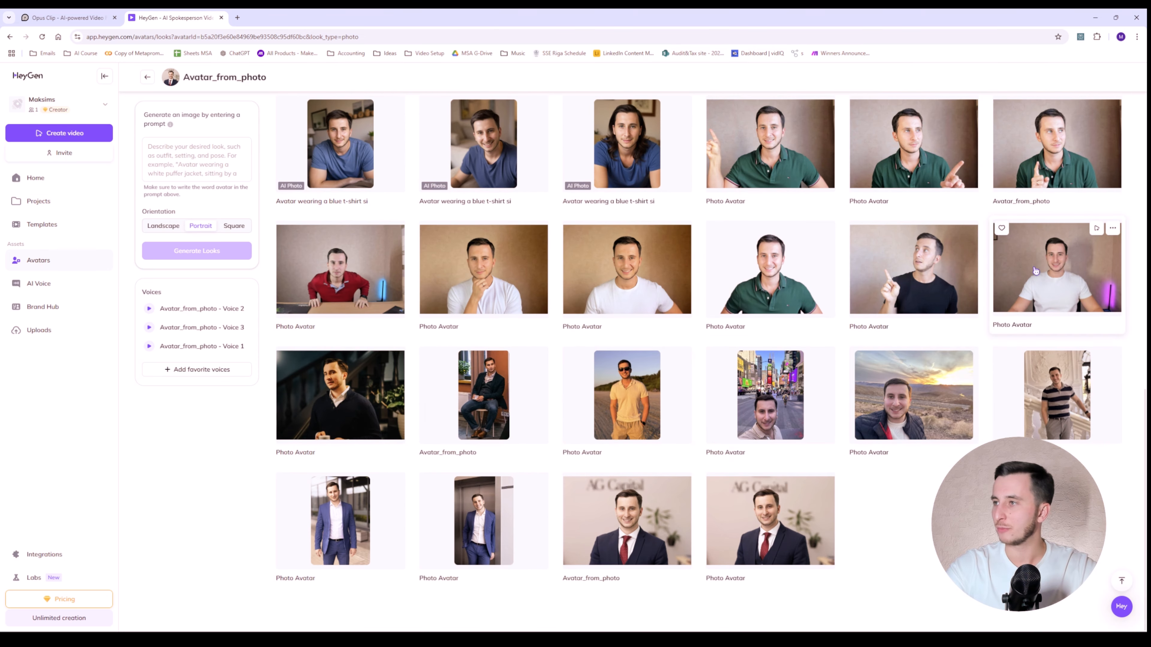
pyautogui.scroll(3, 673, 342)
pyautogui.scroll(5, 770, 335)
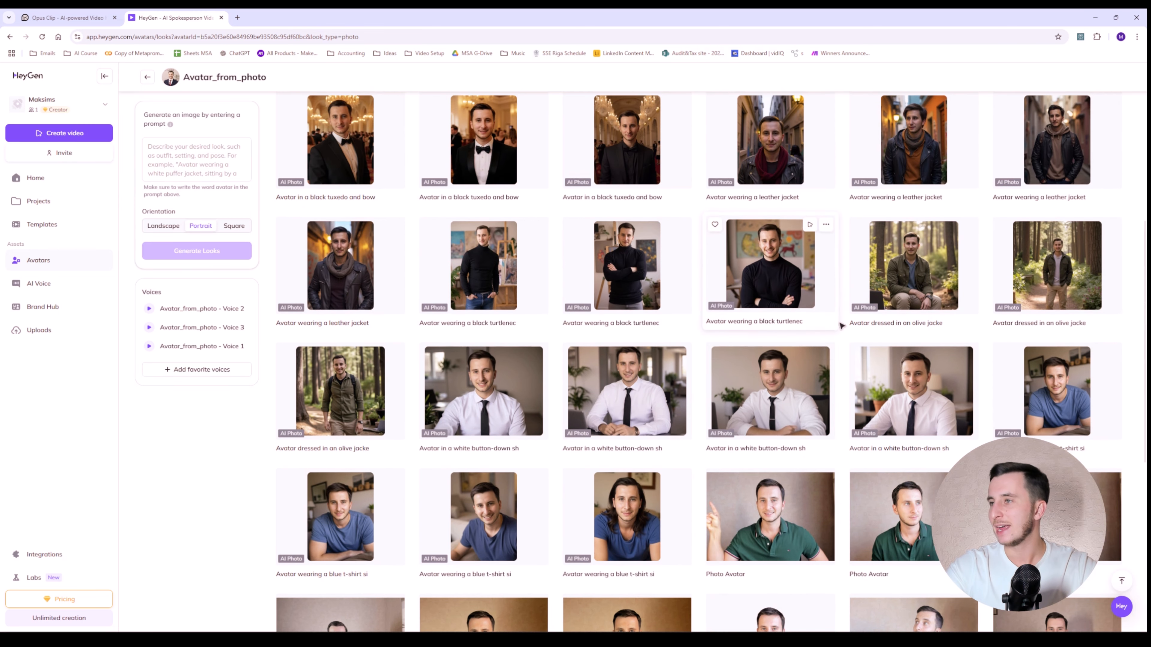
pyautogui.click(199, 162)
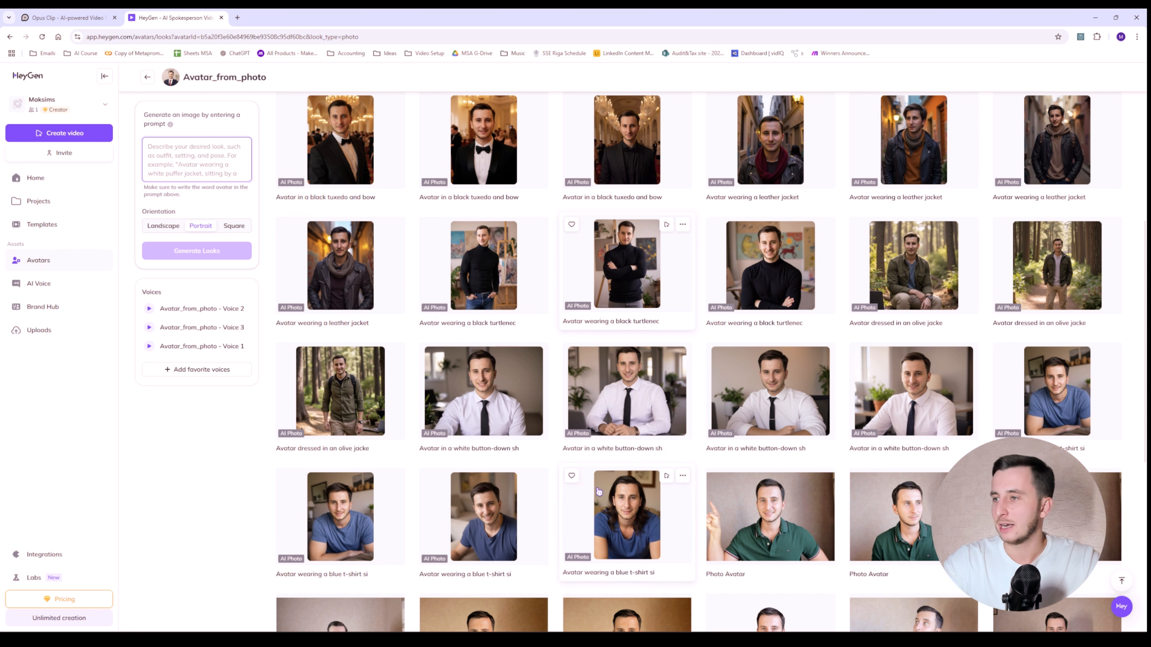
# View the enlarged long-haired blue t-shirt look and a female beige trench coat look, closing each preview
pyautogui.click(623, 500)
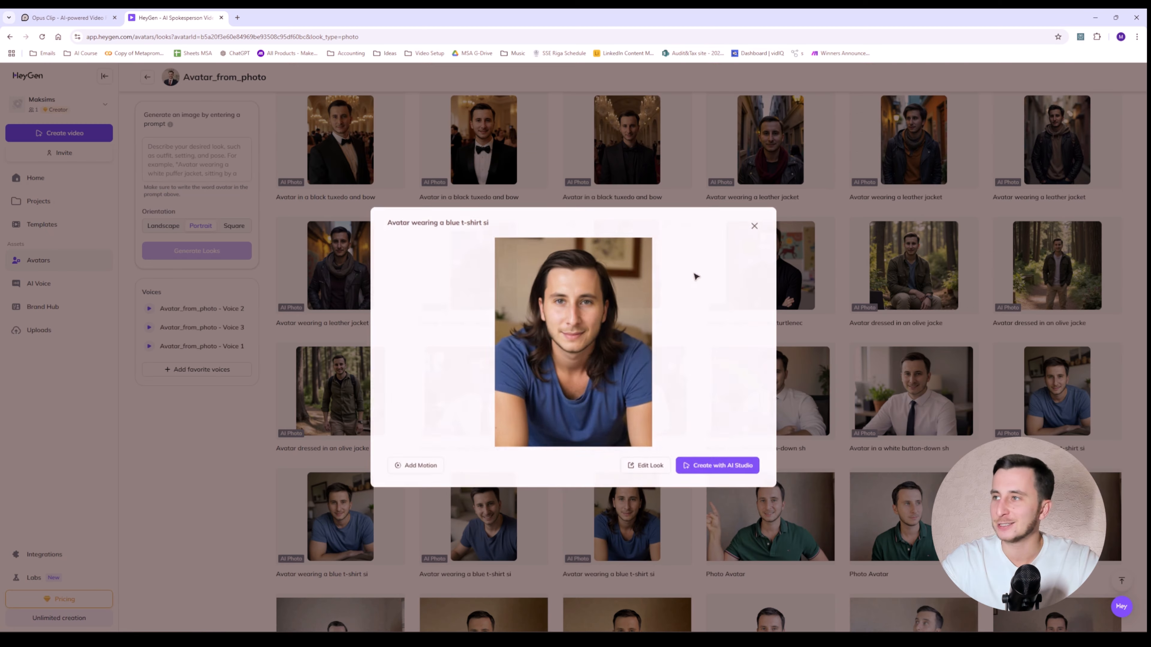
pyautogui.click(968, 107)
pyautogui.scroll(6, 762, 225)
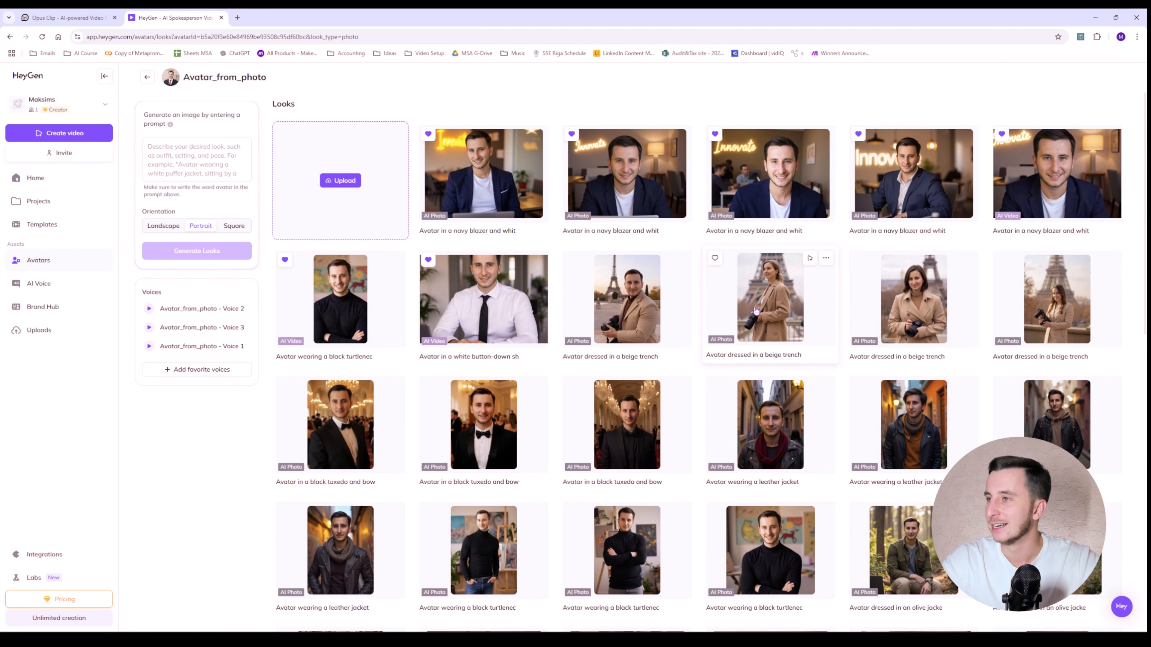
pyautogui.click(756, 312)
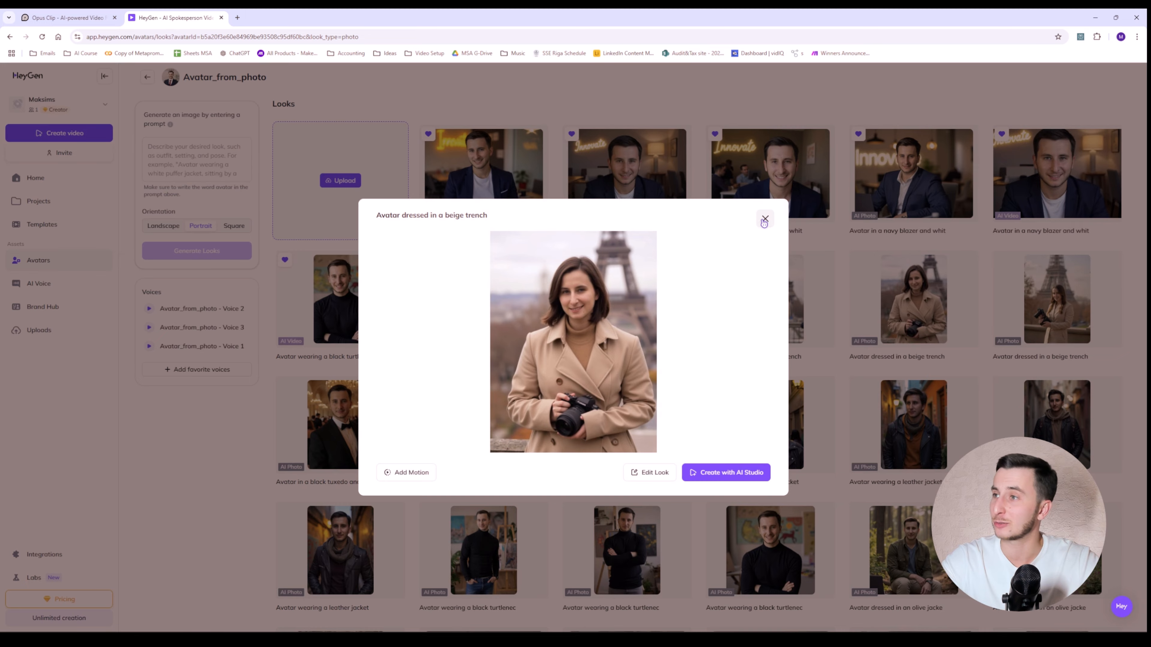
pyautogui.click(764, 221)
# View the enlarged navy blazer looks and the white button-down shirt video look, closing each preview
pyautogui.click(601, 195)
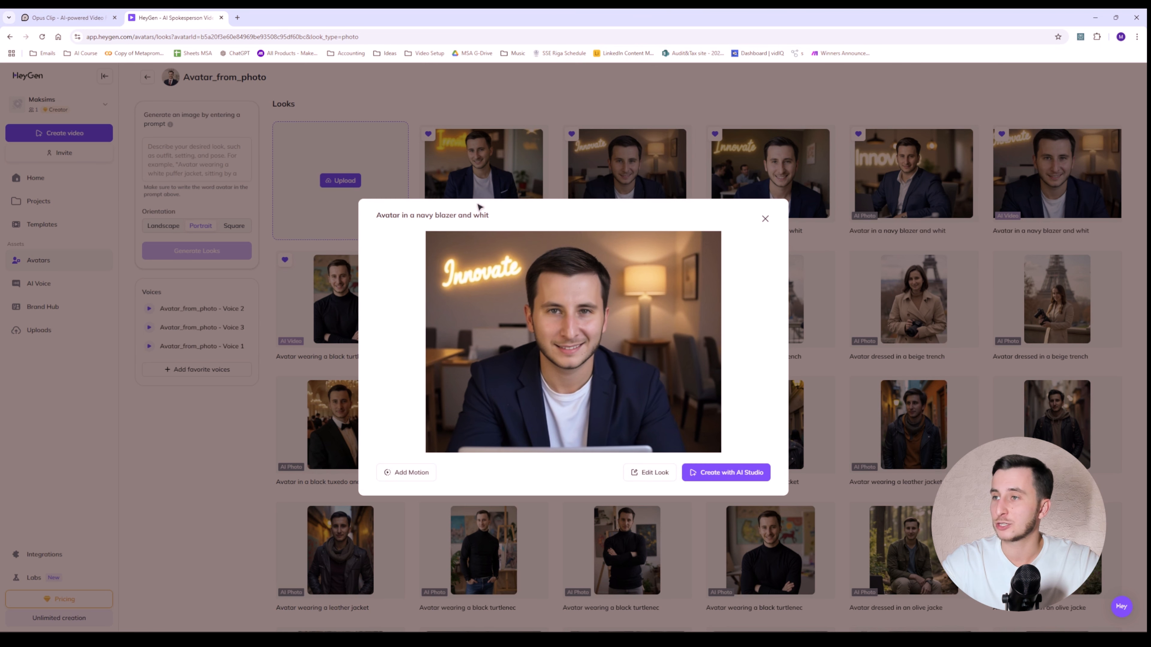
pyautogui.click(481, 190)
pyautogui.click(483, 185)
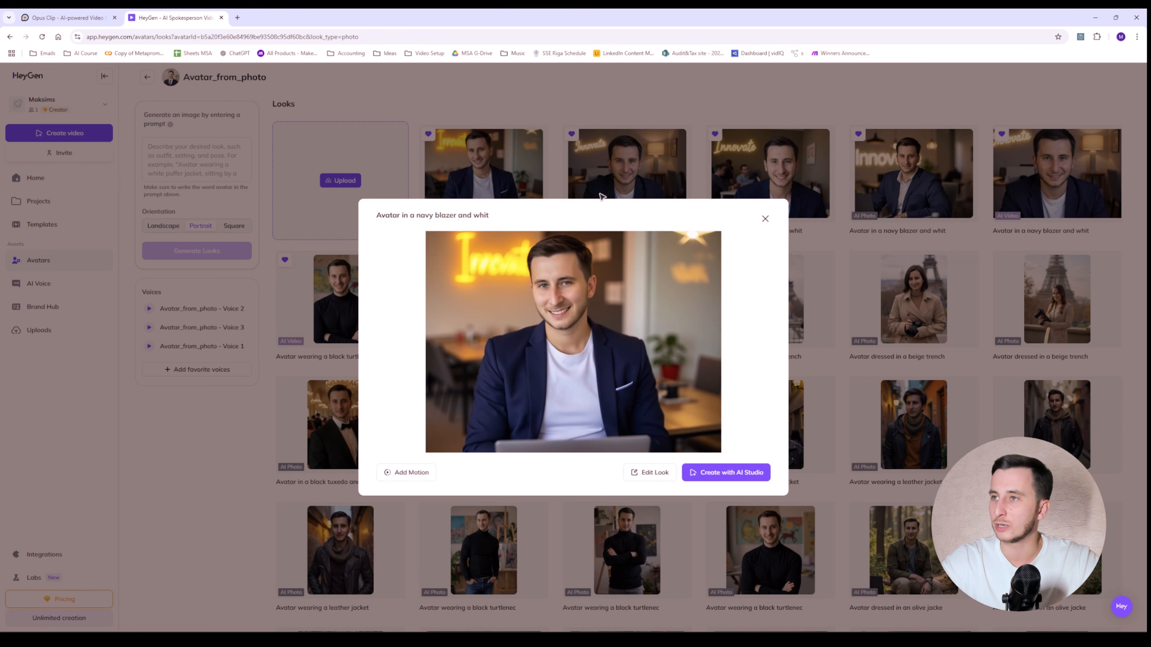
pyautogui.press('Escape')
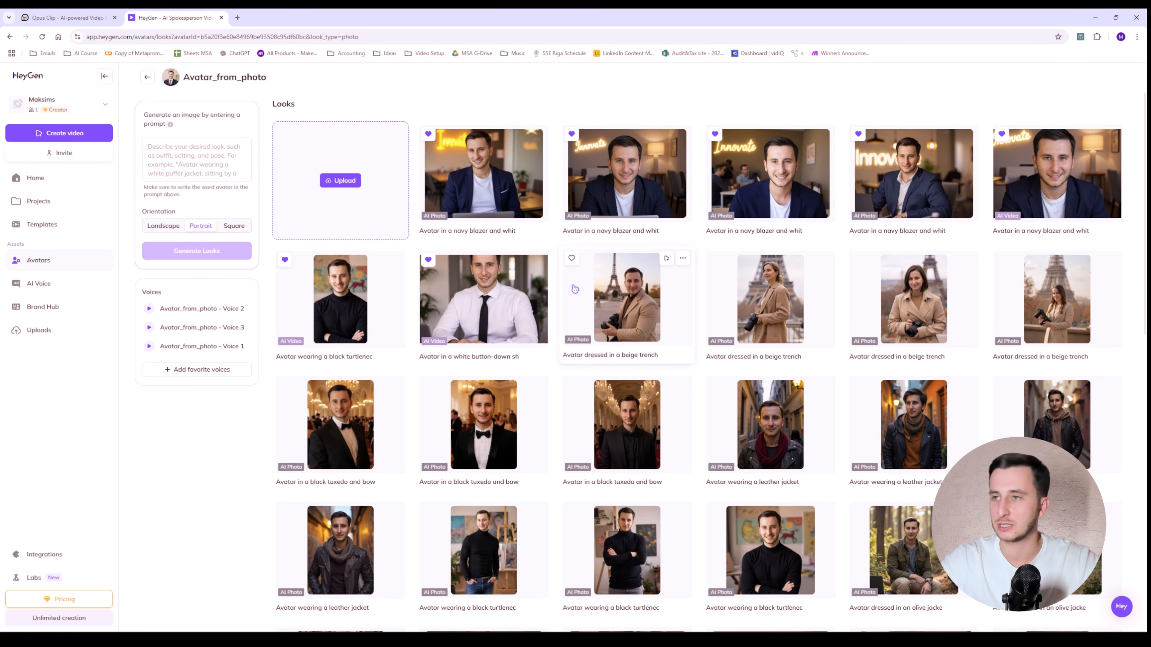
pyautogui.click(487, 267)
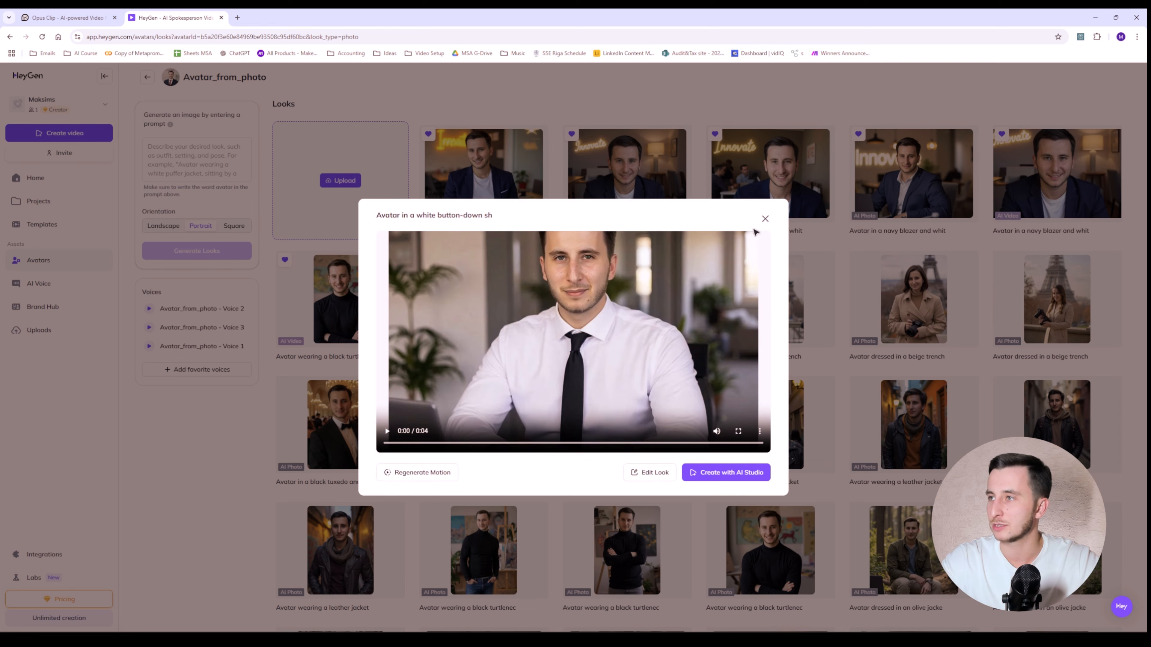
pyautogui.click(765, 219)
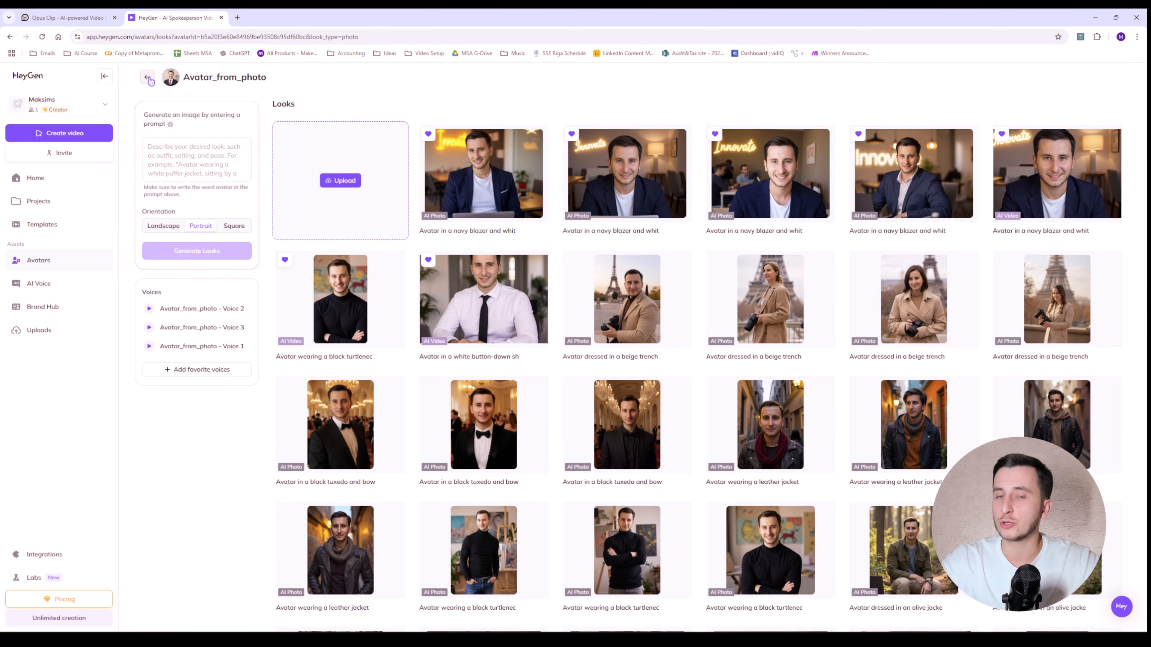
# Leave the avatar library for the home page and browse the recent creations as far as AI Generated Avatar Video
pyautogui.click(148, 78)
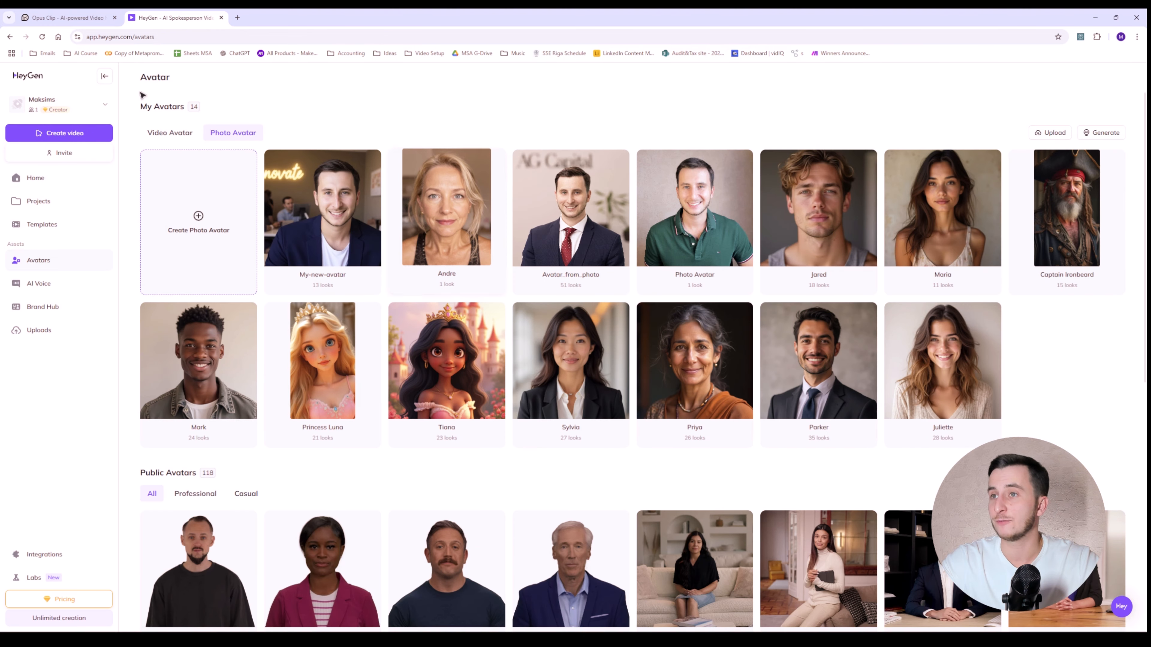
pyautogui.click(31, 182)
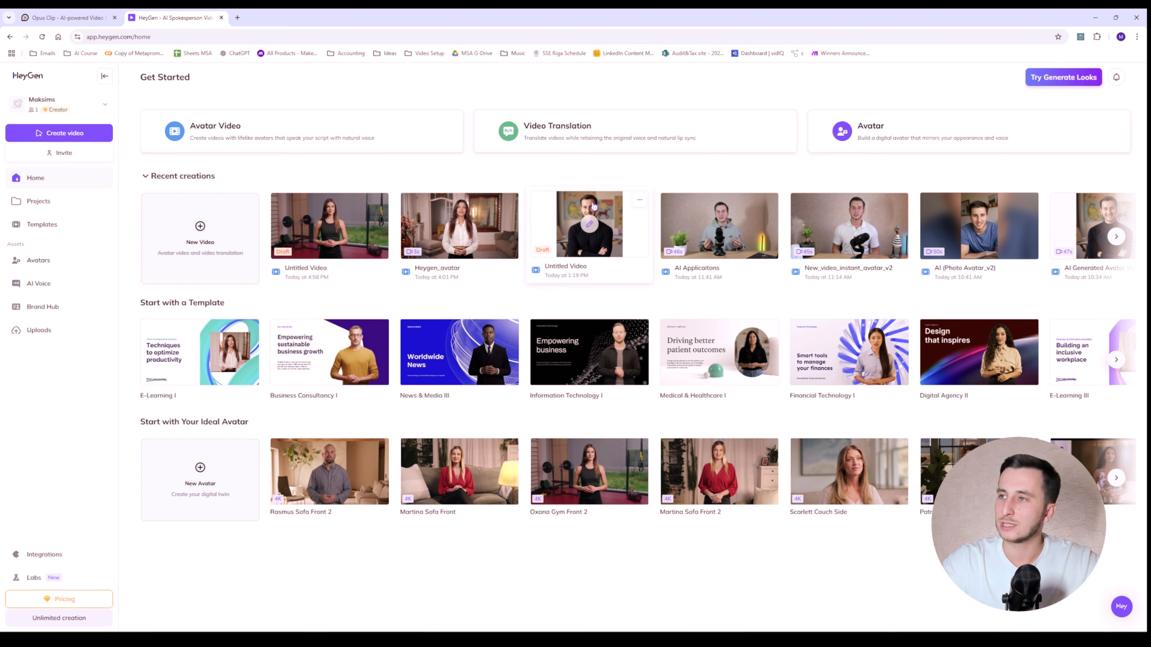
pyautogui.hscroll(5, 725, 226)
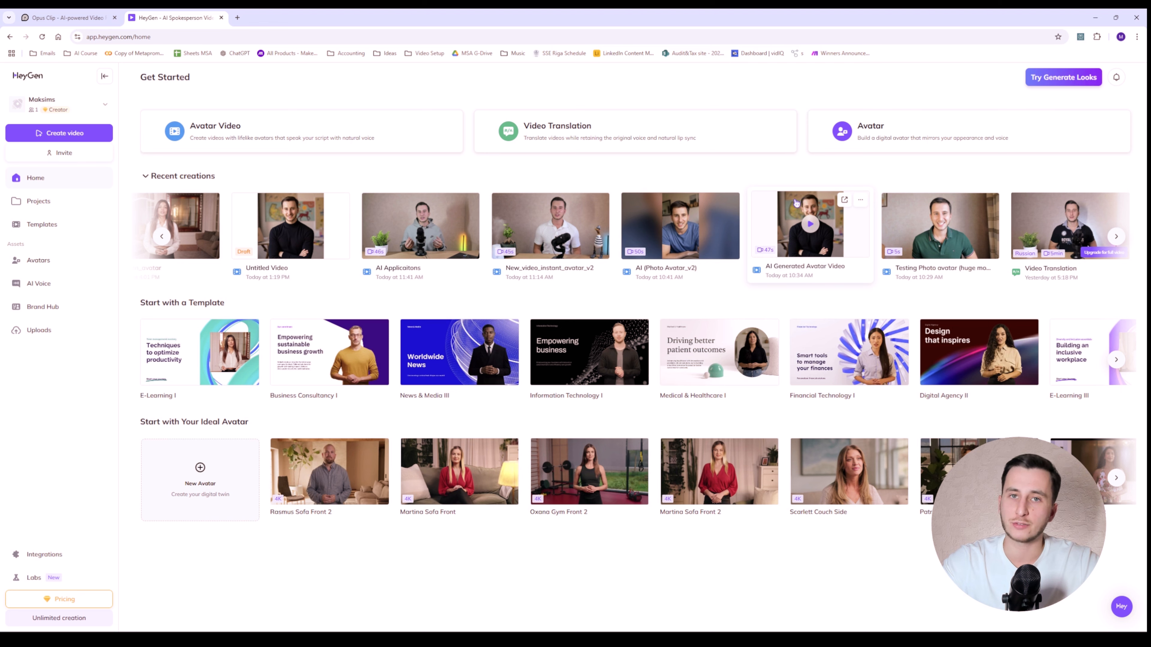
# Reopen Avatar_from_photo in the avatar library and view its enlarged black turtleneck look, closing the preview
pyautogui.click(68, 263)
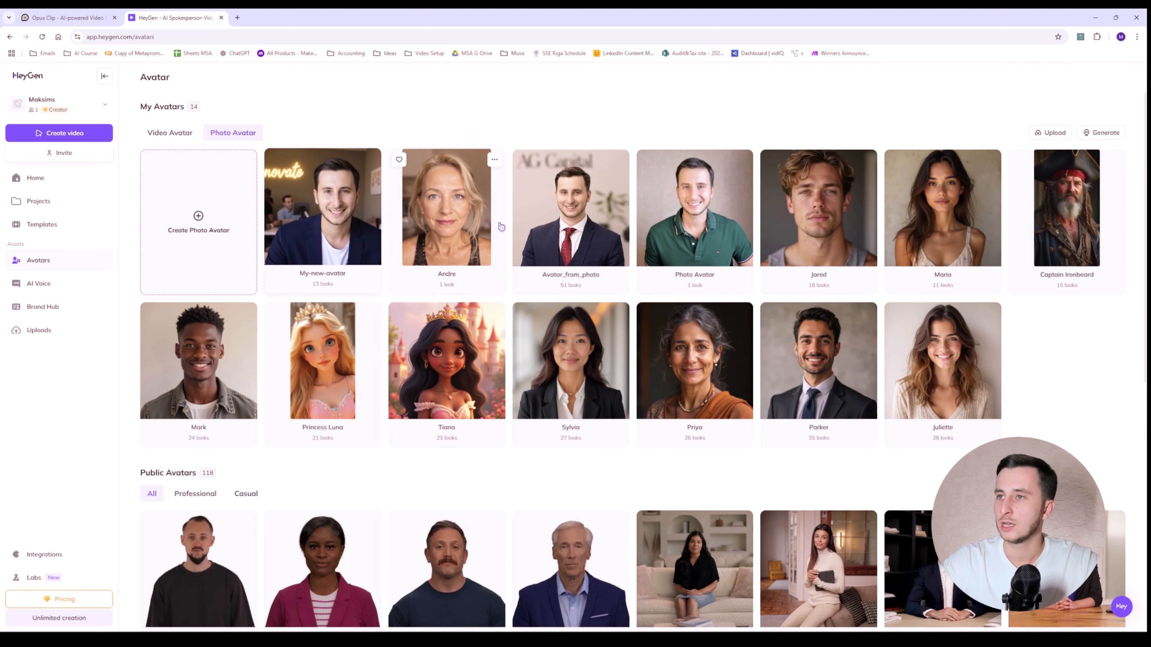
pyautogui.click(571, 204)
pyautogui.click(760, 303)
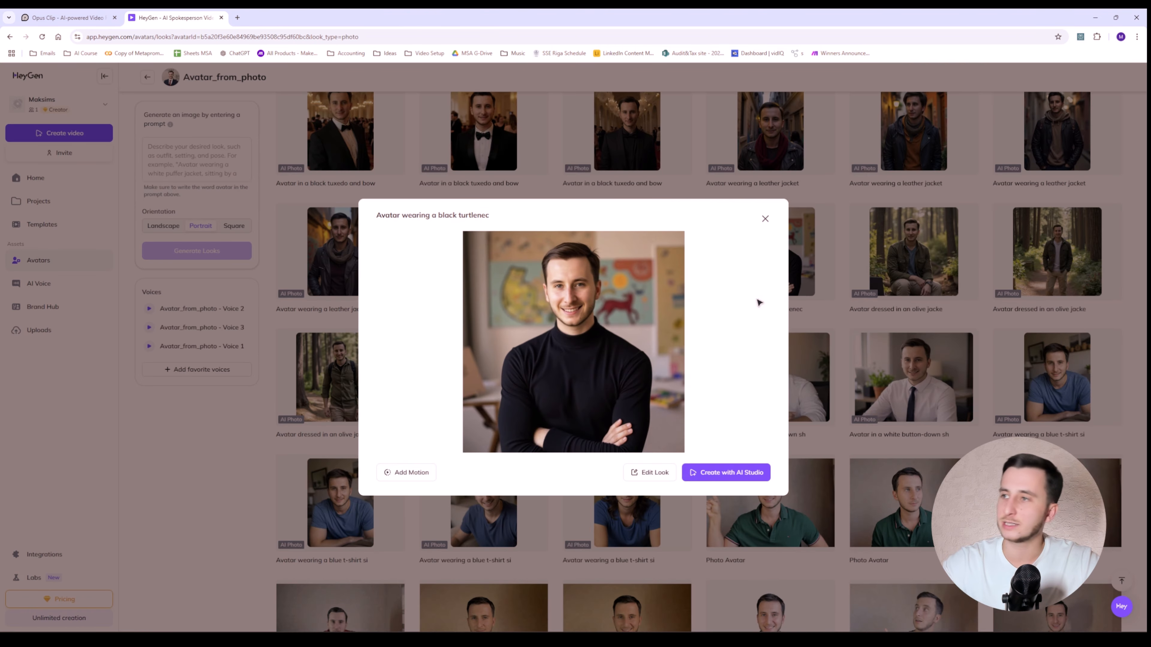
pyautogui.click(765, 219)
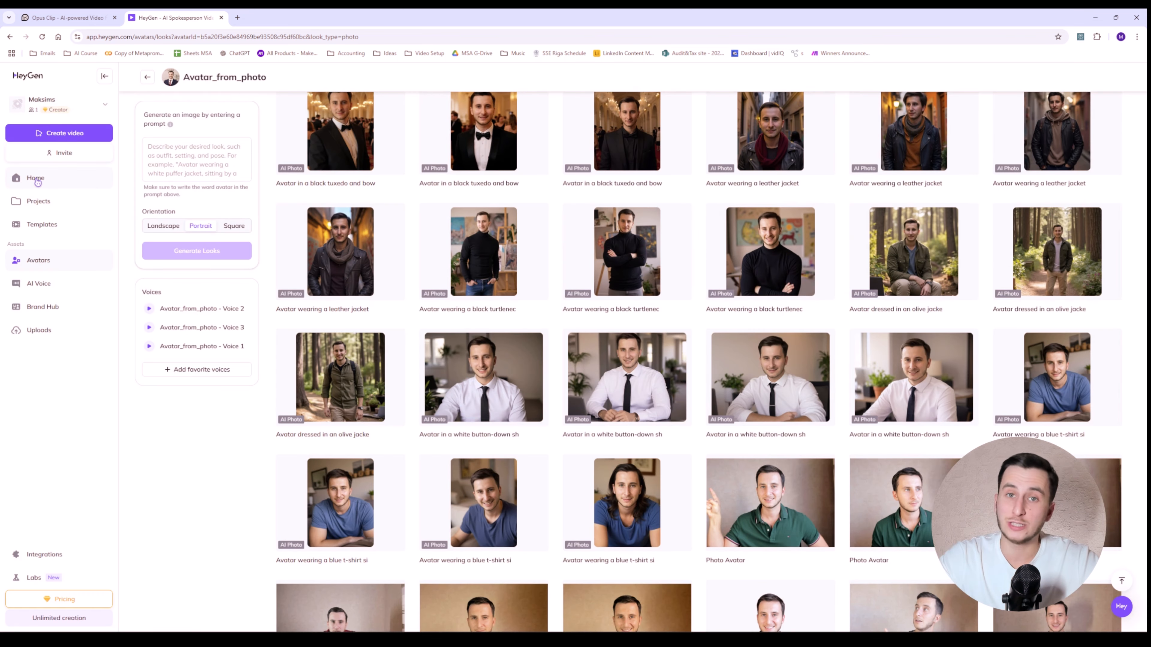
# Play AI Generated Avatar Video from the recent creations in full screen, and return to the home page
pyautogui.click(37, 180)
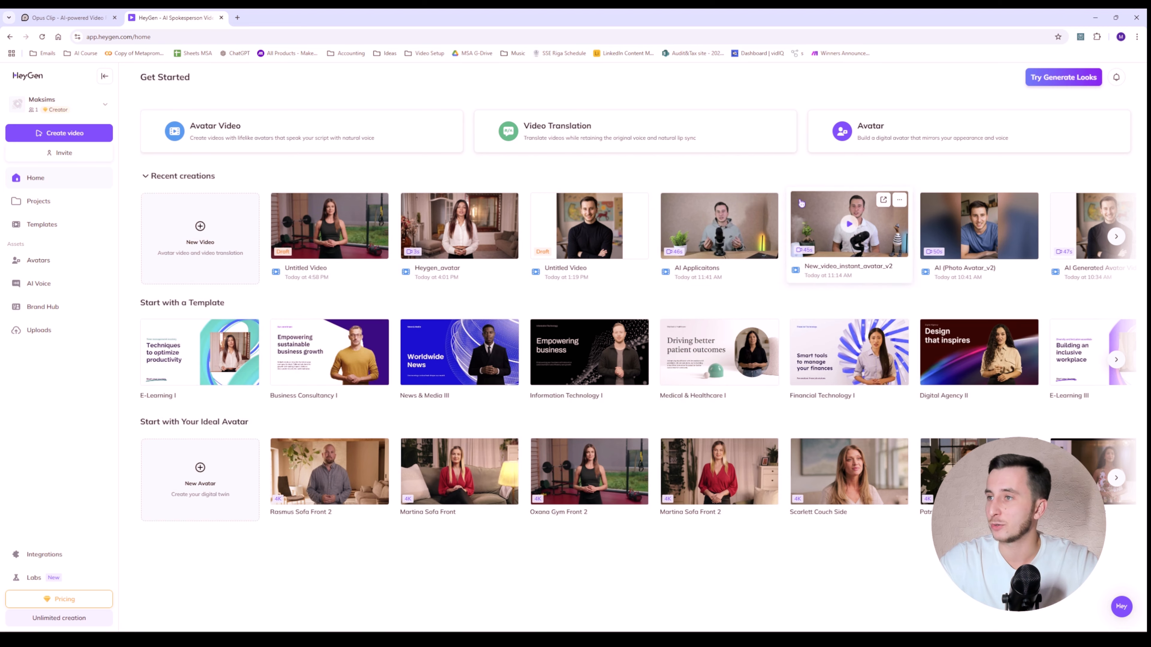
pyautogui.hscroll(5, 801, 203)
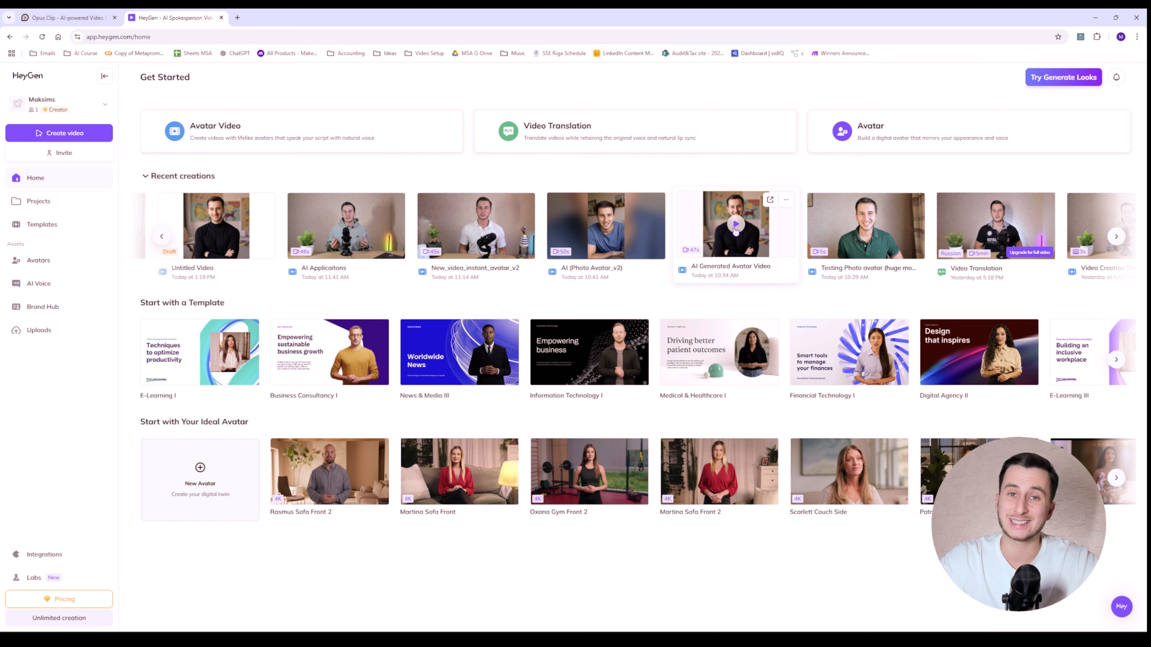
pyautogui.click(735, 229)
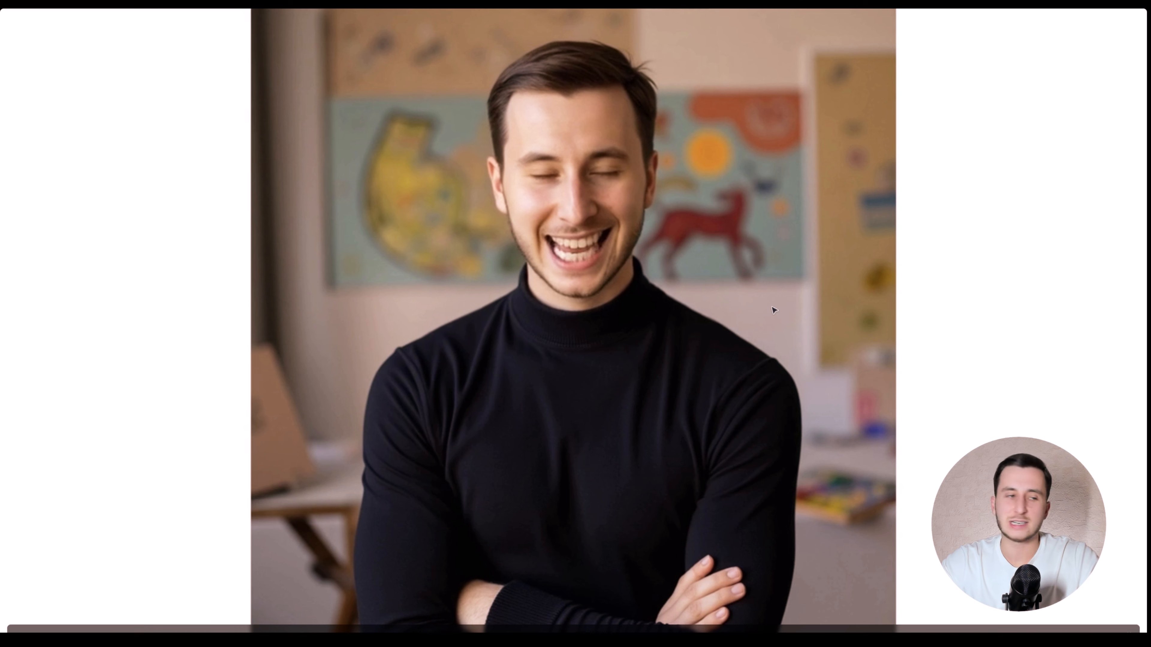
pyautogui.press('Escape')
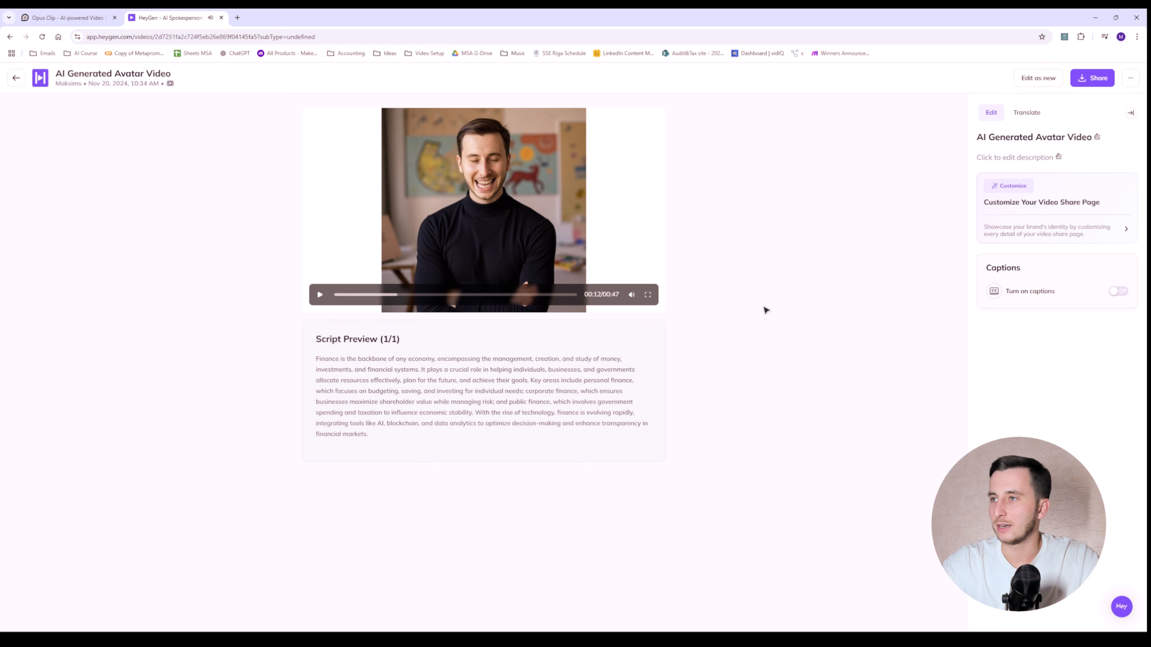
pyautogui.click(15, 80)
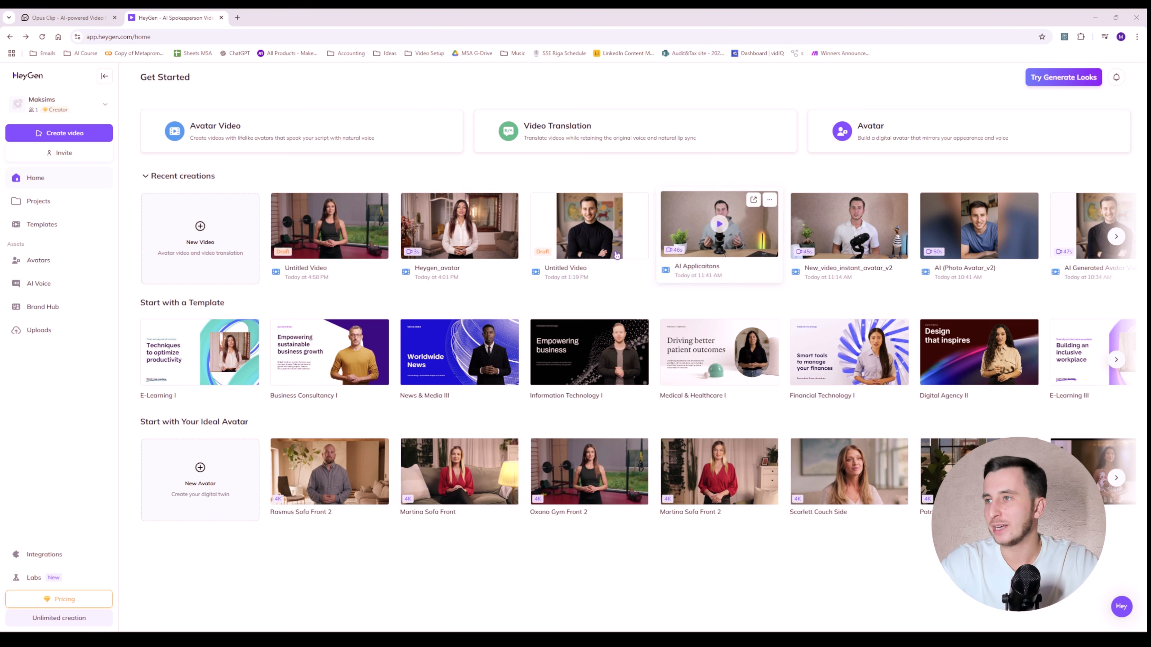
# Show the video avatars in the avatar library and open the custom video avatar's looks
pyautogui.click(43, 201)
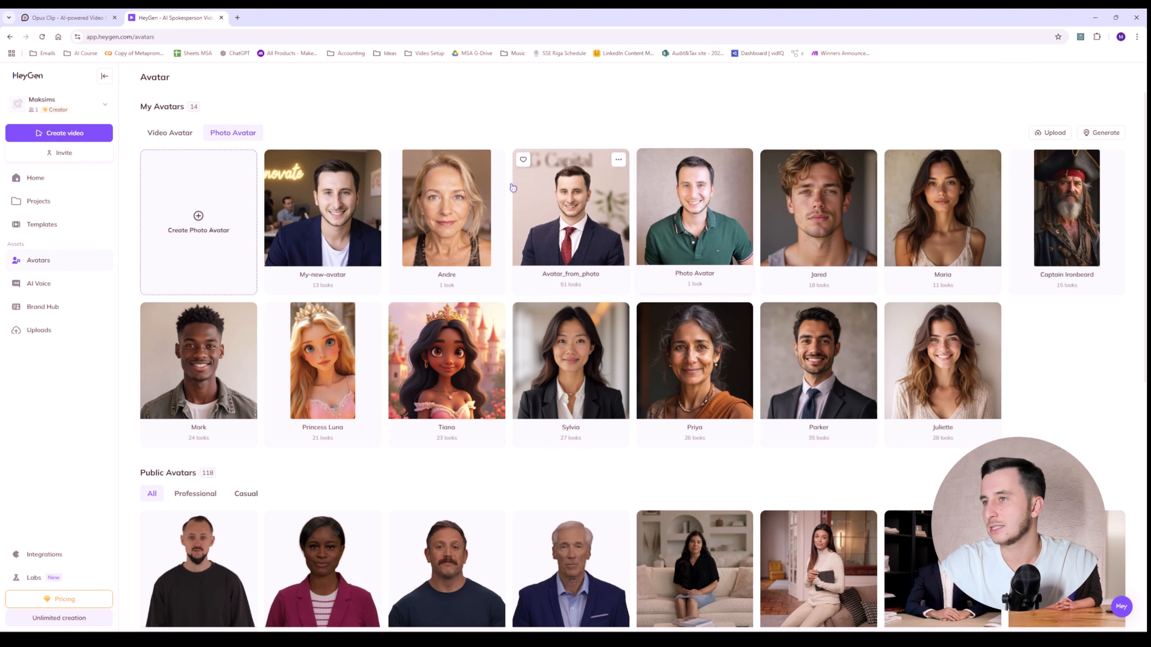
pyautogui.click(160, 135)
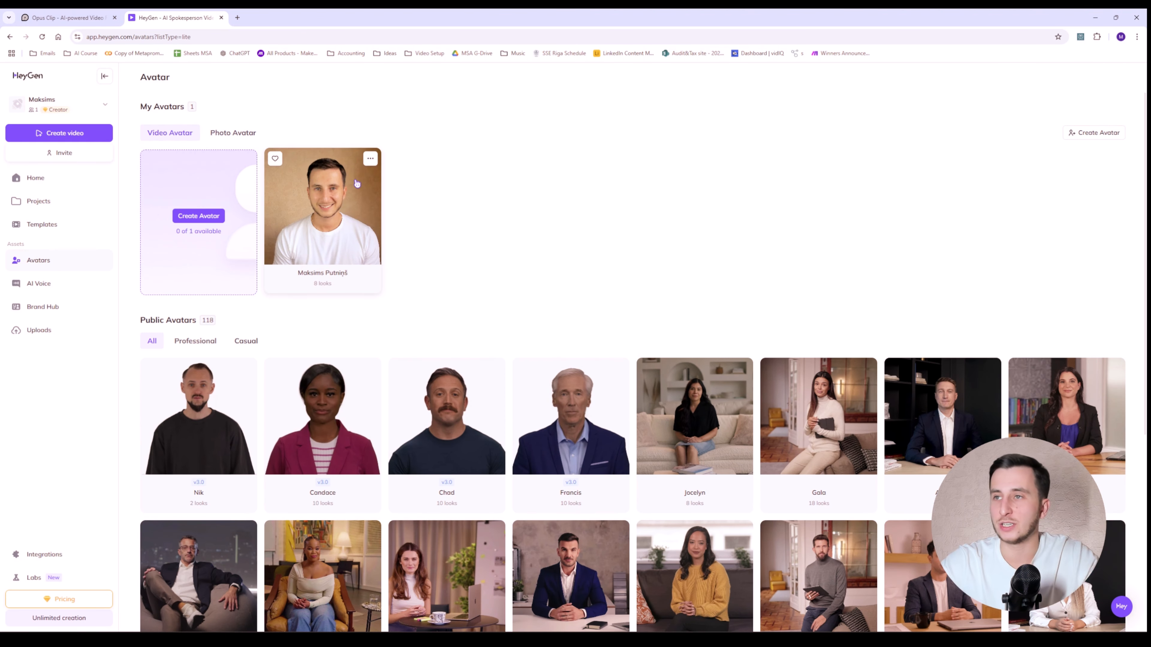
pyautogui.click(366, 201)
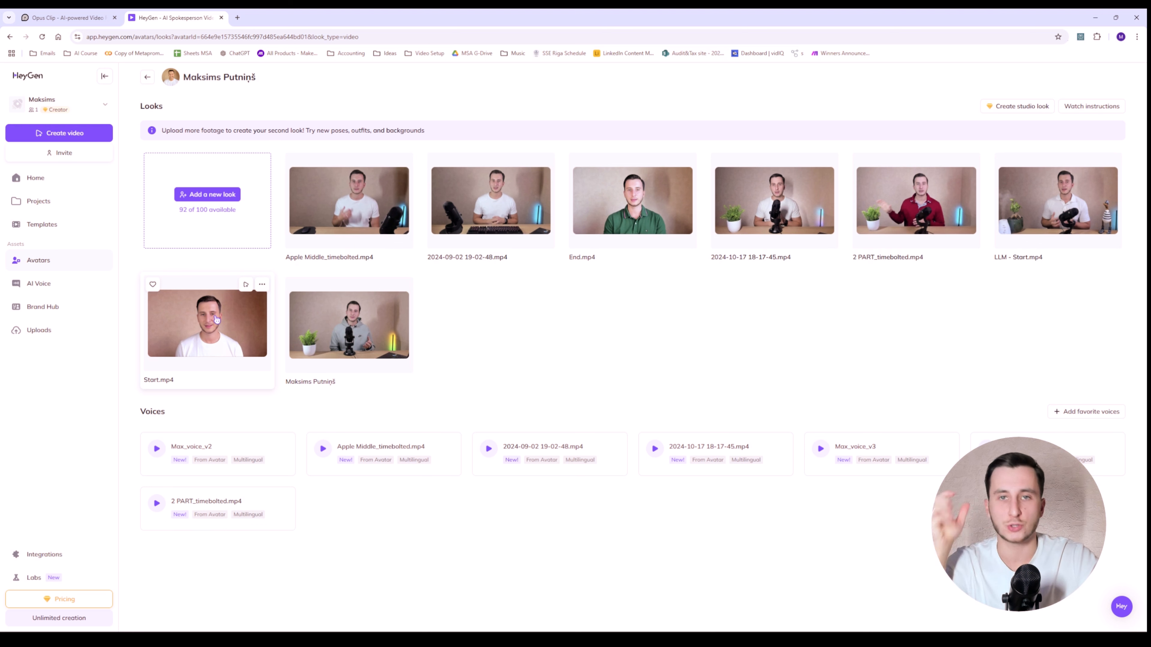
# Play the preview clips of the custom video avatar's looks, including the grey hoodie one, and close the preview
pyautogui.click(351, 202)
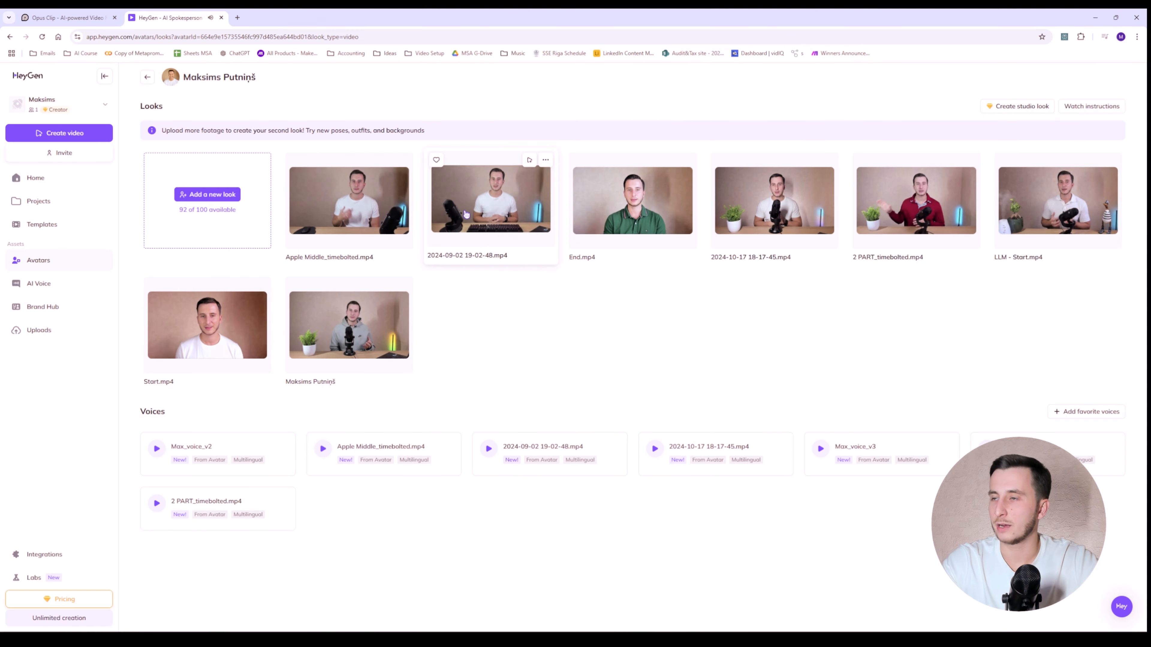
pyautogui.click(495, 207)
pyautogui.click(388, 432)
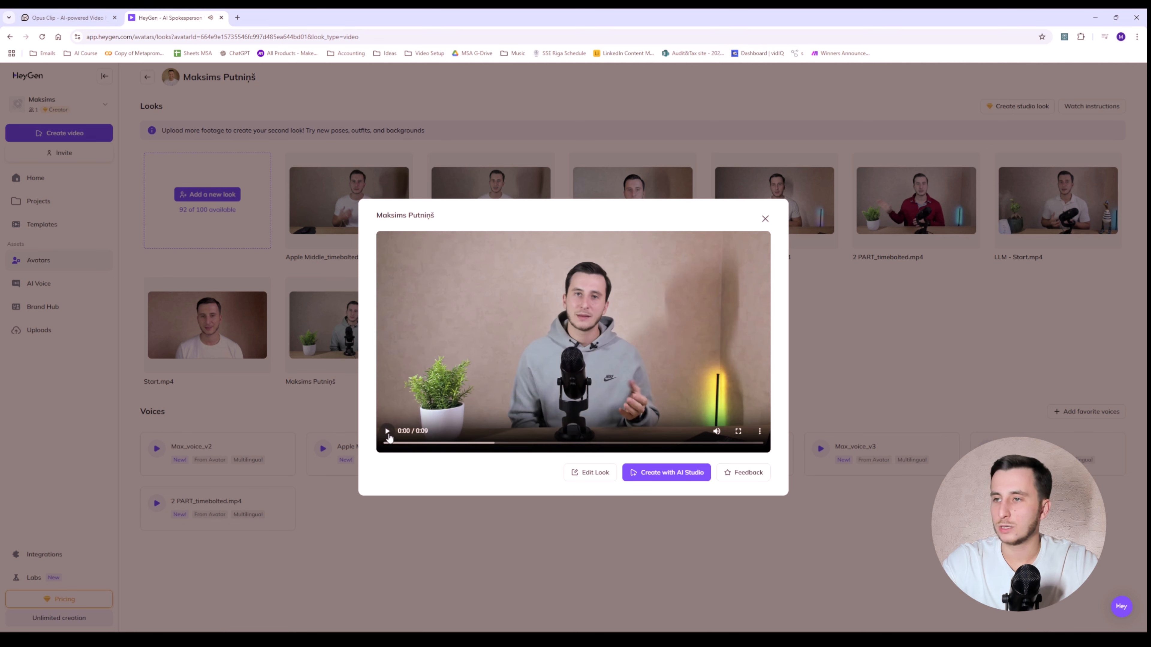
pyautogui.click(387, 432)
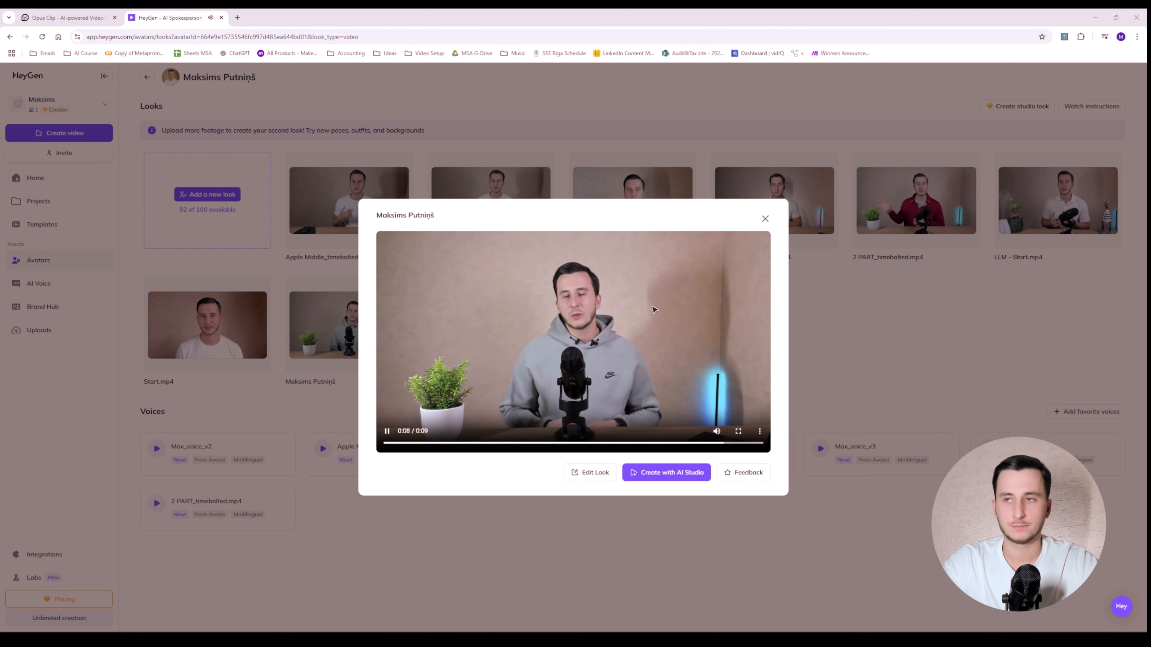
pyautogui.click(302, 332)
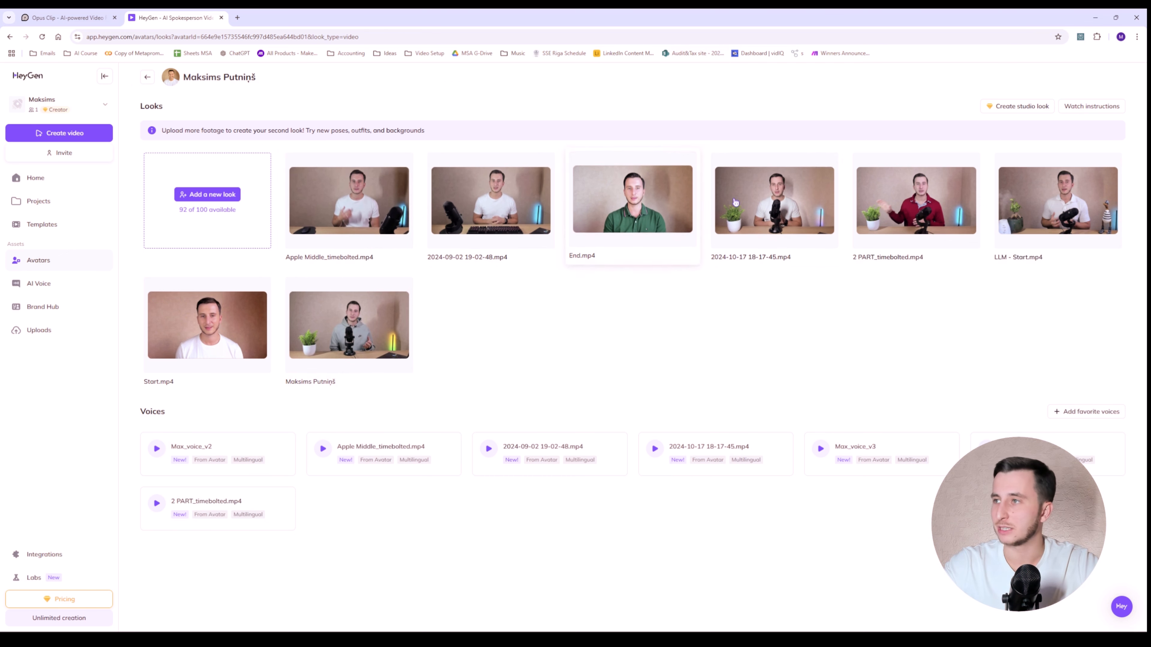
# Open the 2 PART_timebolted.mp4 look for editing, try its Close-up, Circle and Half-body views and outfit generation, and leave without saving
pyautogui.click(973, 199)
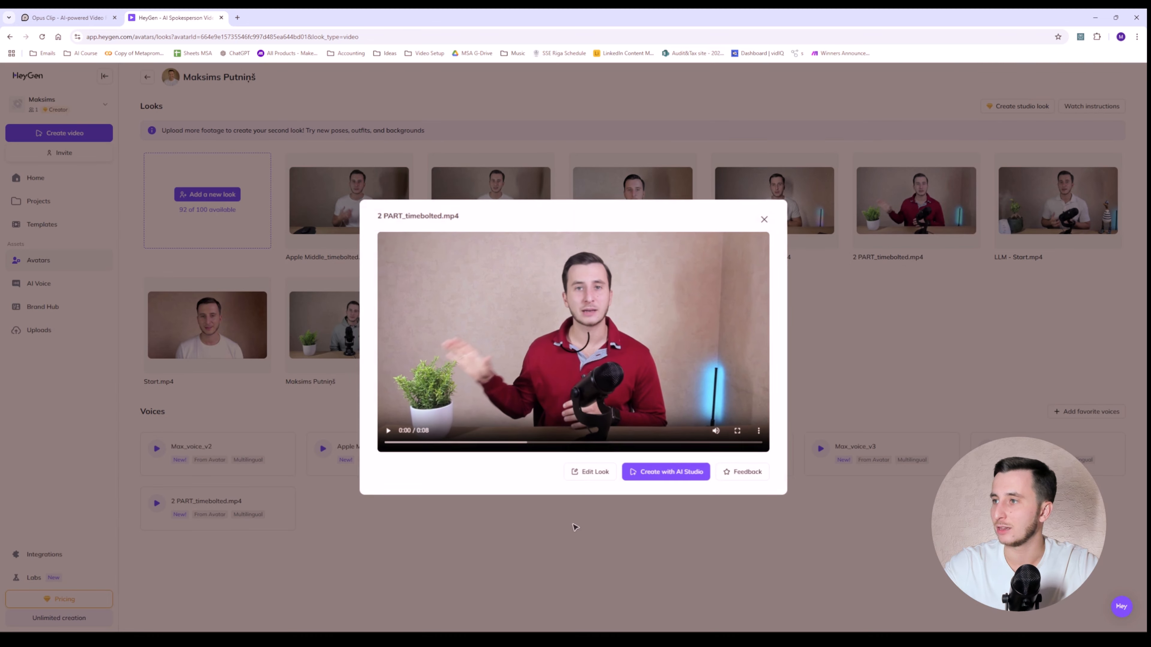
pyautogui.click(590, 472)
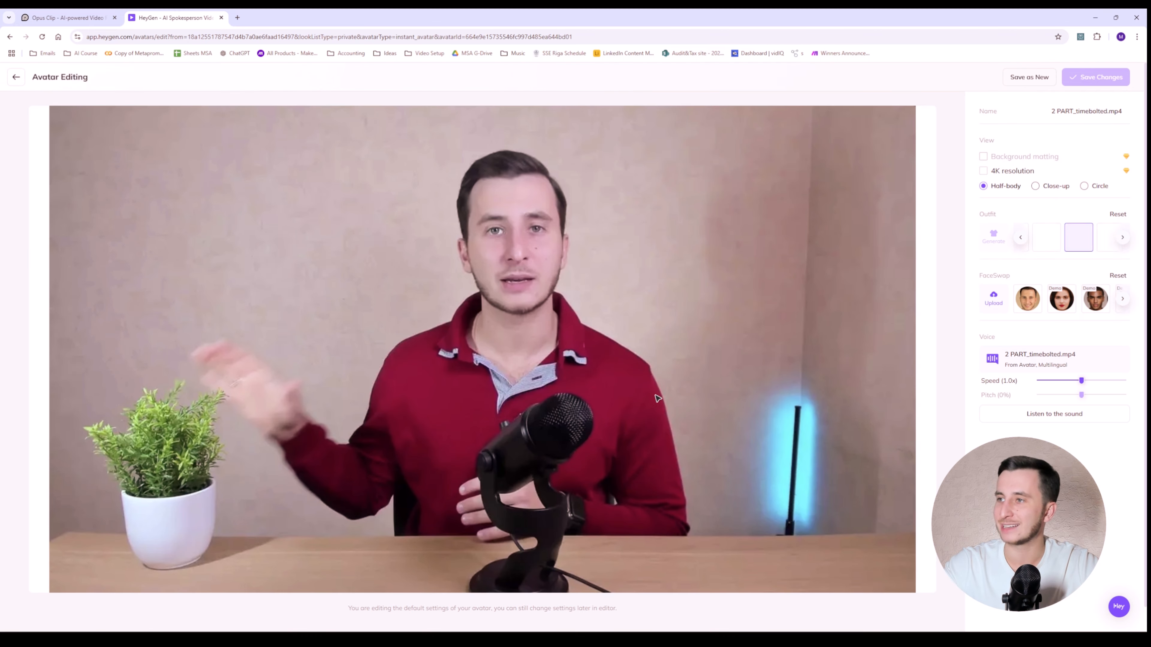
pyautogui.click(1041, 187)
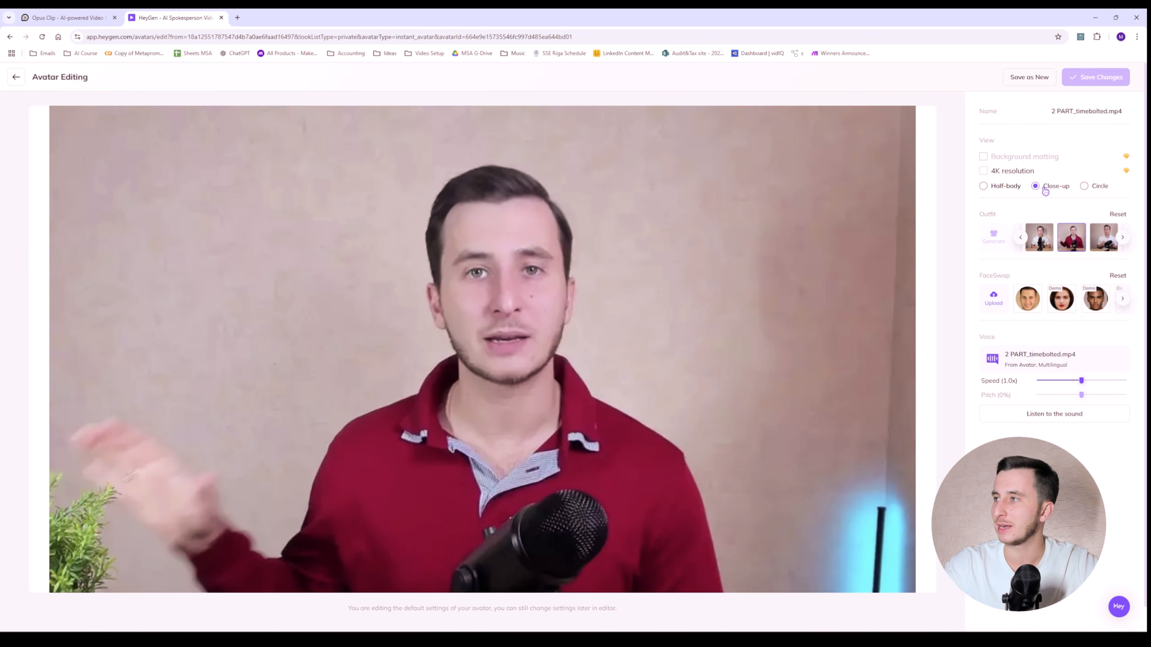
pyautogui.click(1099, 191)
pyautogui.click(1015, 188)
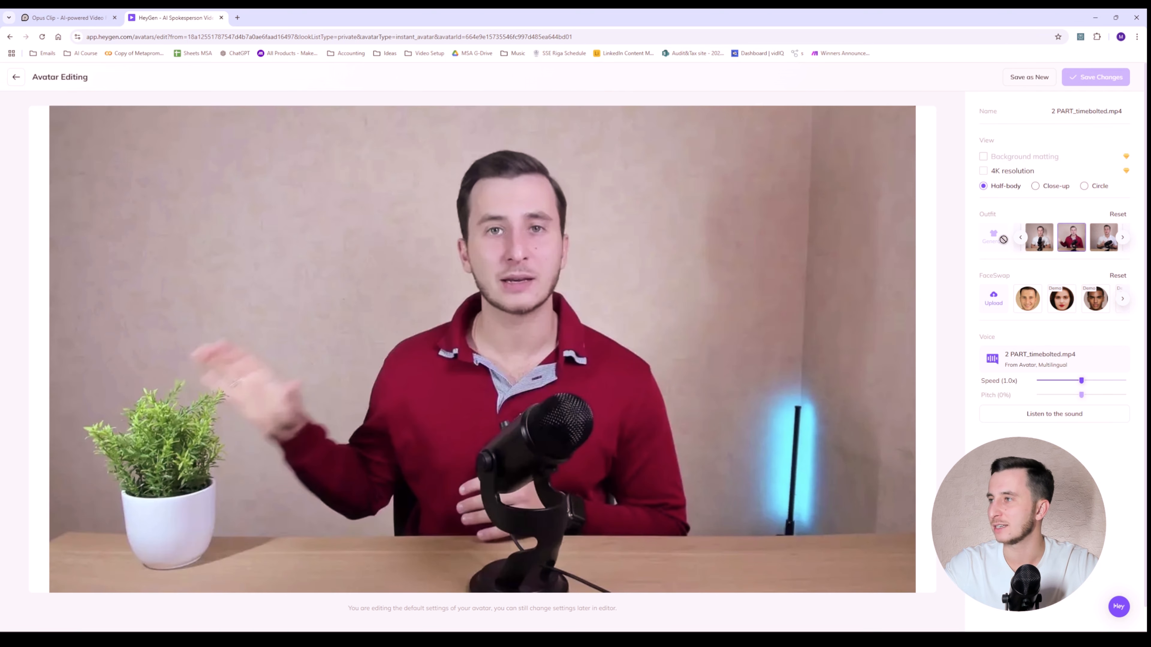
pyautogui.click(999, 238)
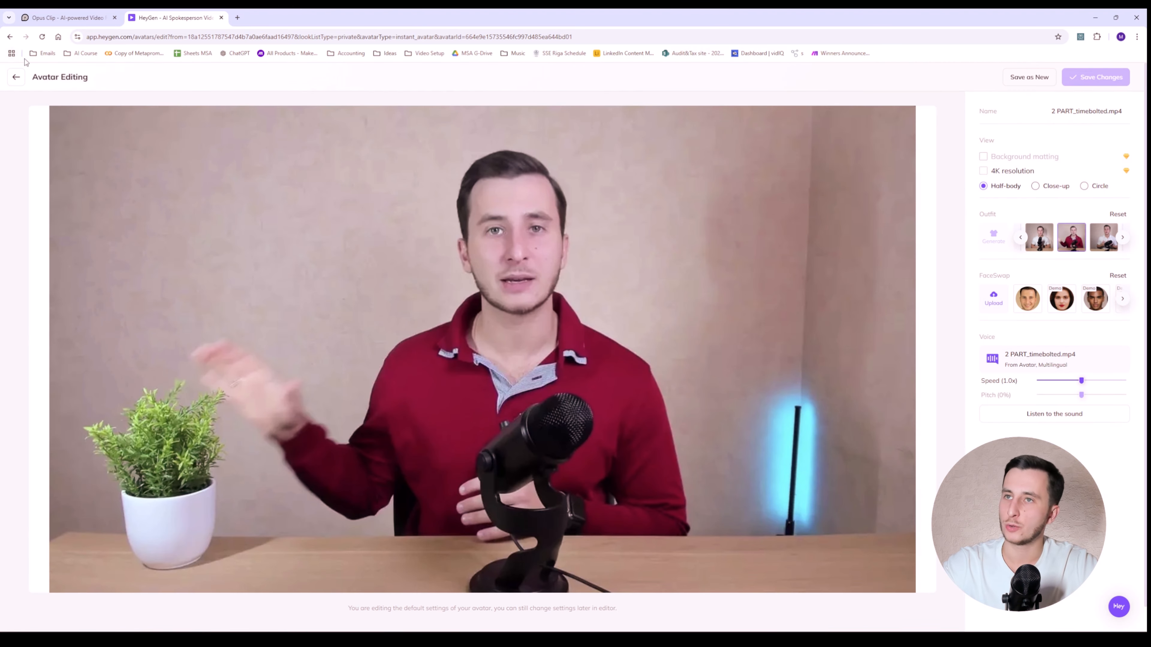
pyautogui.click(16, 77)
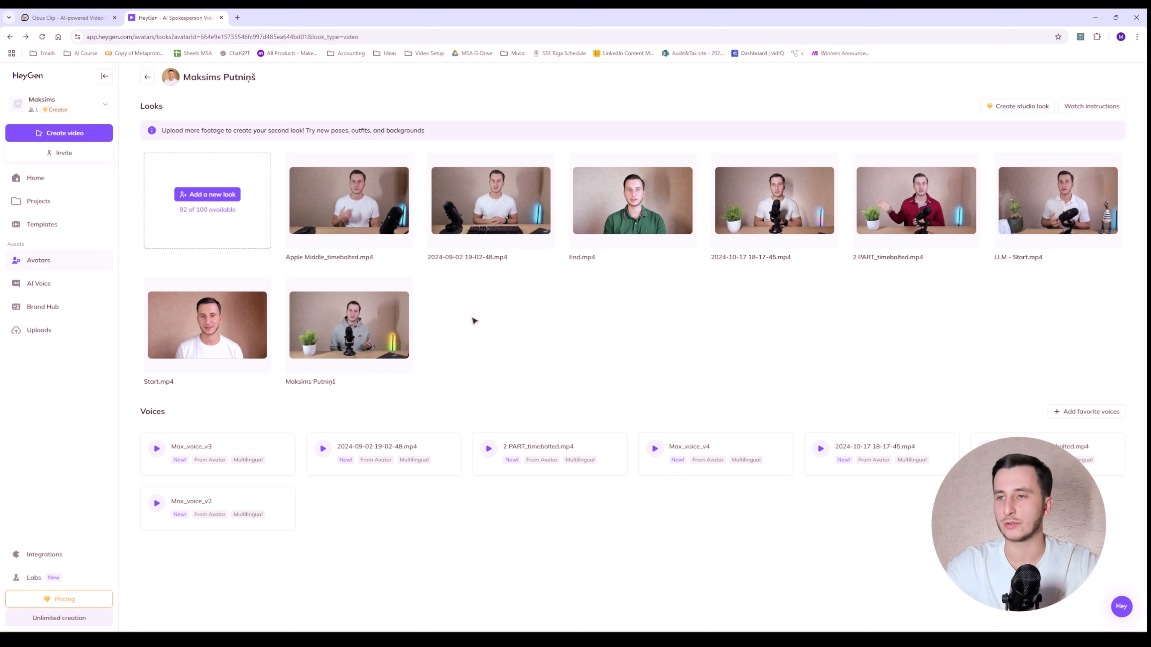
pyautogui.click(157, 448)
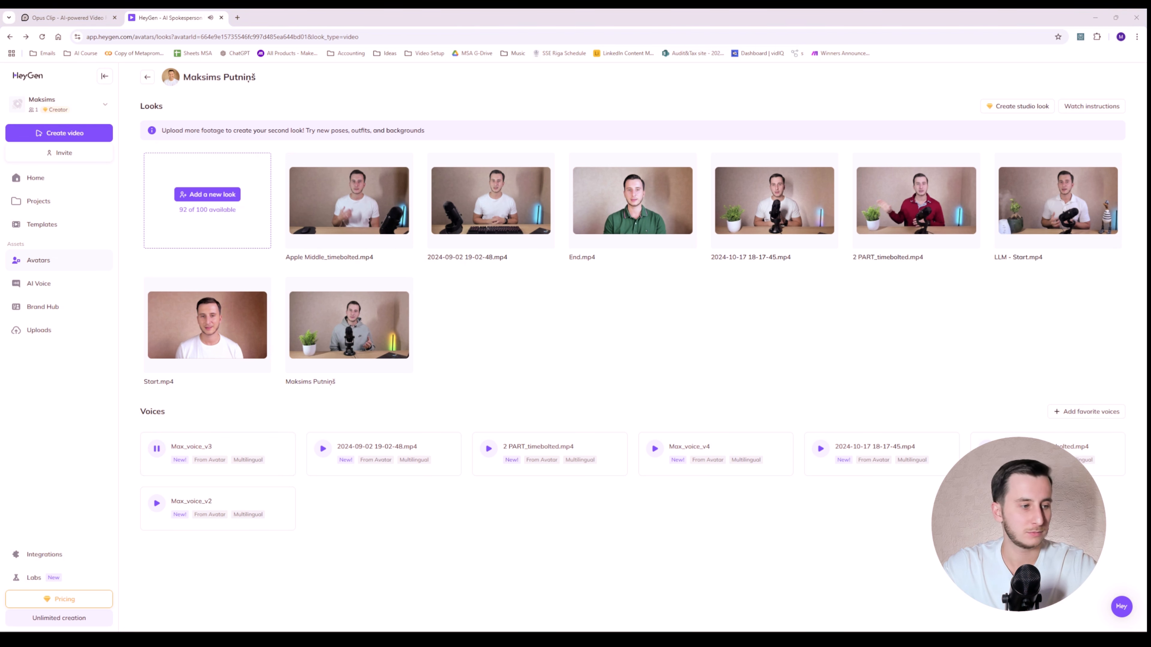
pyautogui.click(323, 449)
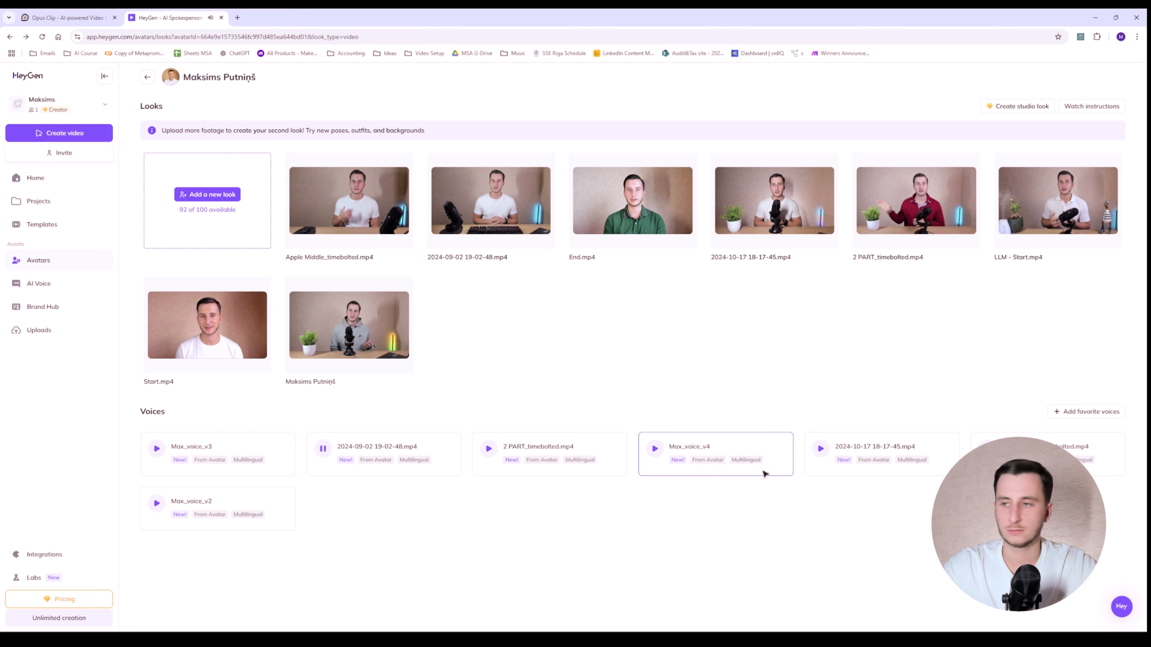
pyautogui.click(487, 450)
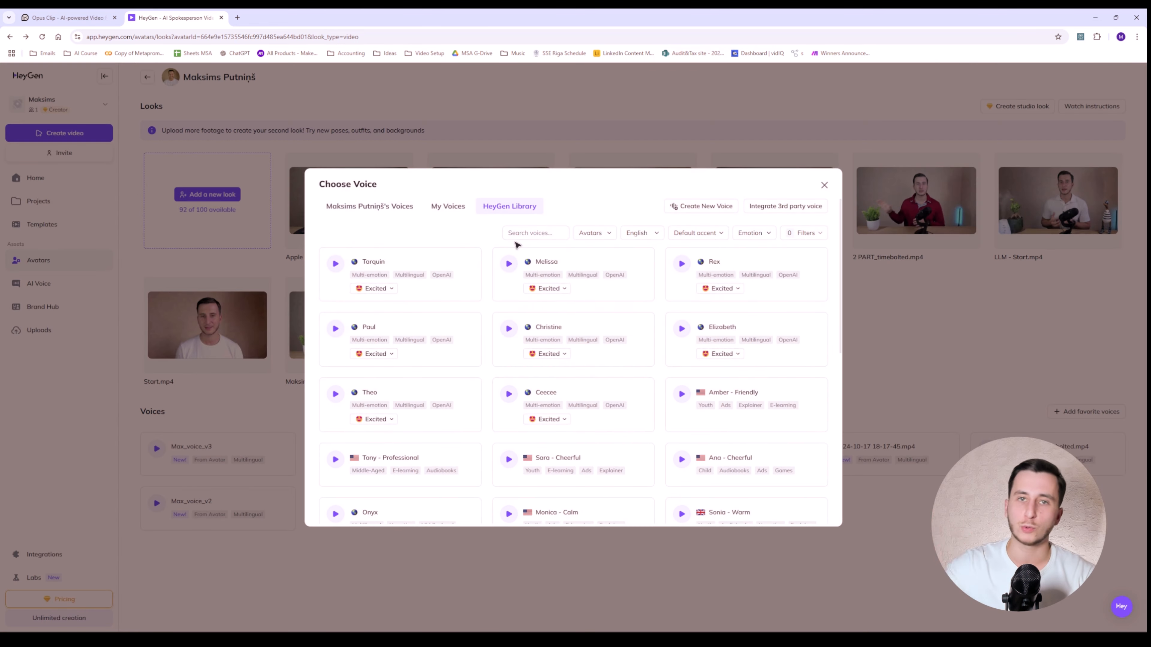
# Browse the English voices in the HeyGen Library and close the voice chooser
pyautogui.scroll(-10, 623, 317)
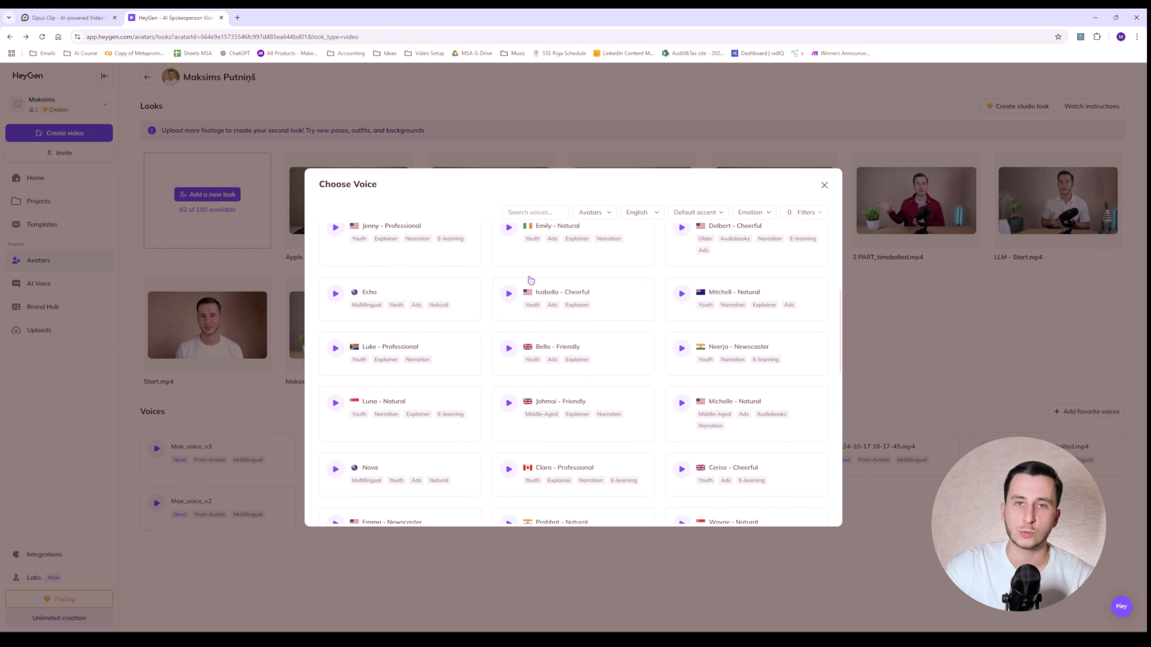
pyautogui.scroll(-10, 546, 282)
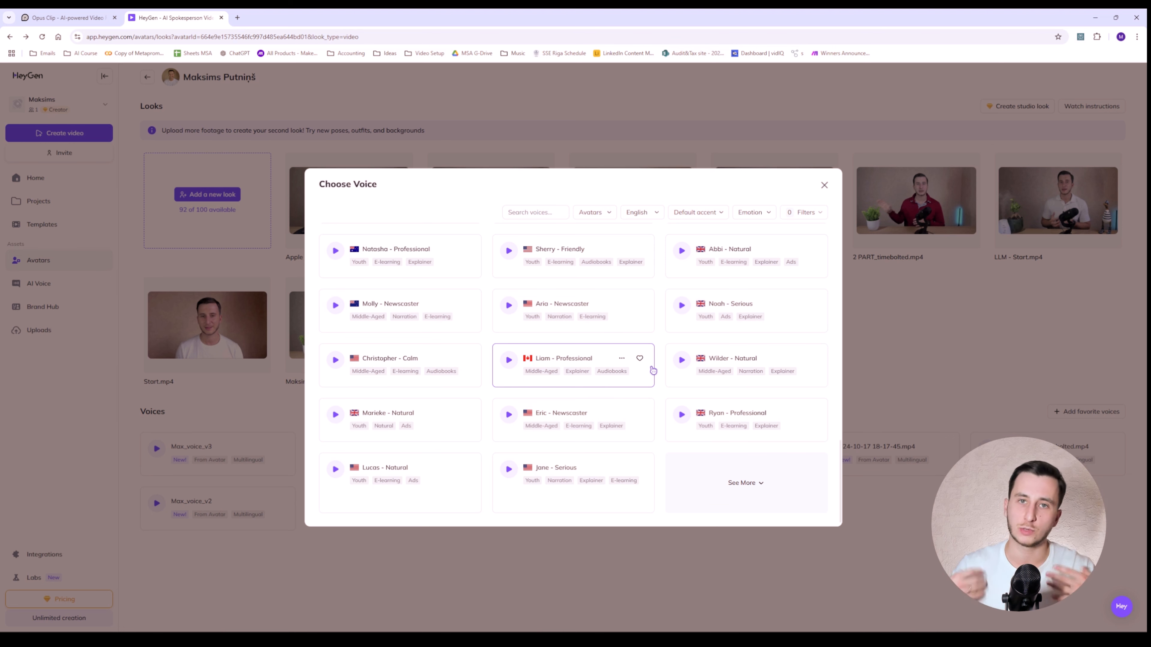
pyautogui.click(255, 235)
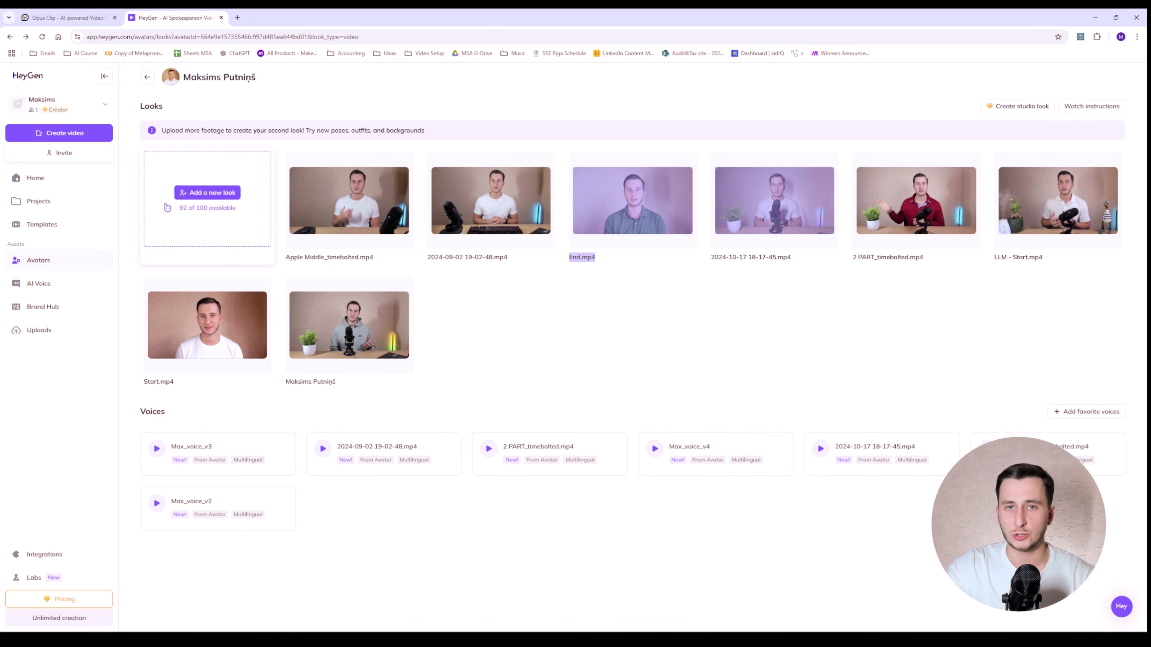
# Open the E-Learning I template from the home page in the video editor, select the first scene's avatar clip and play the timeline
pyautogui.click(68, 182)
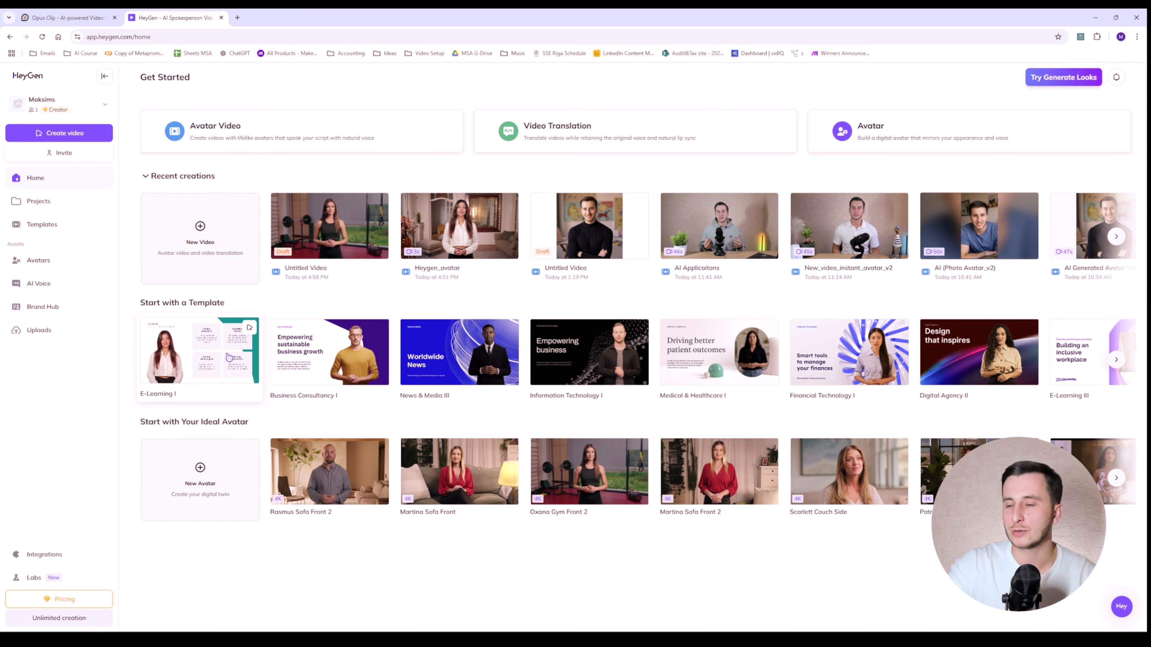
pyautogui.click(250, 327)
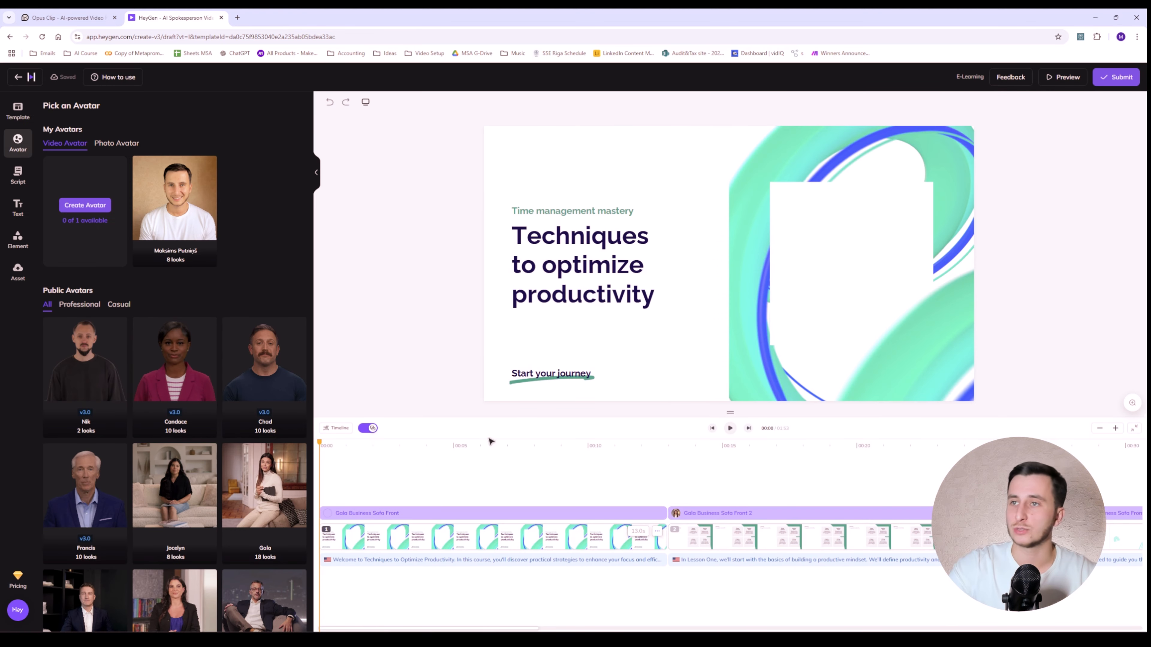
pyautogui.click(455, 513)
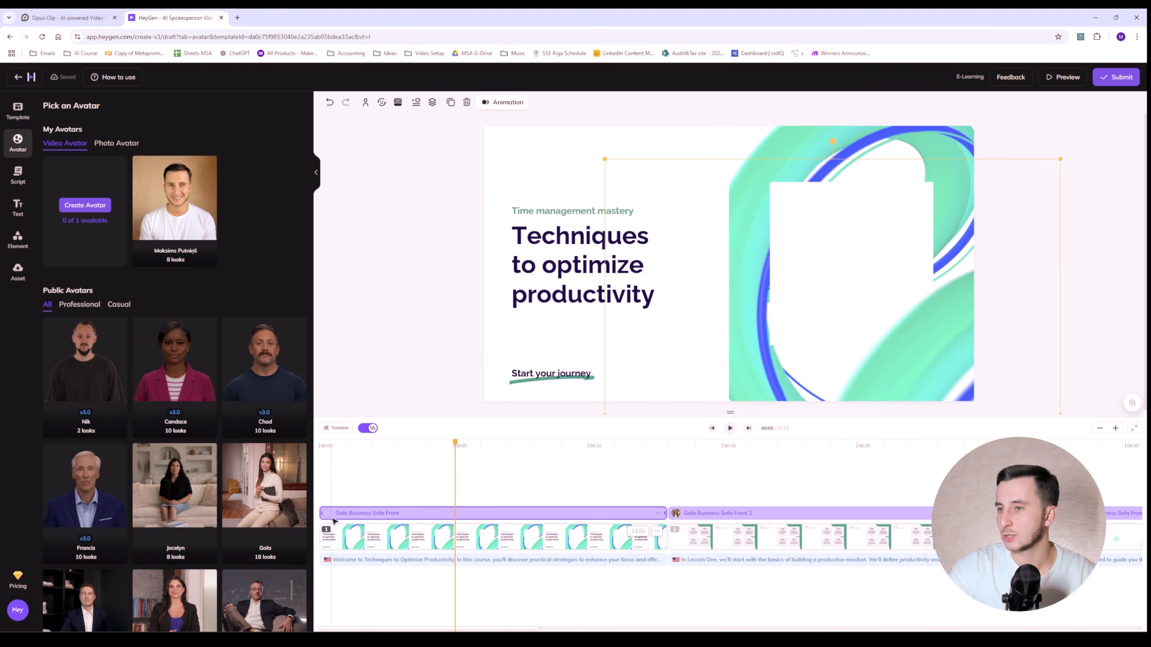
pyautogui.press('space')
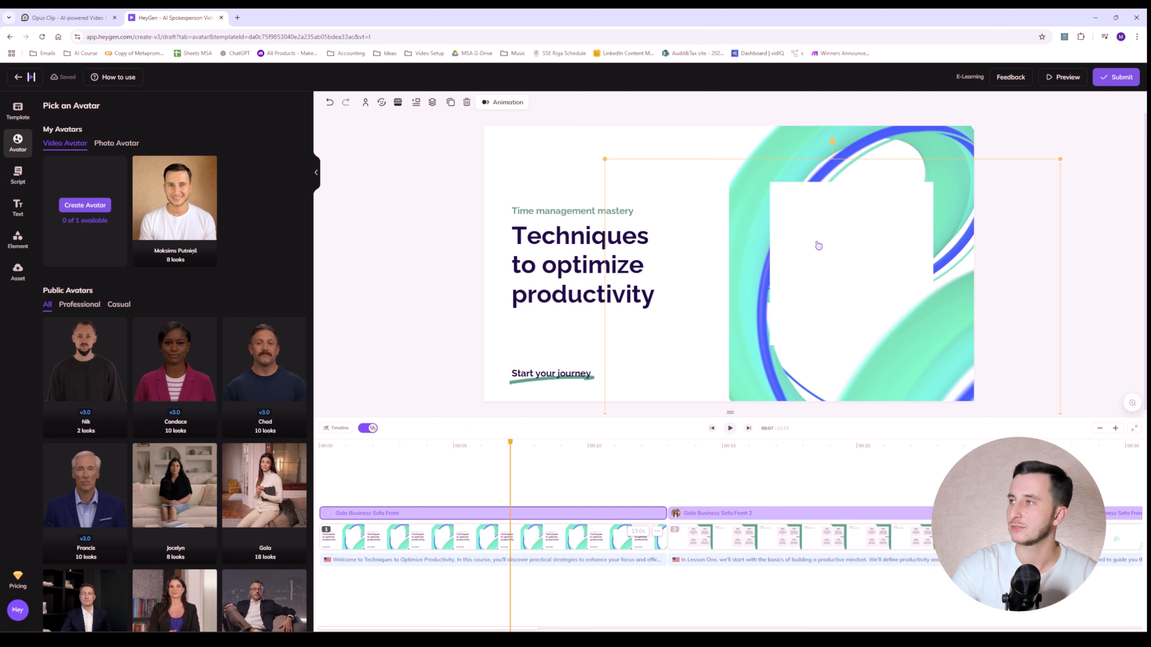
# Preview the E-Learning template video, return to editing and play the first scene again on the timeline
pyautogui.click(1062, 77)
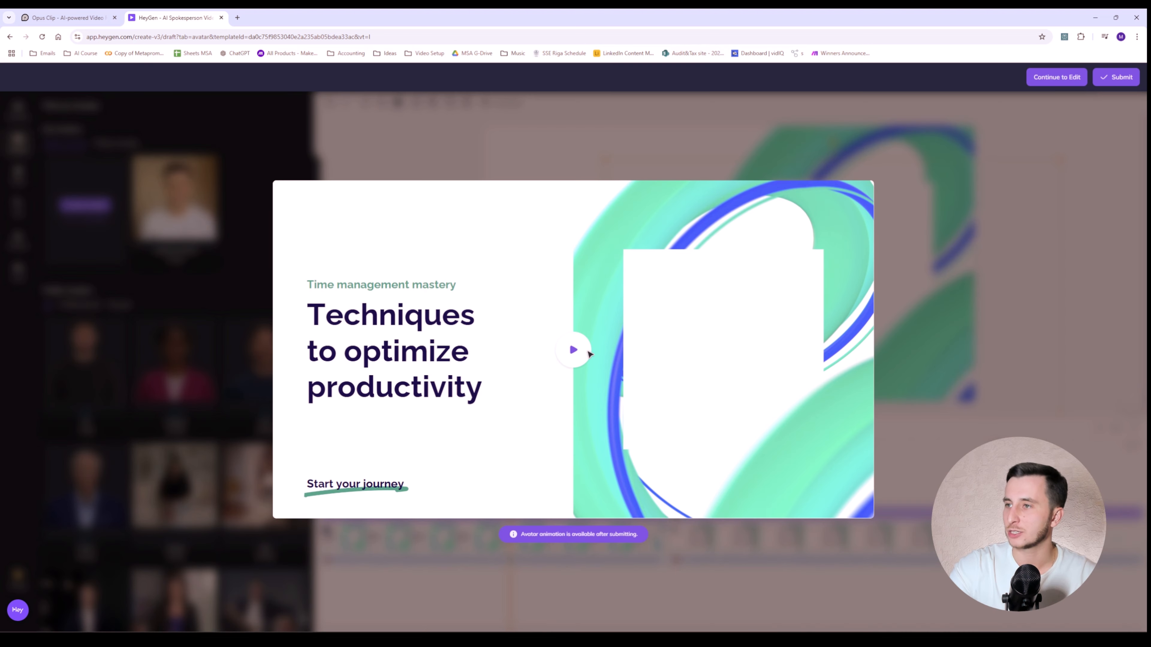
pyautogui.click(574, 350)
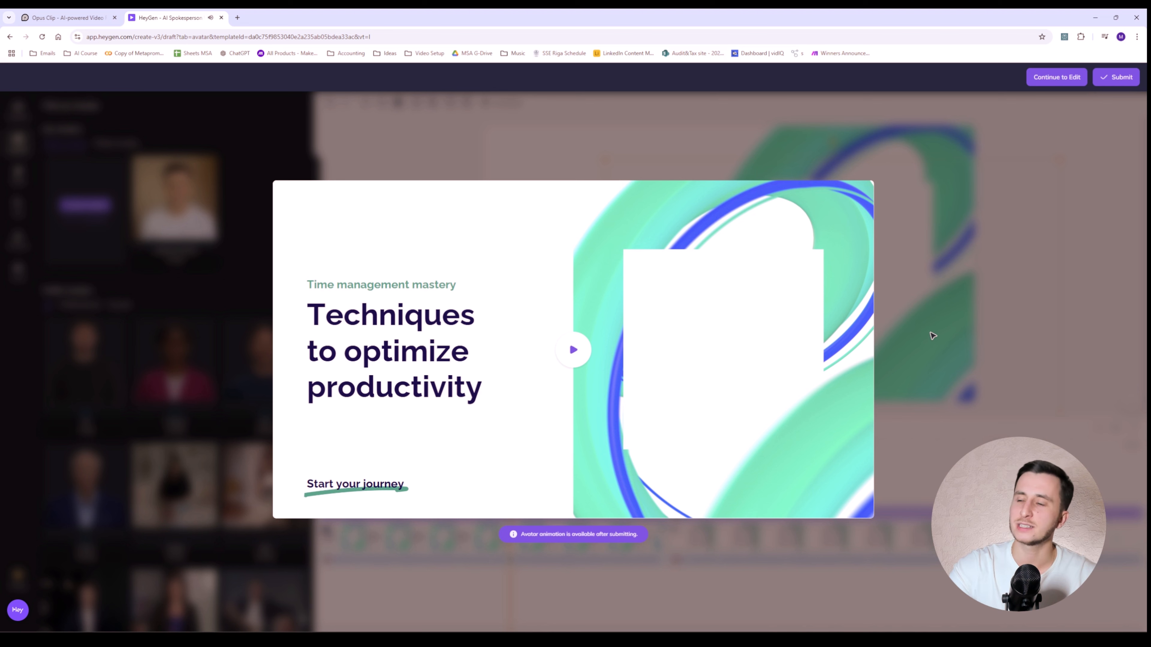
pyautogui.click(1085, 84)
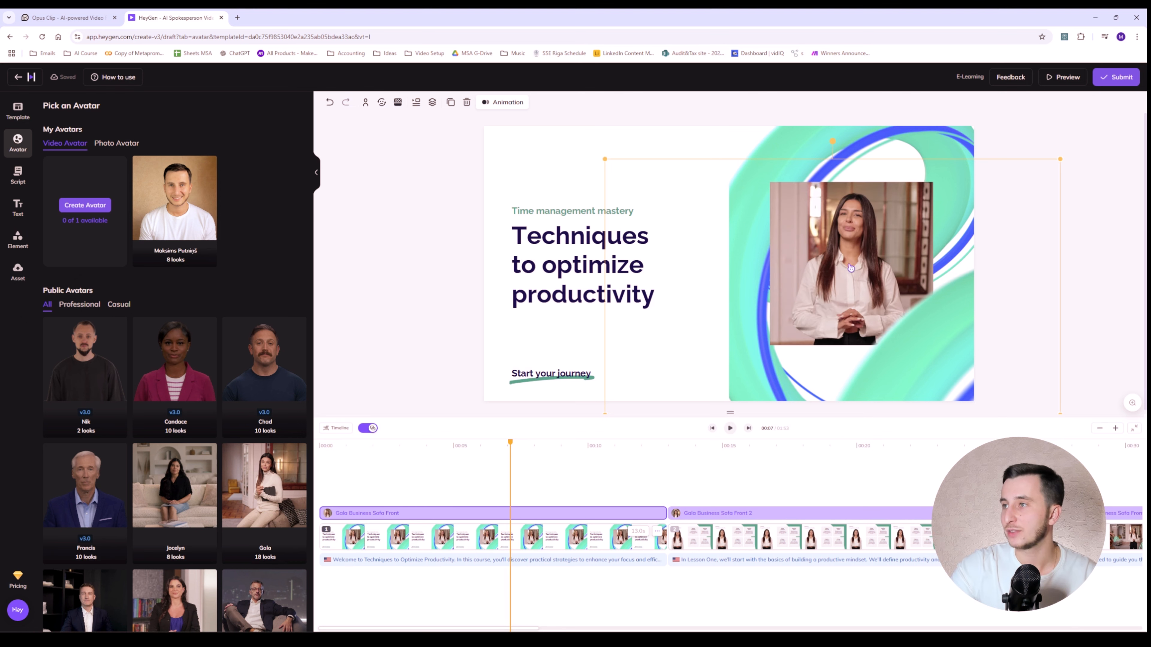
pyautogui.click(730, 429)
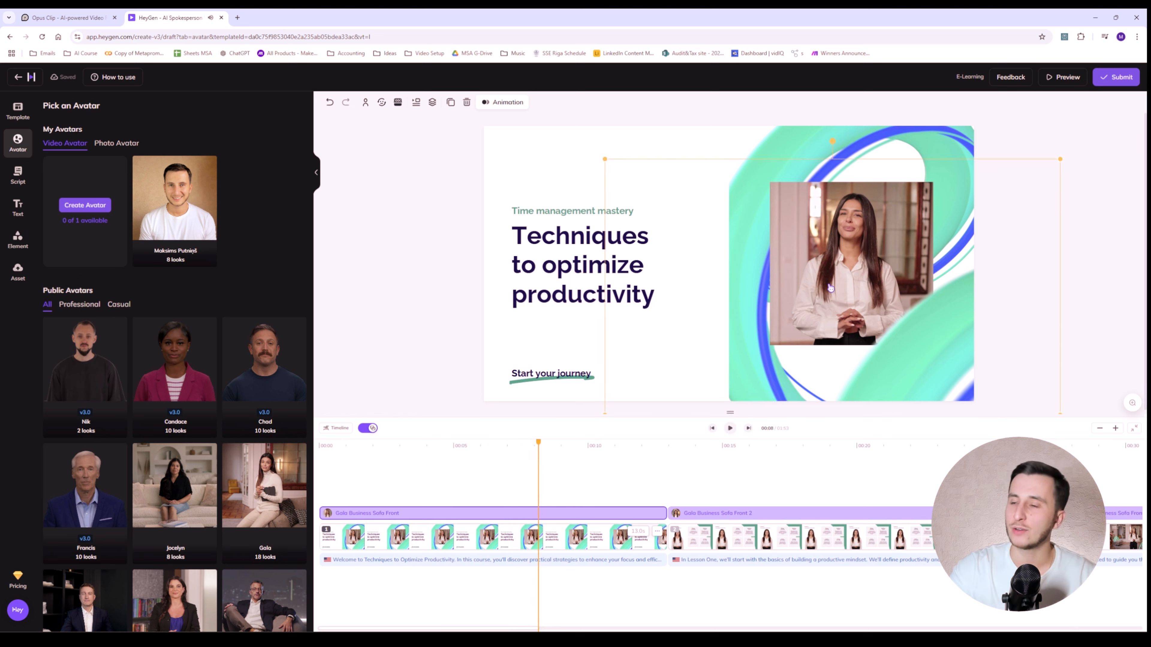
# Replace the first scene's avatar with the Apple Middle_timebolted.mp4 look and select the scene's headline text
pyautogui.click(175, 213)
pyautogui.click(205, 193)
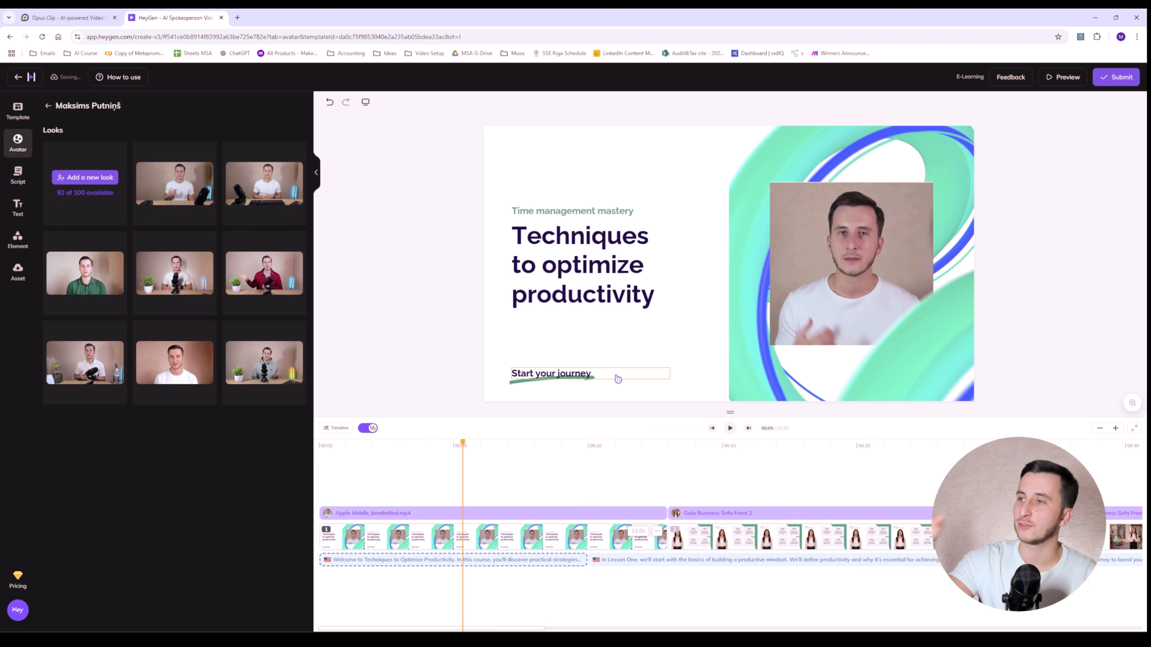
pyautogui.doubleClick(554, 281)
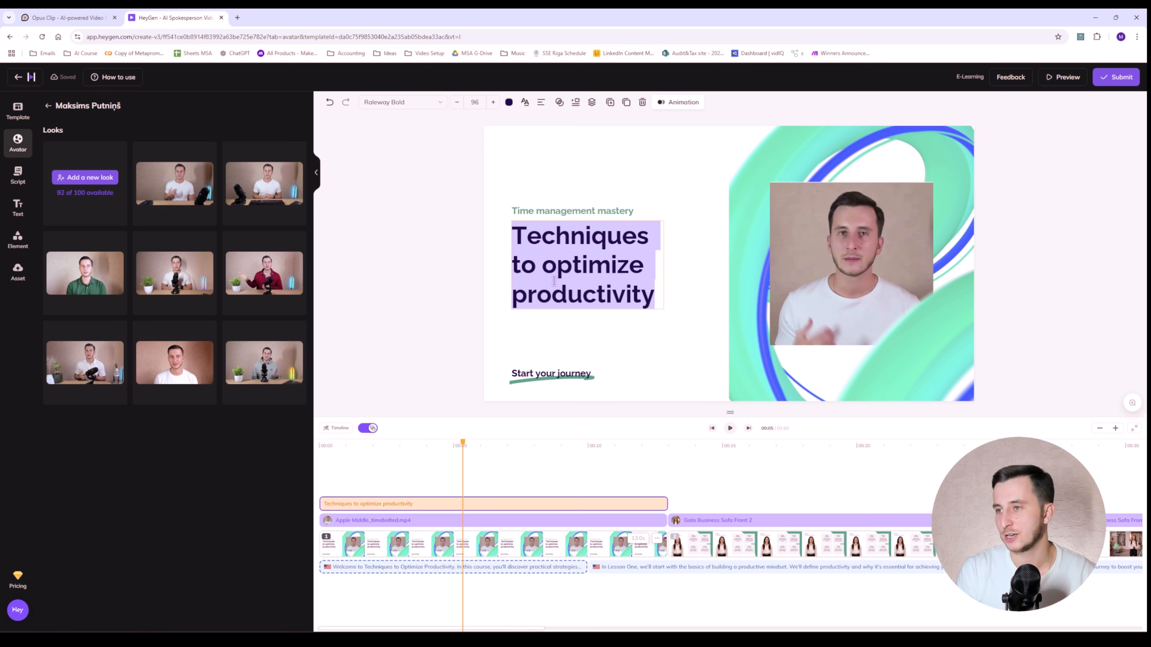
# Replace the standing avatar in the Lesson 01 scene with the Apple Middle_timebolted.mp4 look
pyautogui.click(803, 547)
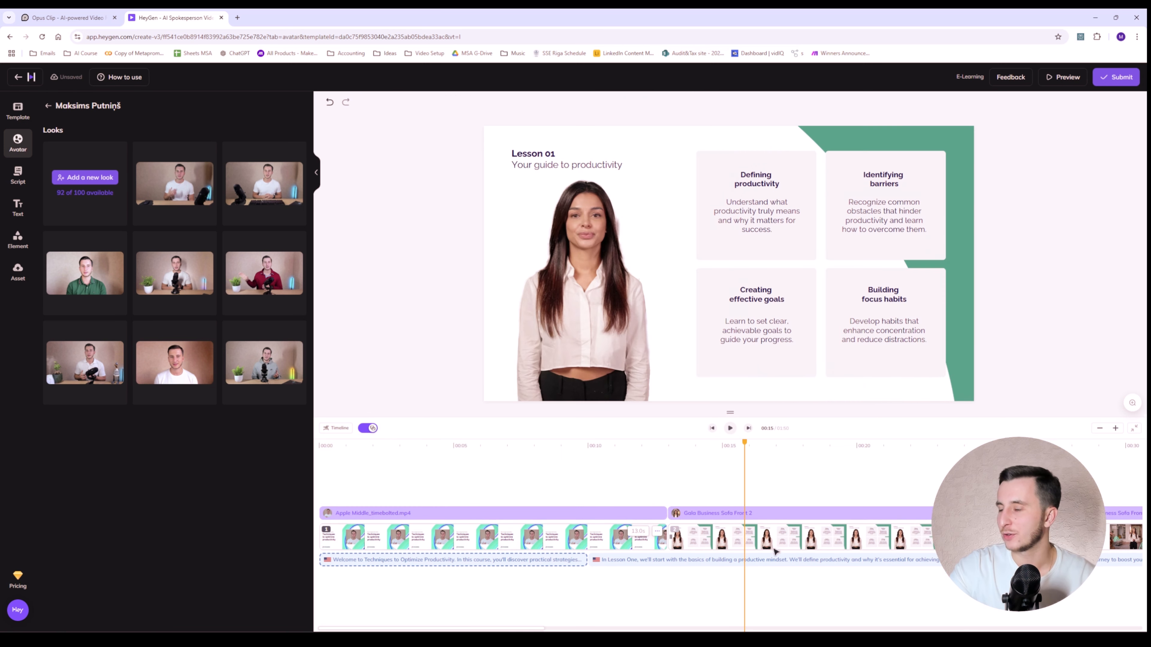
pyautogui.click(583, 263)
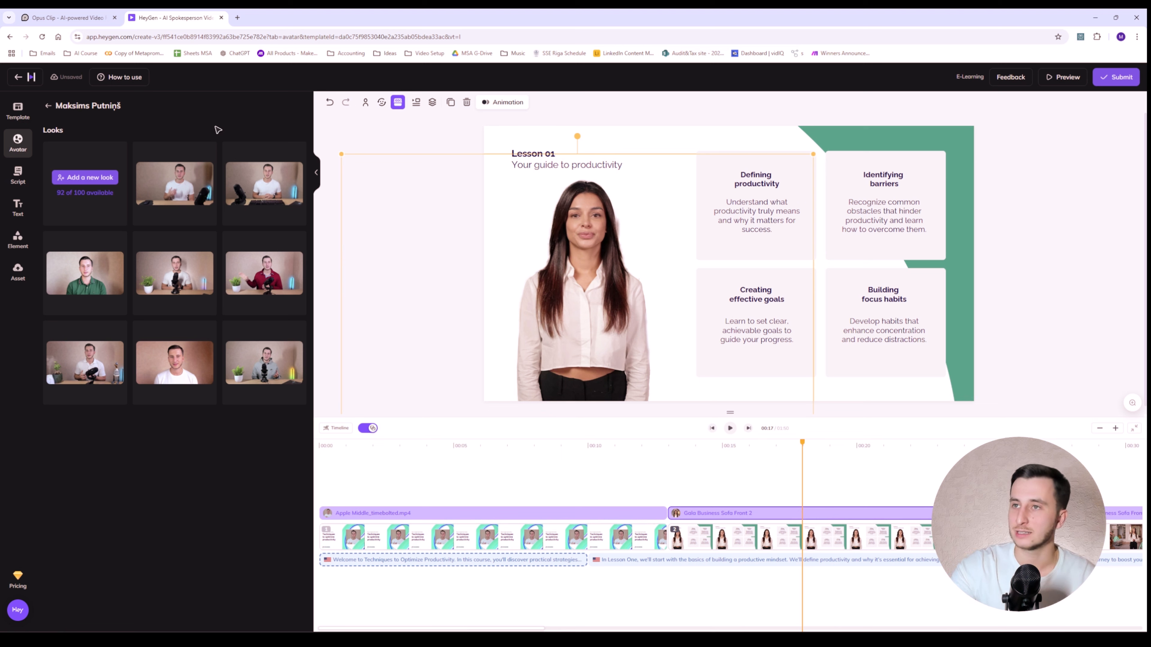
pyautogui.moveTo(190, 185); pyautogui.dragTo(543, 285)
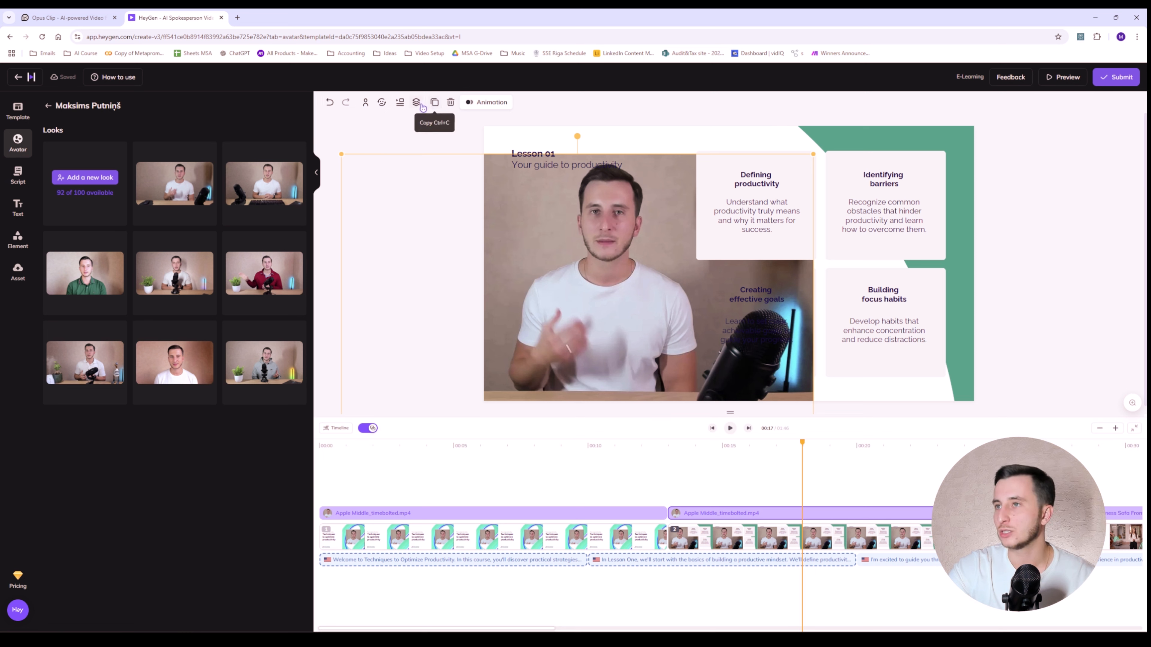
# Switch the Lesson 01 scene's avatar to the circular view mode and move it up beneath the lesson heading
pyautogui.click(401, 103)
pyautogui.click(365, 102)
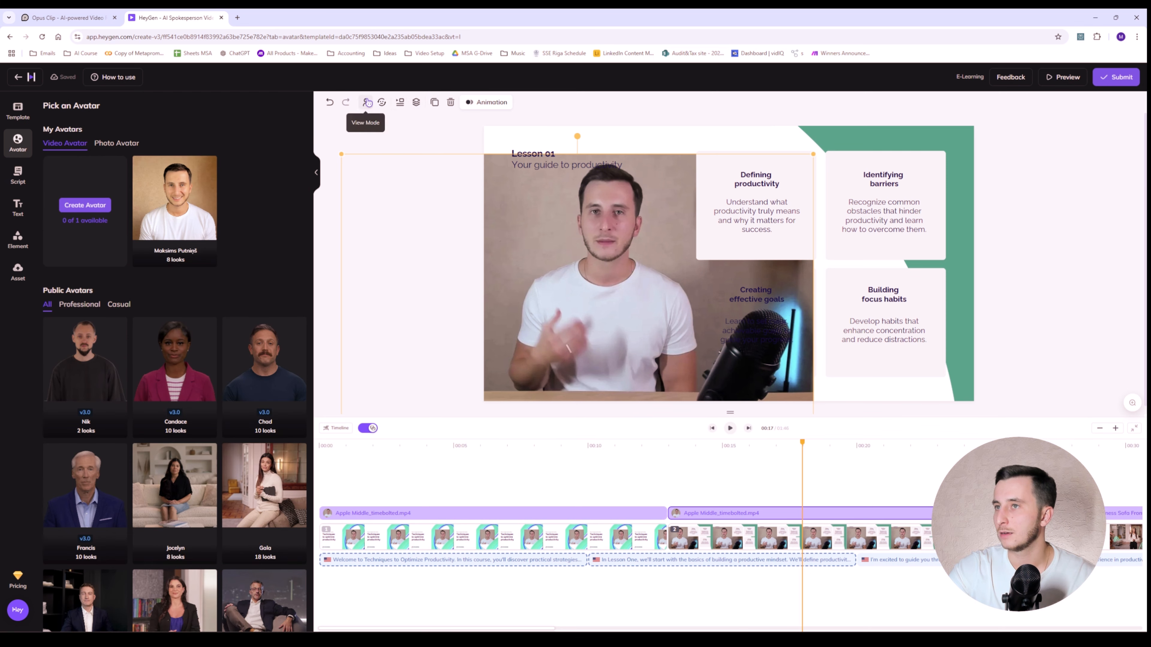
pyautogui.click(372, 158)
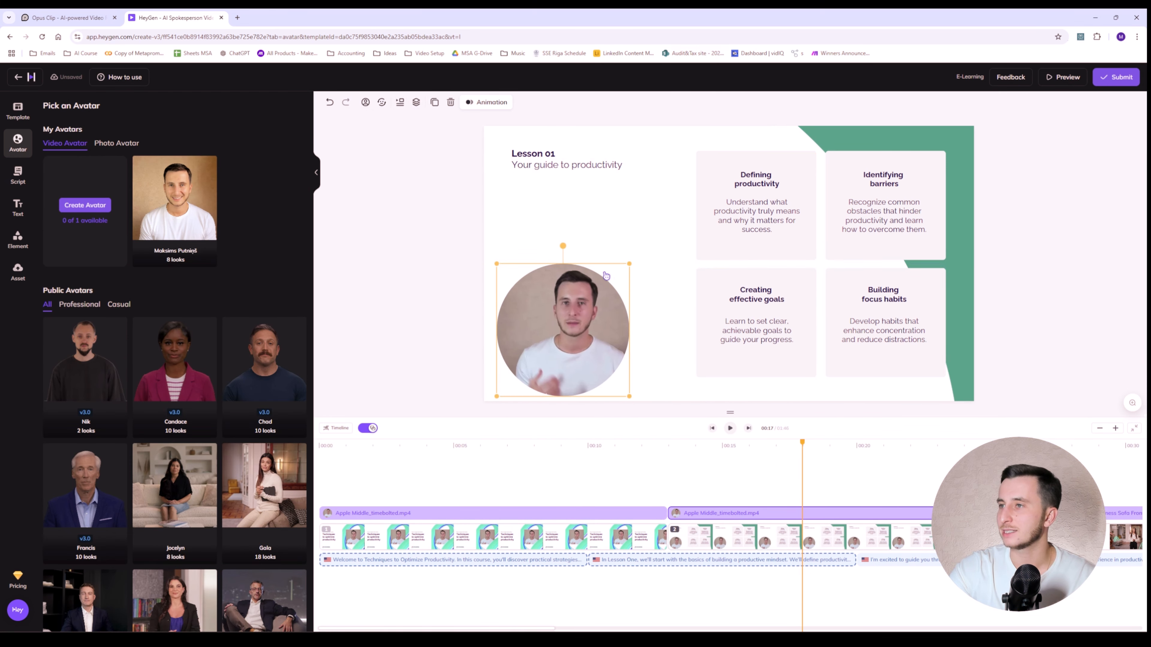
pyautogui.moveTo(631, 269); pyautogui.dragTo(603, 290)
pyautogui.hotkey('ctrl', 'z')
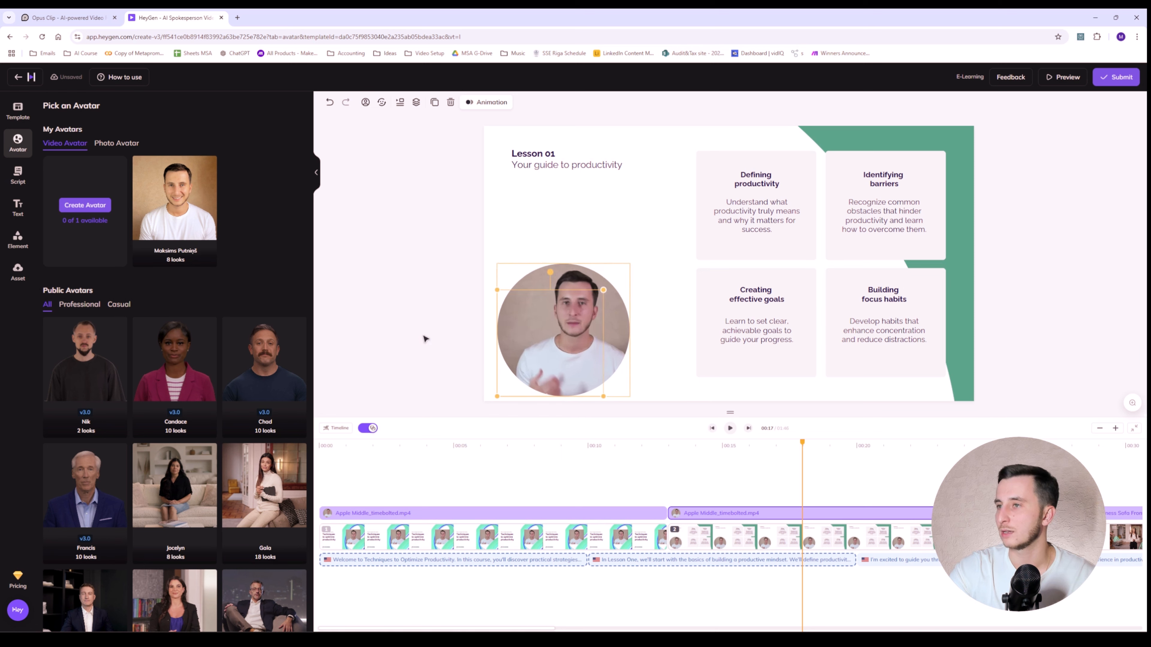
pyautogui.click(425, 336)
pyautogui.moveTo(547, 319); pyautogui.dragTo(564, 271)
pyautogui.click(389, 282)
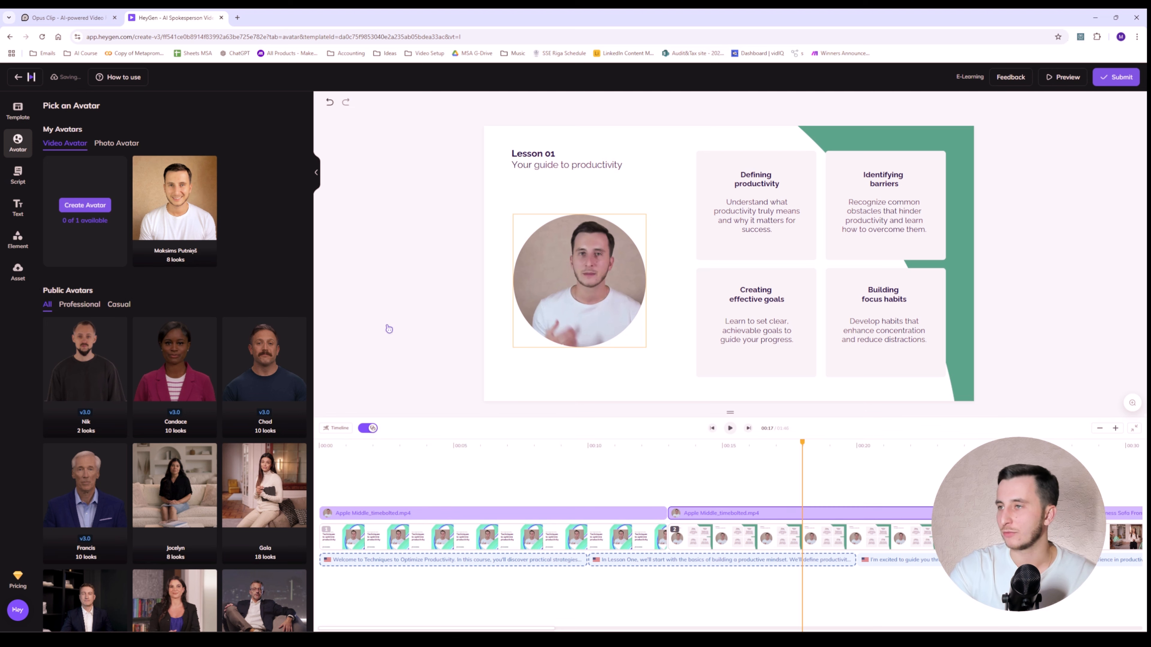
# Open the script passages of the second and first scenes and read the script text
pyautogui.click(644, 560)
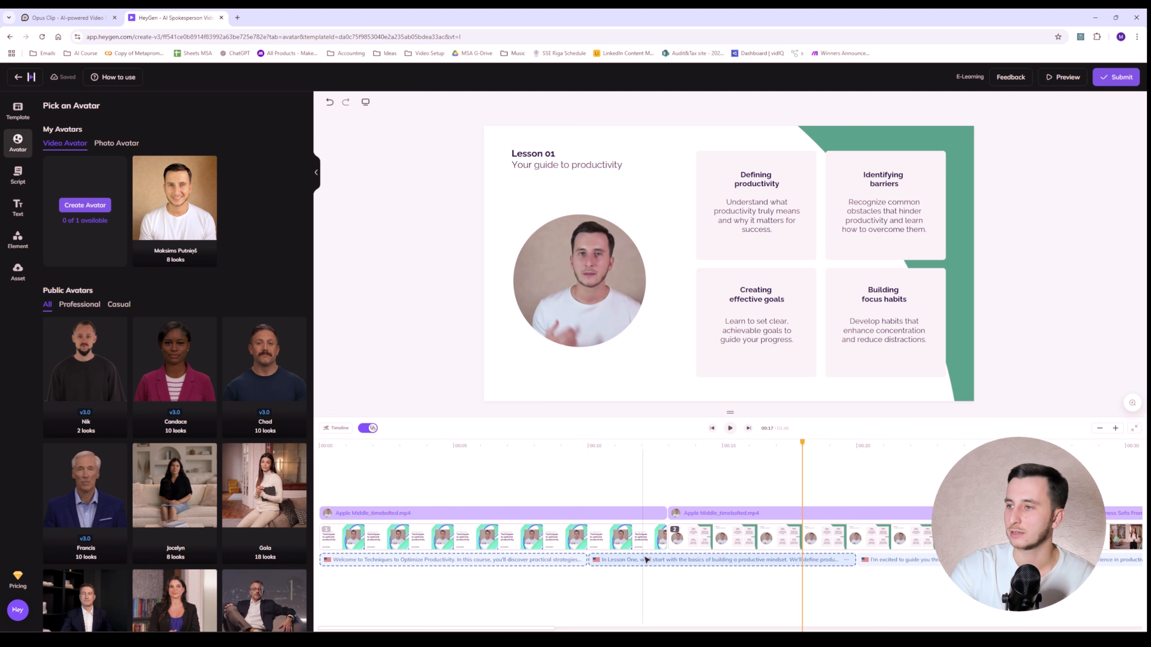
pyautogui.click(513, 560)
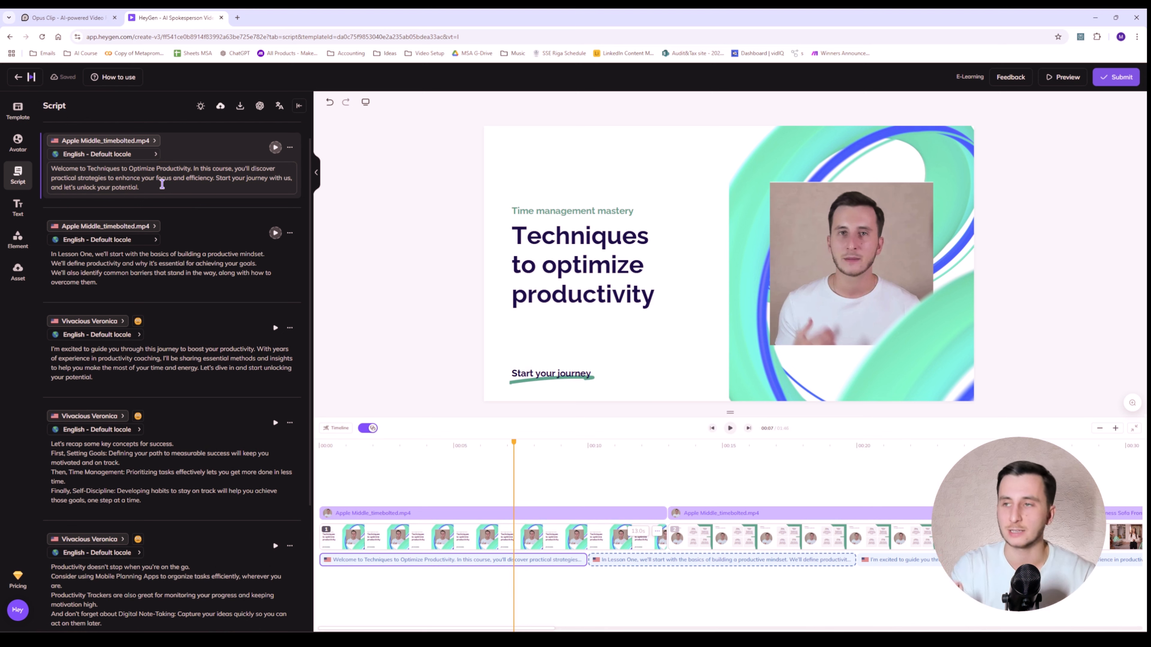
pyautogui.moveTo(289, 394)
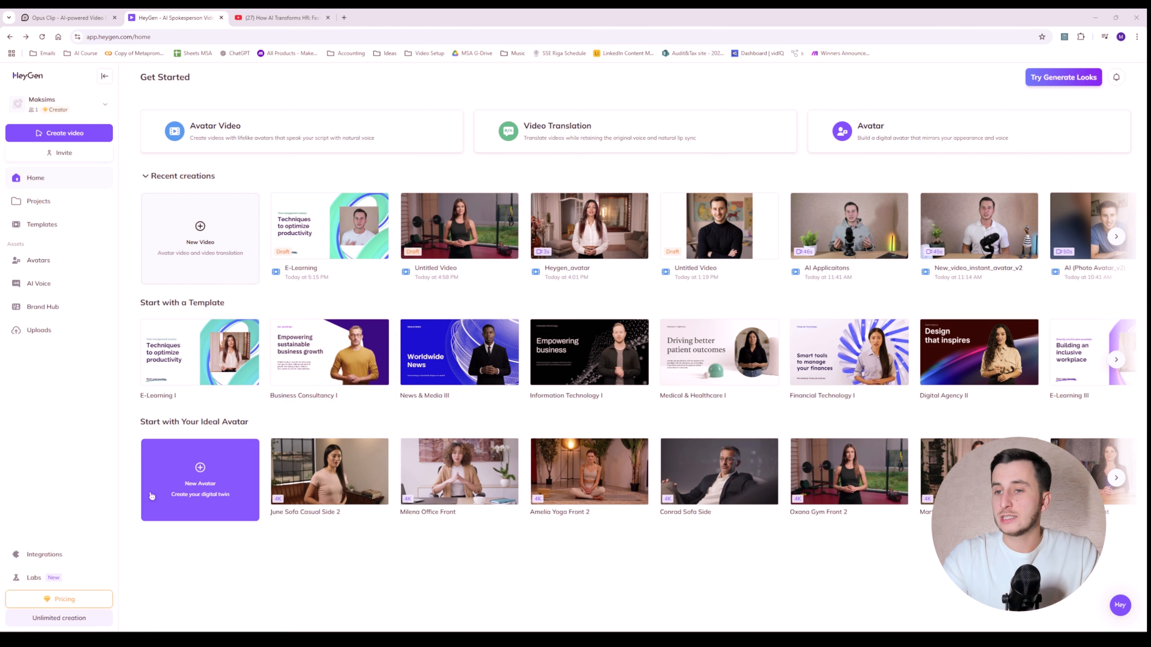
# Open Interactive Avatar in HeyGen Labs and go to the AI Sales Representative's chat page
pyautogui.click(62, 580)
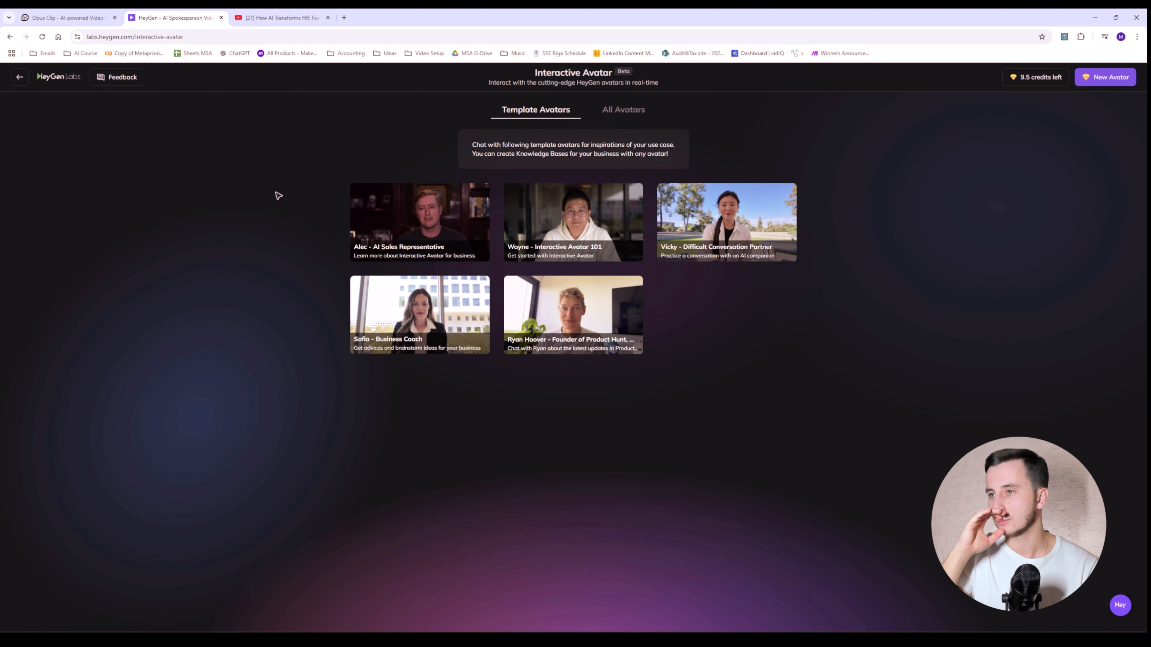
pyautogui.moveTo(418, 226)
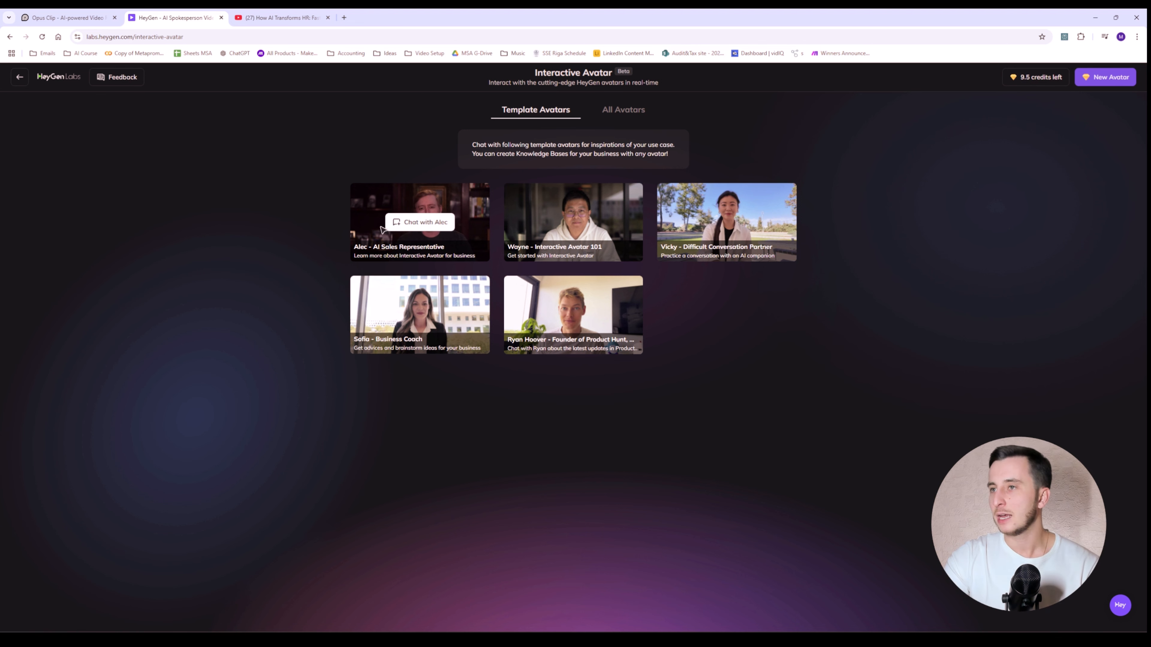
pyautogui.click(420, 223)
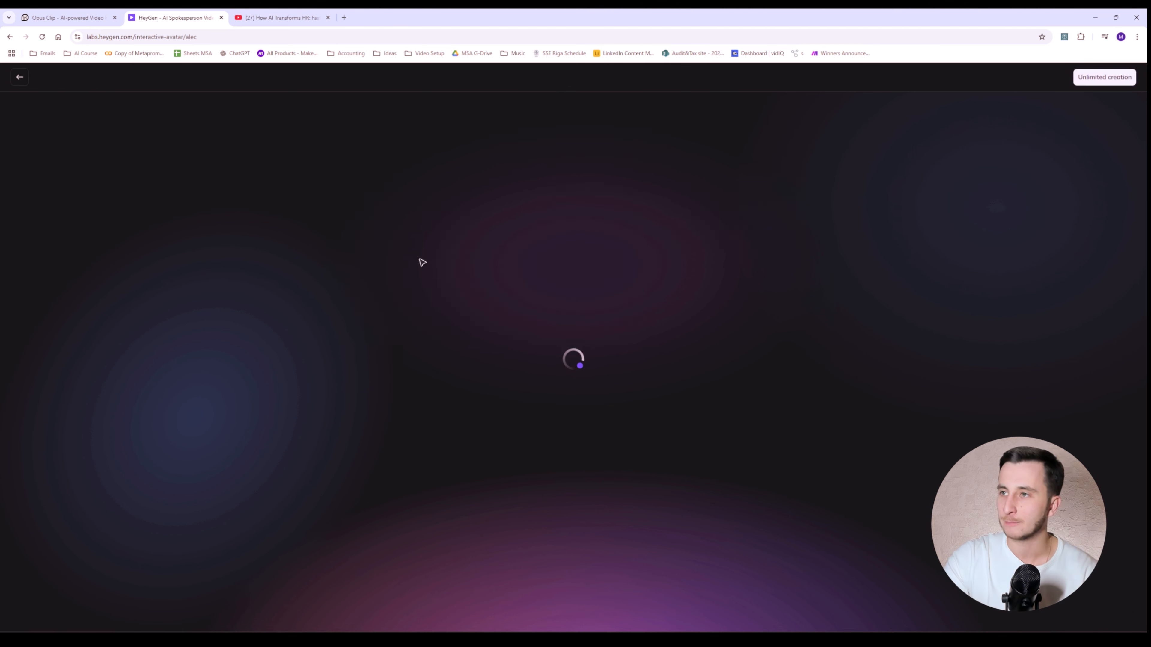
# Show the avatar's Zoom options, start a new chat with the AI Sales Representative and return to Labs
pyautogui.click(631, 389)
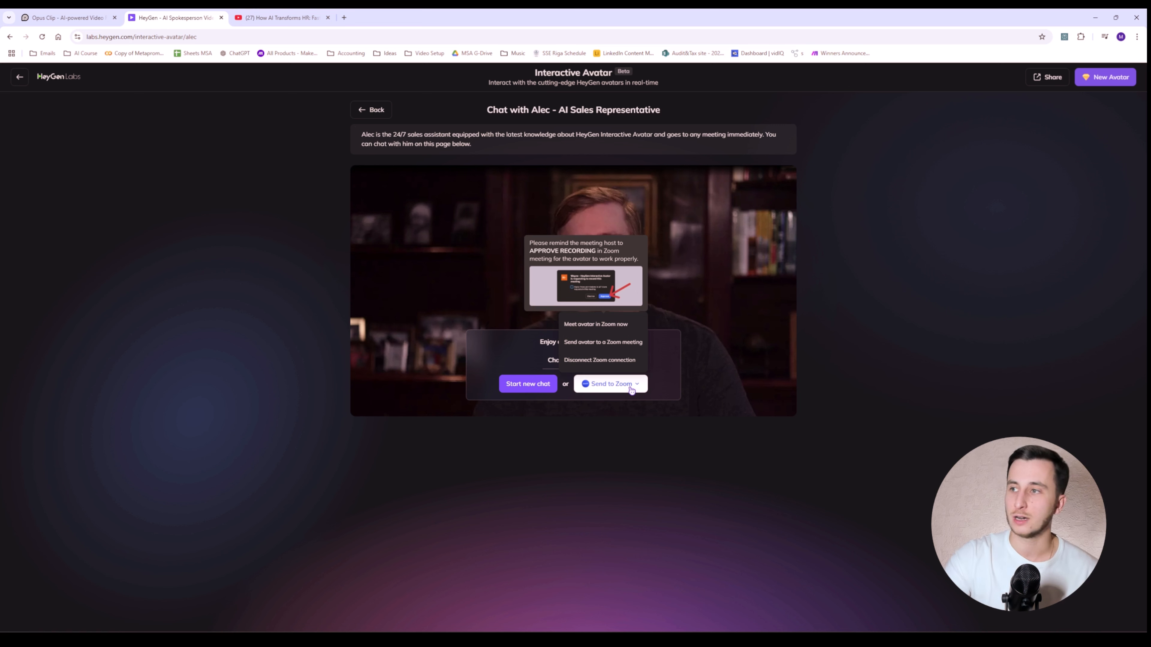
pyautogui.click(528, 384)
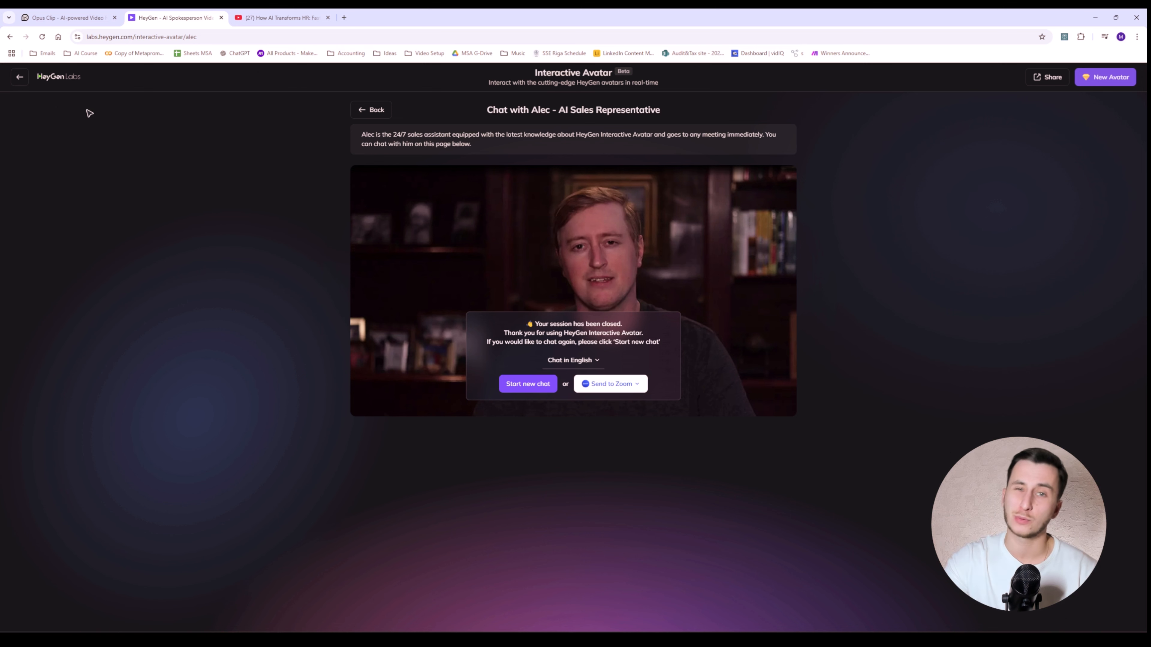
pyautogui.click(20, 78)
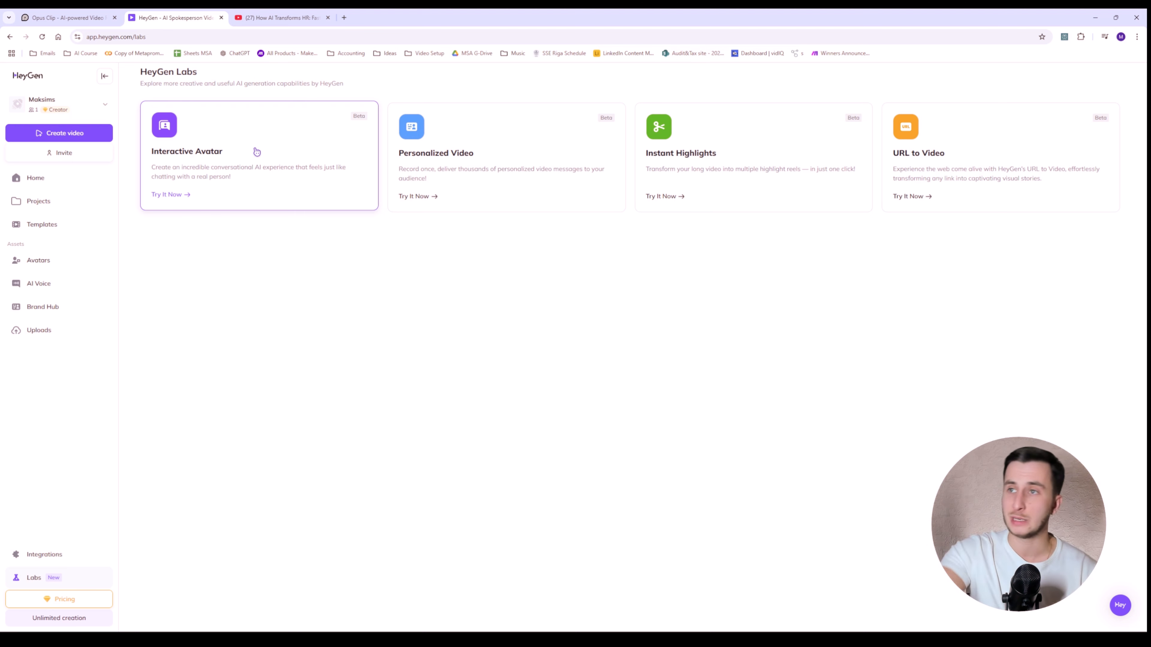
# Examine the Testing Mass Custom Videos project and its landing page in Personalized Video, then return to the project overview
pyautogui.click(506, 165)
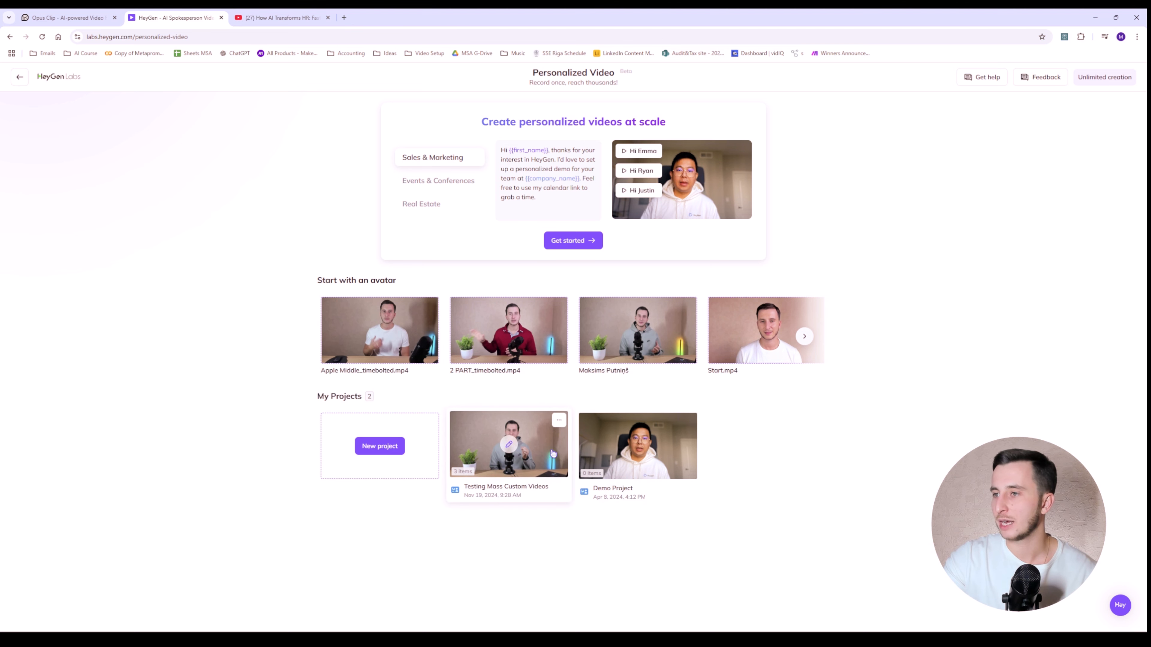
pyautogui.click(555, 449)
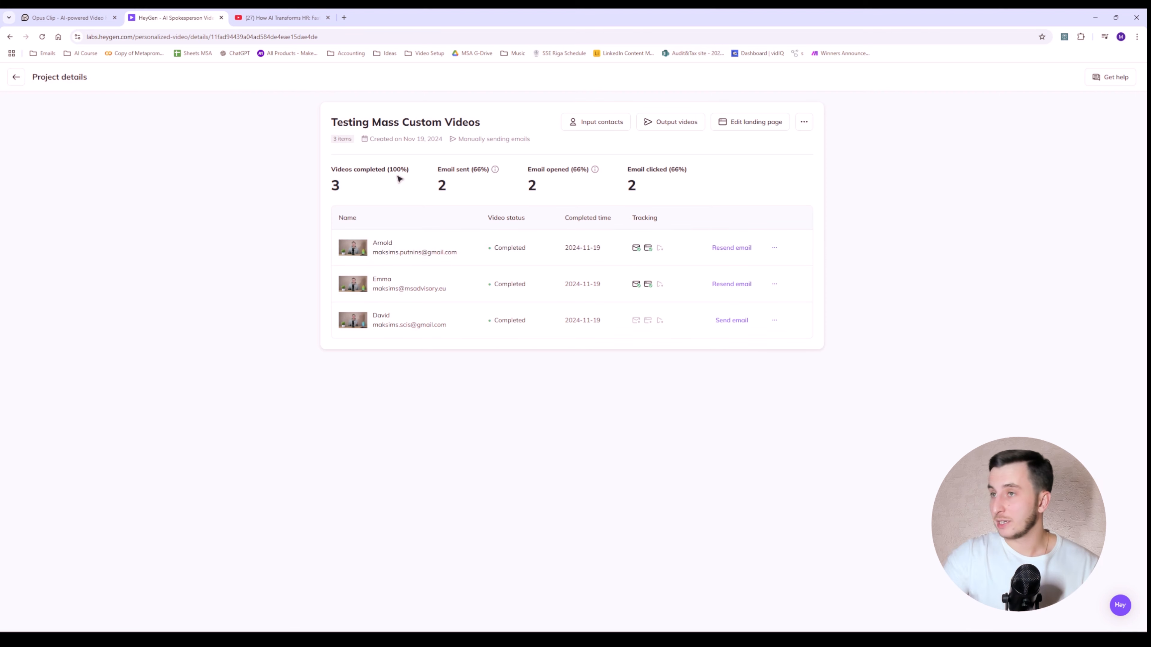
pyautogui.moveTo(810, 129)
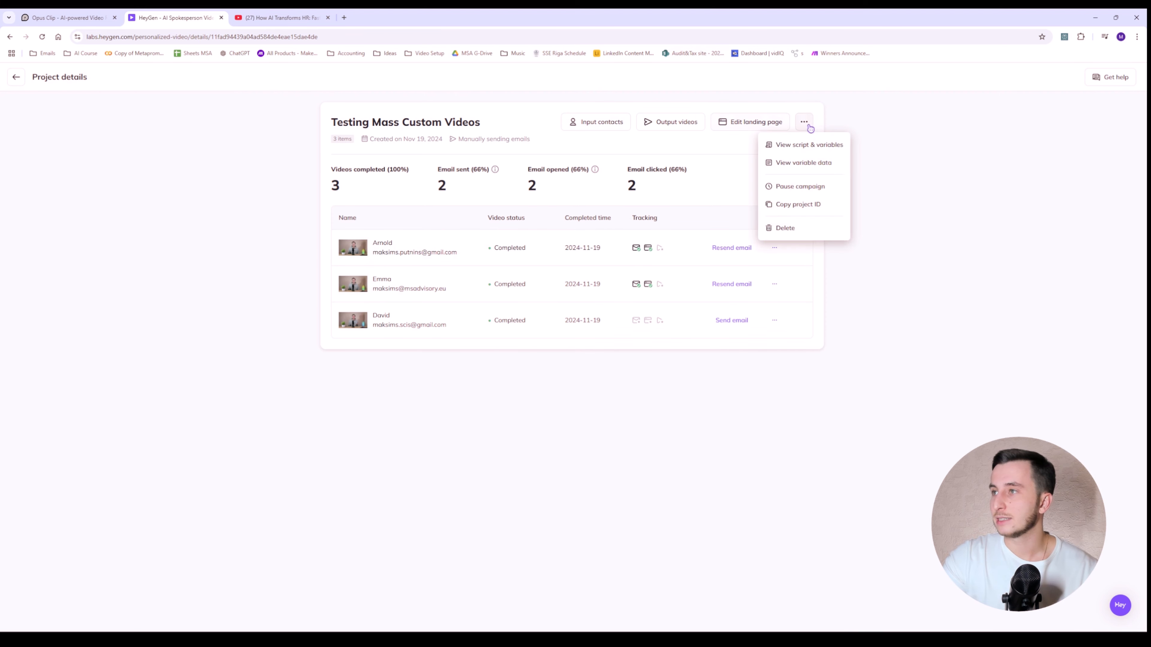
pyautogui.click(770, 123)
pyautogui.moveTo(413, 245); pyautogui.dragTo(401, 255)
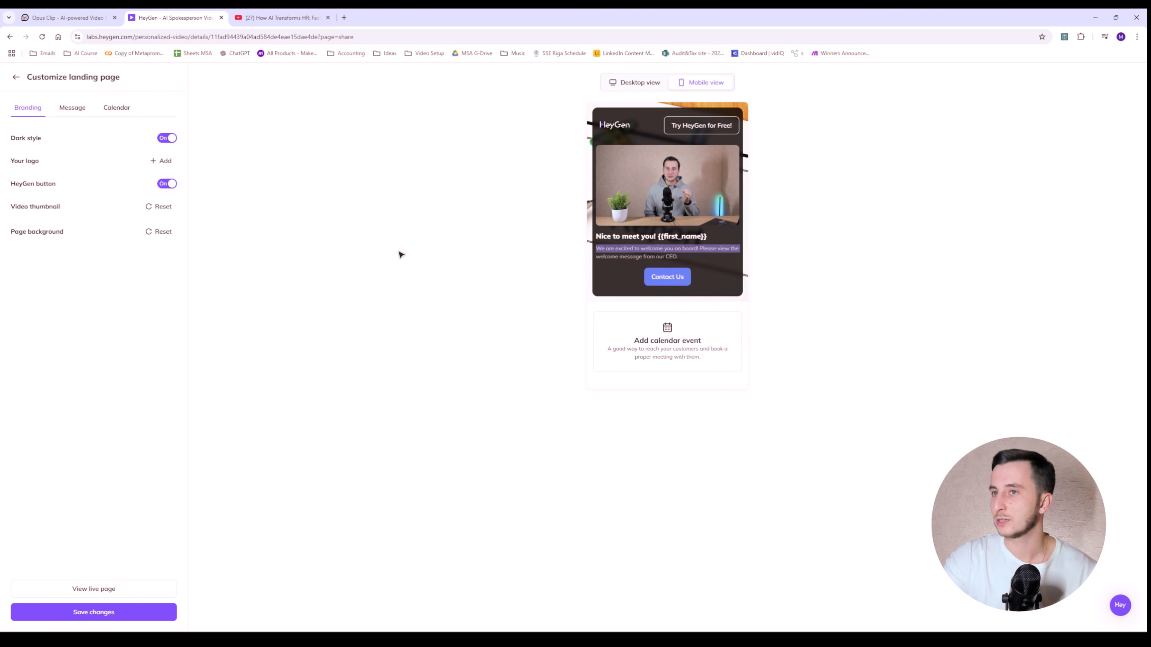
pyautogui.click(17, 78)
pyautogui.click(20, 78)
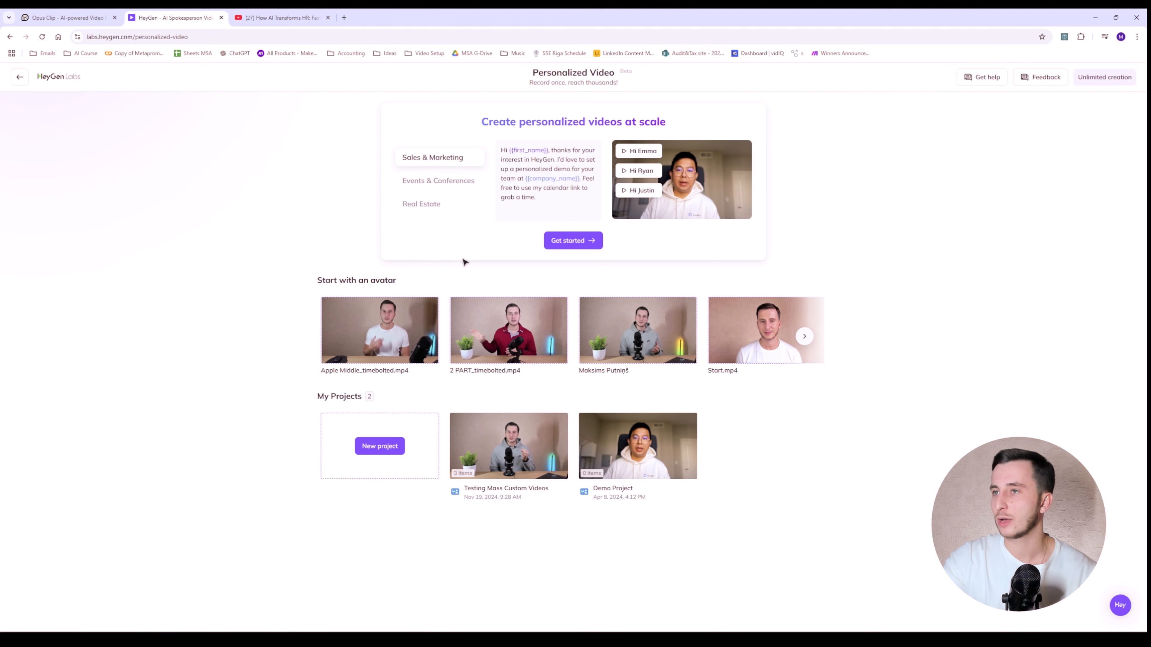
# Create a personalized video project with the grey hoodie avatar and the Use the original video template
pyautogui.click(563, 251)
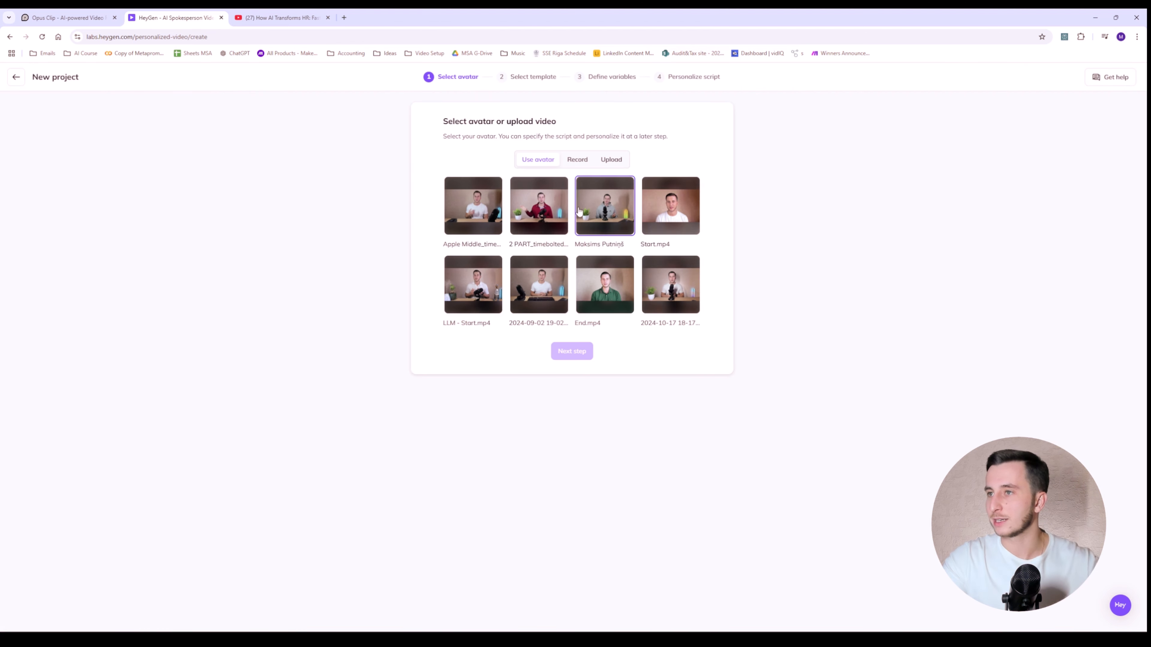
pyautogui.click(617, 207)
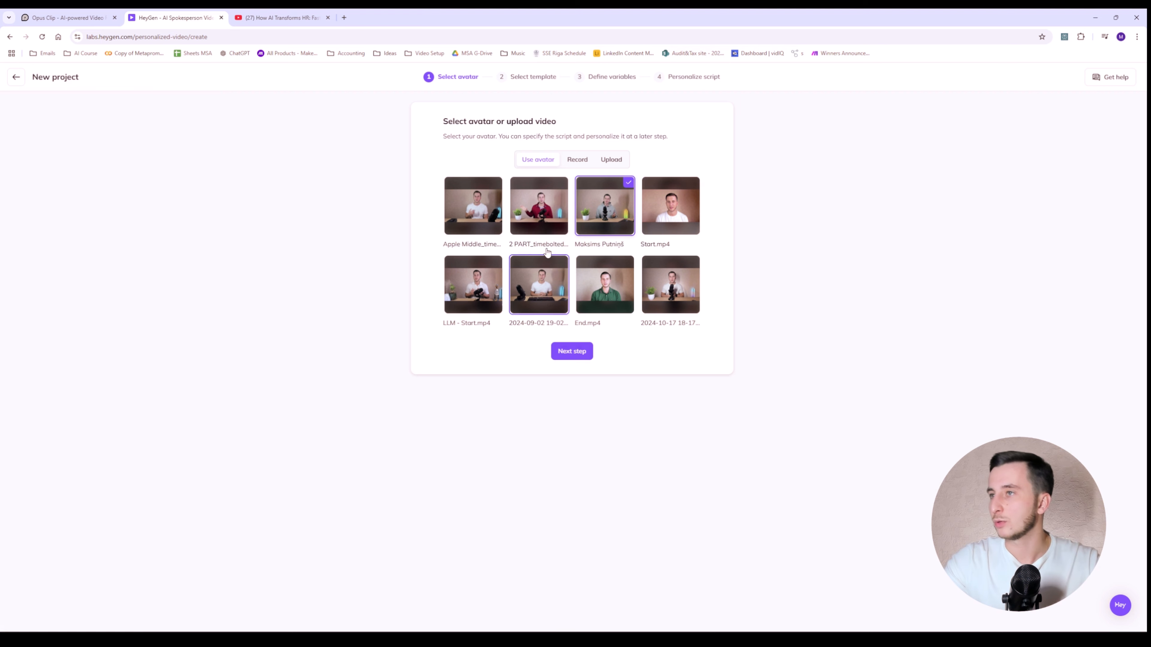
pyautogui.click(575, 350)
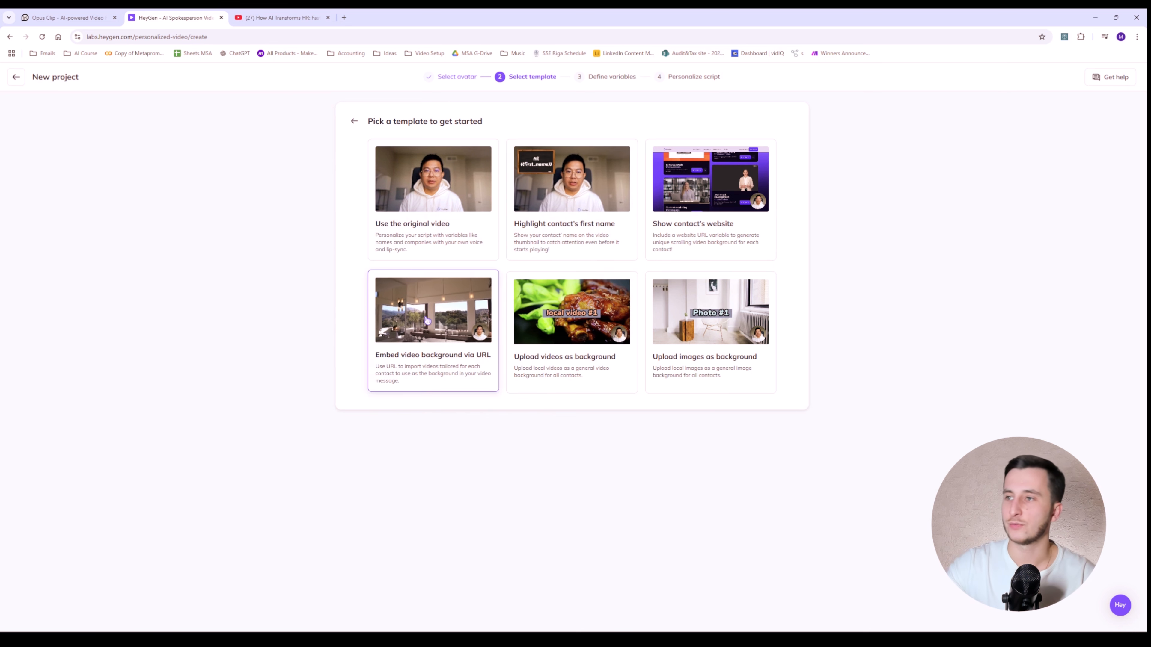
pyautogui.click(439, 196)
# Replace the first names of sample contacts 1 and 2 and proceed to the script personalization
pyautogui.click(514, 231)
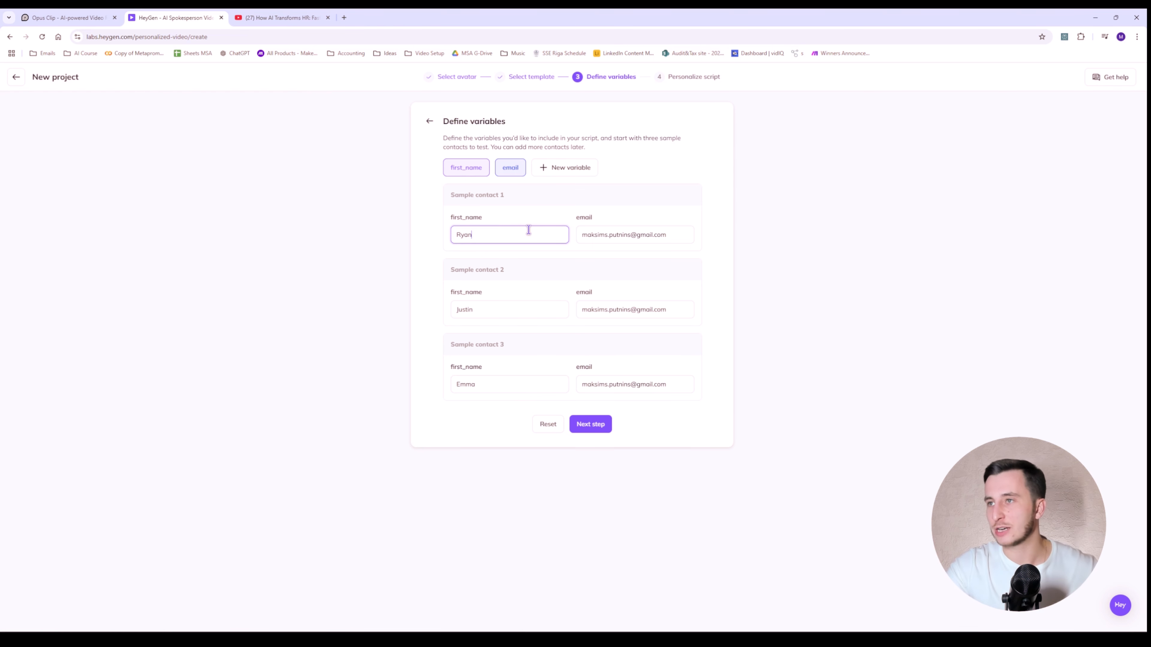
pyautogui.hotkey('ctrl', 'a')
pyautogui.write('Maksims')
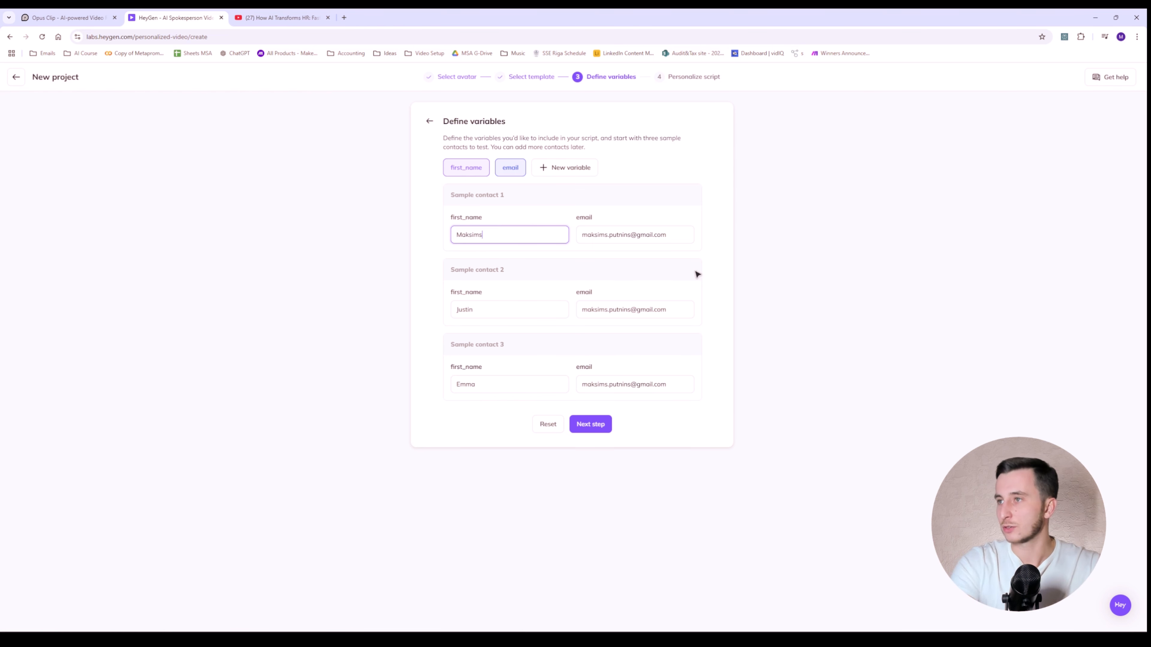
pyautogui.click(504, 309)
pyautogui.hotkey('ctrl', 'a')
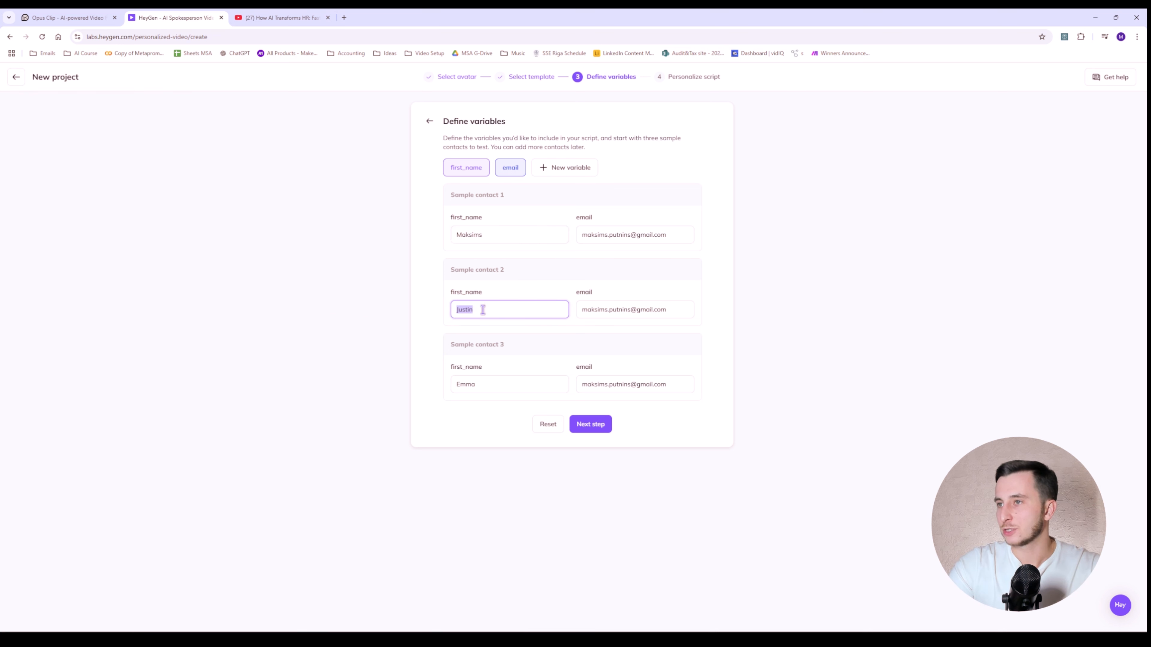
pyautogui.write('arnold')
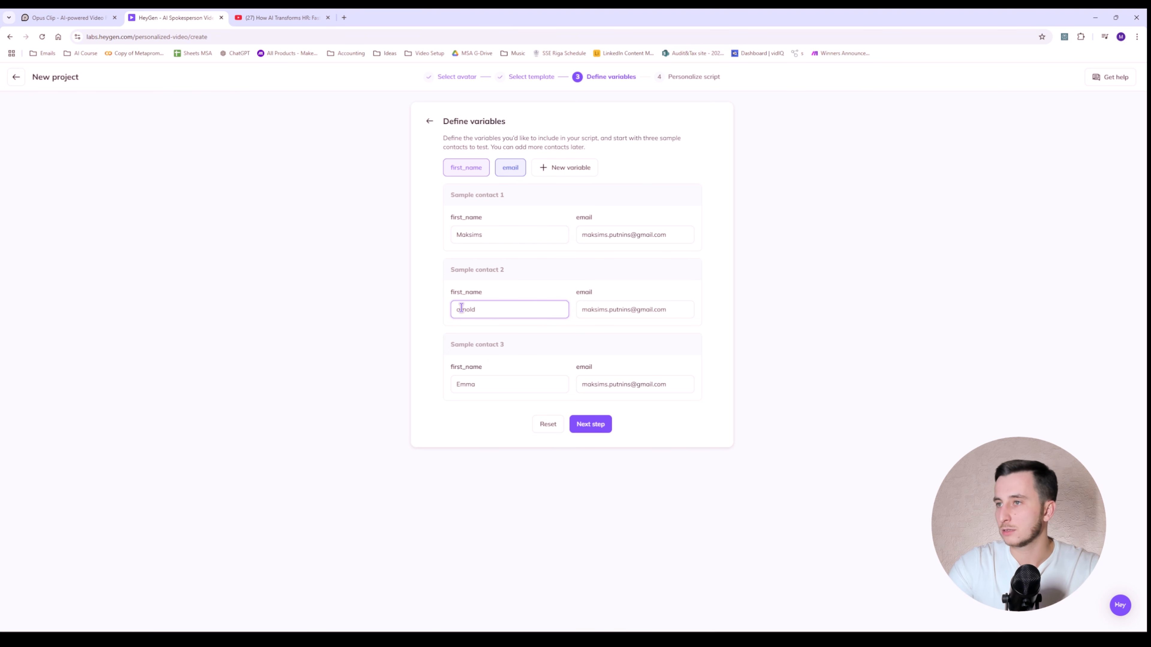
pyautogui.moveTo(463, 309); pyautogui.dragTo(406, 302)
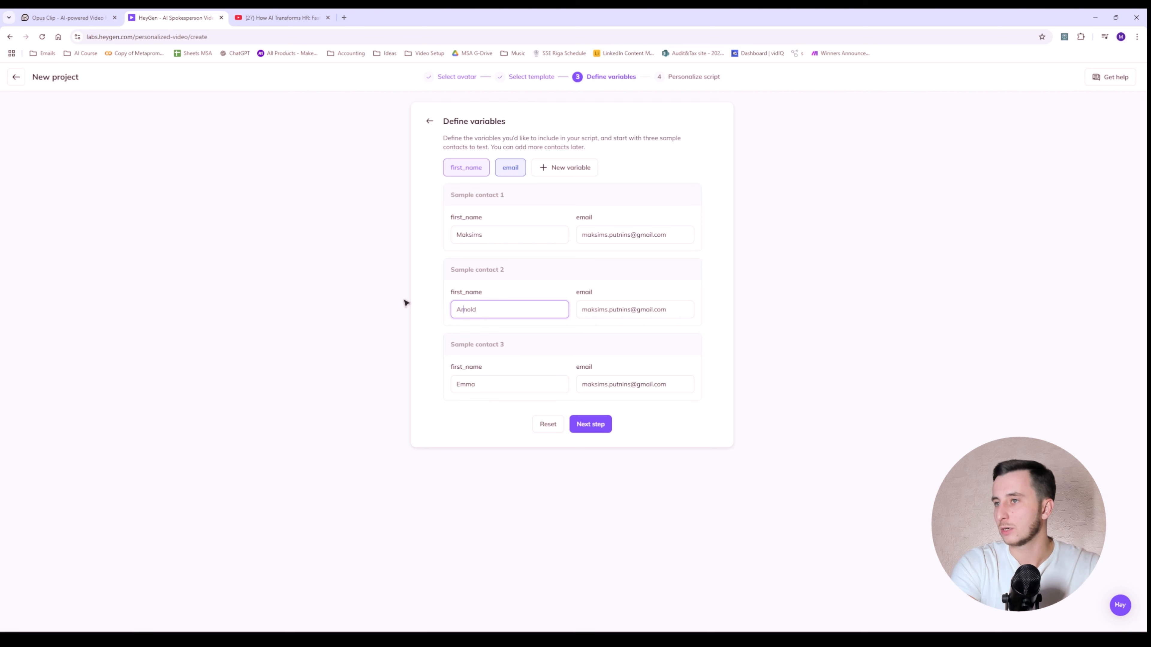
pyautogui.click(544, 415)
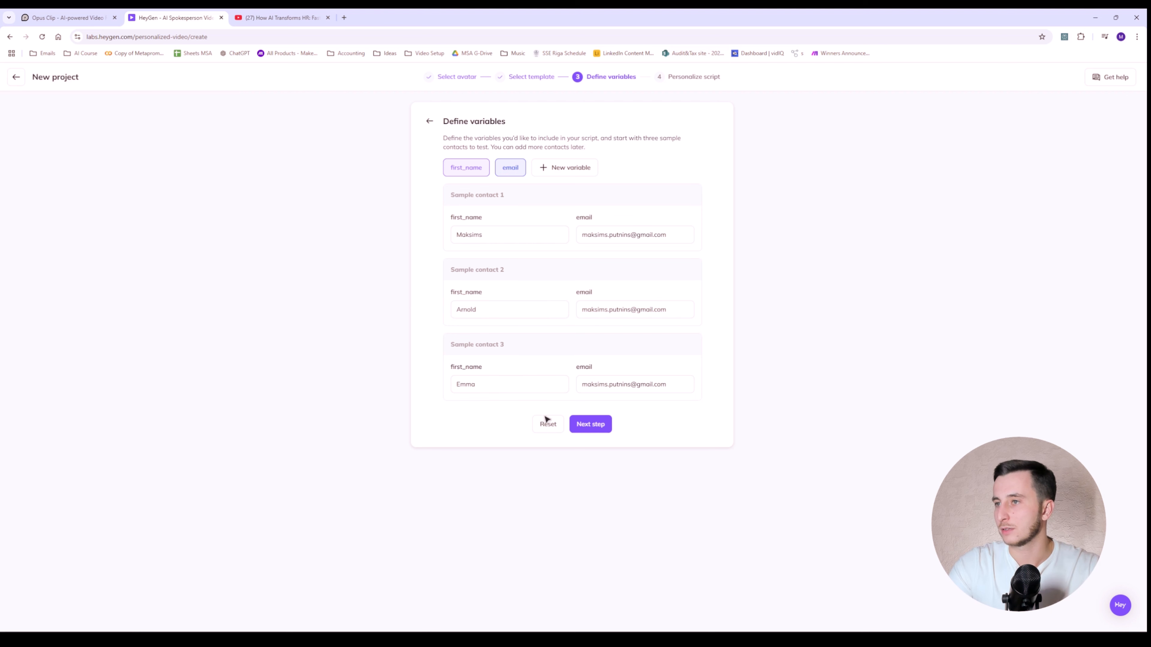
pyautogui.click(603, 424)
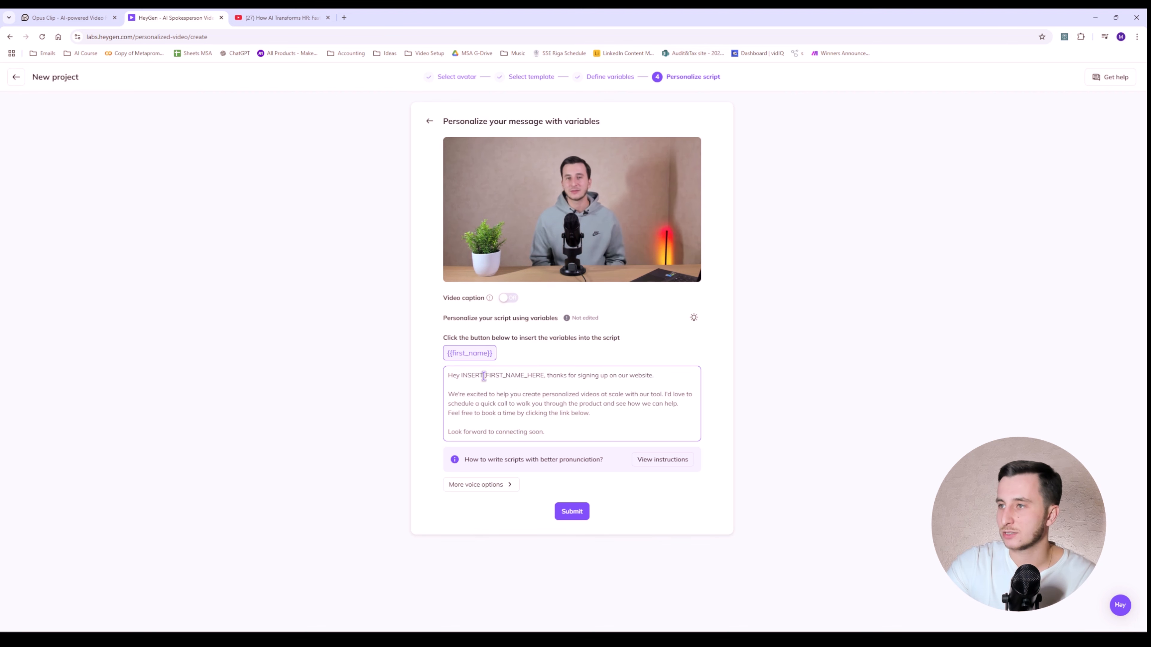
# Replace the INSERT_FIRST_NAME_HERE placeholder in the script's greeting with the {{first_name}} variable followed by a comma
pyautogui.moveTo(460, 376); pyautogui.dragTo(547, 378)
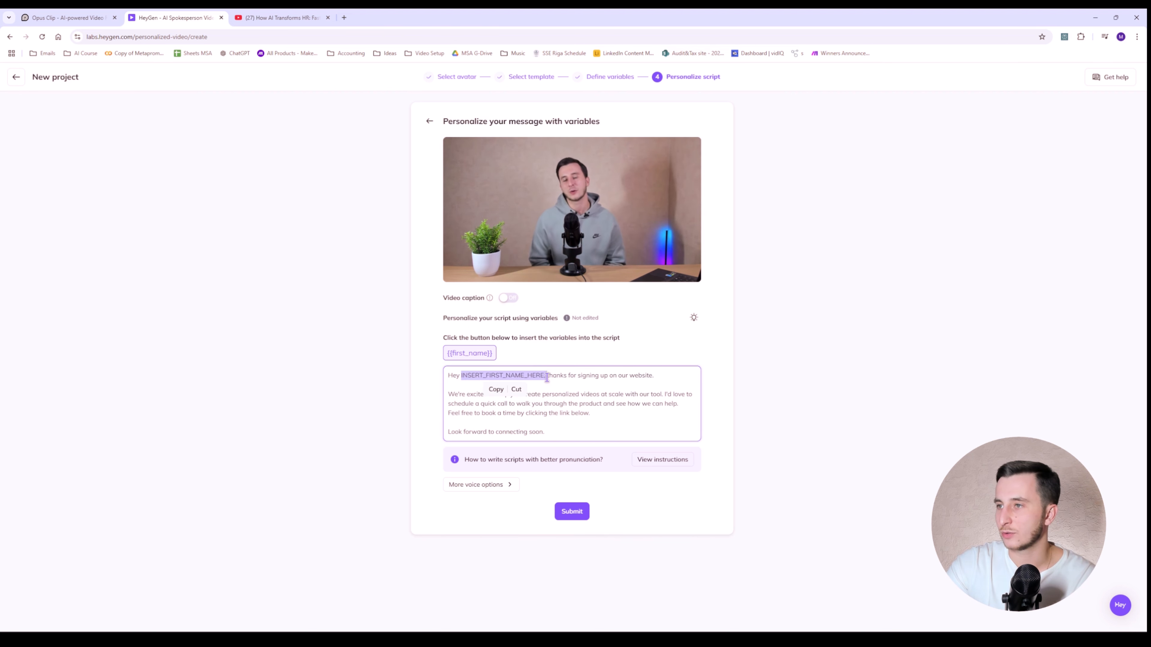
pyautogui.press('BackSpace')
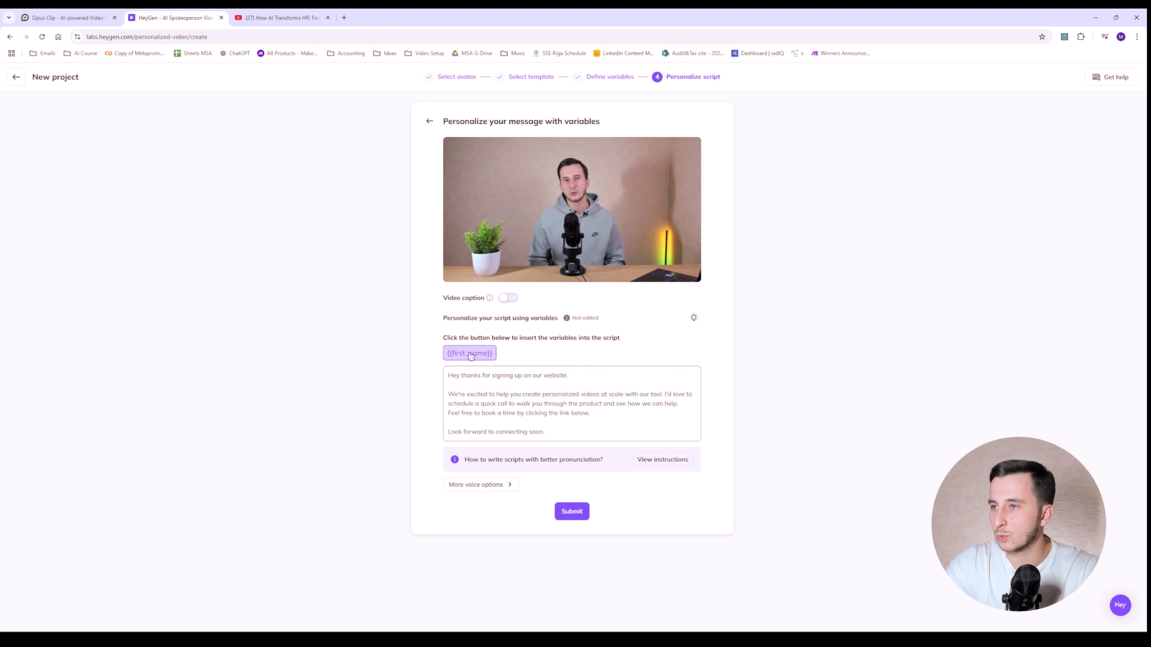
pyautogui.click(470, 355)
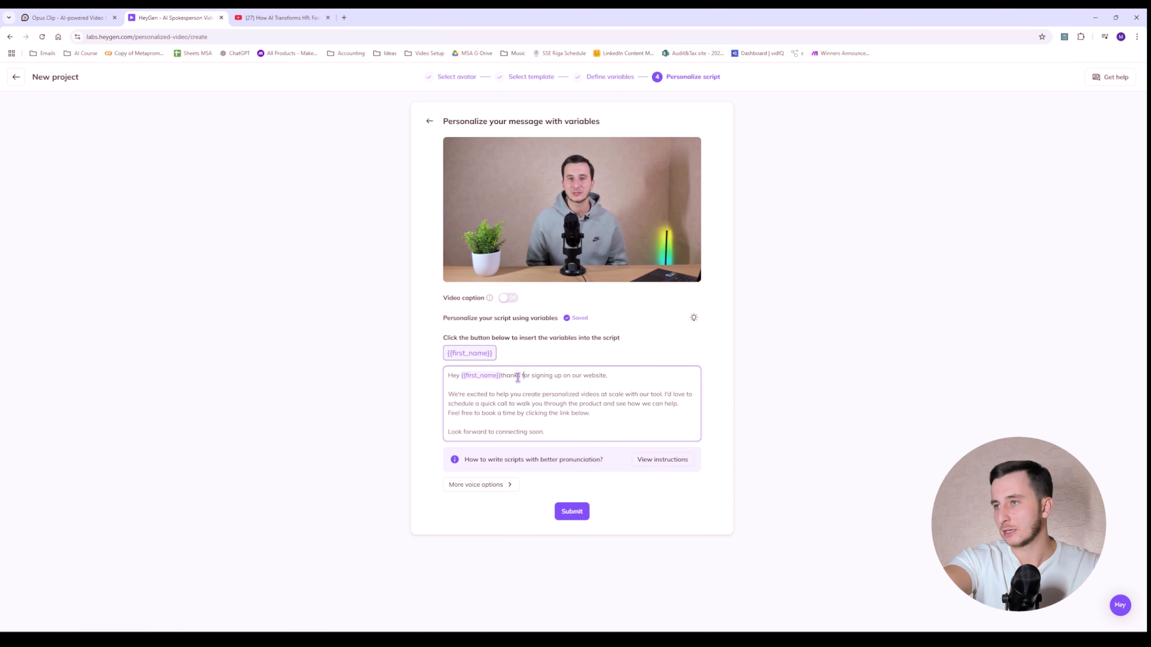
pyautogui.click(501, 376)
pyautogui.write(',')
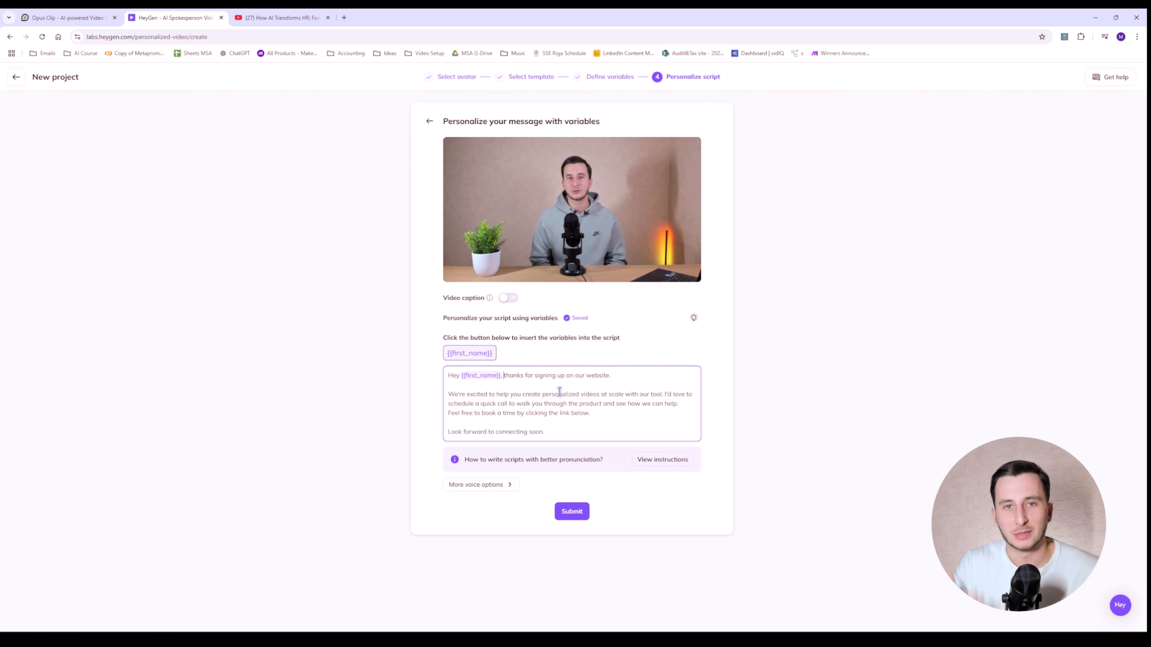
# Leave the new project and resend the email to the first contact in the Testing Mass Custom Videos project
pyautogui.click(417, 79)
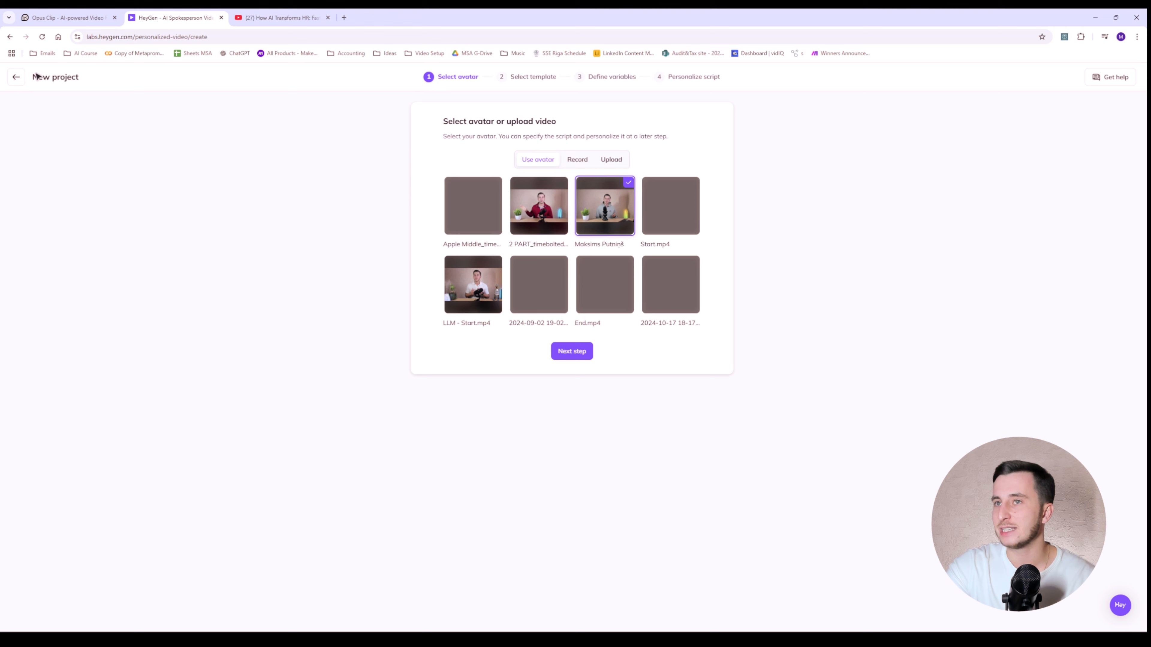
pyautogui.click(16, 77)
pyautogui.click(614, 94)
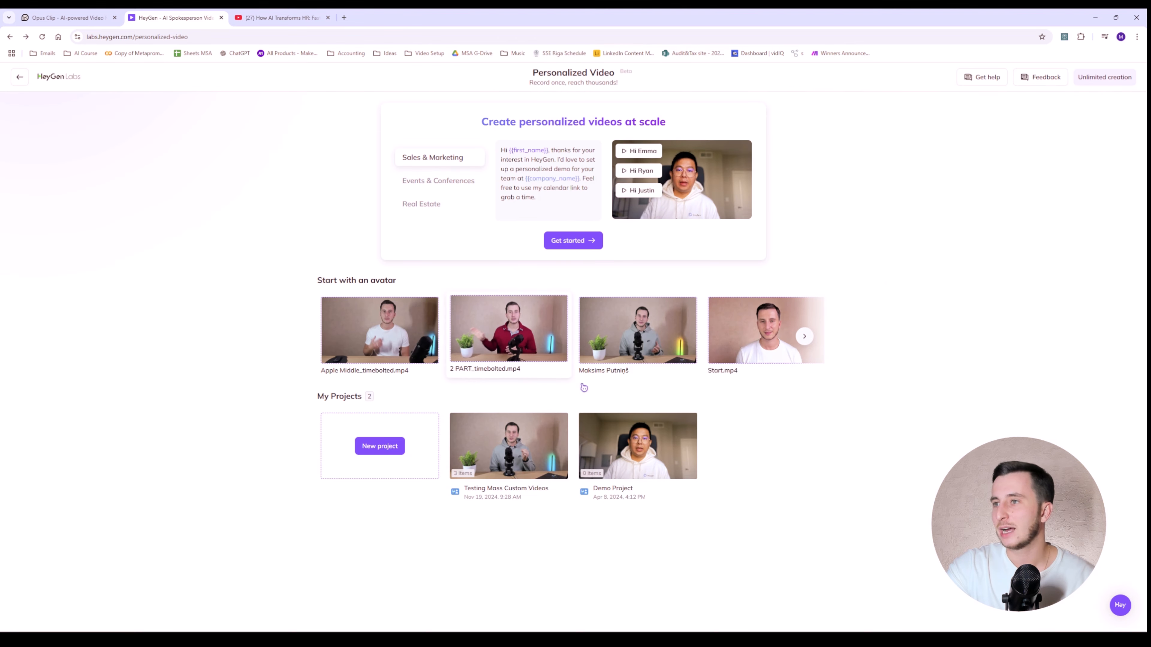
pyautogui.click(560, 441)
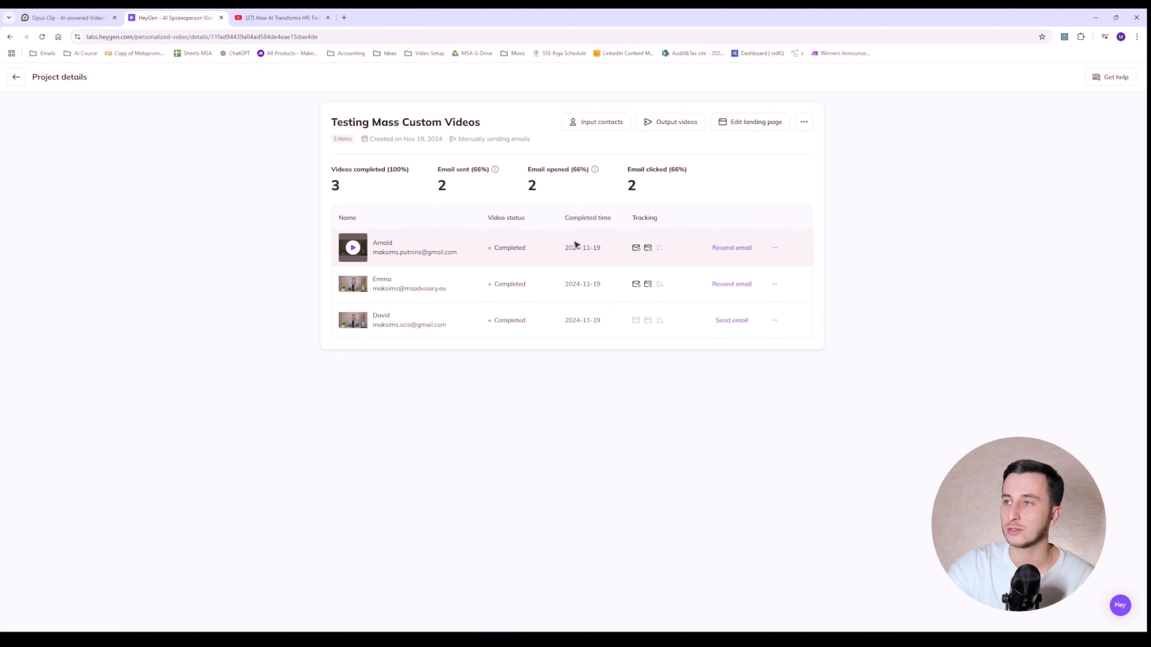
pyautogui.click(731, 247)
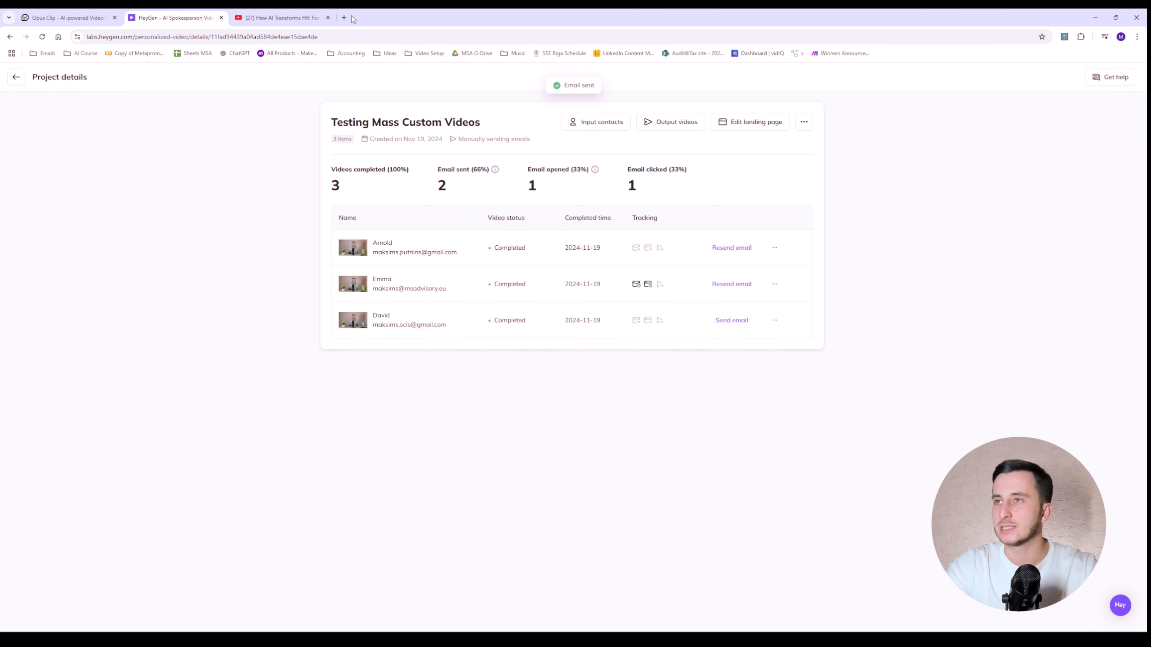
# Open Gmail in a new browser tab, switch to the recipient's account and close the original inbox
pyautogui.hotkey('ctrl', 't')
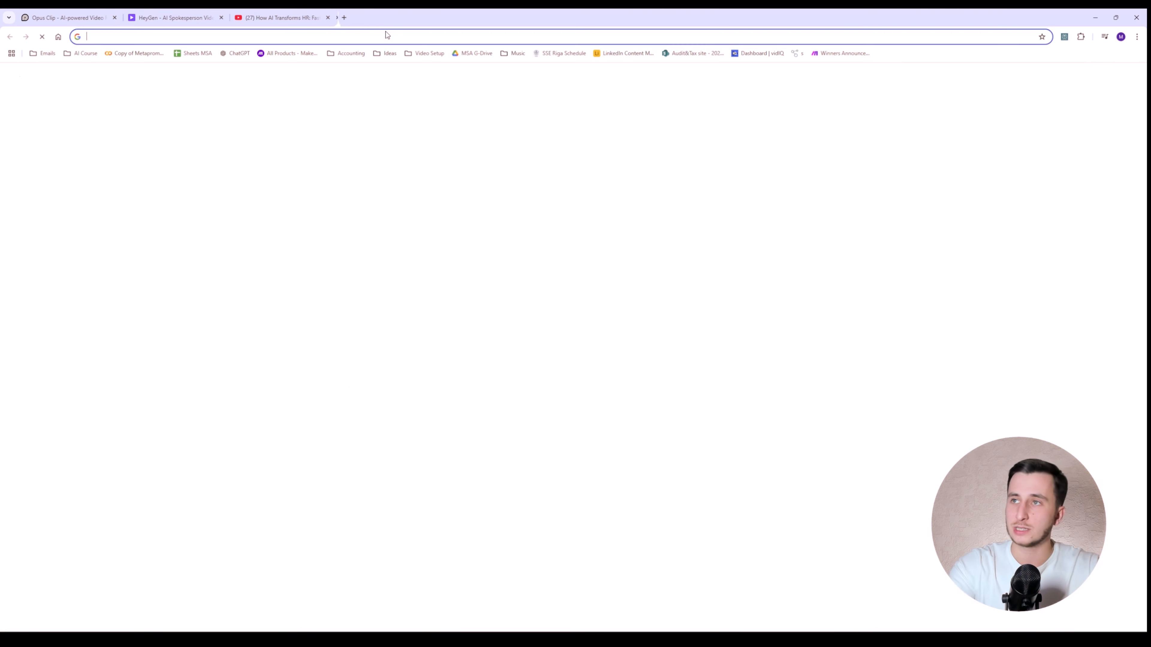
pyautogui.write('gmail.com')
pyautogui.press('Return')
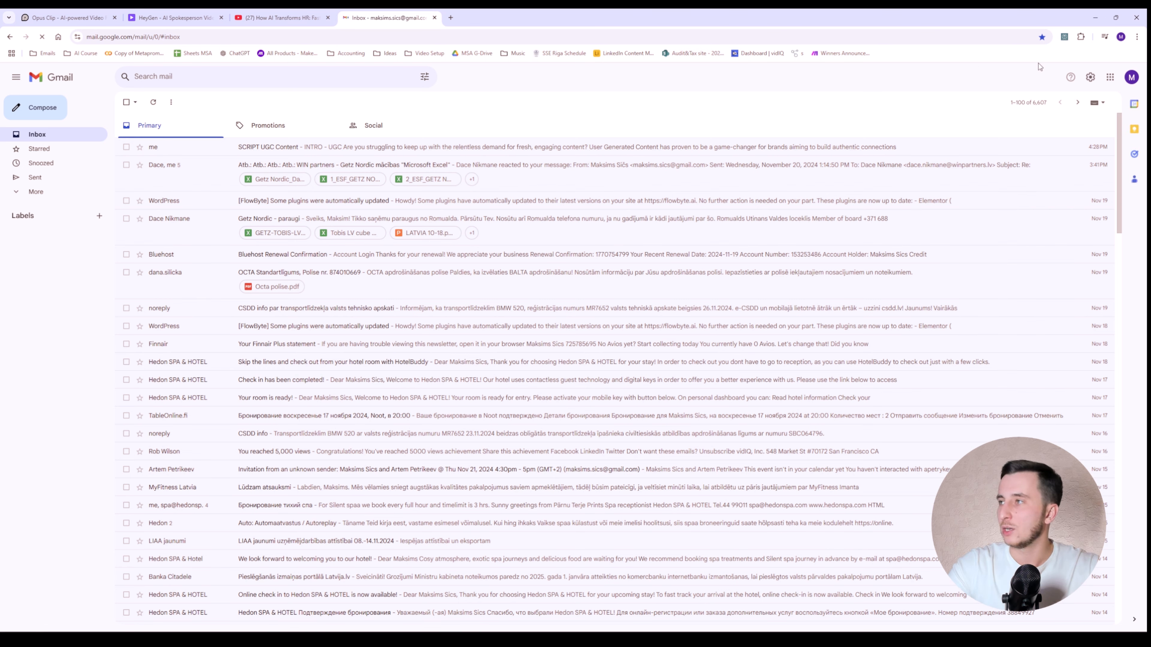
pyautogui.click(1131, 79)
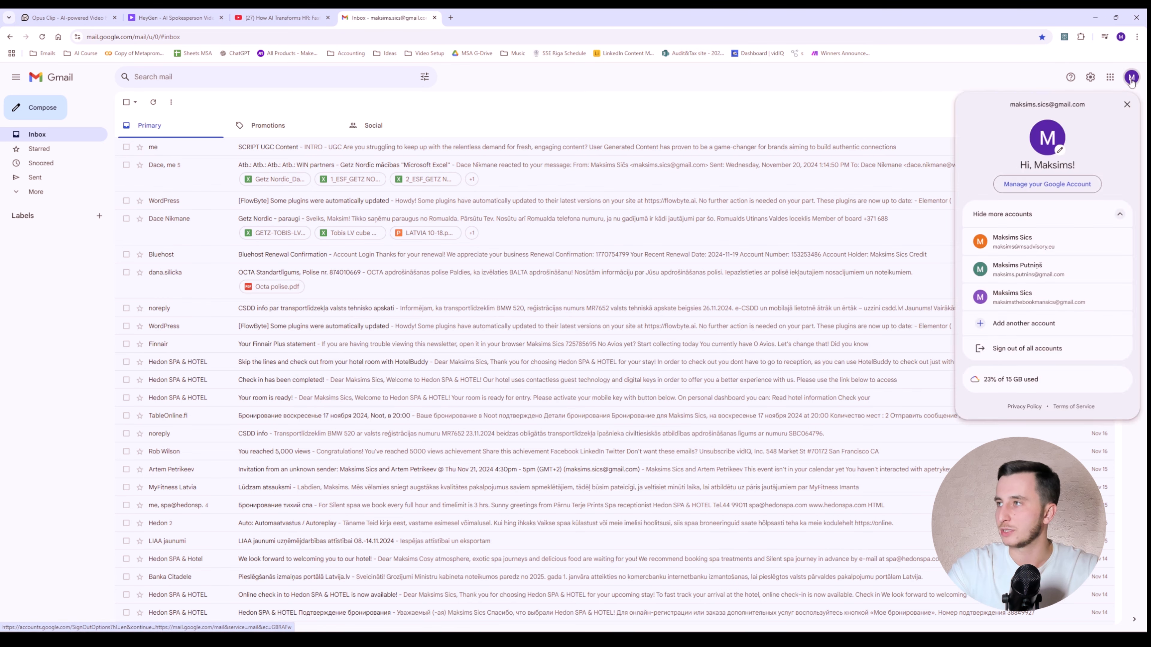
pyautogui.click(1014, 297)
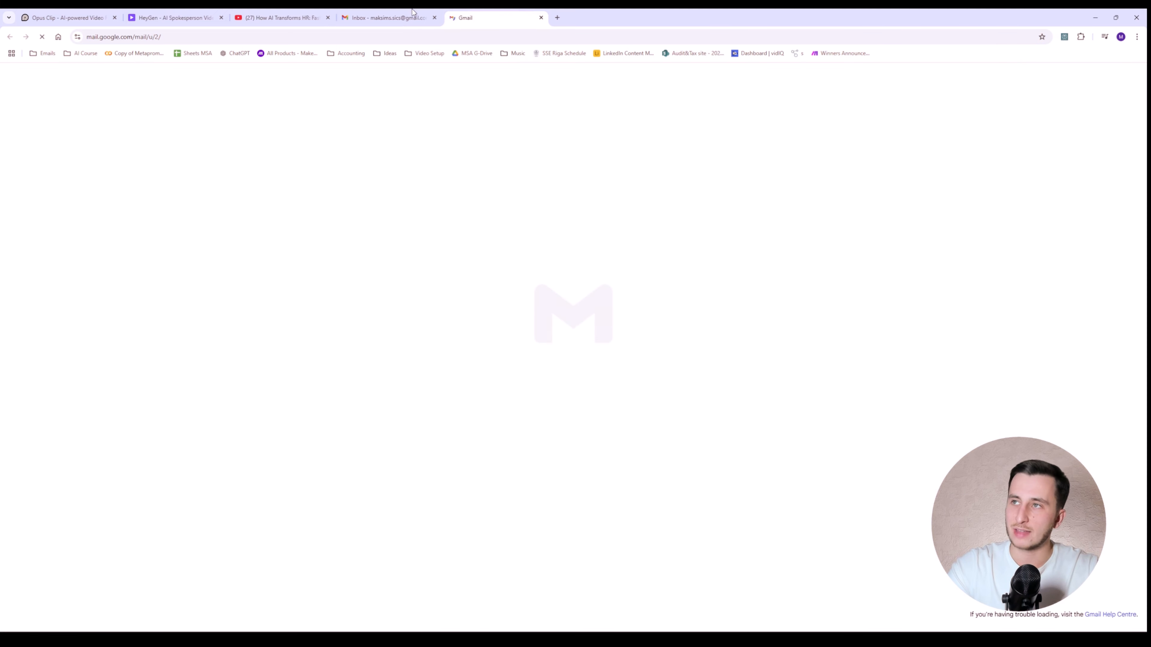
pyautogui.click(433, 18)
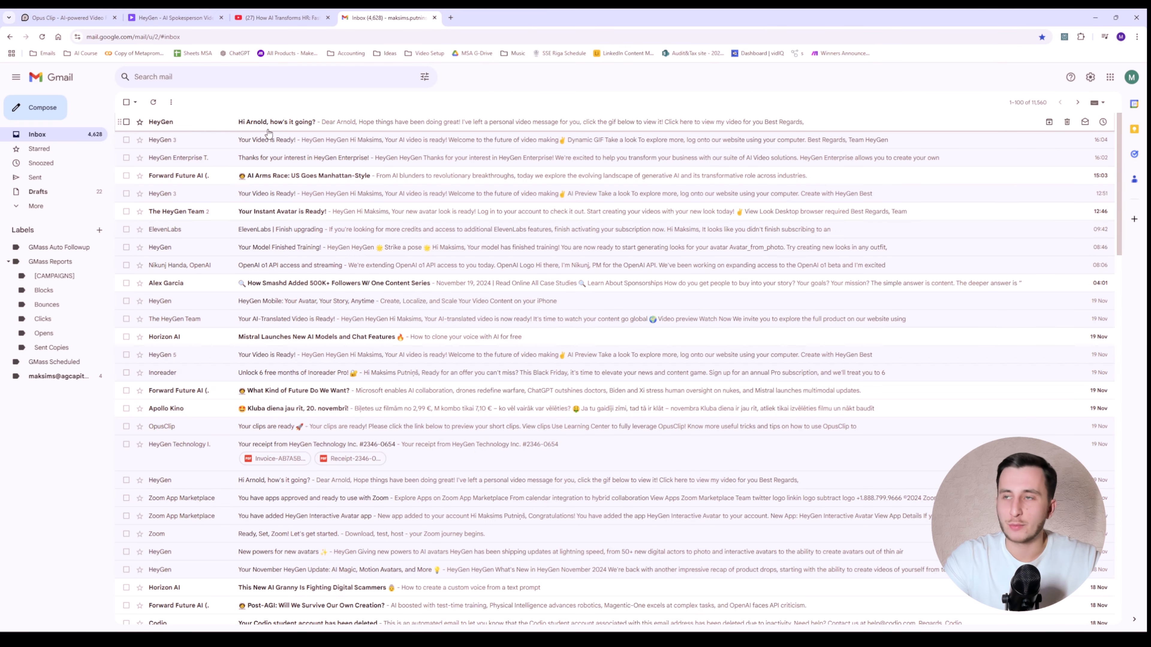
# Open the newest HeyGen email in the inbox and examine its personalized subject line, greeting and message text
pyautogui.click(276, 123)
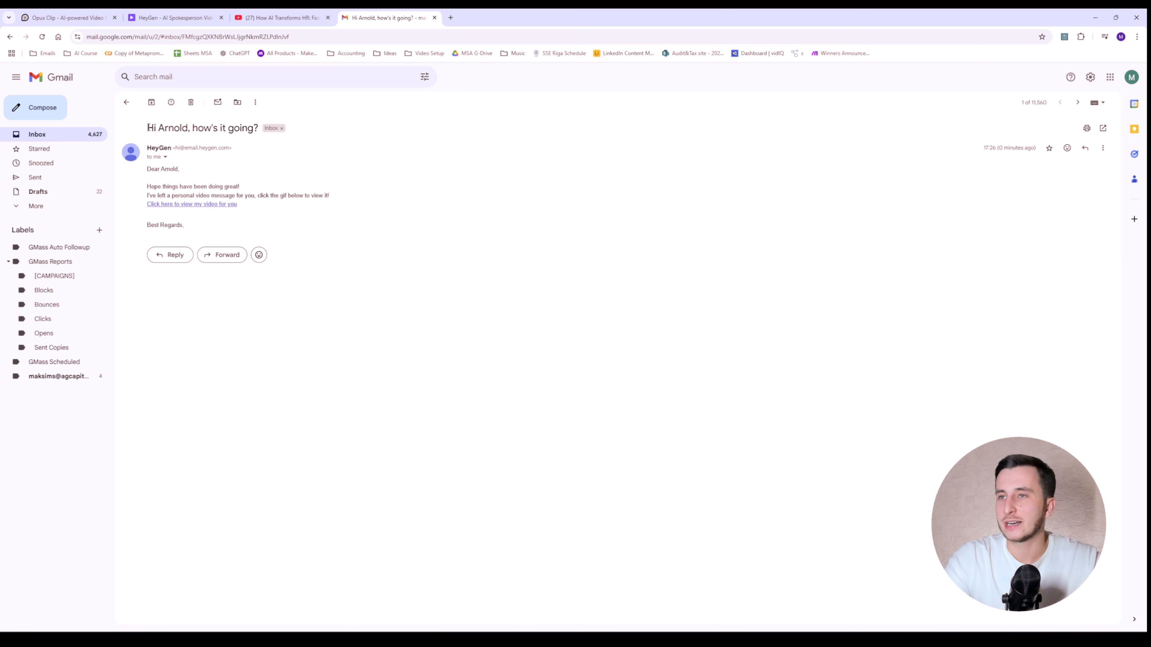
pyautogui.moveTo(142, 131); pyautogui.dragTo(261, 129)
pyautogui.click(252, 124)
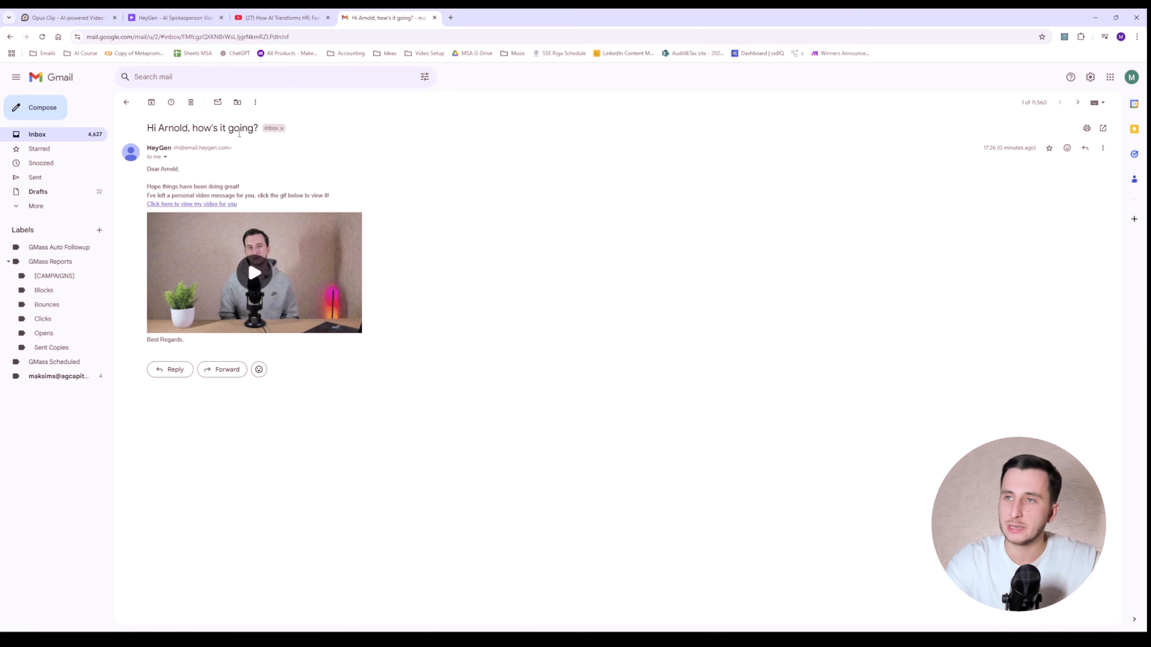
pyautogui.moveTo(171, 188); pyautogui.dragTo(249, 191)
pyautogui.click(202, 191)
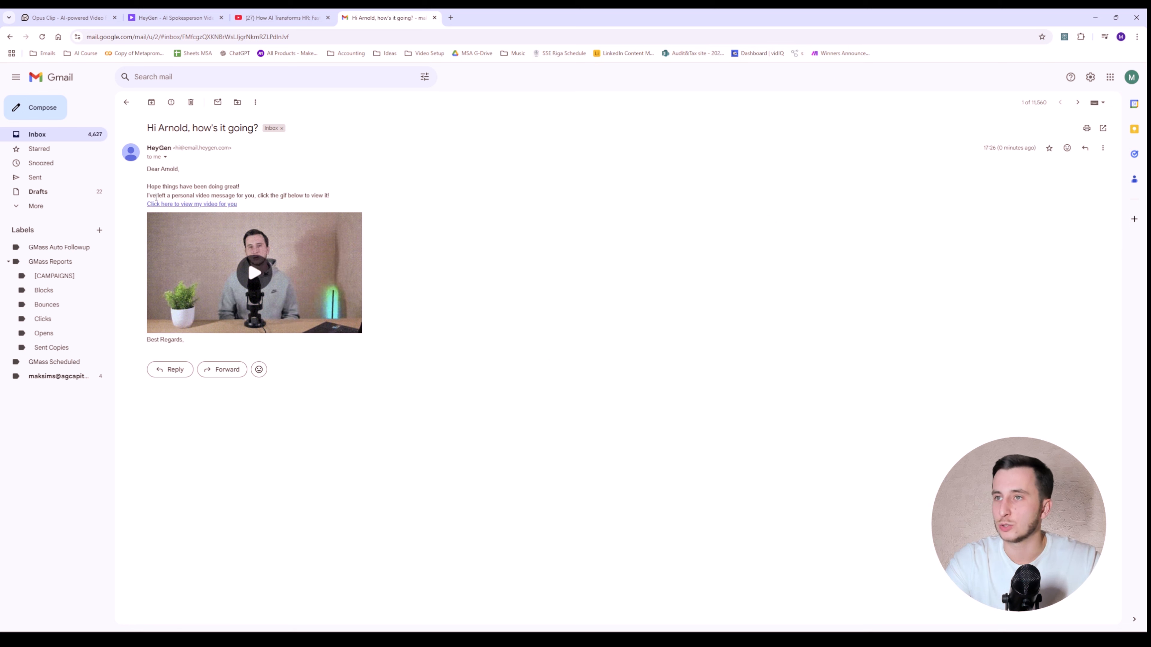
pyautogui.moveTo(172, 195); pyautogui.dragTo(158, 172)
pyautogui.click(256, 198)
pyautogui.click(166, 181)
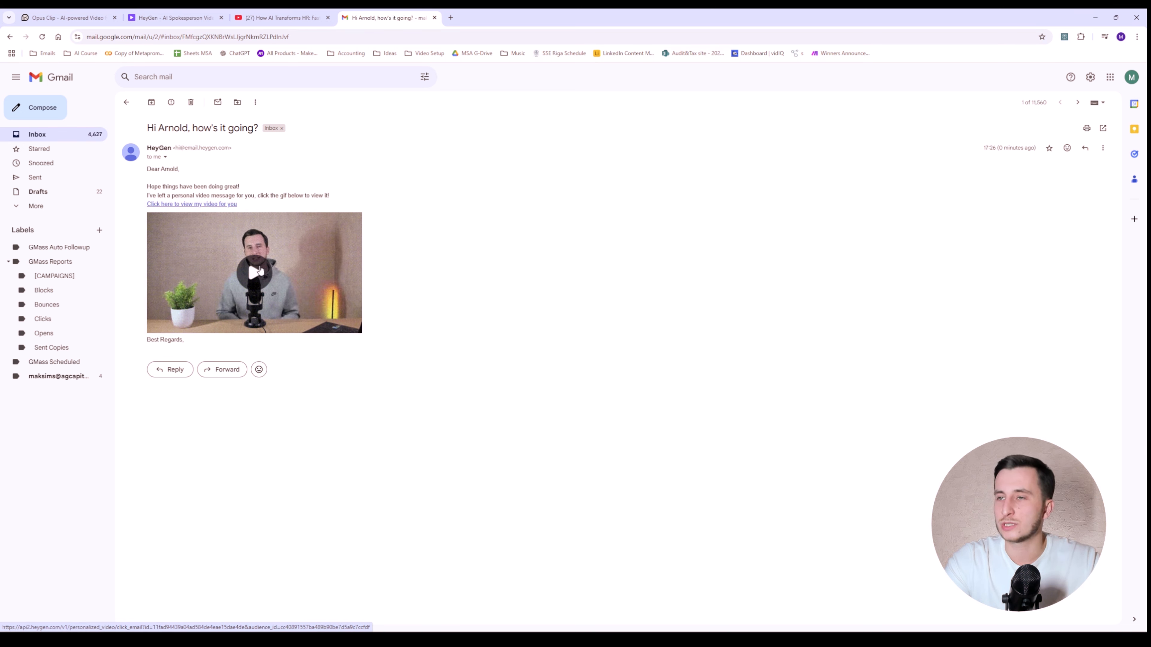
# Open the personalized video's landing page from the email, play the video briefly and pause it
pyautogui.click(311, 247)
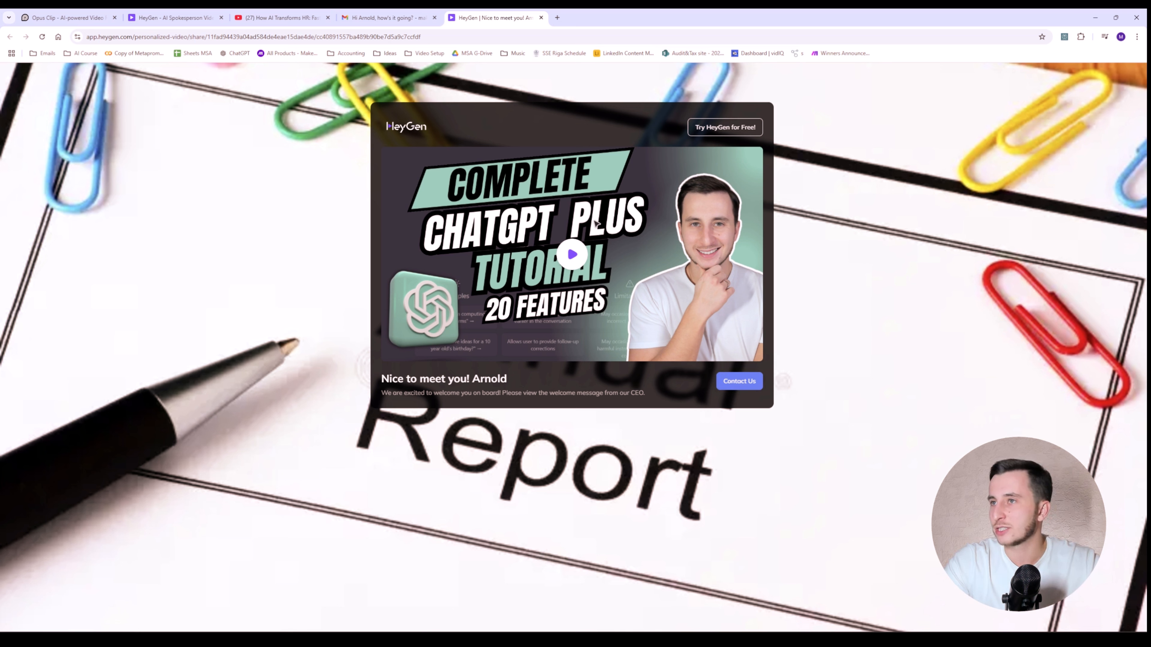
pyautogui.click(573, 252)
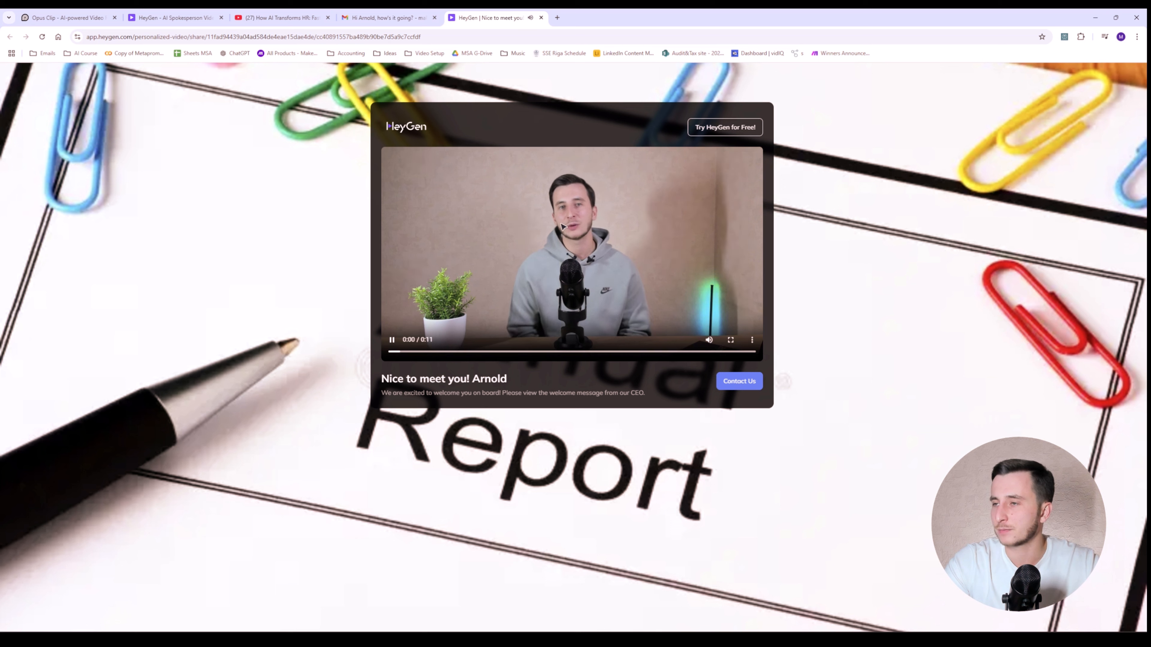
pyautogui.click(605, 261)
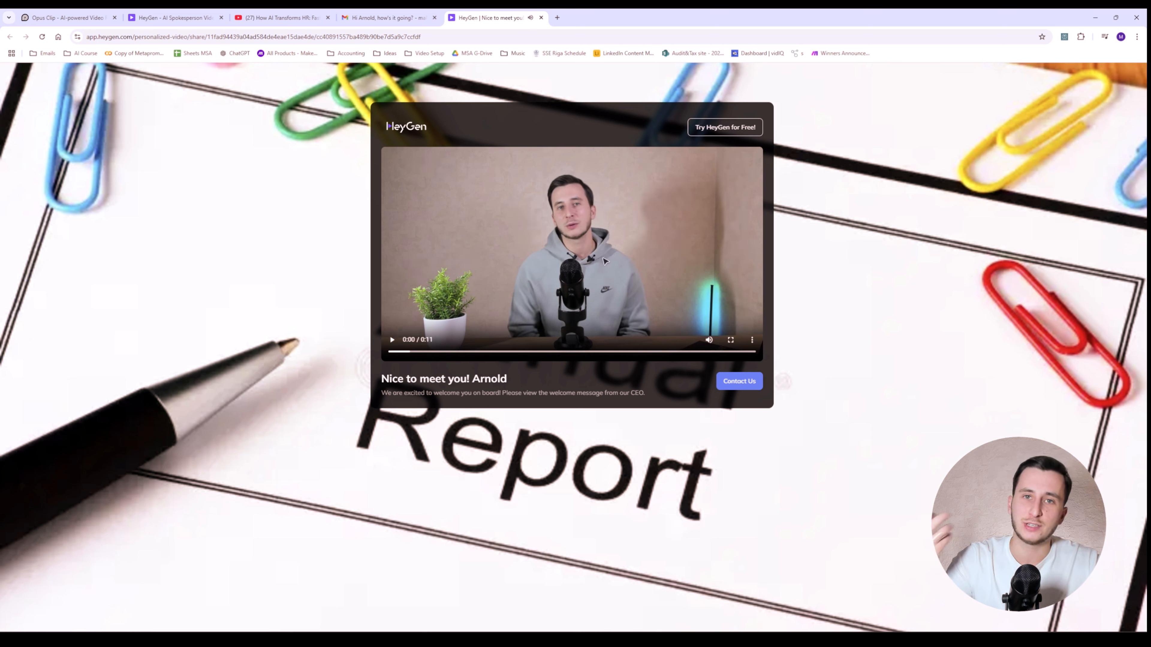
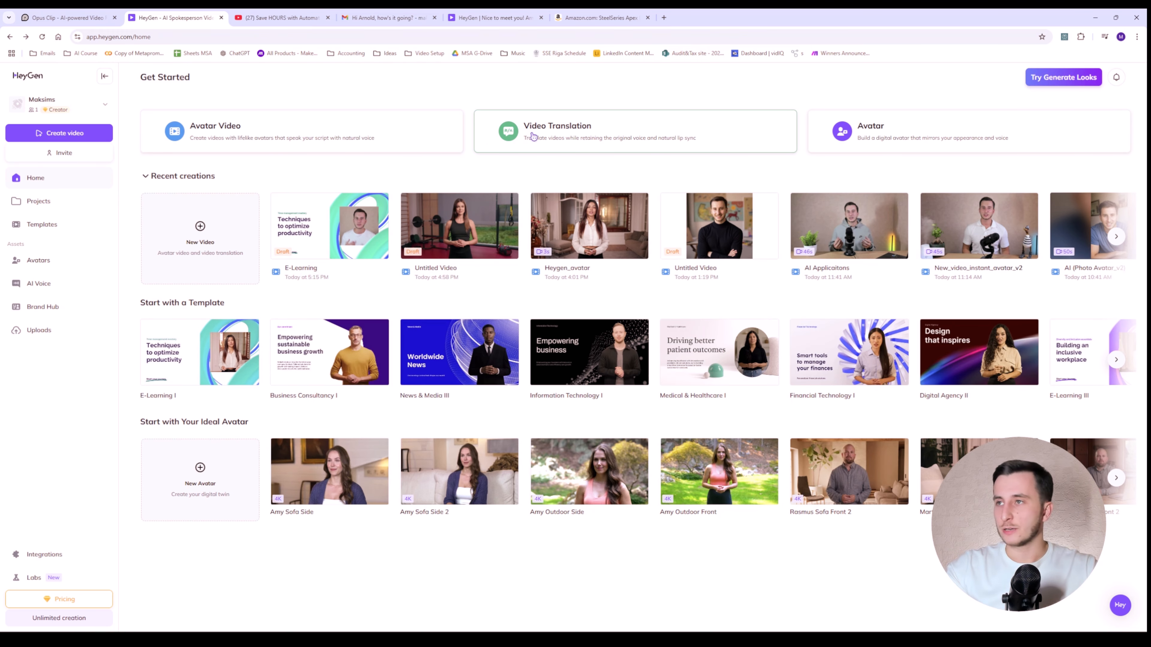
# Start a new video translation from the URL of the YouTube video "Save HOURS with Automated Emails from Excel using Make.com"
pyautogui.click(533, 136)
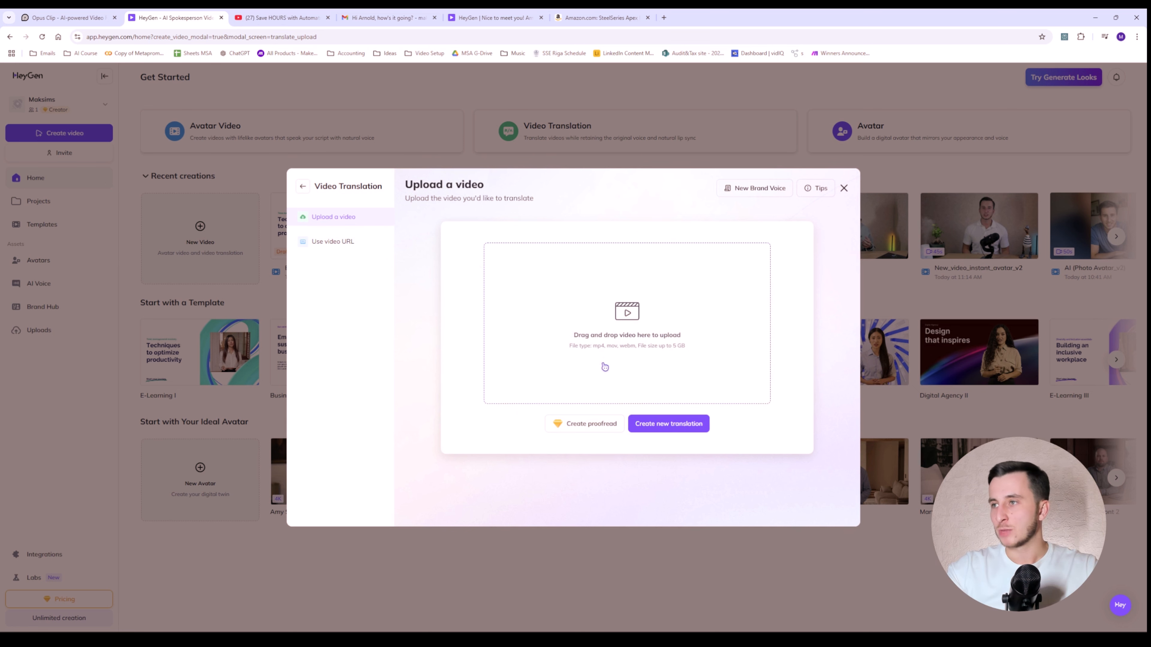
pyautogui.click(345, 242)
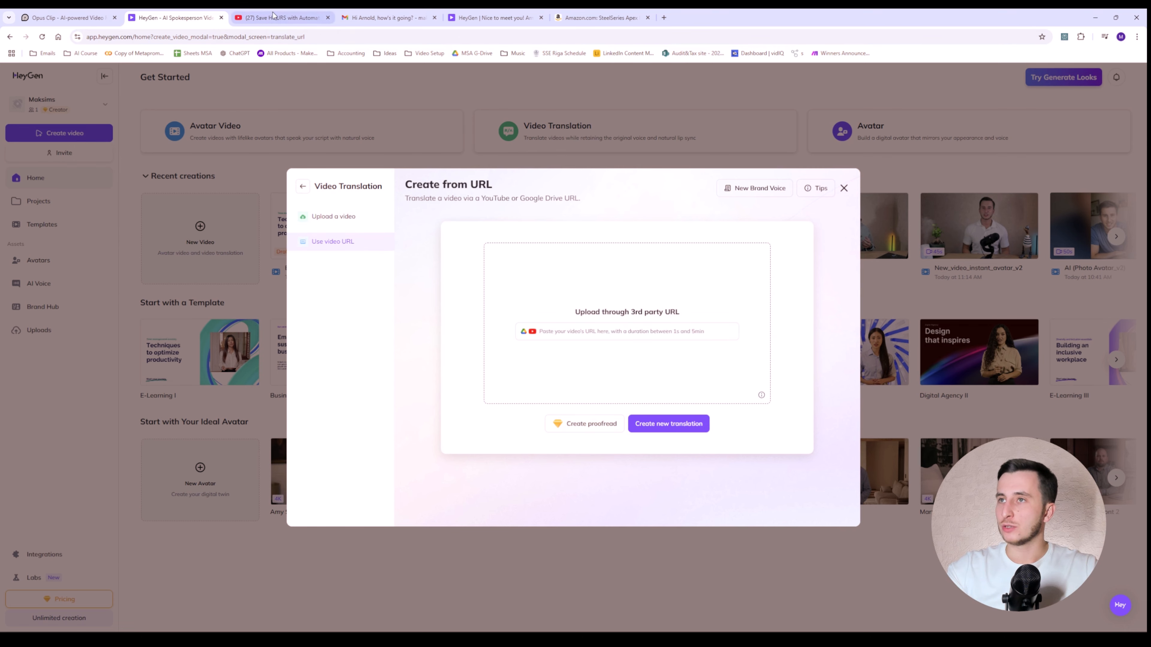
pyautogui.click(281, 17)
pyautogui.click(299, 37)
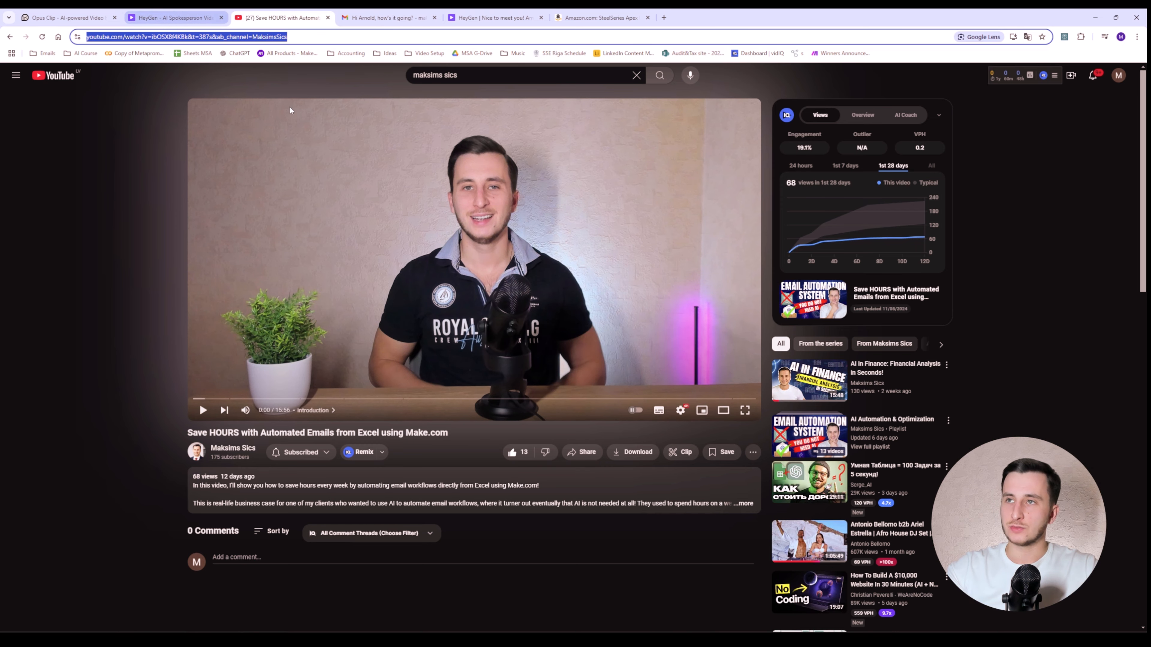
pyautogui.click(165, 14)
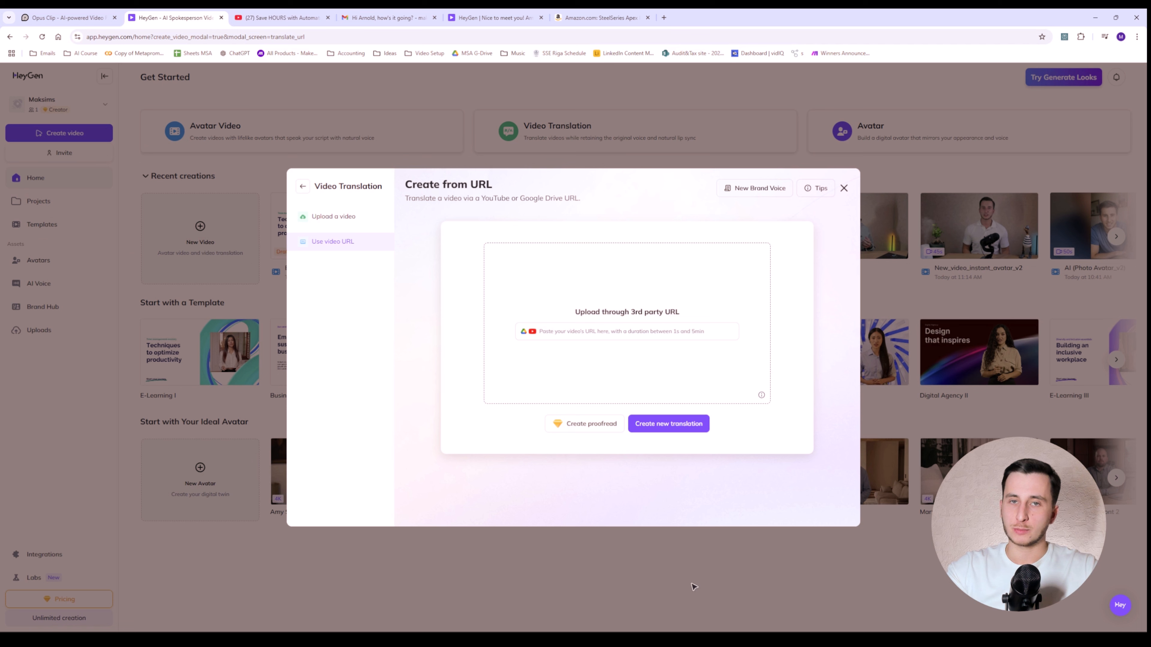
pyautogui.click(575, 331)
pyautogui.hotkey('ctrl', 'v')
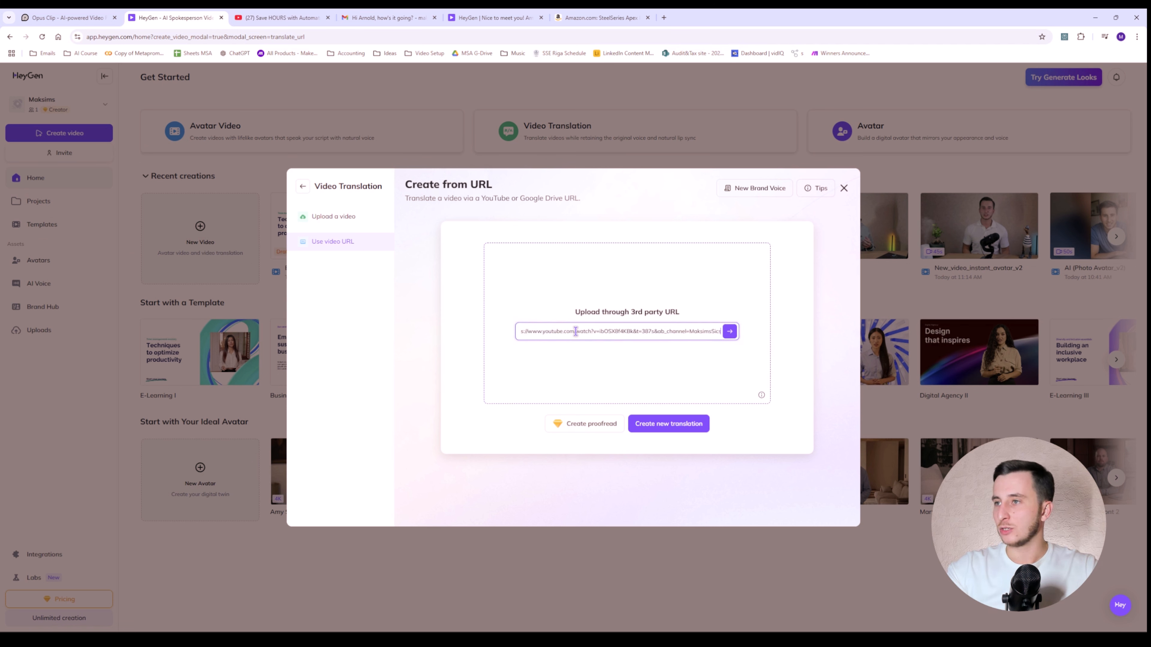
pyautogui.click(703, 424)
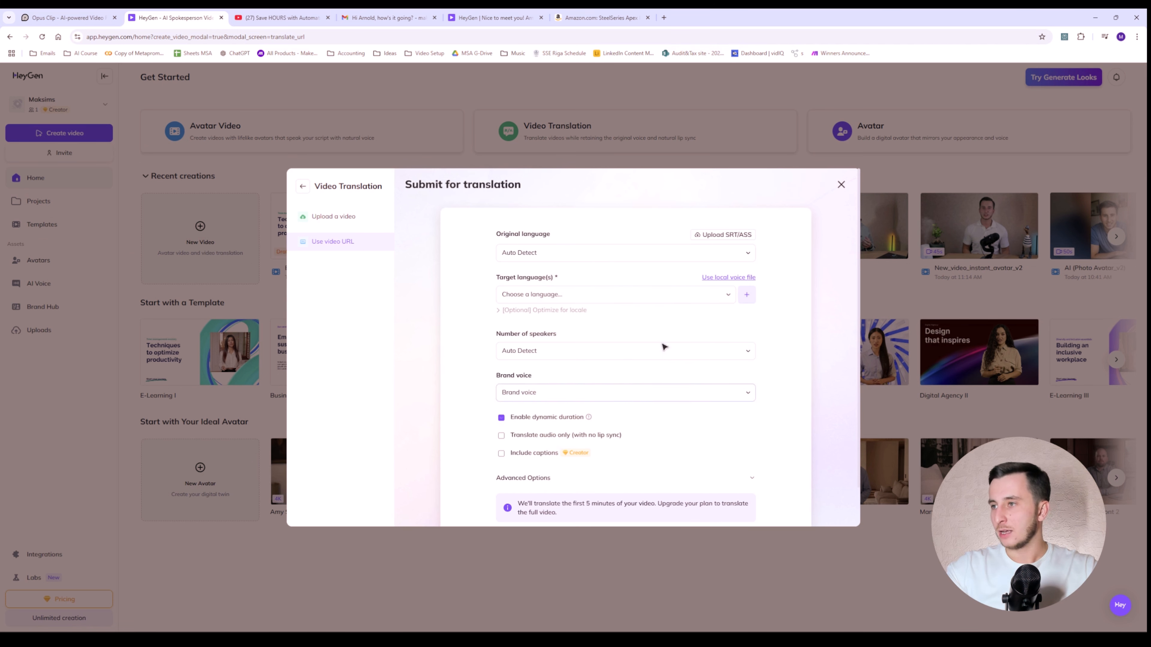
# Set the translation's original language to English, target language to Russian and number of speakers to 1, and review the remaining options
pyautogui.click(561, 254)
pyautogui.write('english')
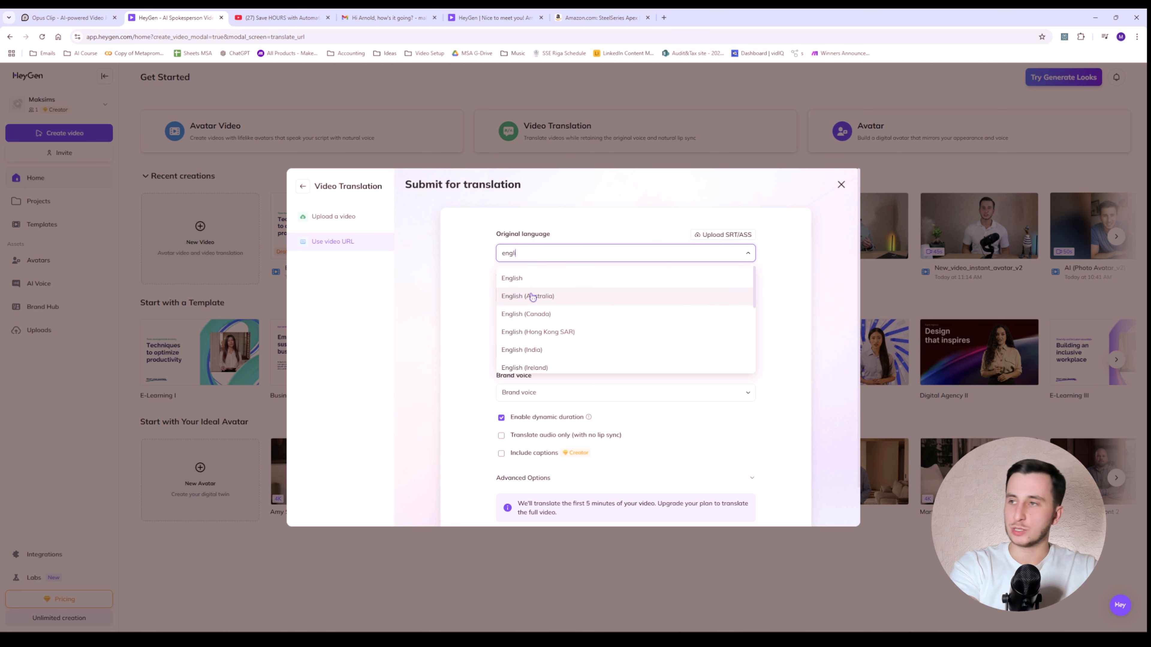
pyautogui.click(536, 282)
pyautogui.click(556, 295)
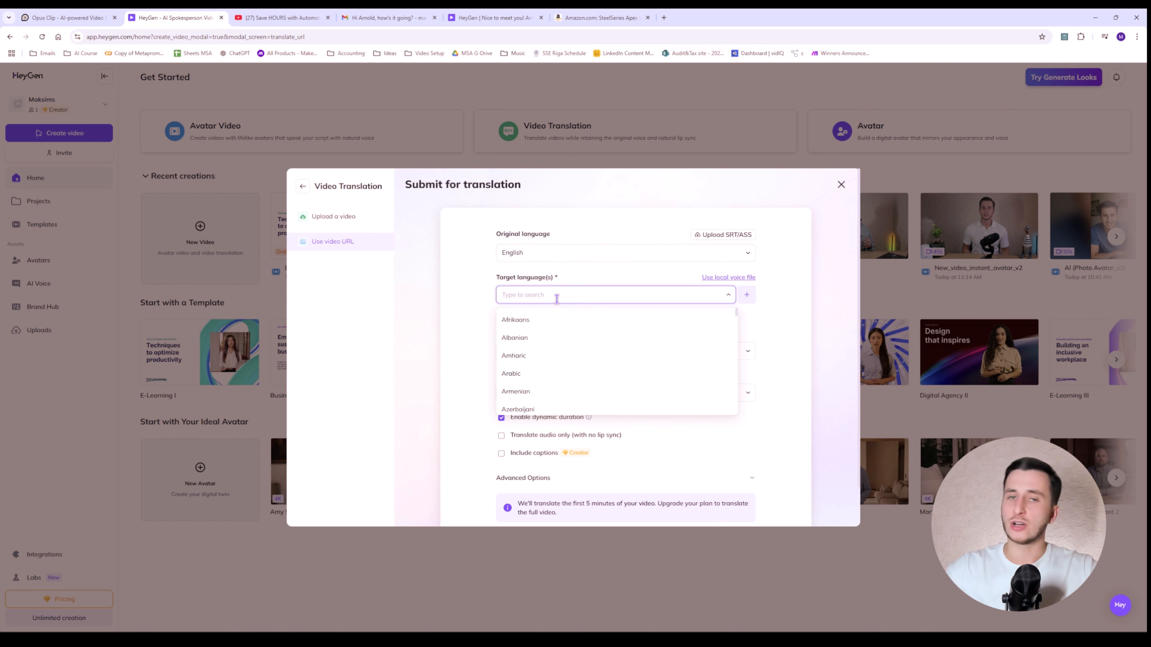
pyautogui.write('russian')
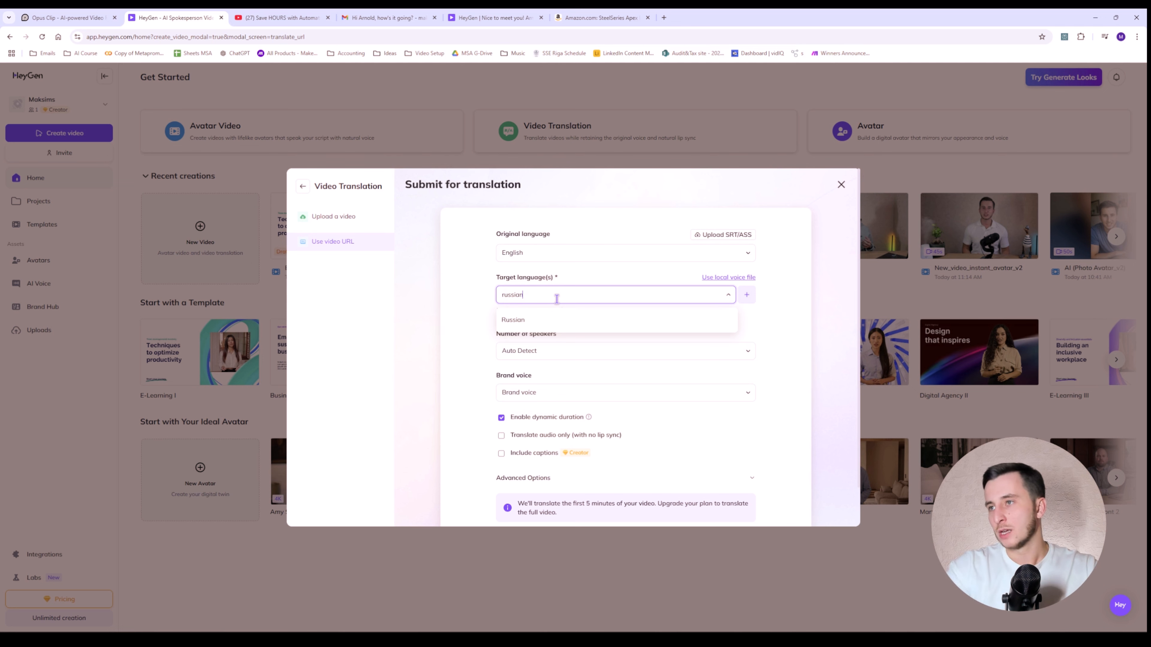
pyautogui.click(526, 319)
pyautogui.click(537, 349)
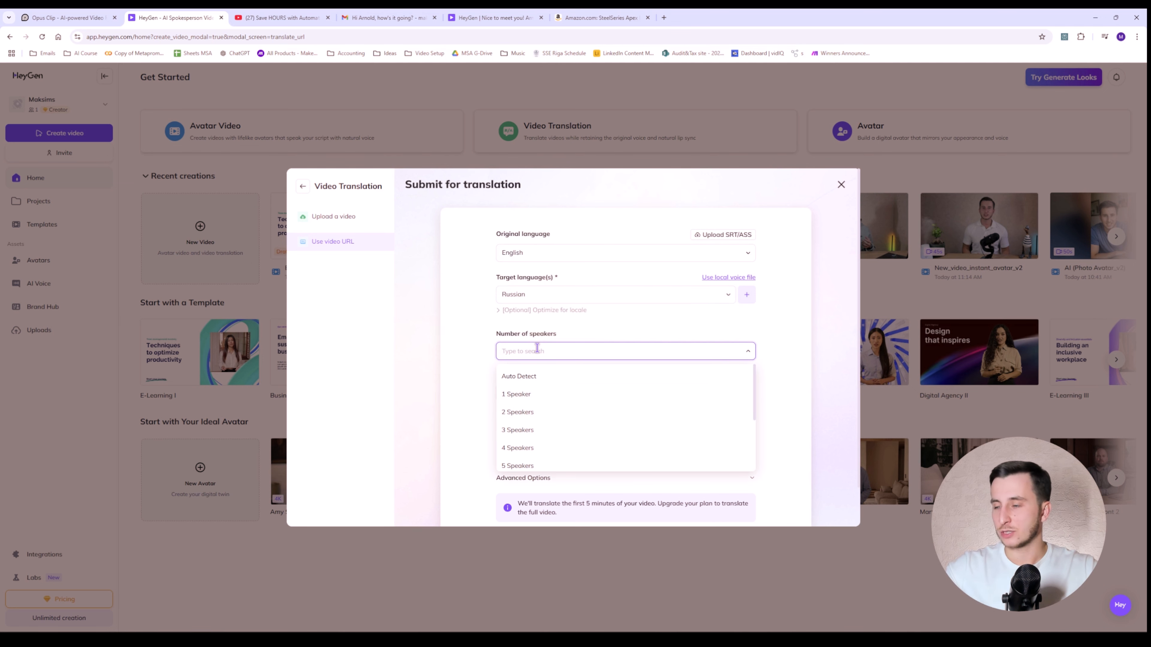
pyautogui.click(546, 395)
pyautogui.scroll(-1, 521, 381)
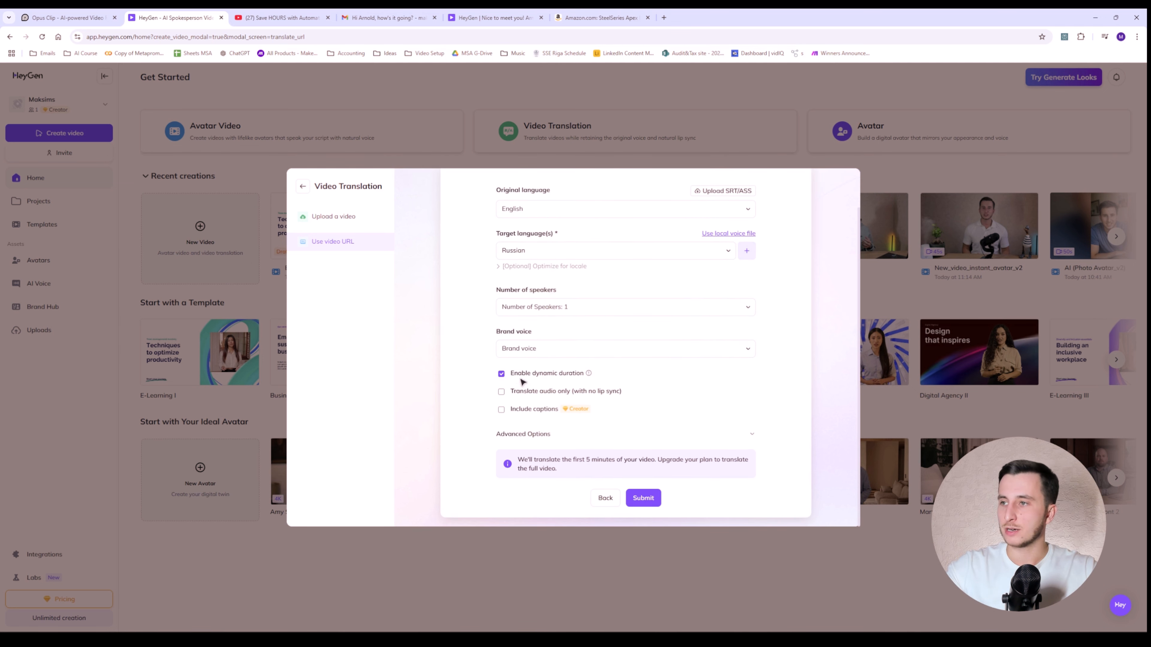
pyautogui.scroll(1, 652, 448)
pyautogui.scroll(-1, 665, 345)
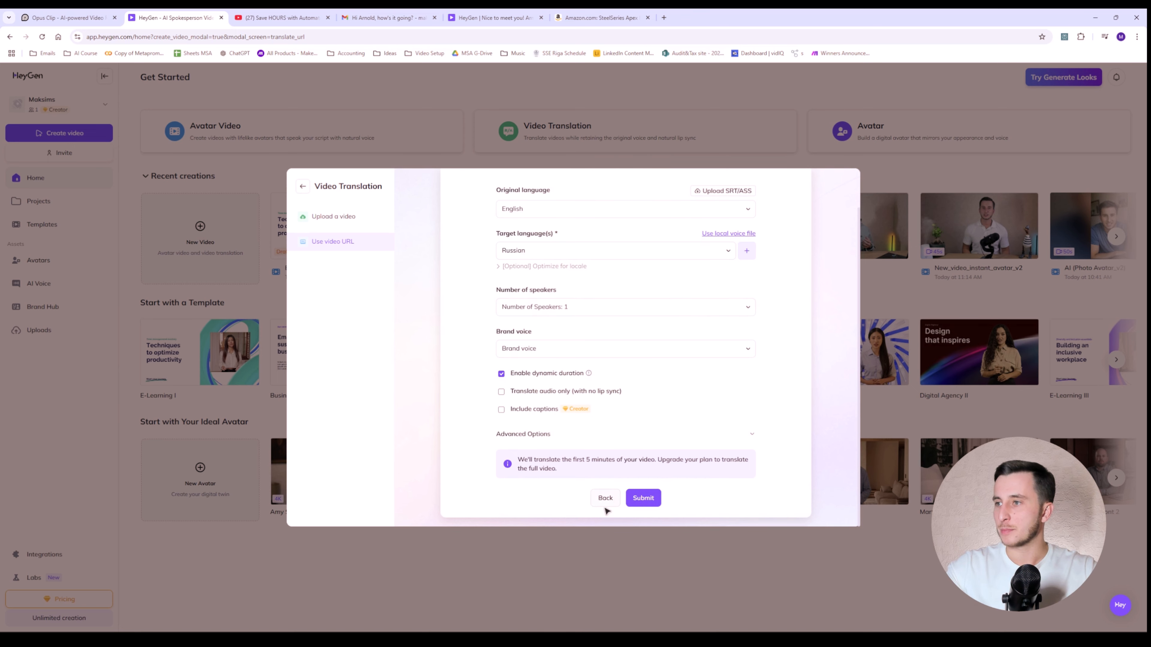
# Leave the Video Translation setup without submitting and locate the finished Russian Video Translation among the recent creations
pyautogui.click(603, 497)
pyautogui.click(843, 188)
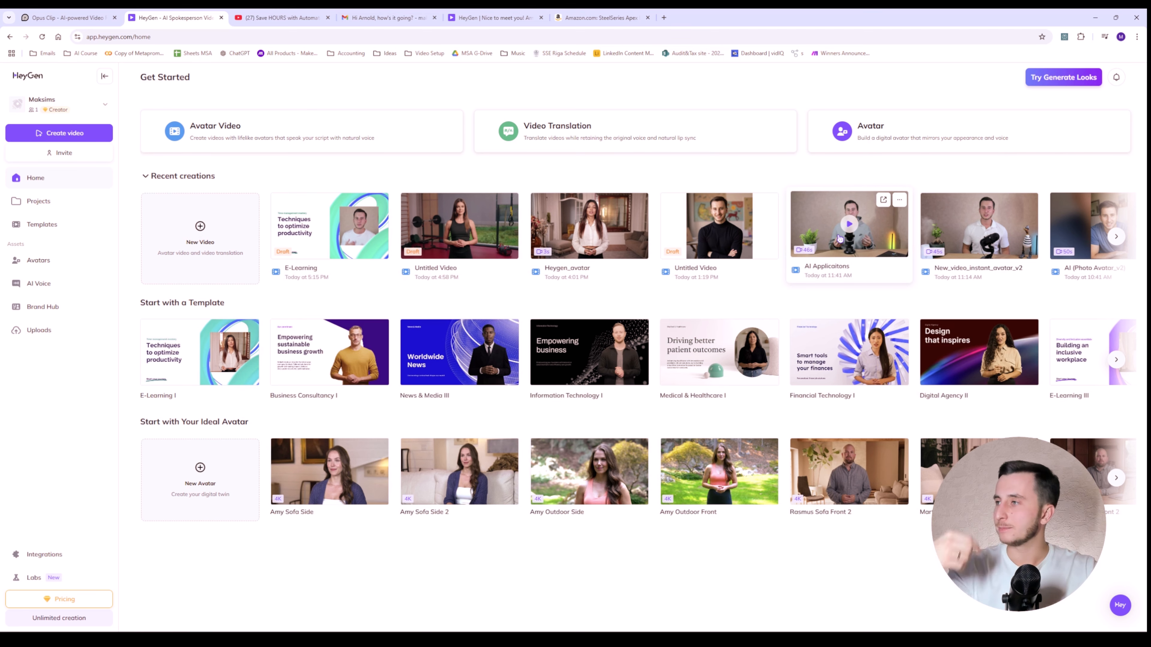
pyautogui.hscroll(5, 844, 201)
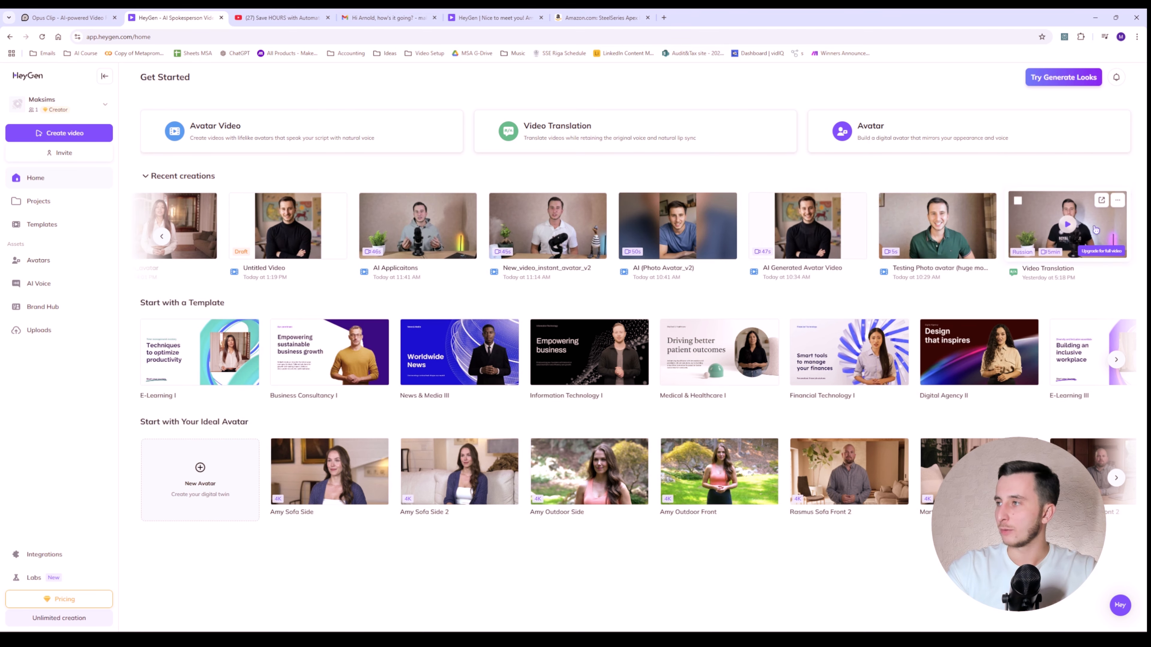
# Play the original YouTube video briefly, then play the finished Russian translation in HeyGen to compare them
pyautogui.click(253, 12)
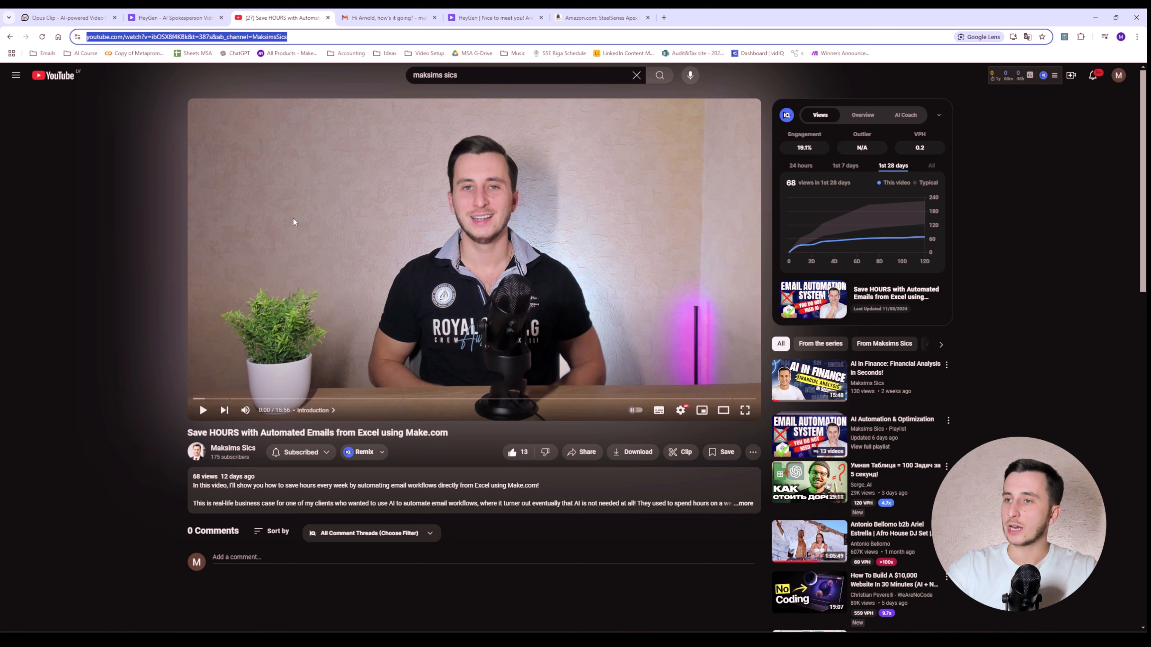
pyautogui.click(328, 216)
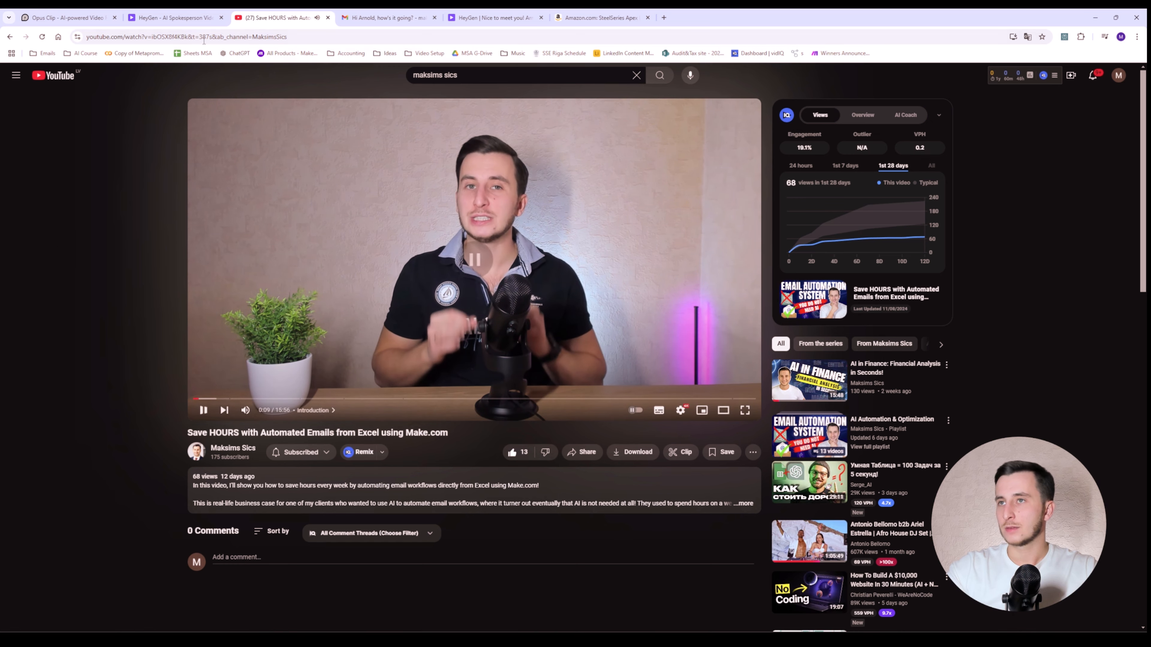
pyautogui.click(172, 17)
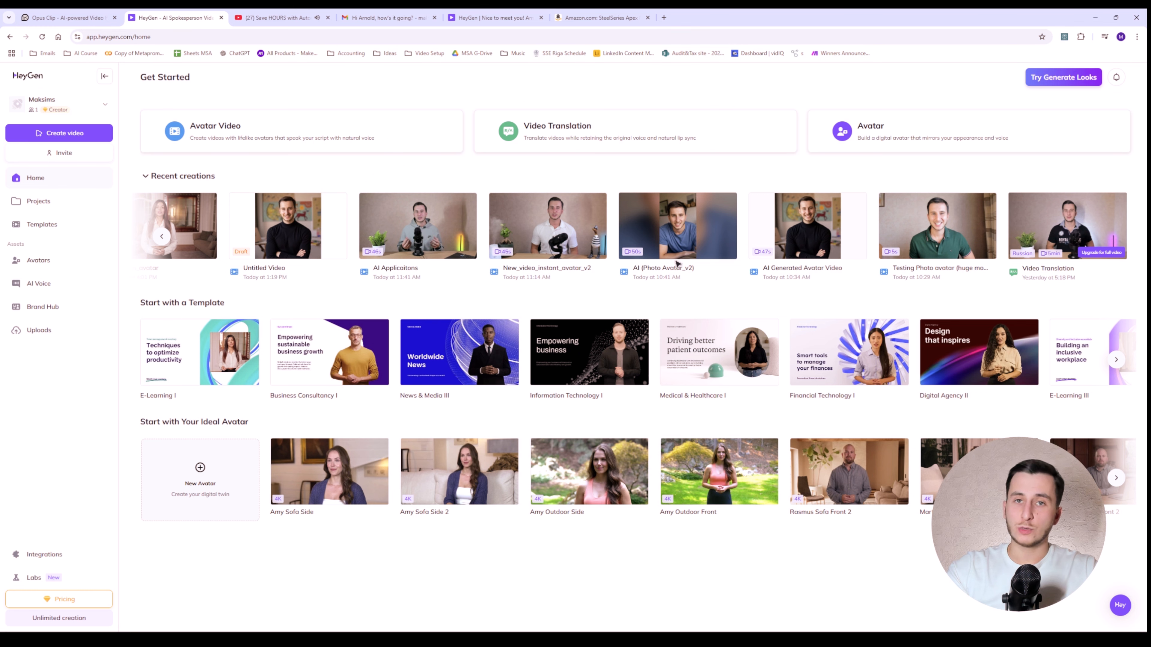
pyautogui.click(1066, 222)
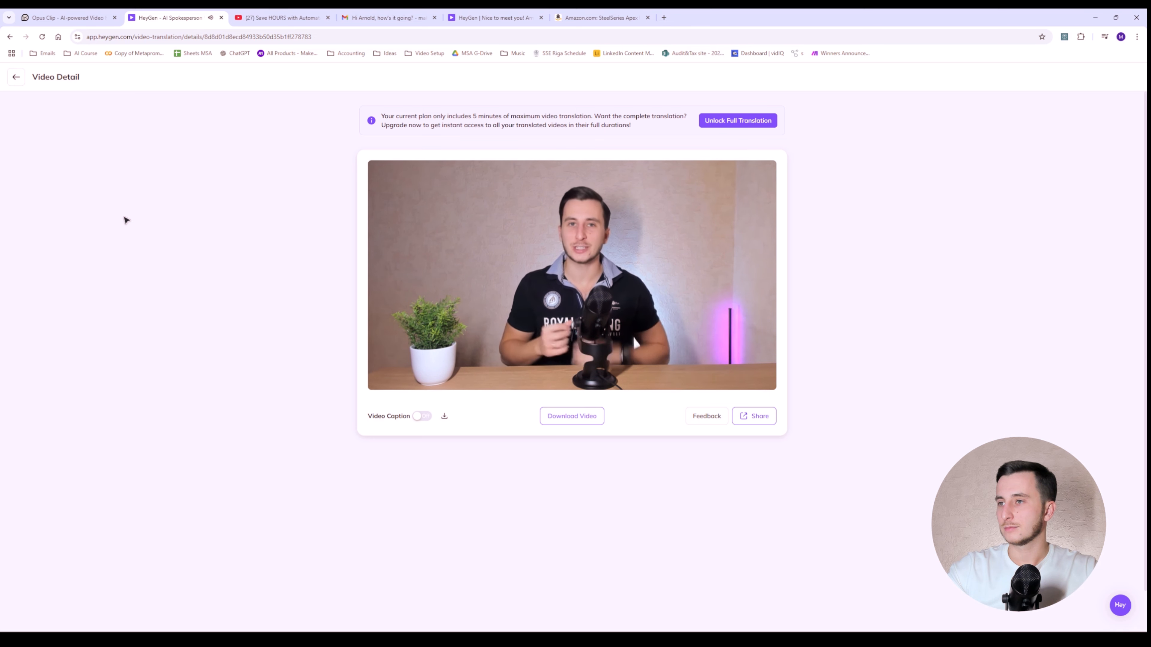
pyautogui.click(427, 236)
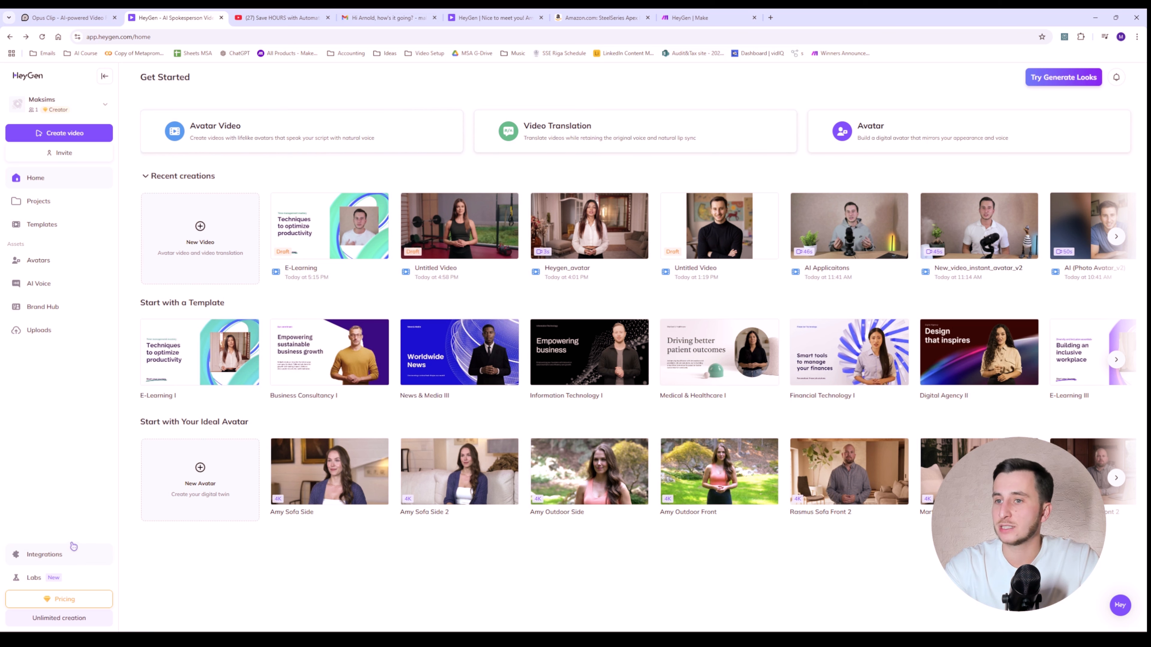
# Open the API page of the space settings, where the HeyGen API token is managed
pyautogui.click(64, 113)
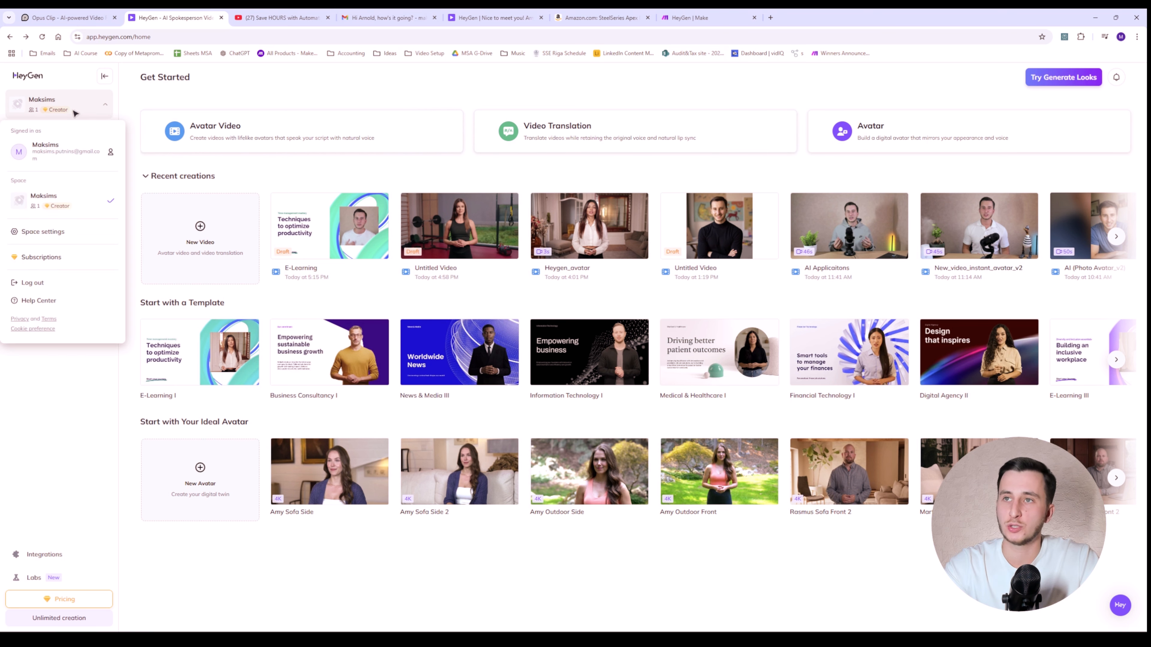
pyautogui.click(44, 232)
pyautogui.click(45, 221)
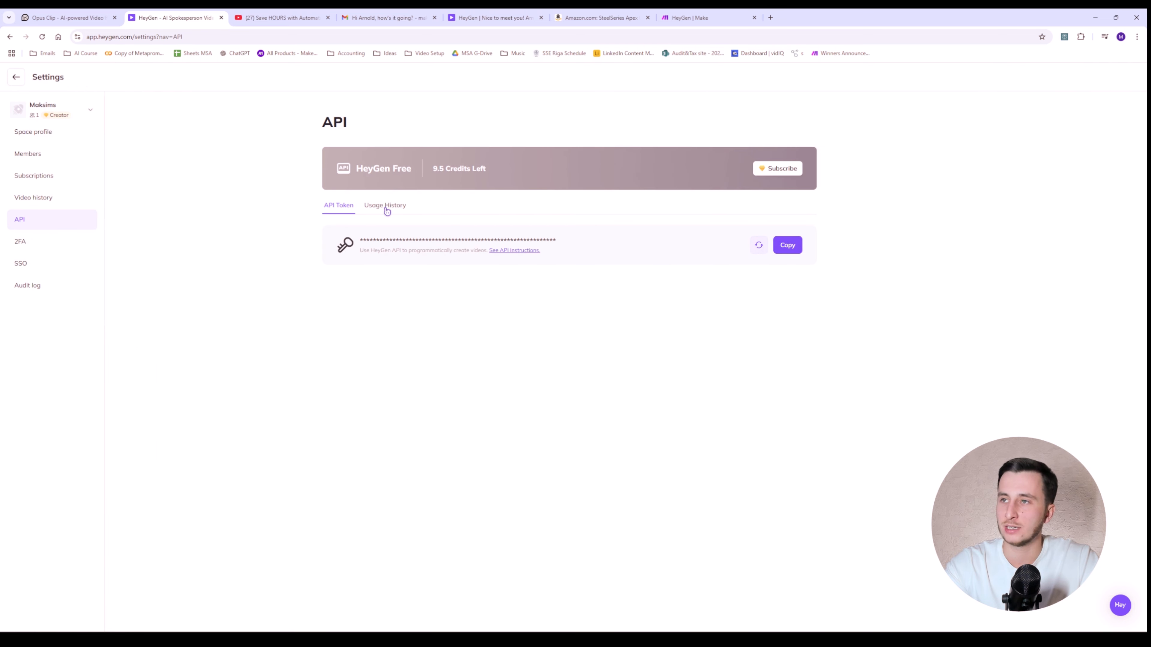
# Switch to Make, open the HeyGen scenario for editing and examine its HTTP modules
pyautogui.click(708, 17)
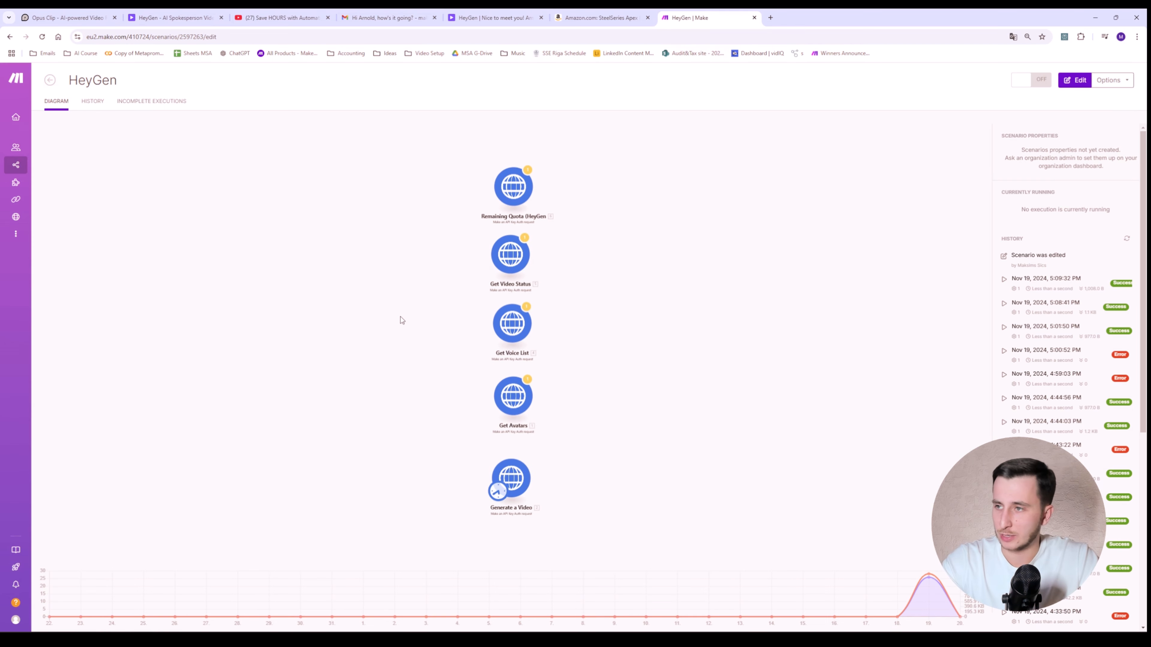
pyautogui.scroll(3, 491, 422)
pyautogui.moveTo(494, 426); pyautogui.dragTo(295, 250)
pyautogui.scroll(8, 324, 473)
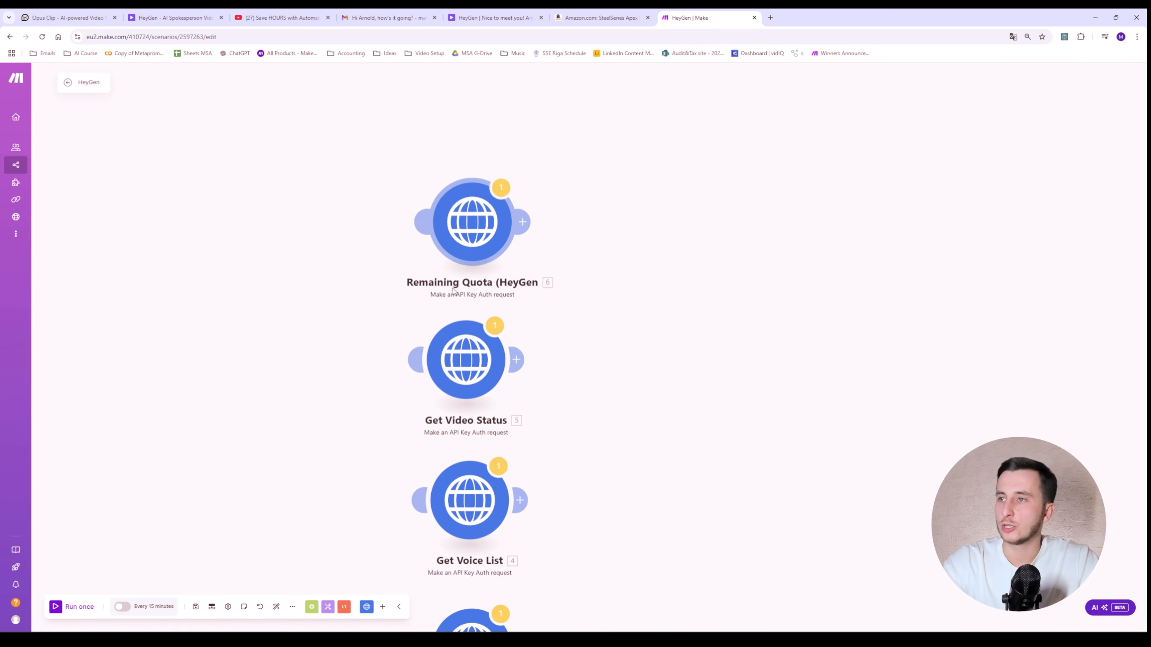
pyautogui.scroll(-4, 322, 282)
pyautogui.moveTo(337, 273); pyautogui.dragTo(330, 215)
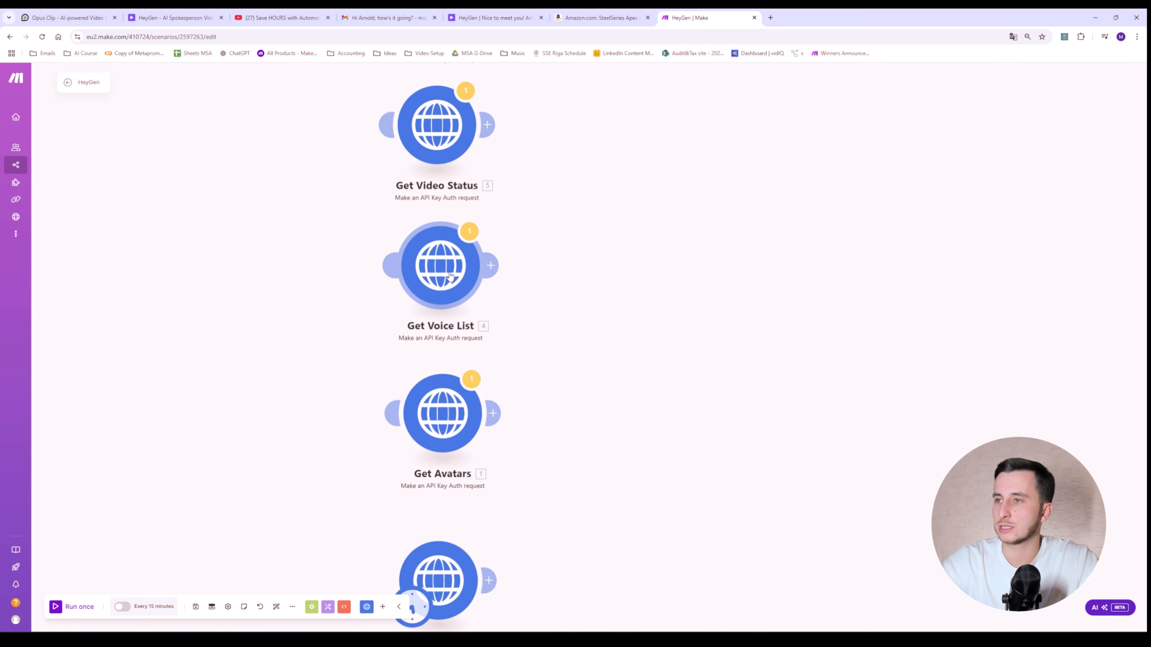
# Add an unlinked module to search the app list for "heygen", then delete the empty module
pyautogui.rightClick(624, 275)
pyautogui.click(651, 284)
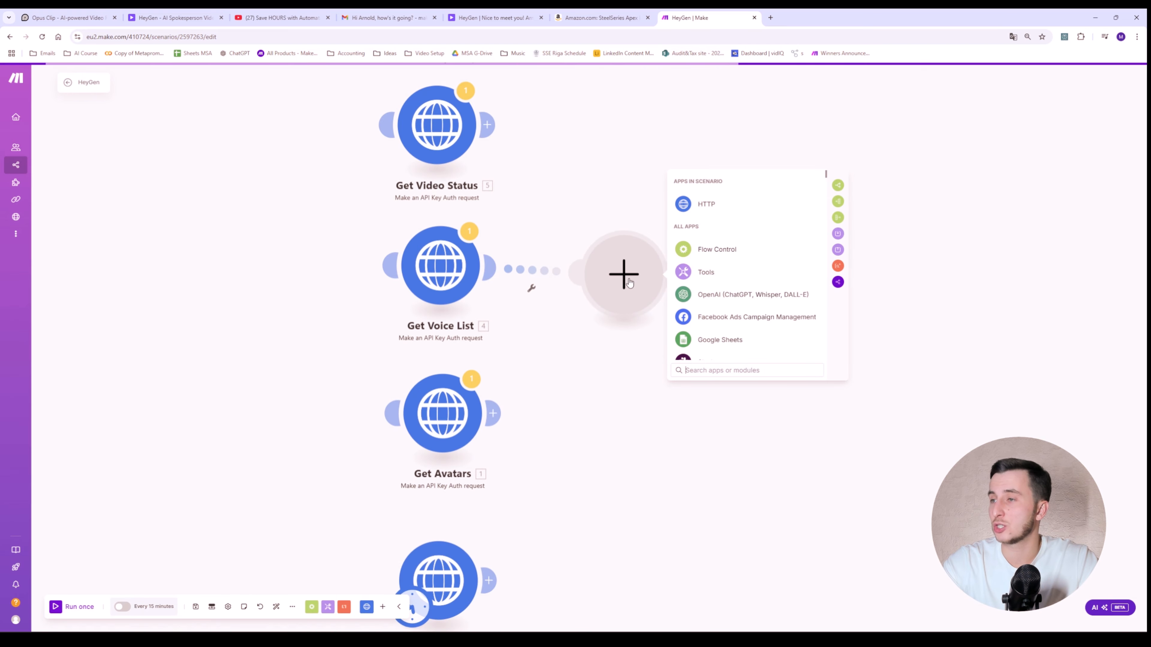
pyautogui.moveTo(629, 282); pyautogui.dragTo(742, 304)
pyautogui.rightClick(615, 284)
pyautogui.click(639, 304)
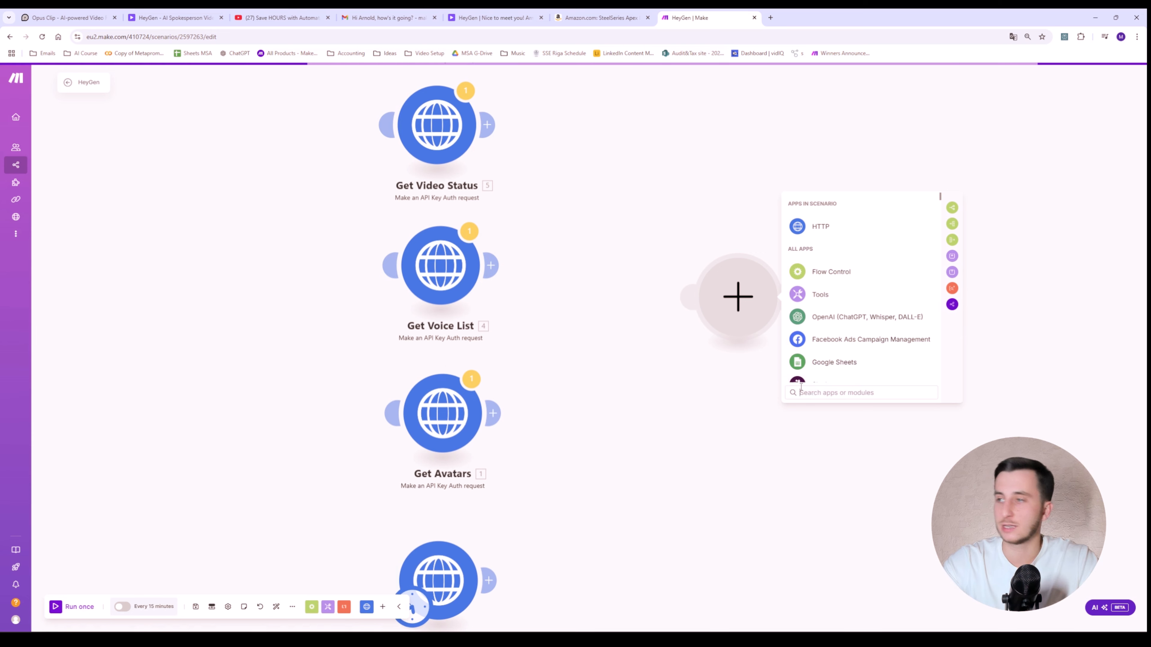
pyautogui.write('heygen')
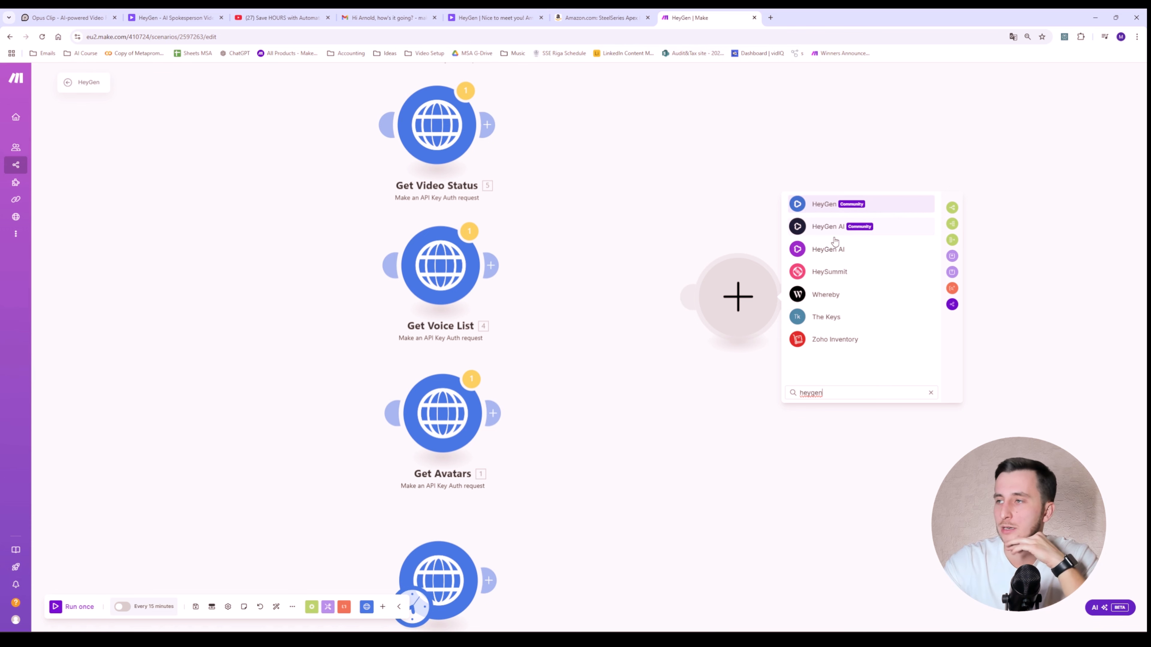
pyautogui.rightClick(747, 283)
pyautogui.click(779, 299)
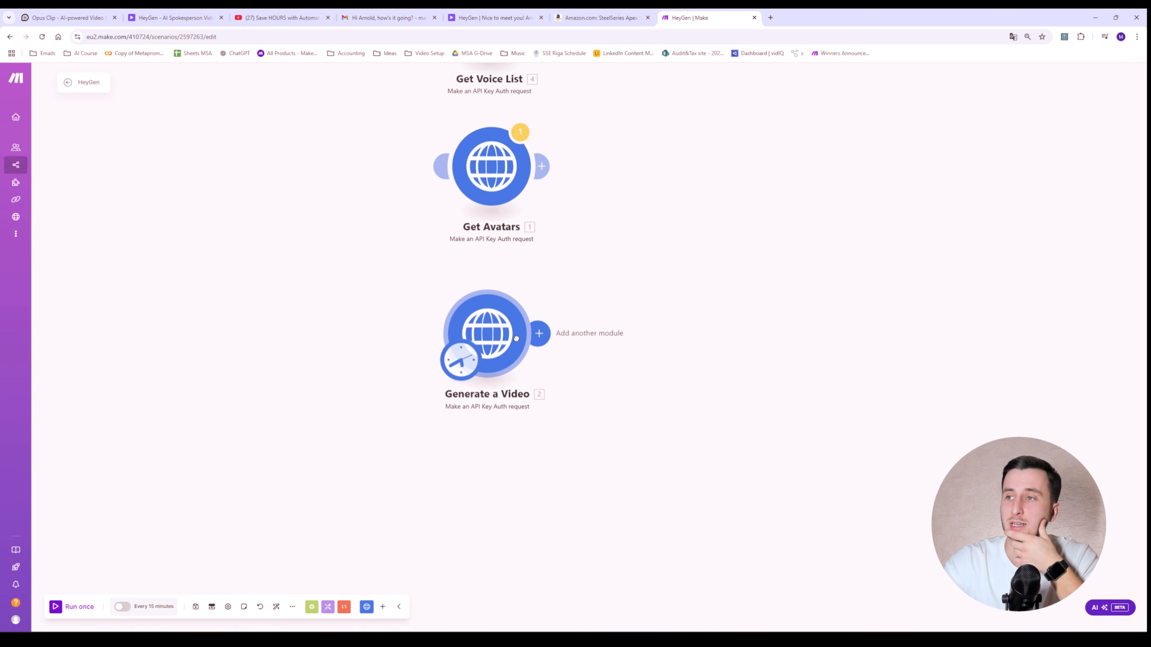
# Open the Generate a Video module's settings, then read the Create Avatar Videos guide in HeyGen's API documentation
pyautogui.click(477, 323)
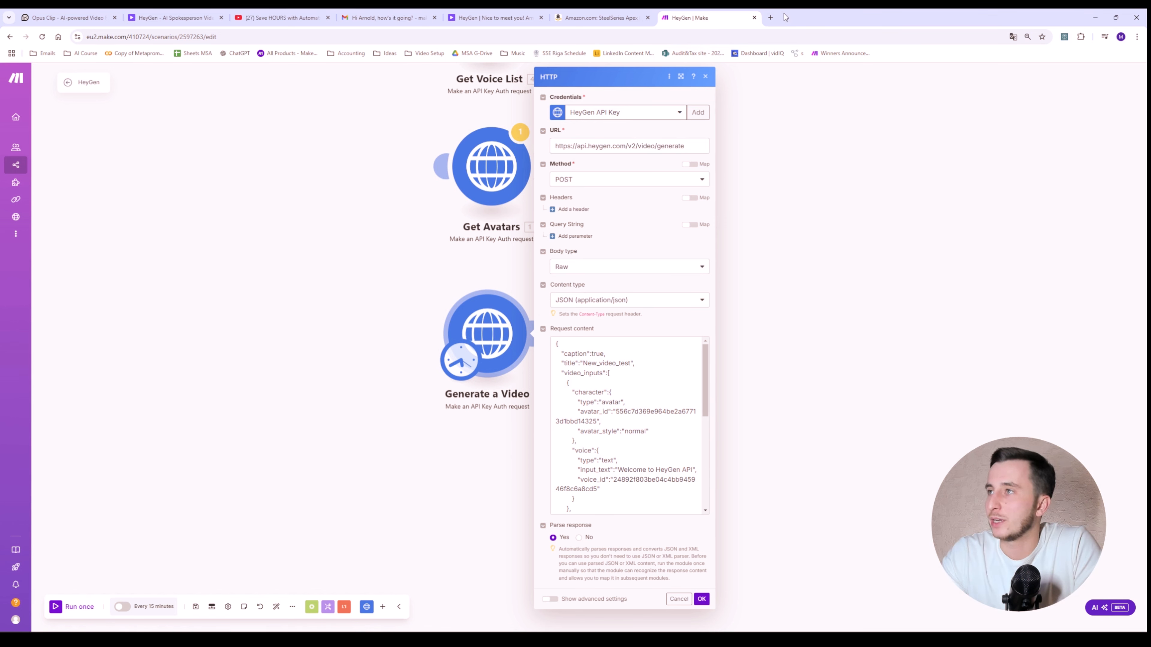
pyautogui.click(182, 16)
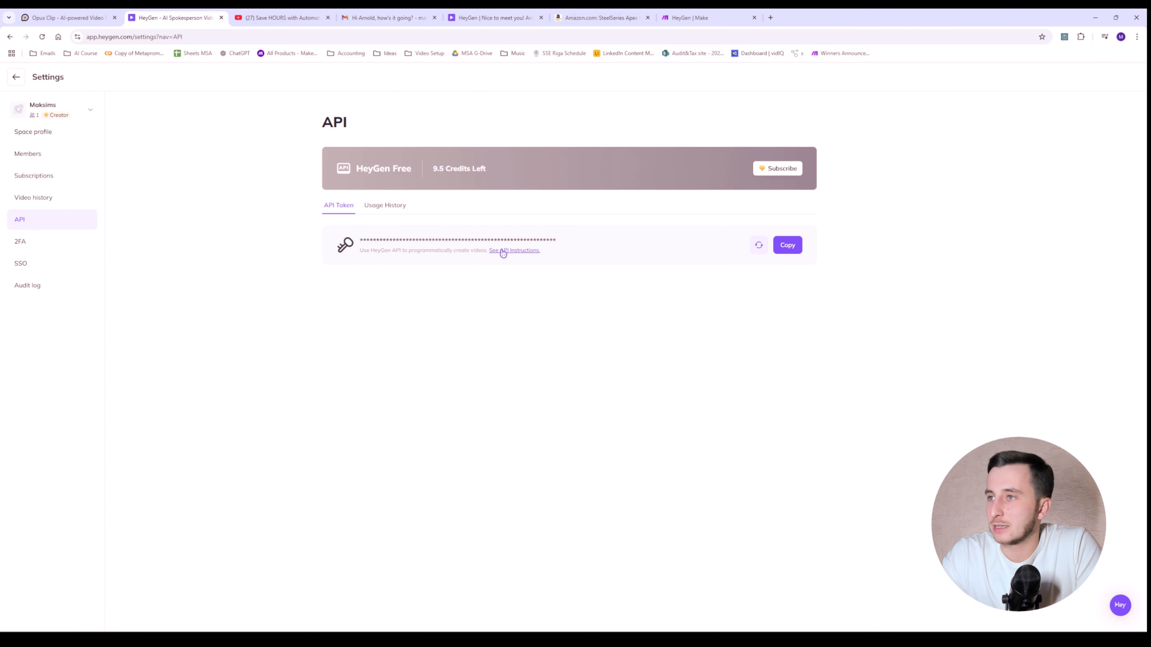
pyautogui.click(518, 252)
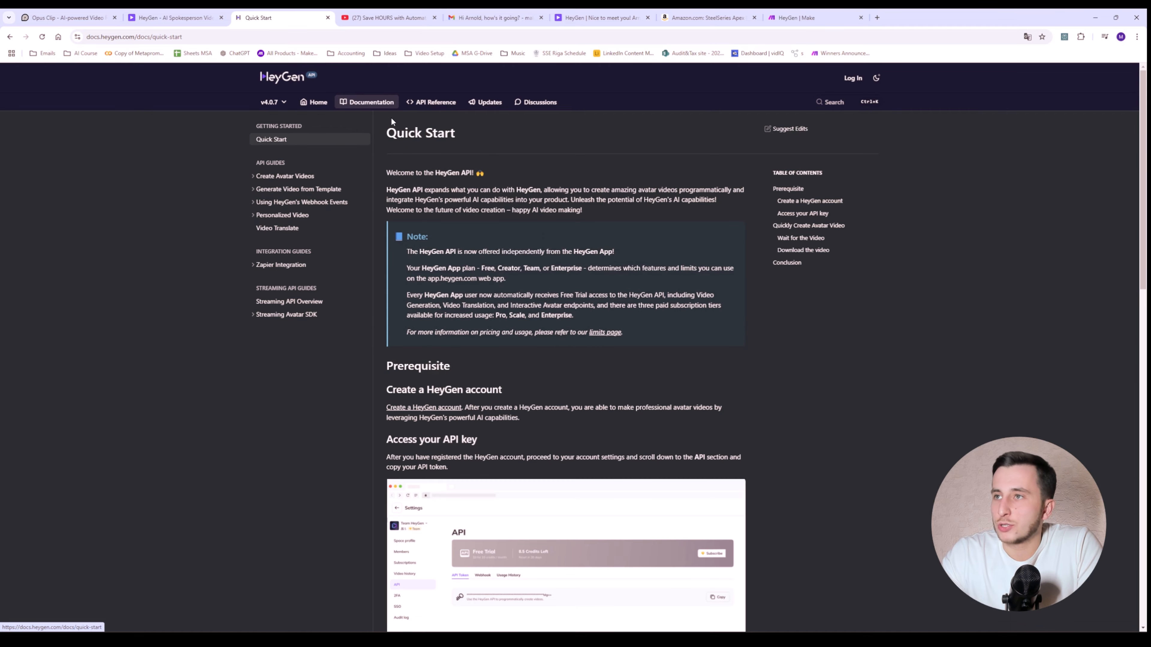
pyautogui.click(290, 176)
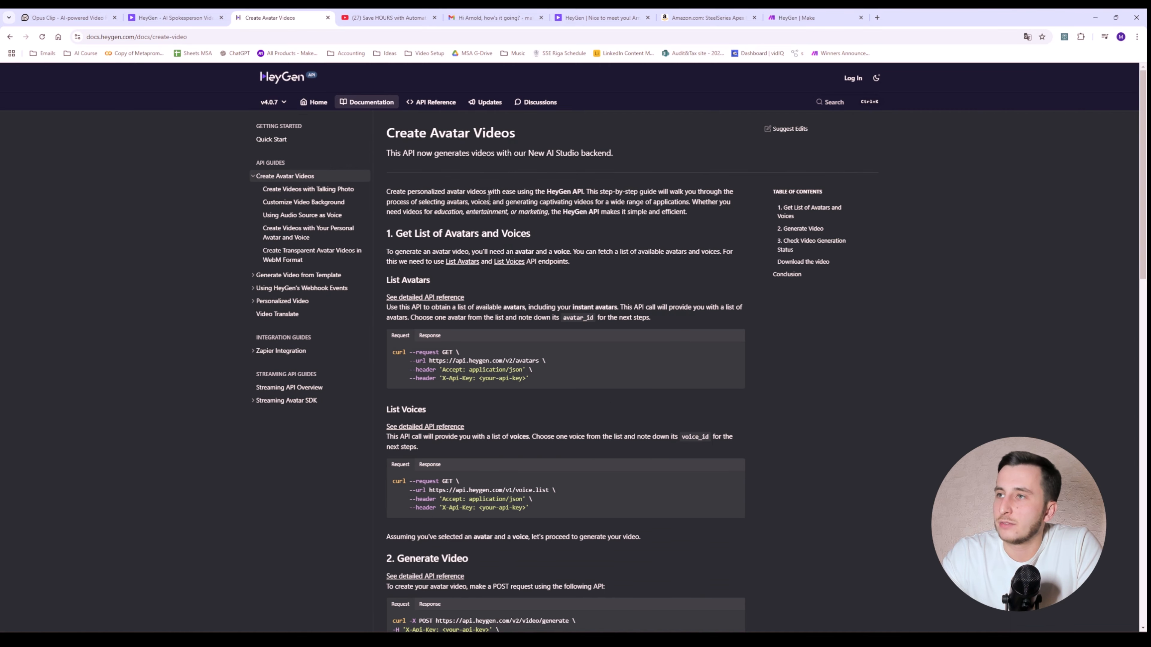
pyautogui.scroll(-15, 485, 300)
pyautogui.scroll(12, 486, 298)
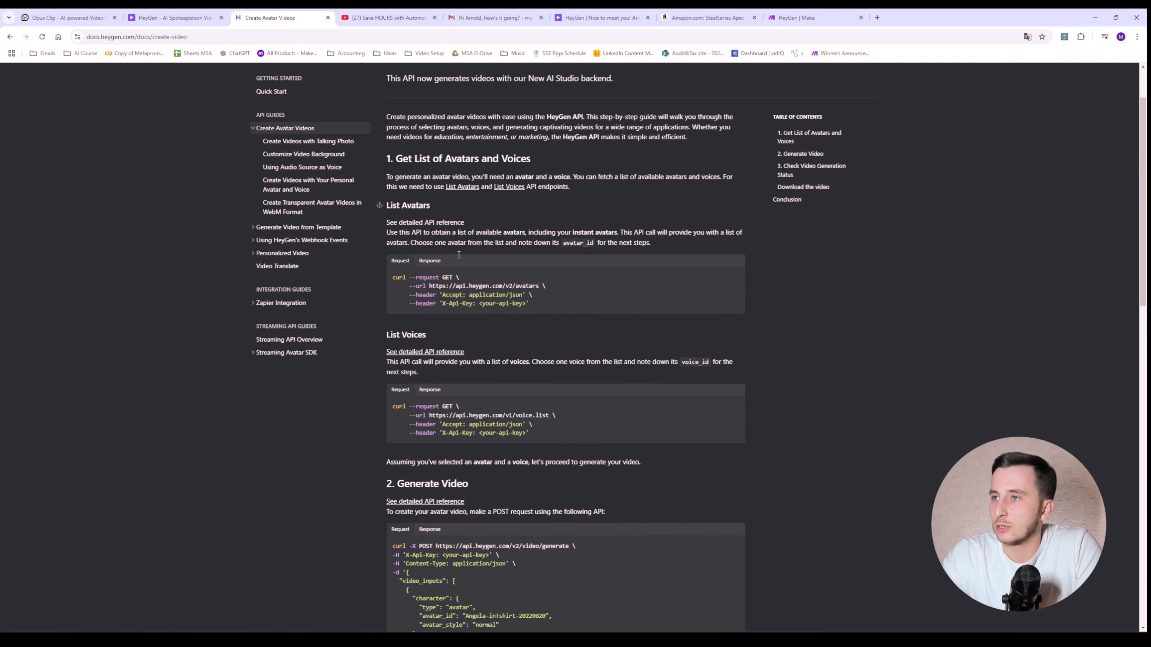
# Back in Make, close the module settings, set Get Avatars as the scenario's starting module and run the scenario once
pyautogui.click(797, 18)
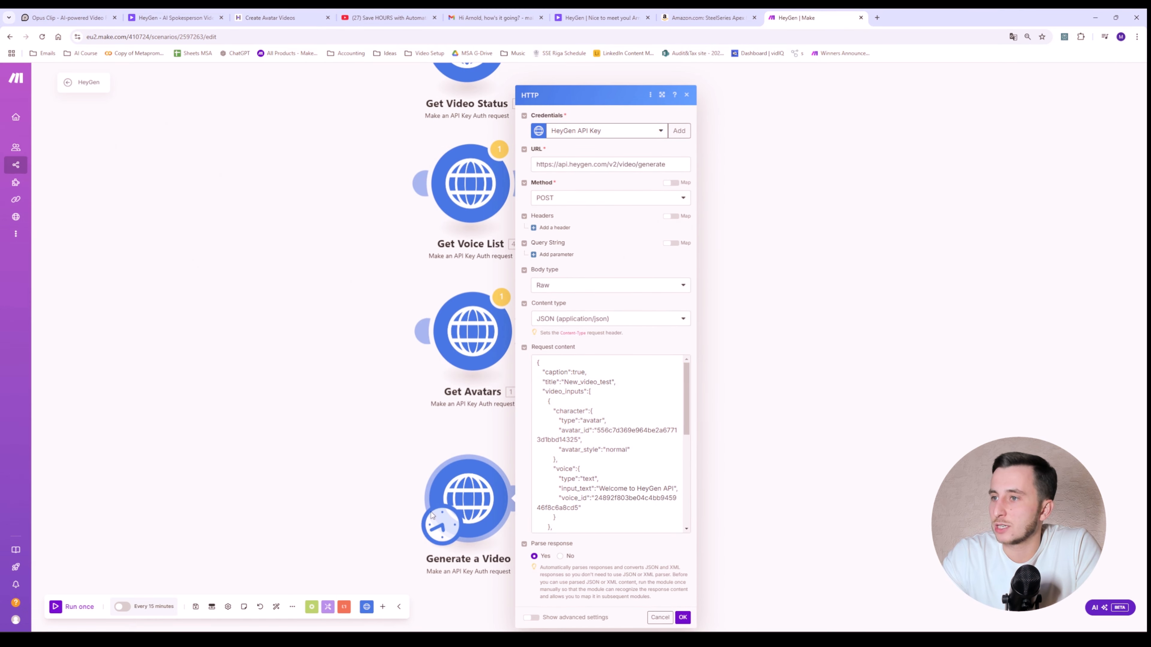
pyautogui.moveTo(269, 271); pyautogui.dragTo(166, 514)
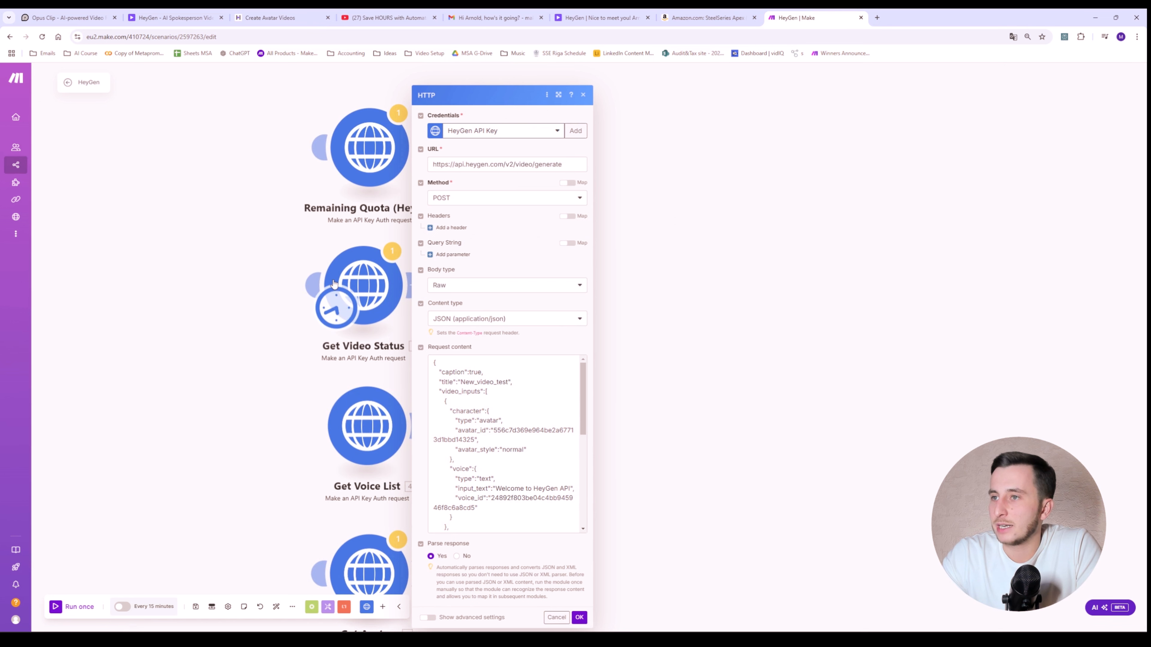
pyautogui.moveTo(350, 191); pyautogui.dragTo(340, 348)
pyautogui.moveTo(392, 314); pyautogui.dragTo(335, 303)
pyautogui.click(554, 331)
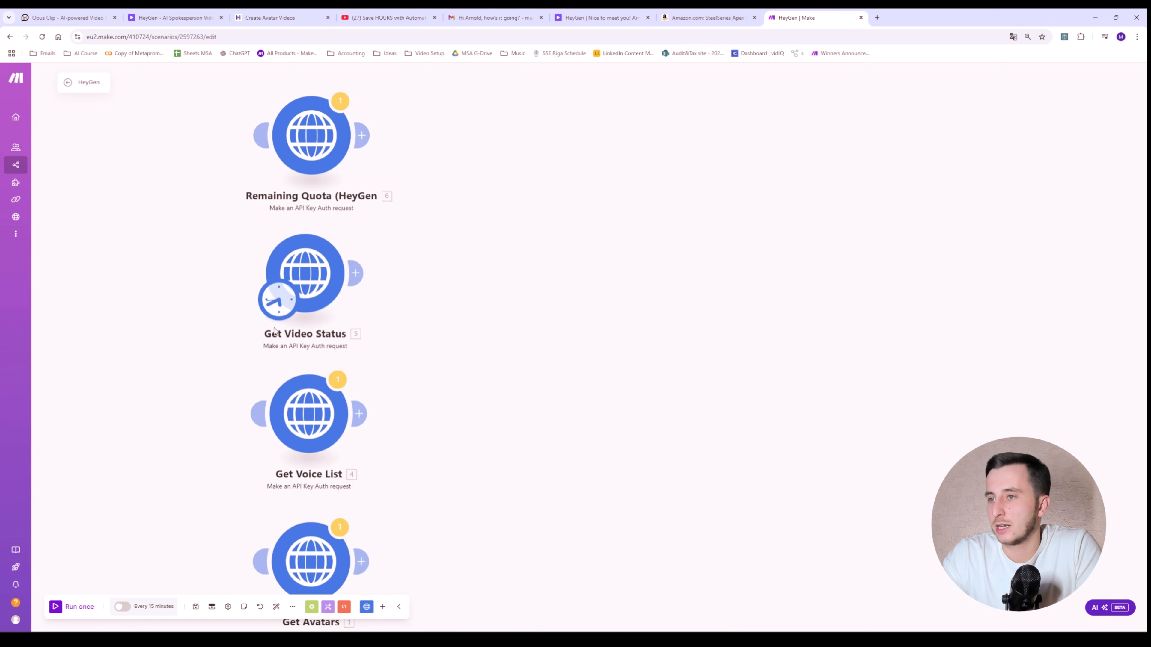
pyautogui.moveTo(163, 334); pyautogui.dragTo(264, 213)
pyautogui.moveTo(389, 174); pyautogui.dragTo(393, 463)
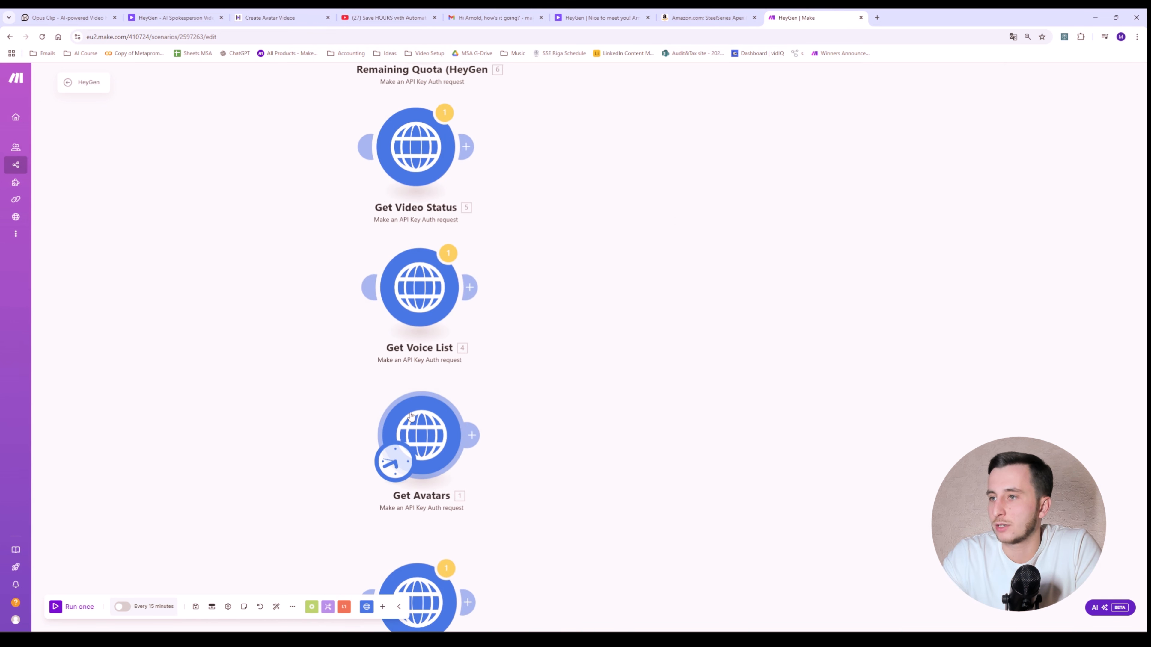
pyautogui.click(73, 608)
# Open the Get Avatars run output, expand its data and avatars collections, and browse the returned list
pyautogui.moveTo(529, 388); pyautogui.dragTo(490, 329)
pyautogui.scroll(4, 491, 329)
pyautogui.moveTo(608, 297); pyautogui.dragTo(677, 309)
pyautogui.click(595, 361)
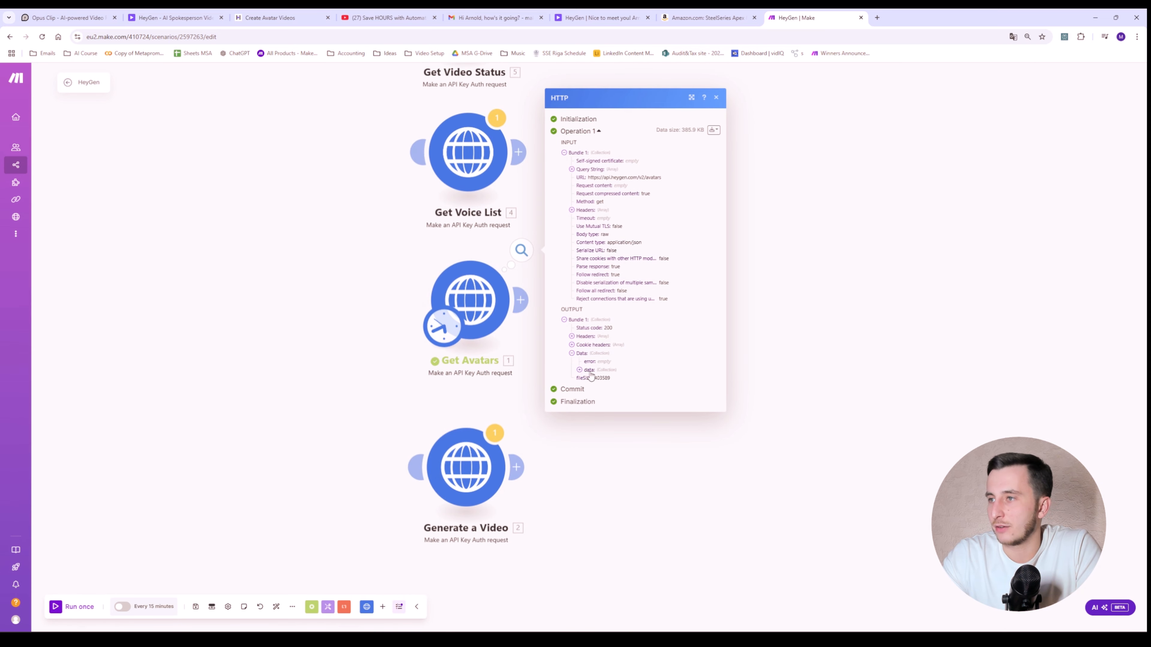
pyautogui.click(597, 377)
pyautogui.click(609, 380)
pyautogui.scroll(-15, 607, 371)
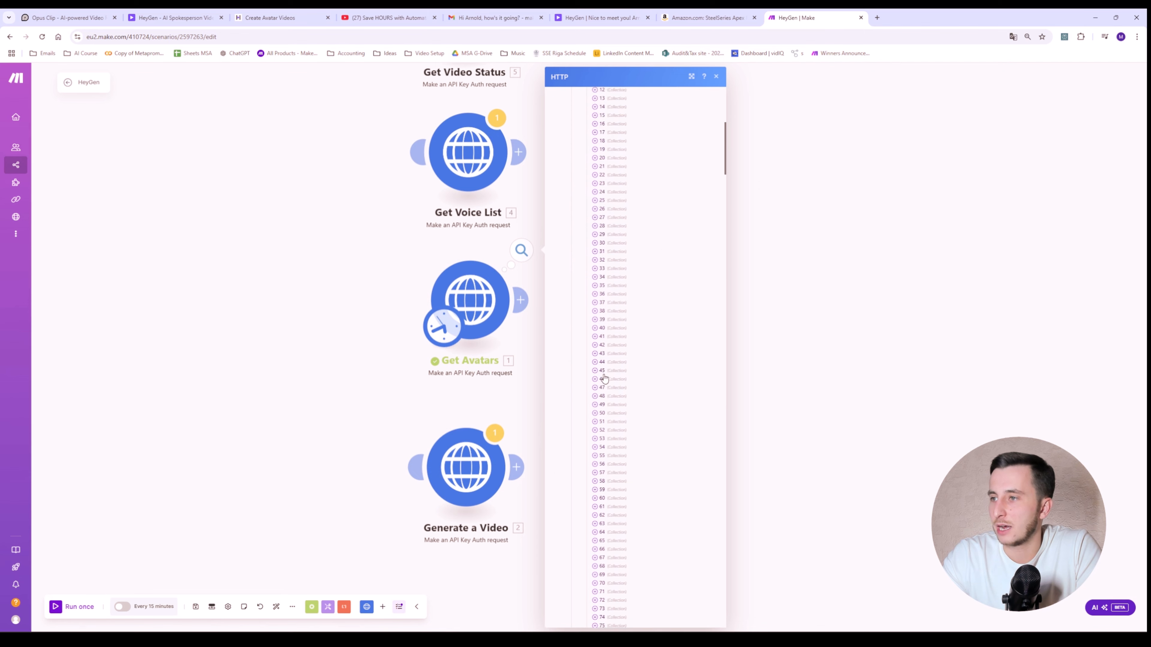
pyautogui.scroll(-20, 604, 368)
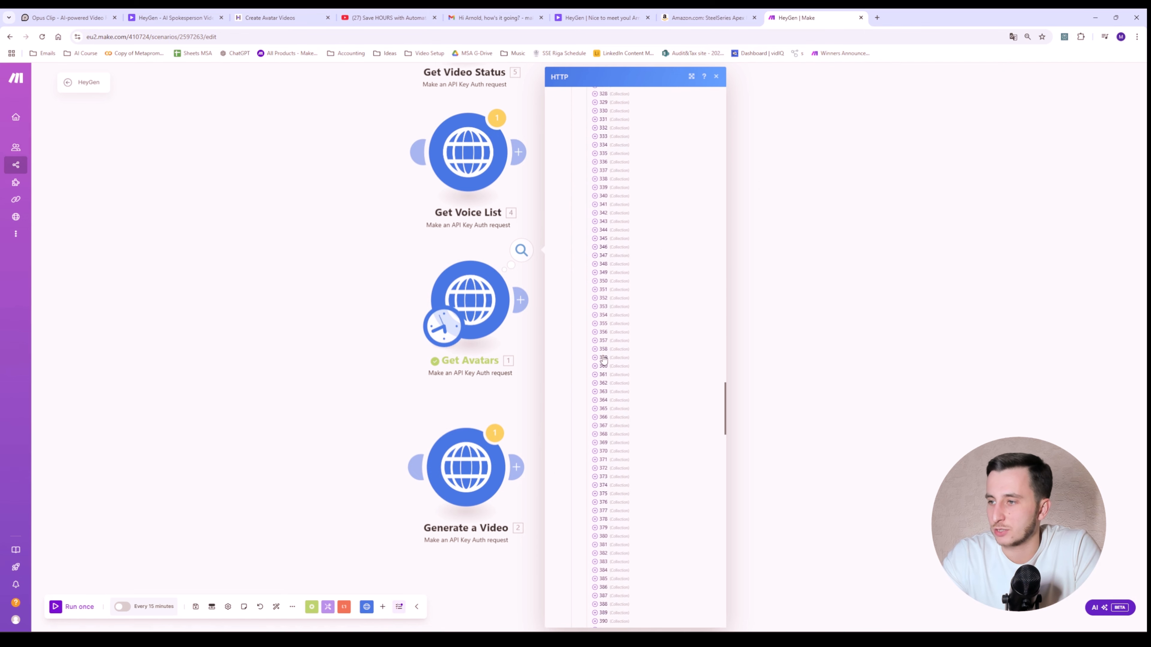
pyautogui.scroll(20, 603, 343)
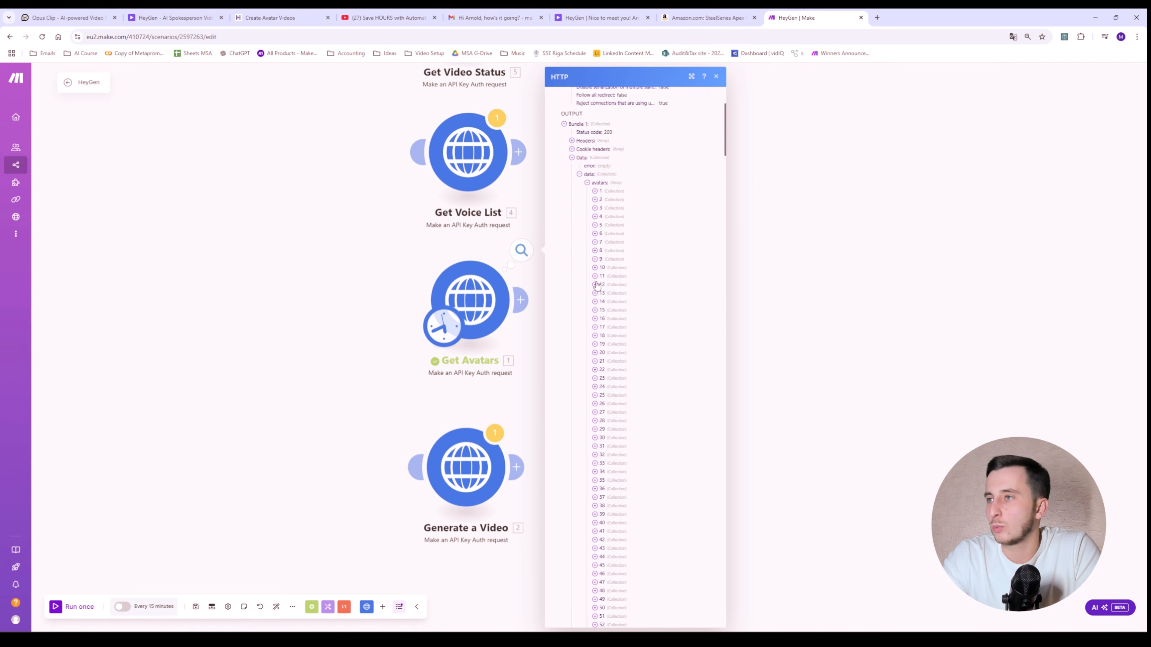
# Expand the first four avatar entries in the output and select the avatar_id value of the third entry
pyautogui.click(600, 143)
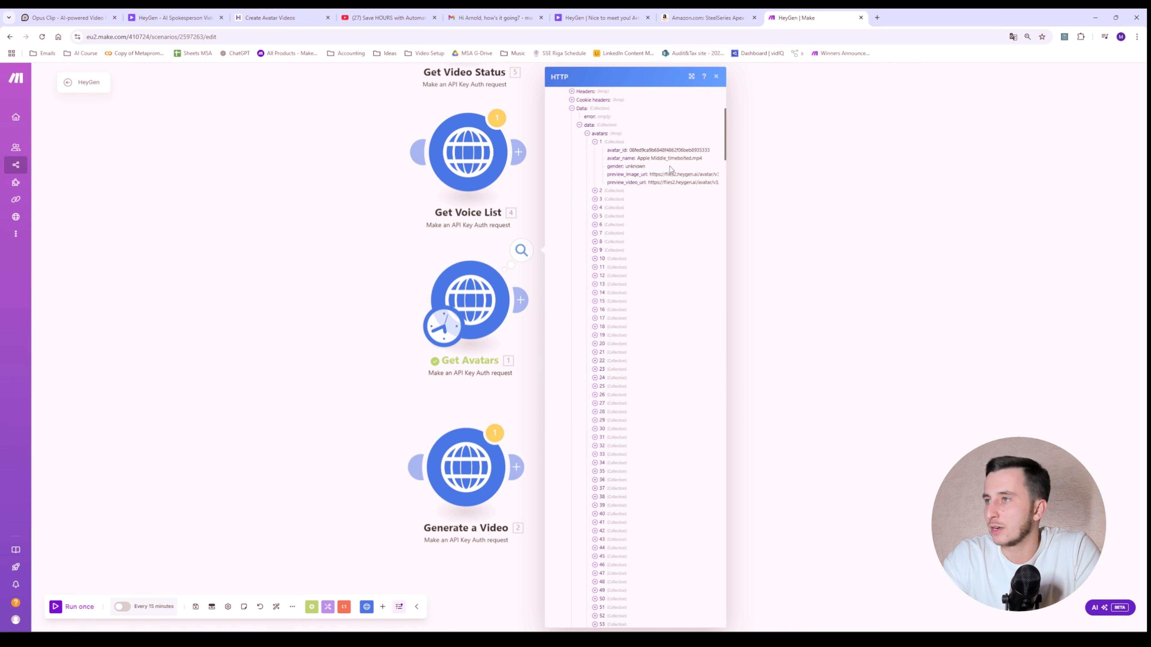
pyautogui.click(600, 191)
pyautogui.click(595, 241)
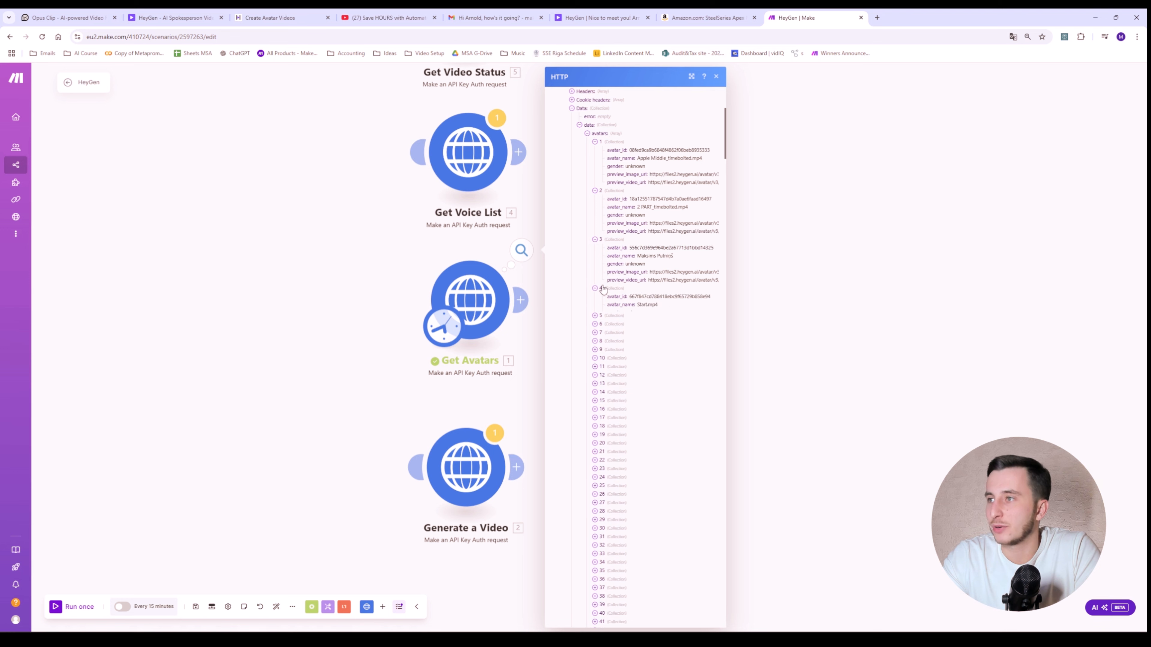
pyautogui.click(601, 289)
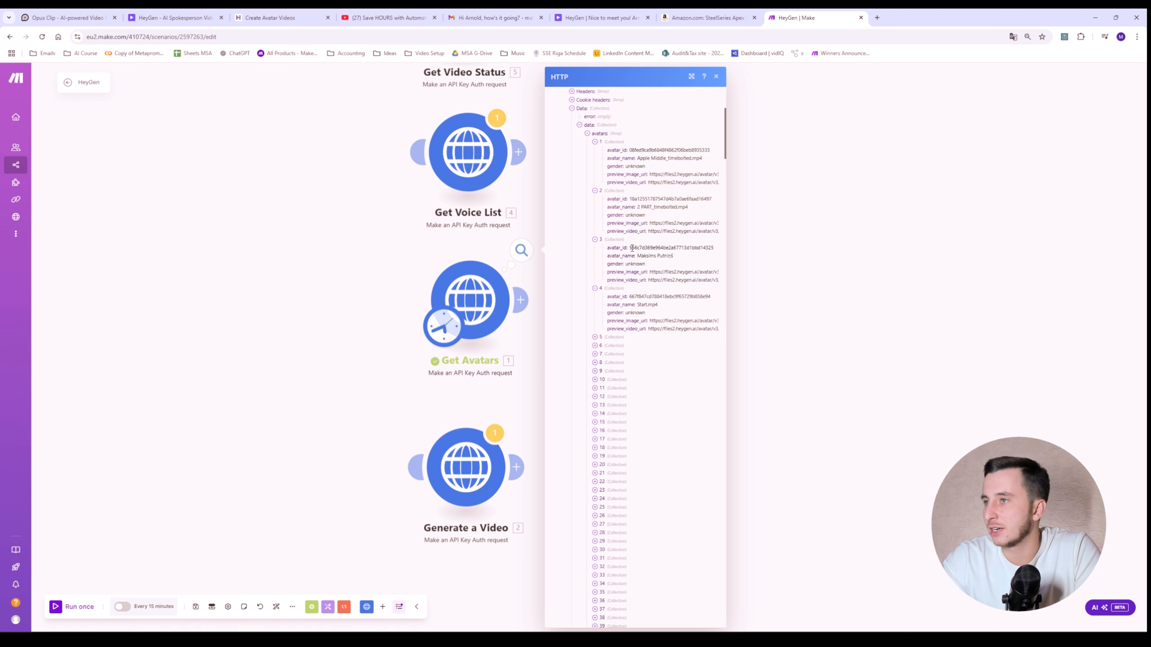
pyautogui.moveTo(639, 249); pyautogui.dragTo(720, 253)
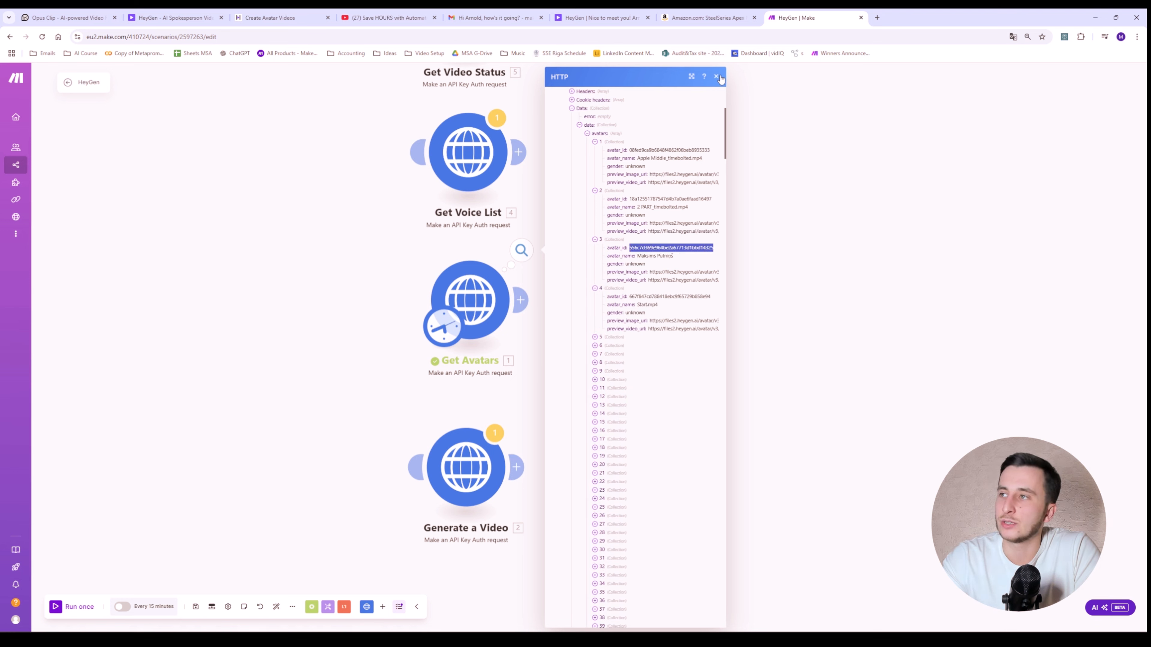
# Close the Get Avatars output, open the Generate a Video module's settings and inspect its credentials and request content
pyautogui.click(716, 77)
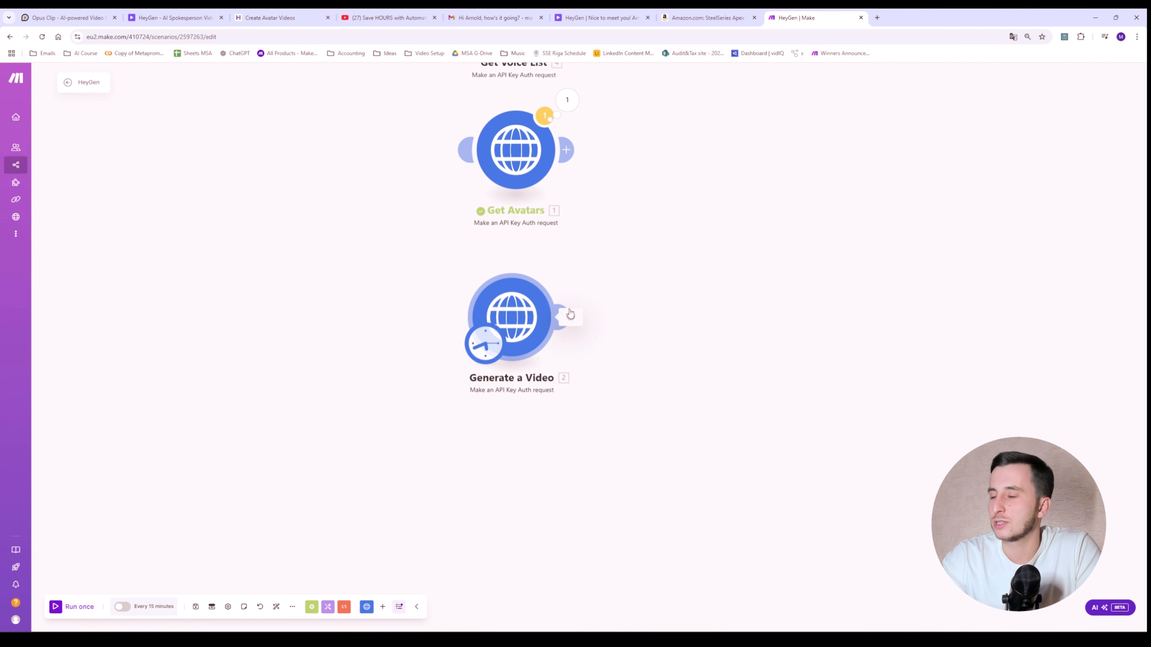
pyautogui.click(570, 314)
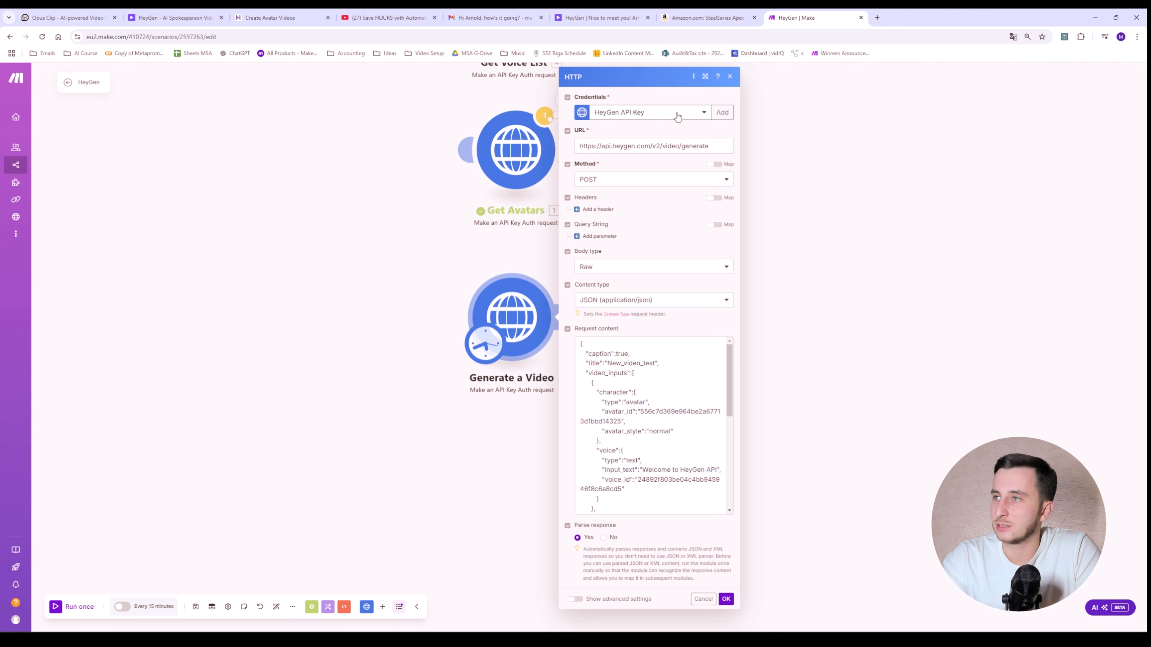
pyautogui.click(675, 113)
pyautogui.click(675, 113)
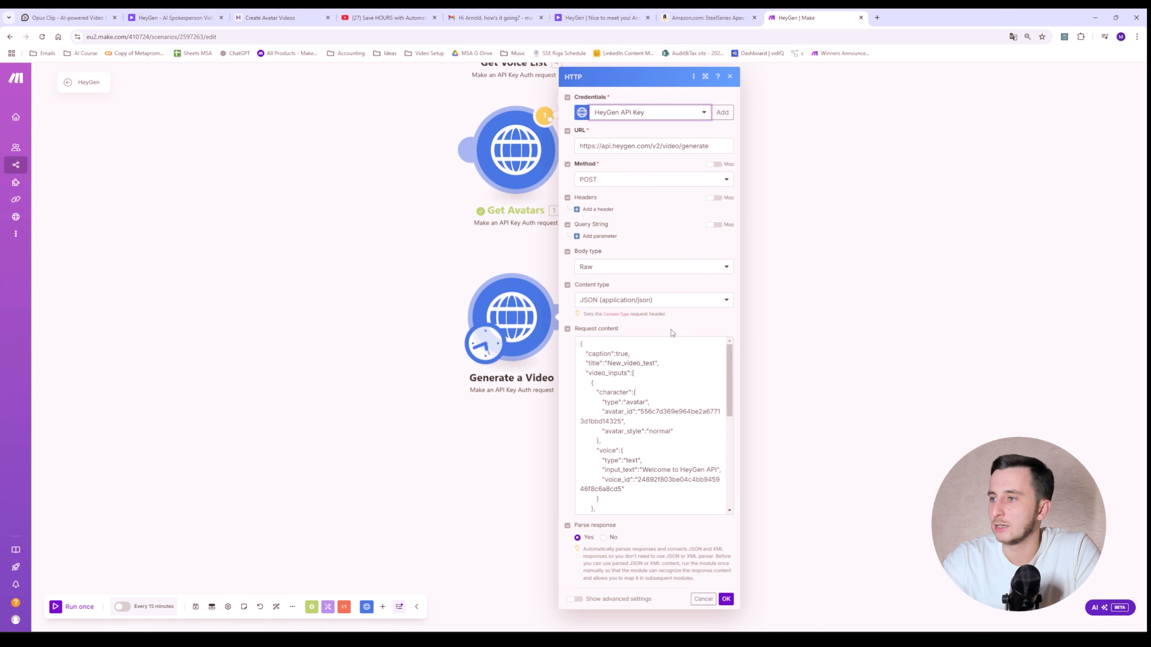
pyautogui.click(634, 414)
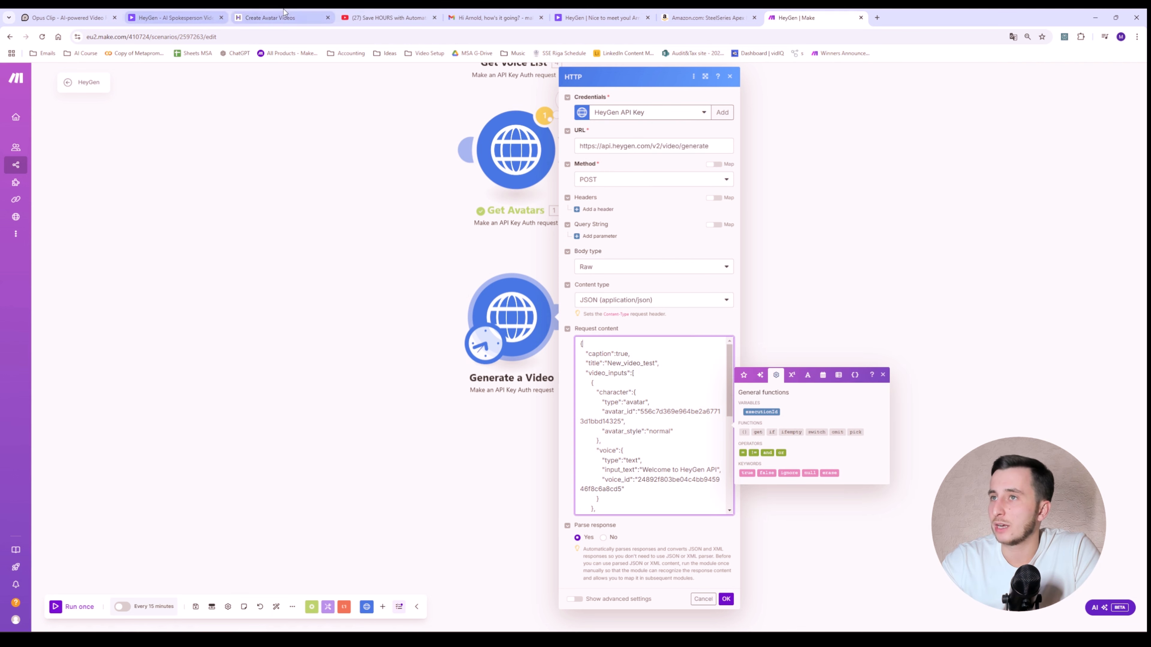
# In HeyGen's API documentation, open the detailed Generate Video reference and read the request body, video input, character and voice settings
pyautogui.click(271, 17)
pyautogui.scroll(1, 729, 250)
pyautogui.scroll(-5, 704, 263)
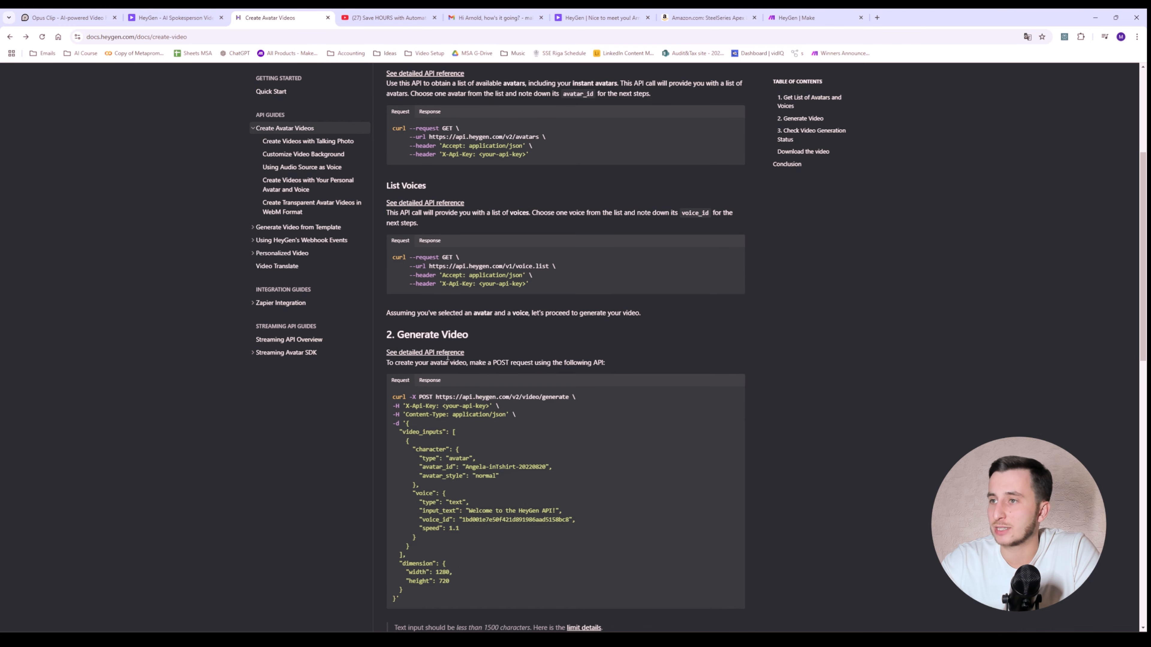
pyautogui.click(436, 352)
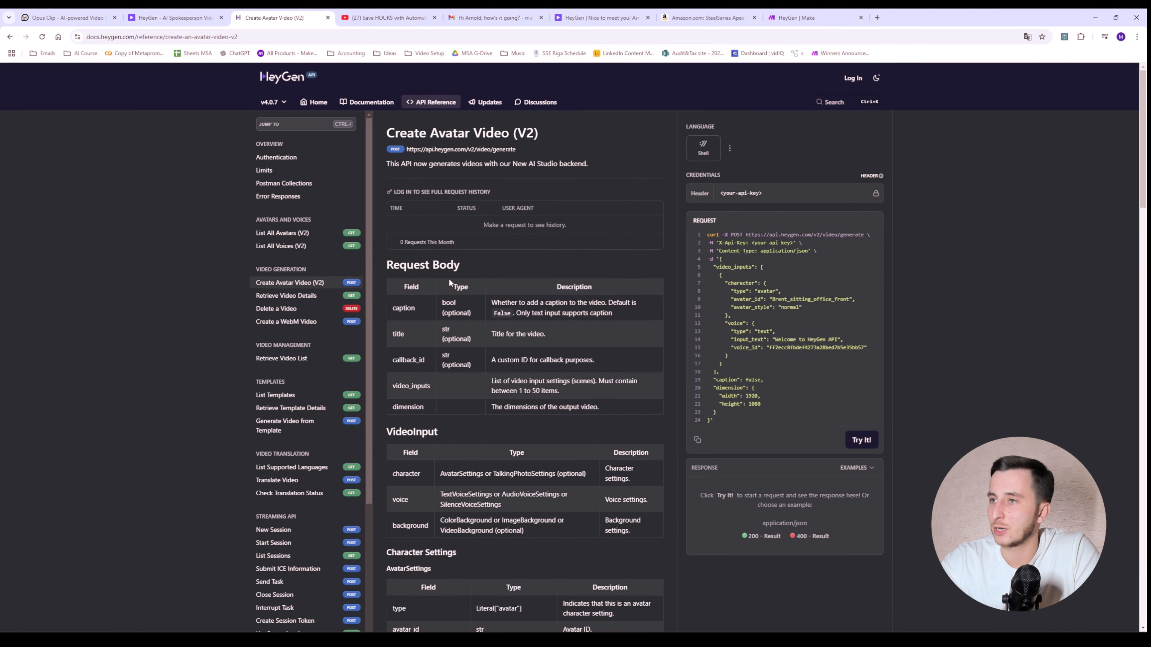
pyautogui.scroll(-1, 611, 278)
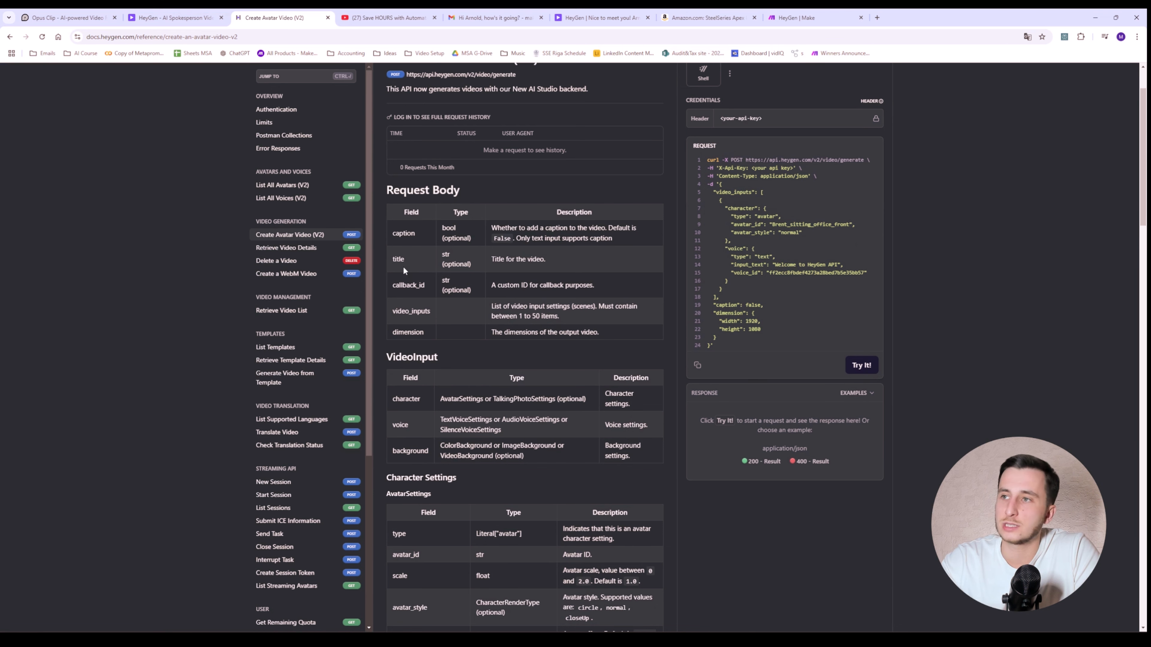
pyautogui.scroll(-1, 408, 281)
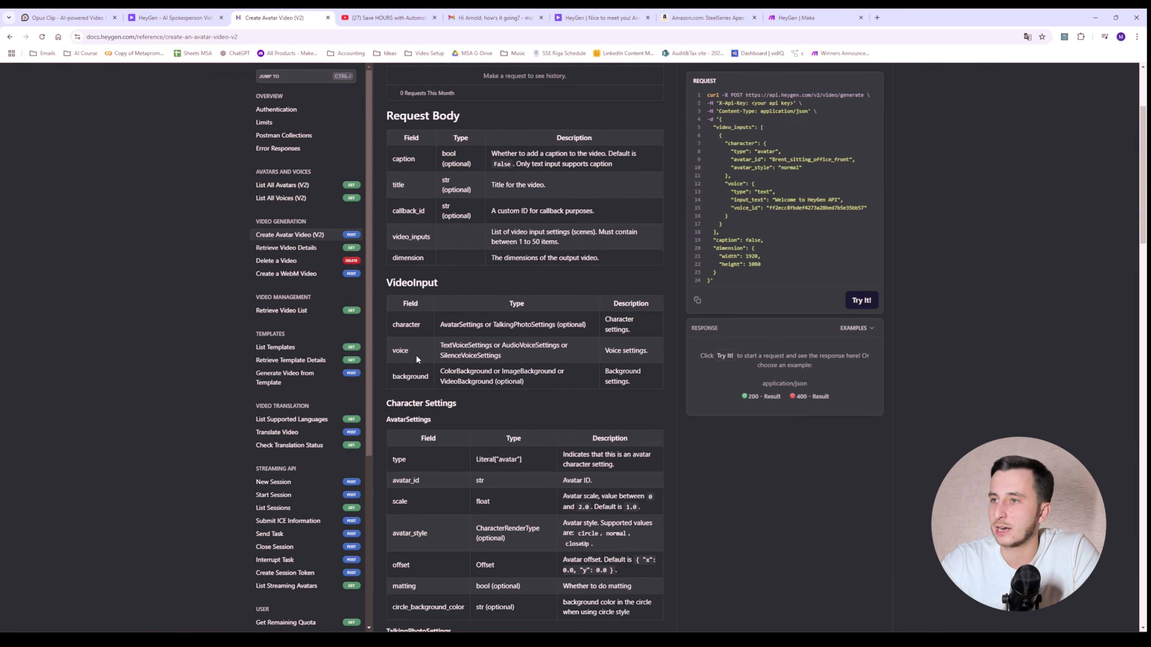
pyautogui.scroll(-2, 413, 335)
pyautogui.scroll(-1, 412, 369)
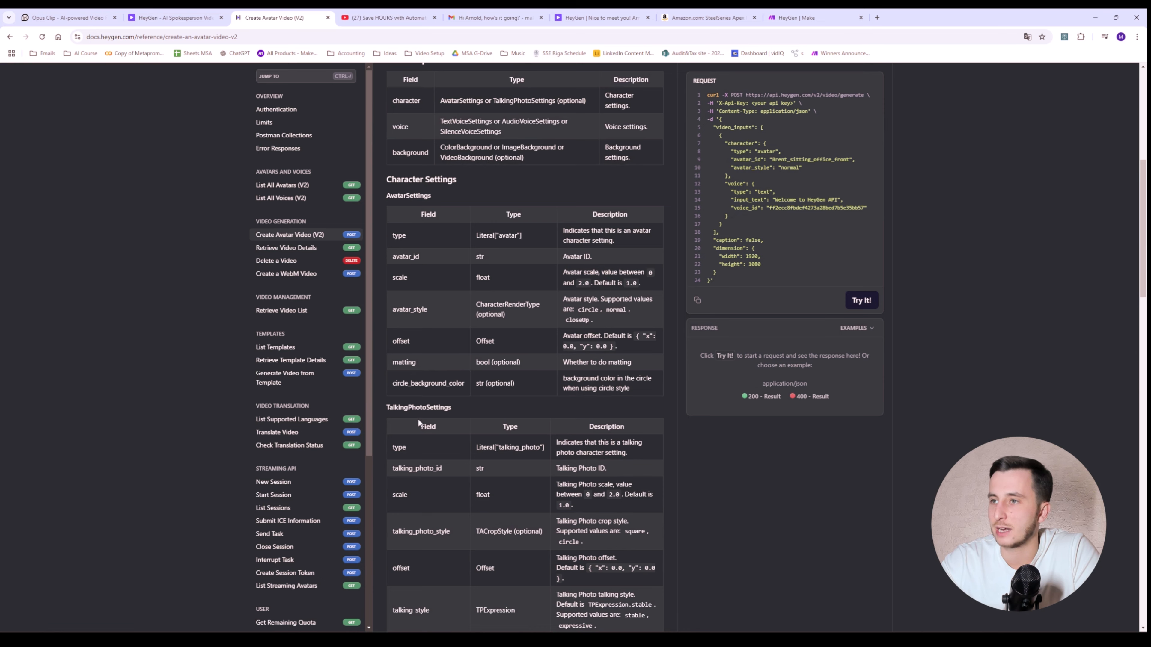
pyautogui.scroll(-4, 419, 399)
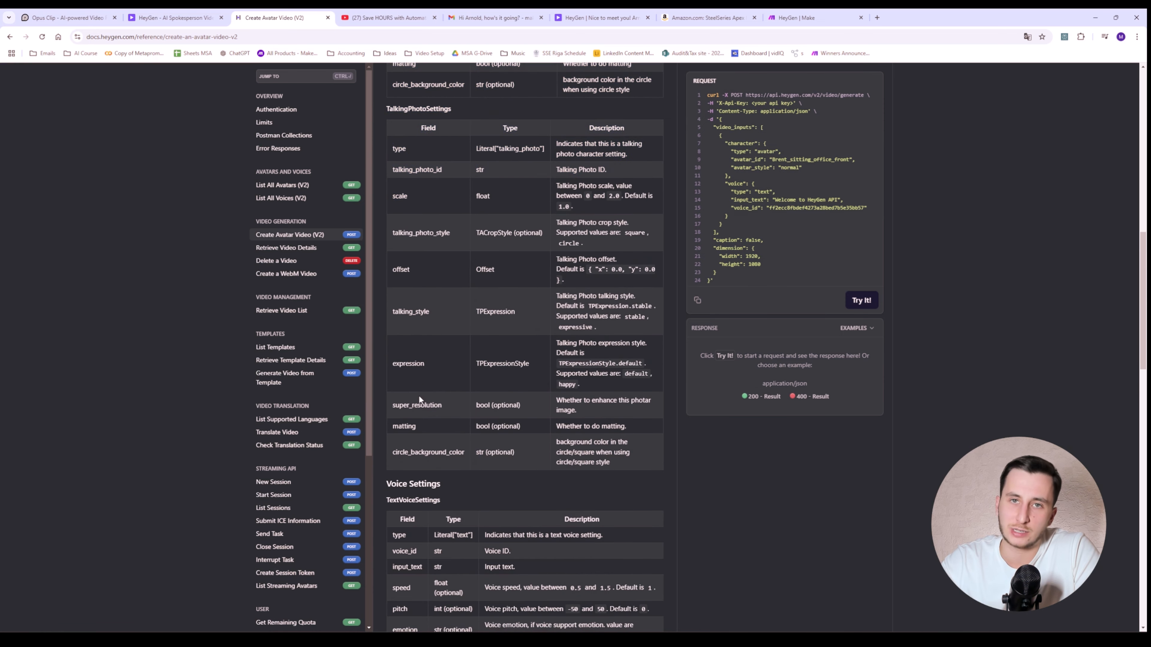
# Back in Make, examine the title and the start of the video_inputs block in the Generate a Video request content
pyautogui.click(798, 17)
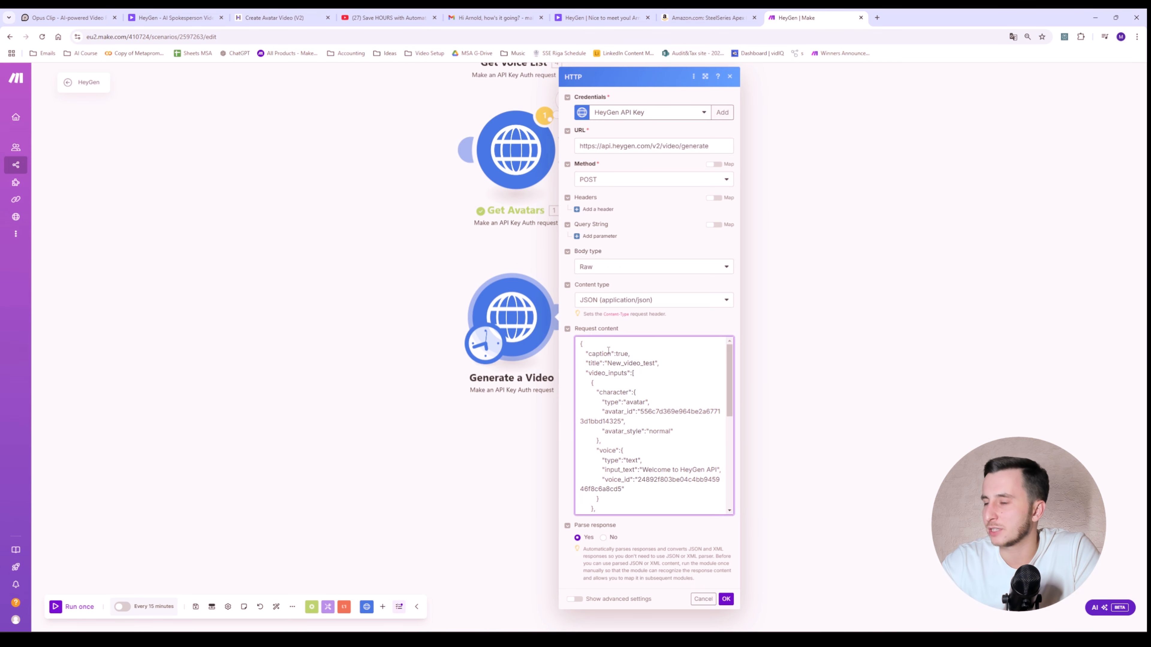
pyautogui.click(628, 364)
pyautogui.moveTo(629, 363); pyautogui.dragTo(661, 364)
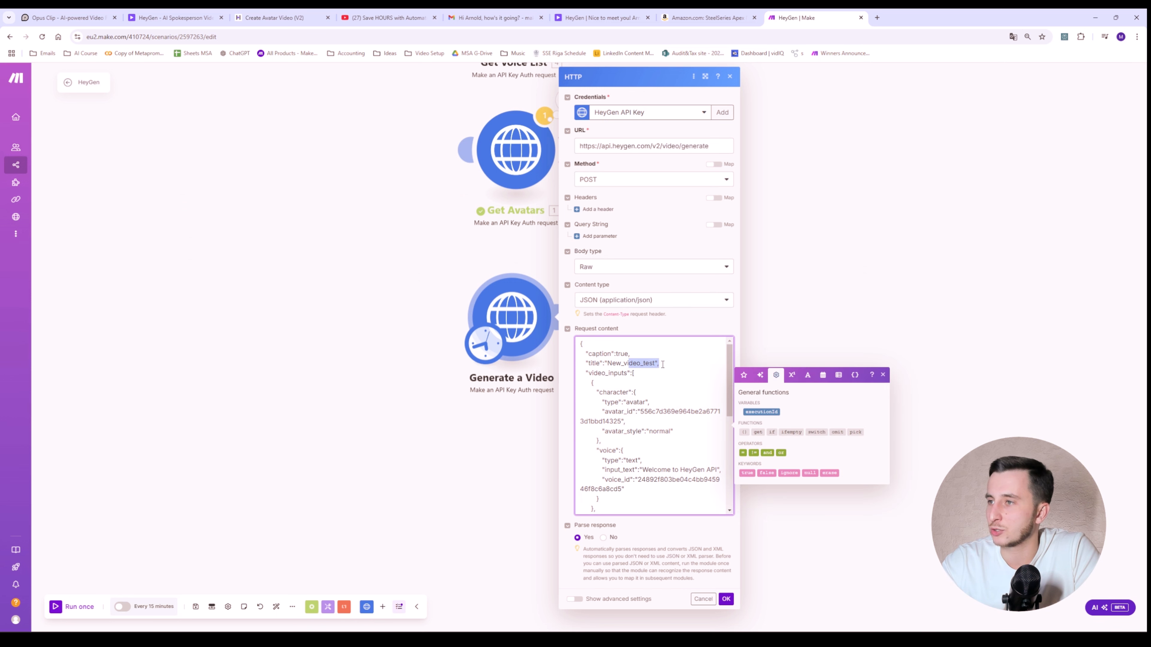
pyautogui.click(660, 366)
pyautogui.scroll(-2, 660, 369)
pyautogui.scroll(2, 652, 371)
pyautogui.click(605, 398)
pyautogui.moveTo(586, 373); pyautogui.dragTo(649, 408)
pyautogui.click(642, 412)
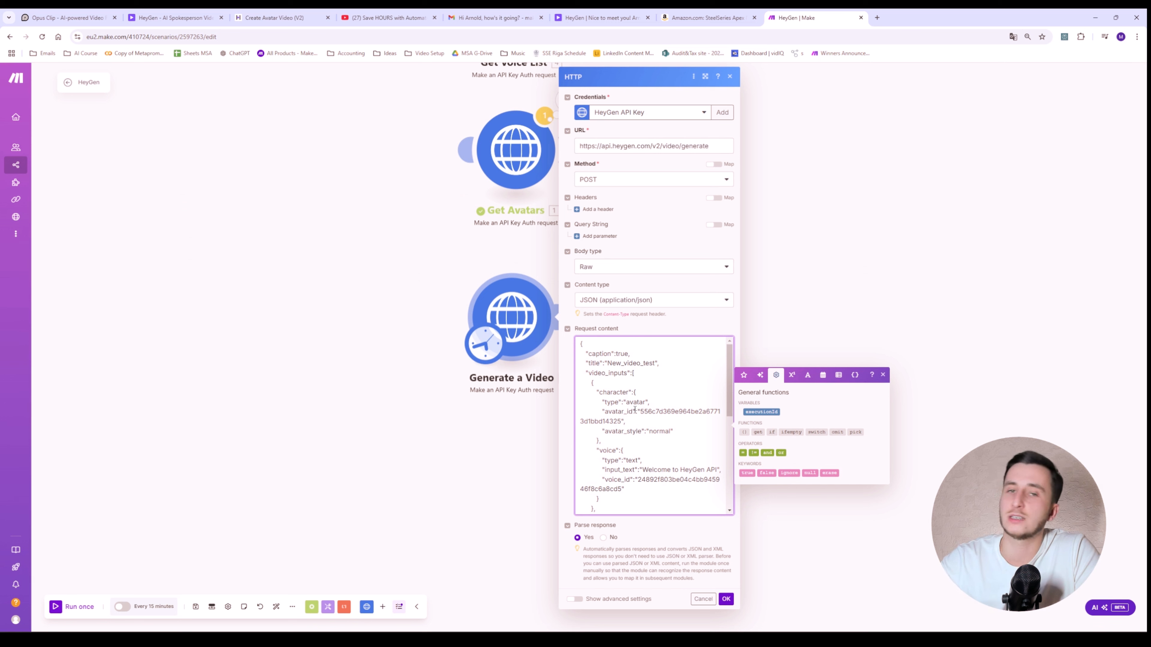
# Compare the character and voice blocks of the first and second scenes in the request content
pyautogui.scroll(-2, 634, 390)
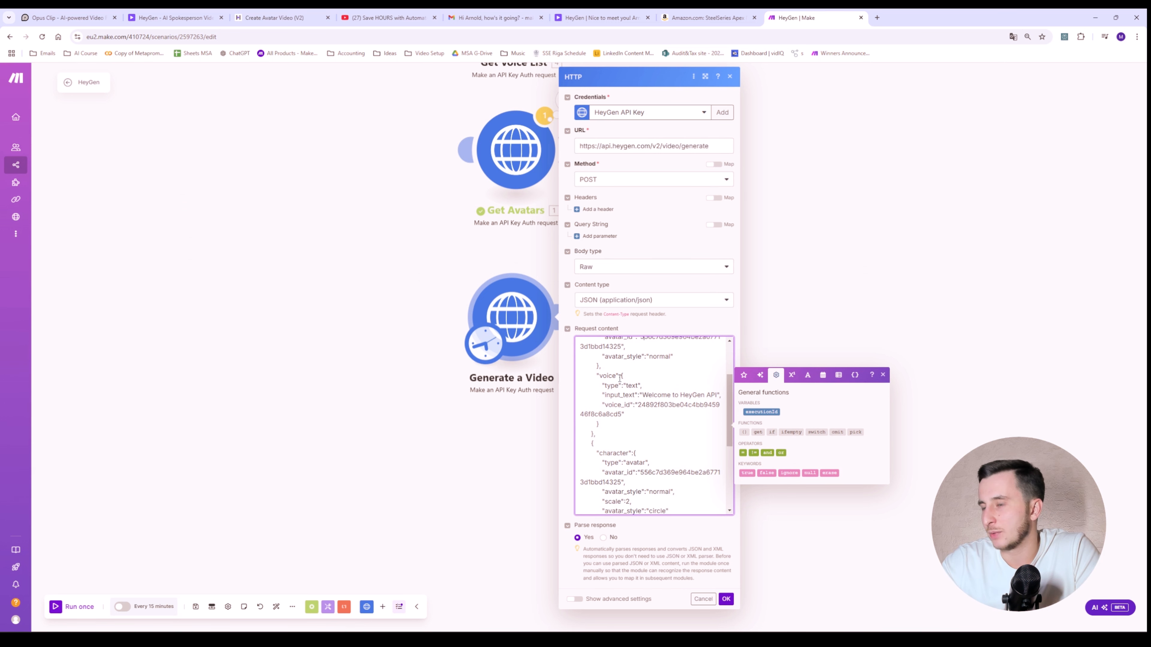
pyautogui.scroll(-2, 627, 386)
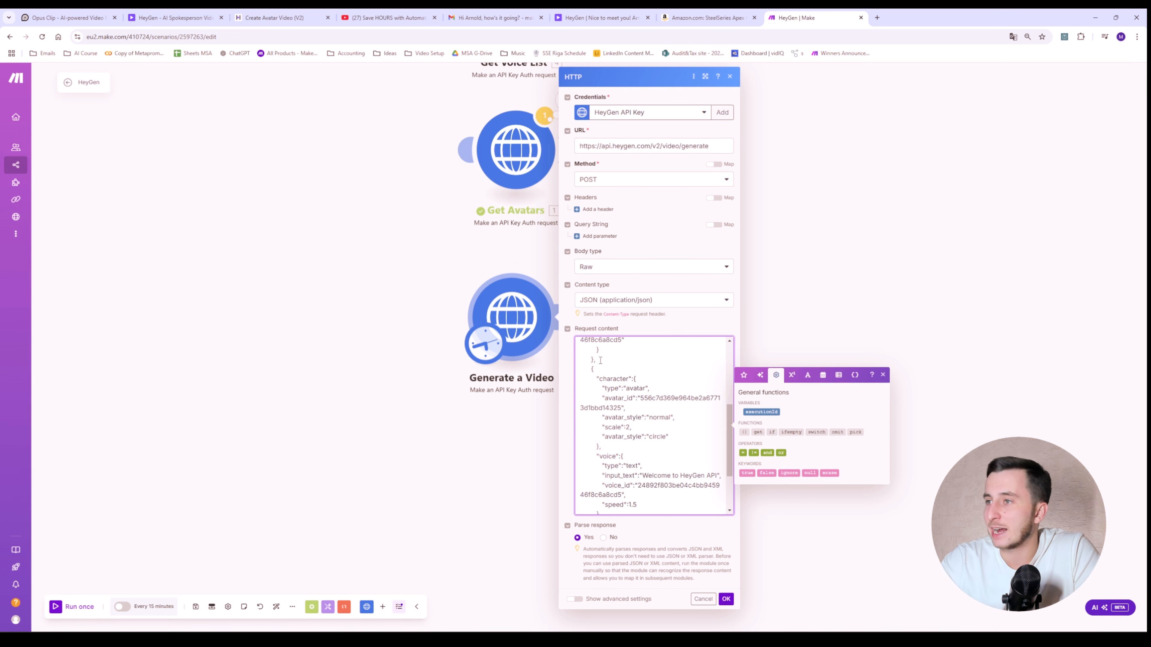
pyautogui.scroll(3, 610, 358)
pyautogui.moveTo(595, 404); pyautogui.dragTo(622, 456)
pyautogui.scroll(2, 609, 354)
pyautogui.scroll(-4, 592, 386)
pyautogui.click(656, 400)
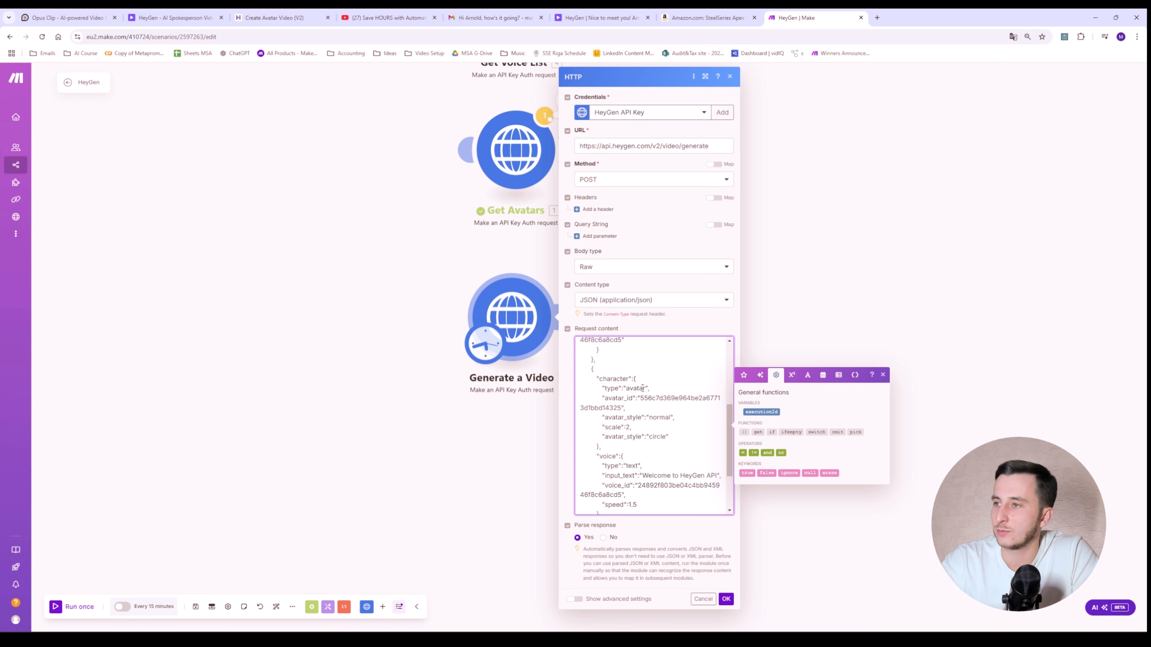
# Review the second scene's voice speed and the video's dimension values, then close the Generate a Video settings
pyautogui.scroll(-3, 648, 412)
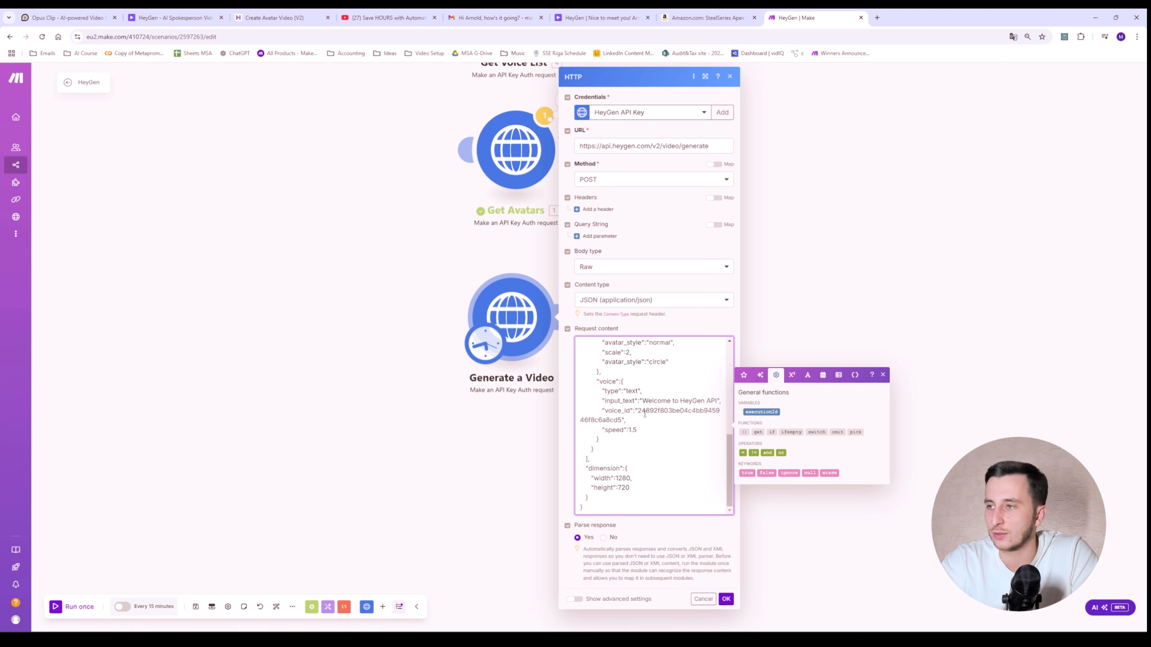
pyautogui.click(635, 431)
pyautogui.moveTo(616, 479); pyautogui.dragTo(630, 491)
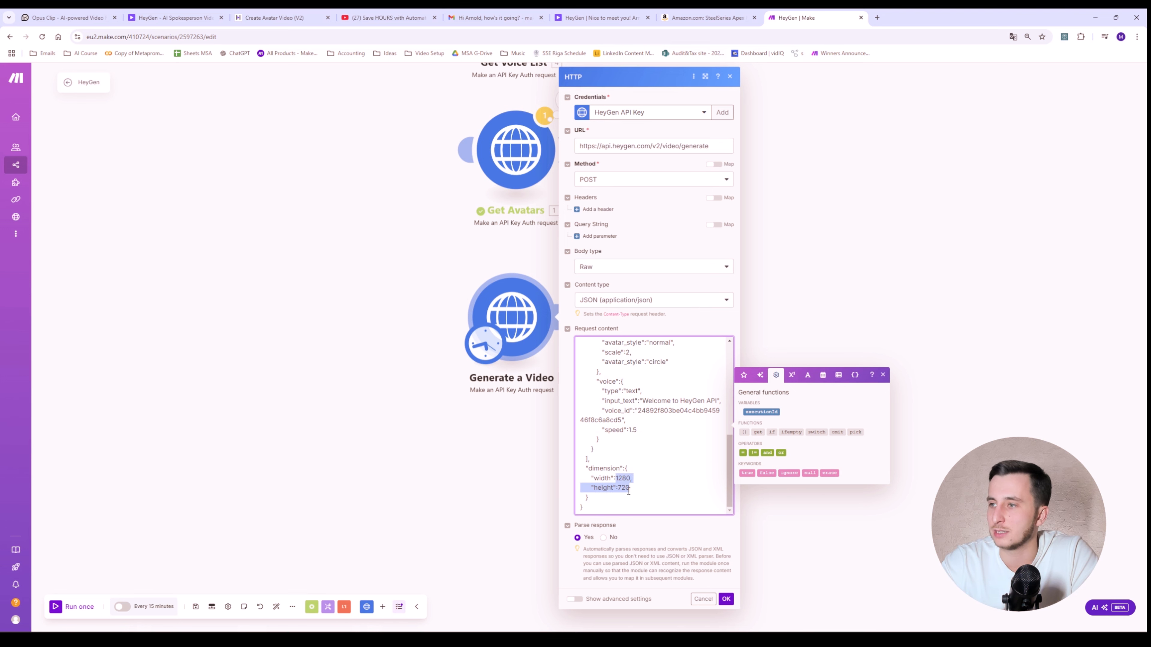
pyautogui.click(633, 488)
pyautogui.scroll(5, 651, 401)
pyautogui.press('Escape')
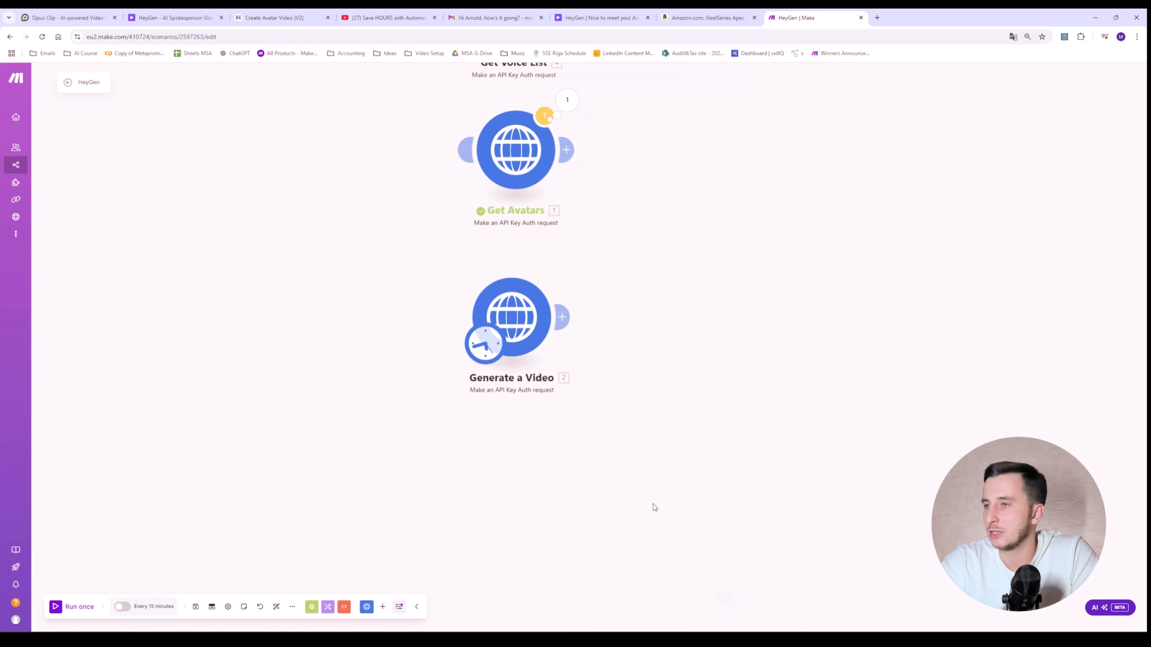
# Switch to HeyGen, open the Video Creation Through API video from Projects and play it in full screen
pyautogui.click(198, 13)
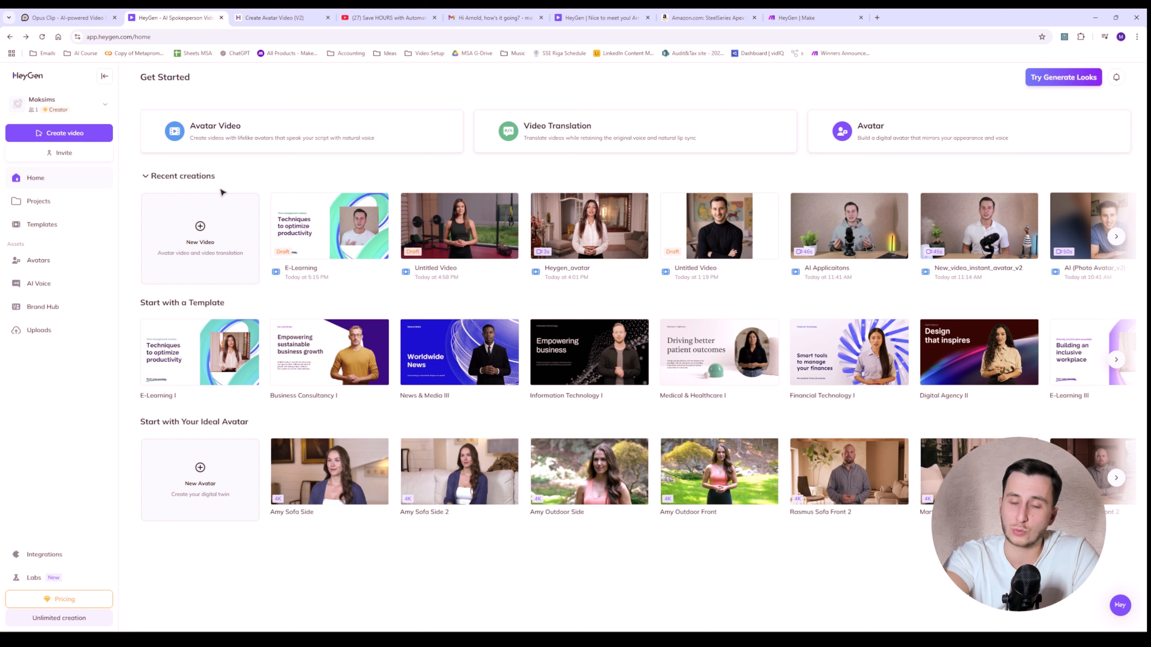
pyautogui.moveTo(882, 200)
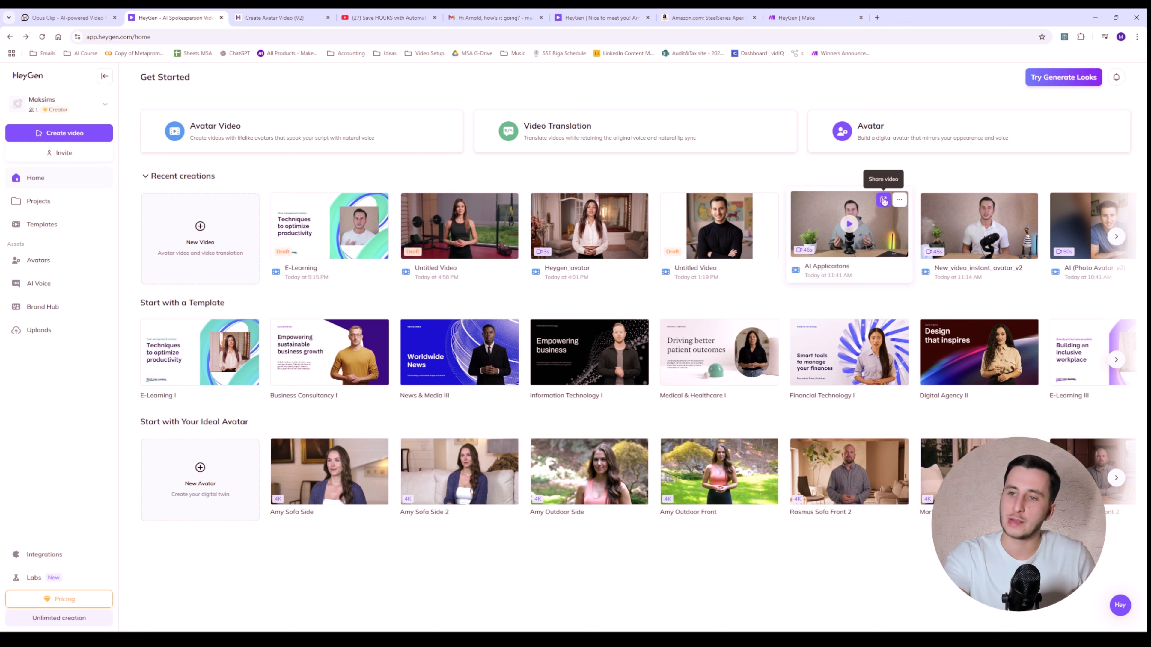
pyautogui.hscroll(5, 883, 204)
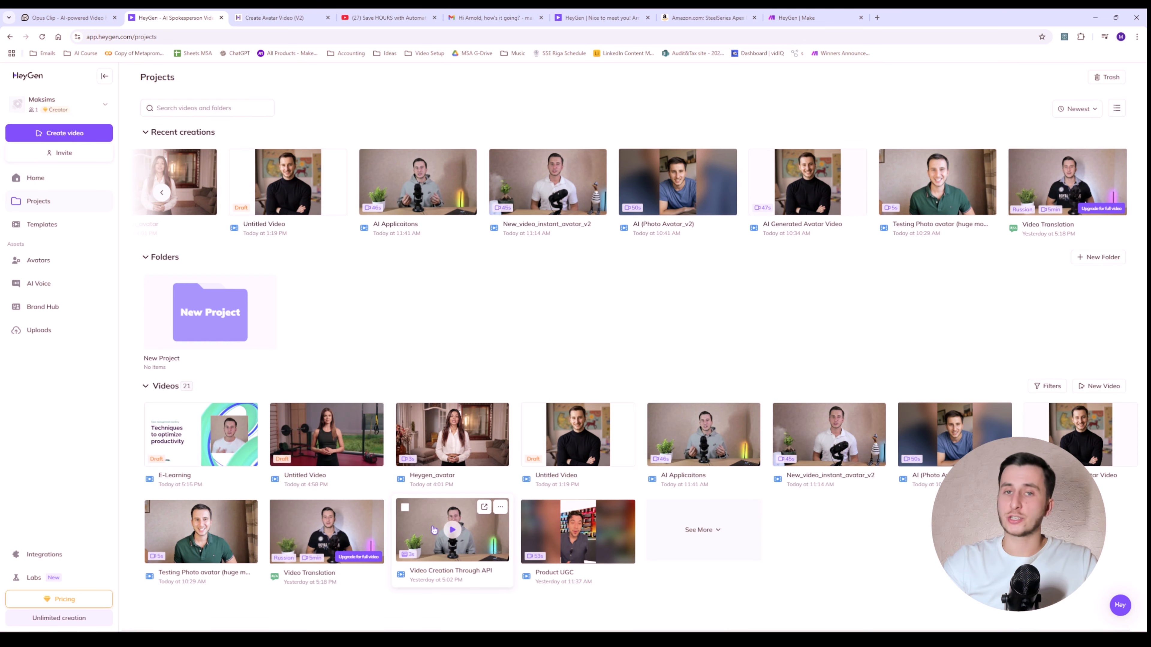
pyautogui.click(456, 531)
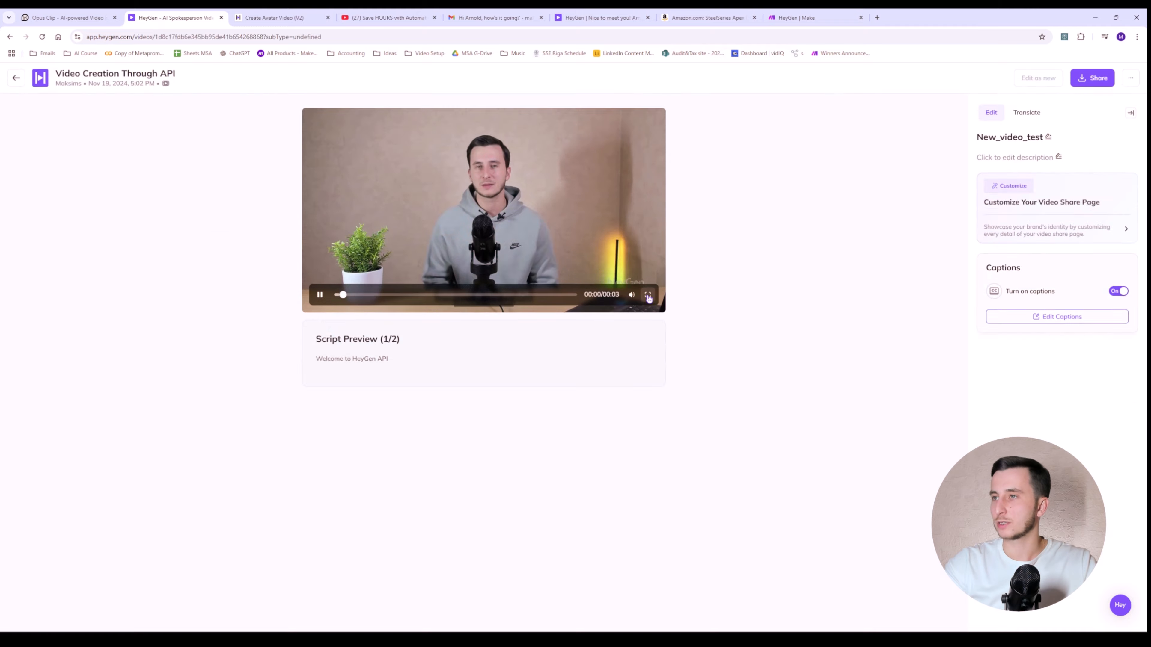
pyautogui.click(647, 296)
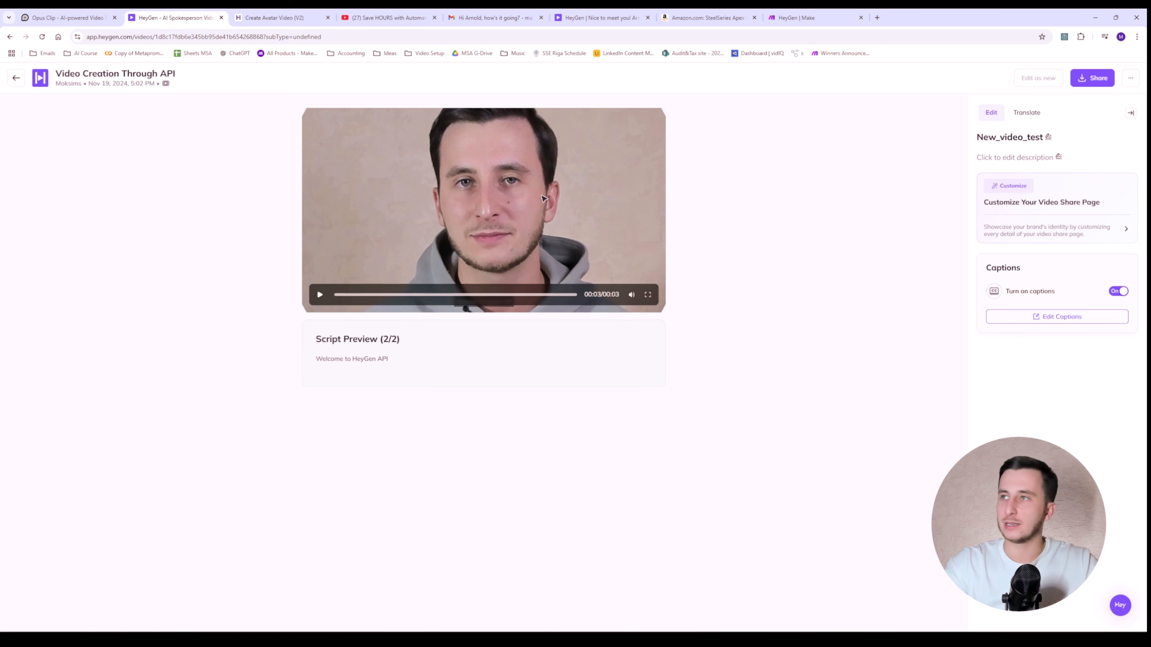
# Back in Make, check the second scene's speed, scale and avatar_style values in the Generate a Video request content
pyautogui.click(790, 17)
pyautogui.click(638, 467)
pyautogui.scroll(-5, 641, 458)
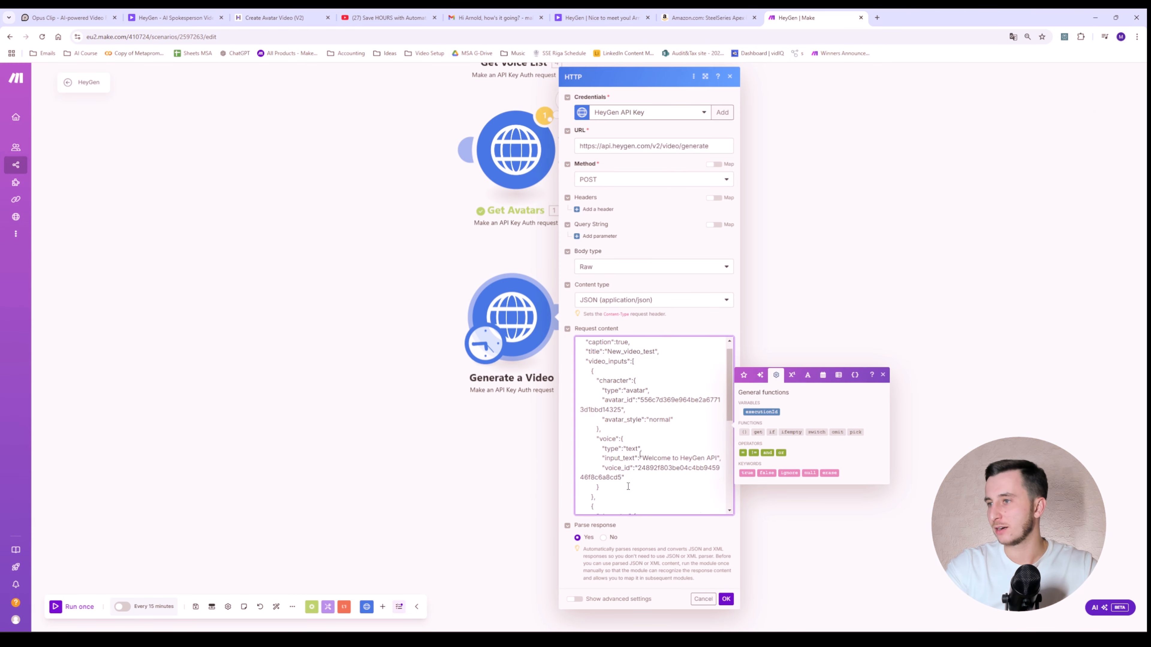
pyautogui.moveTo(629, 431); pyautogui.dragTo(640, 430)
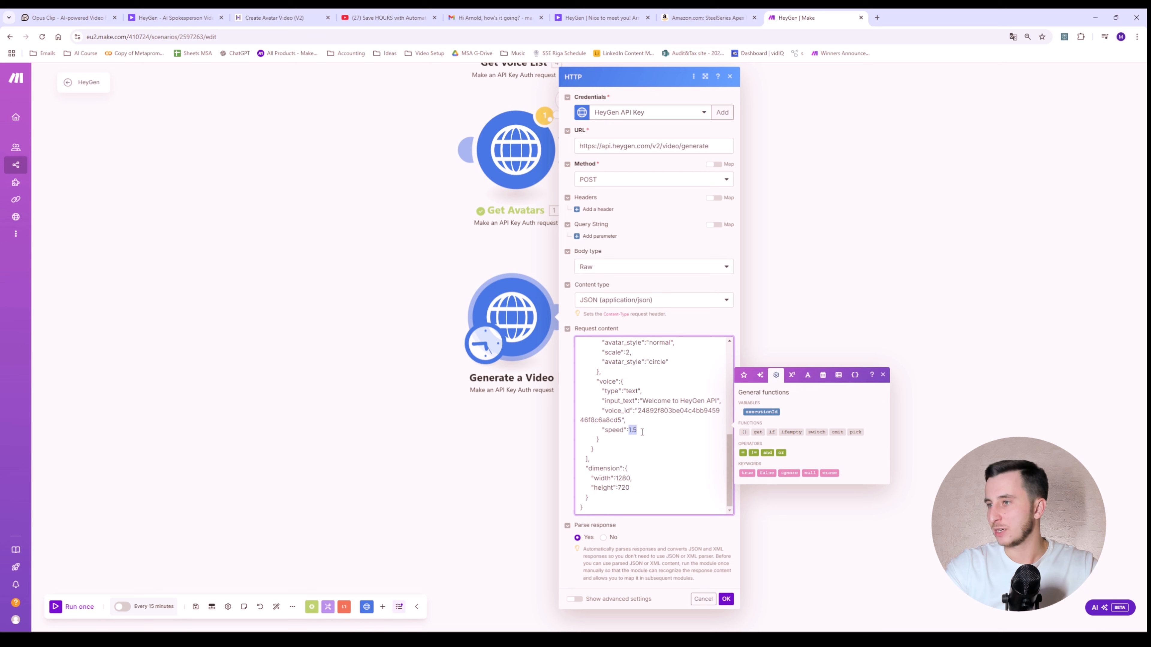
pyautogui.click(652, 428)
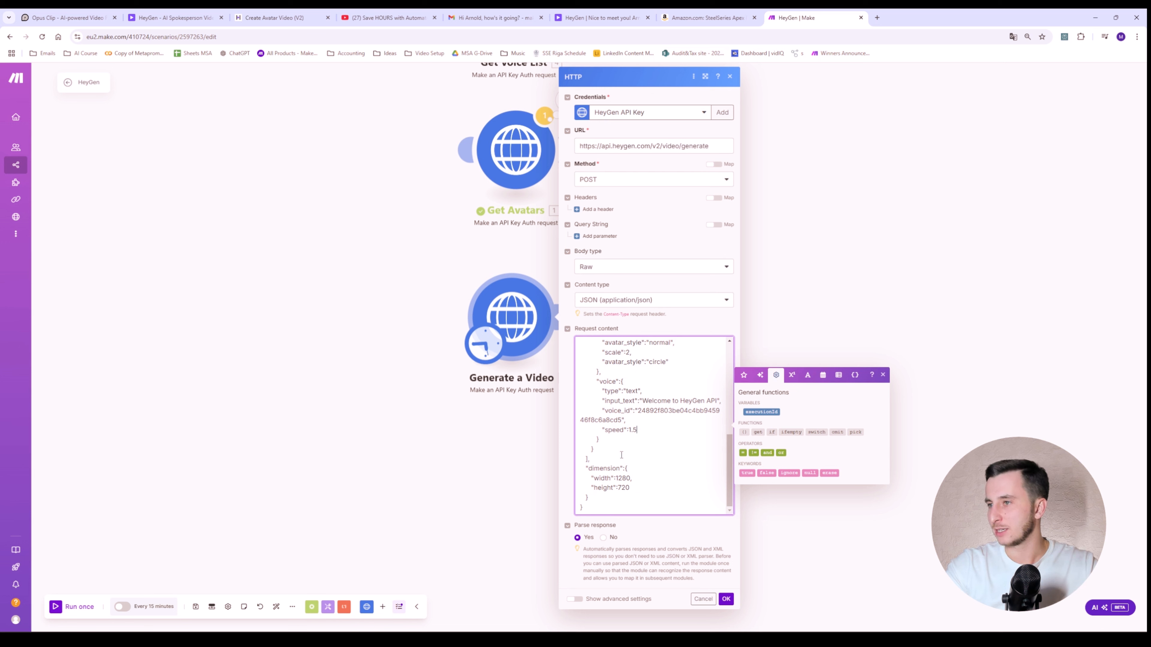
pyautogui.scroll(2, 642, 427)
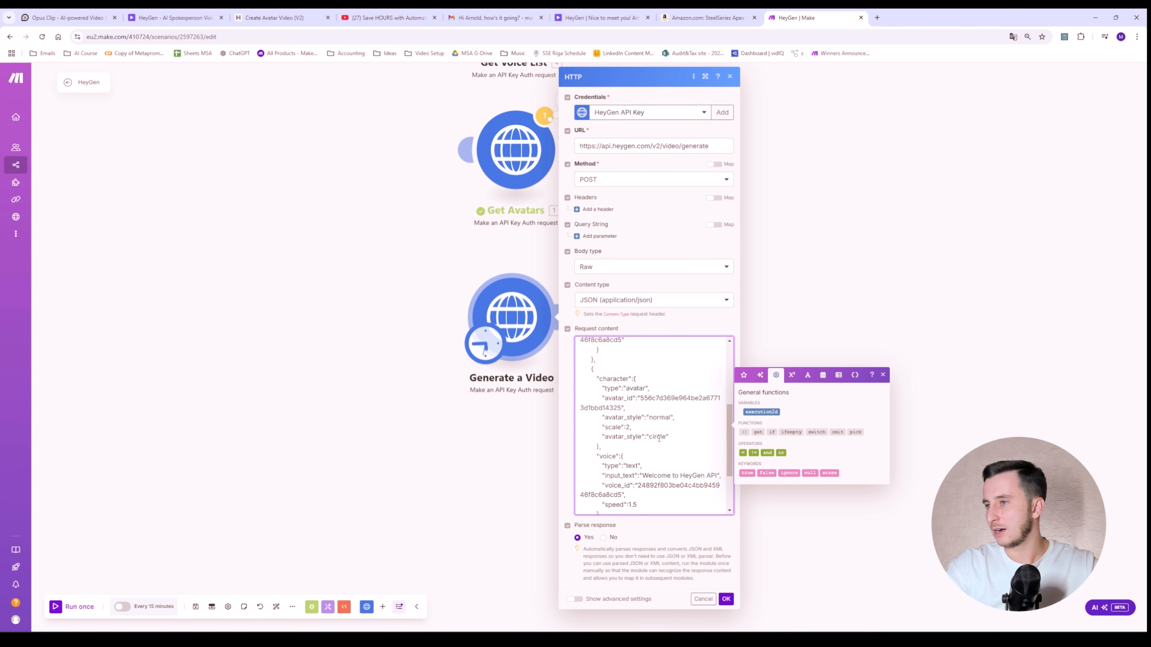
pyautogui.moveTo(631, 428); pyautogui.dragTo(661, 437)
# Revisit the API reference and the generated HeyGen video, then return to Make and cancel the Generate a Video settings
pyautogui.click(281, 17)
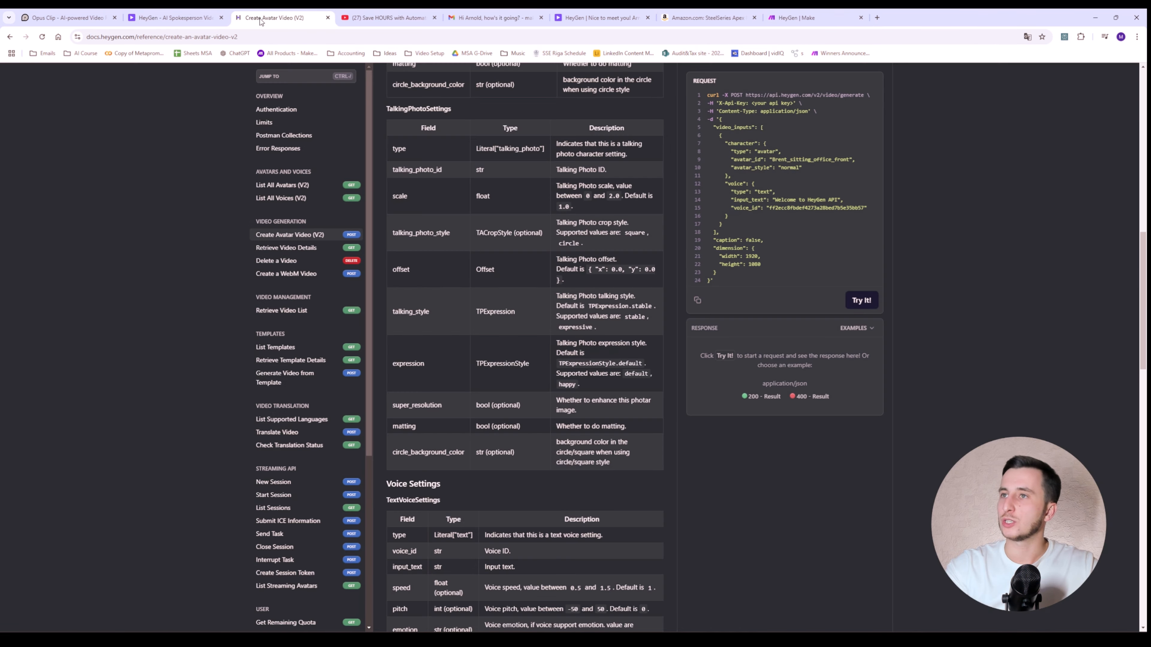
pyautogui.click(175, 17)
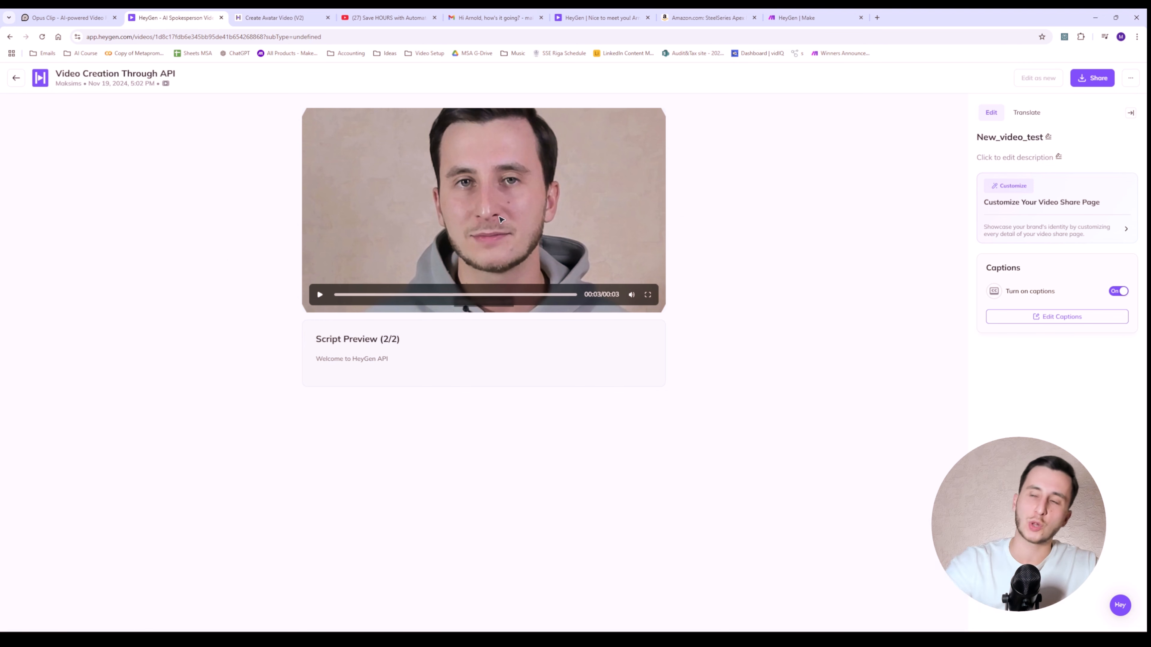
pyautogui.click(795, 17)
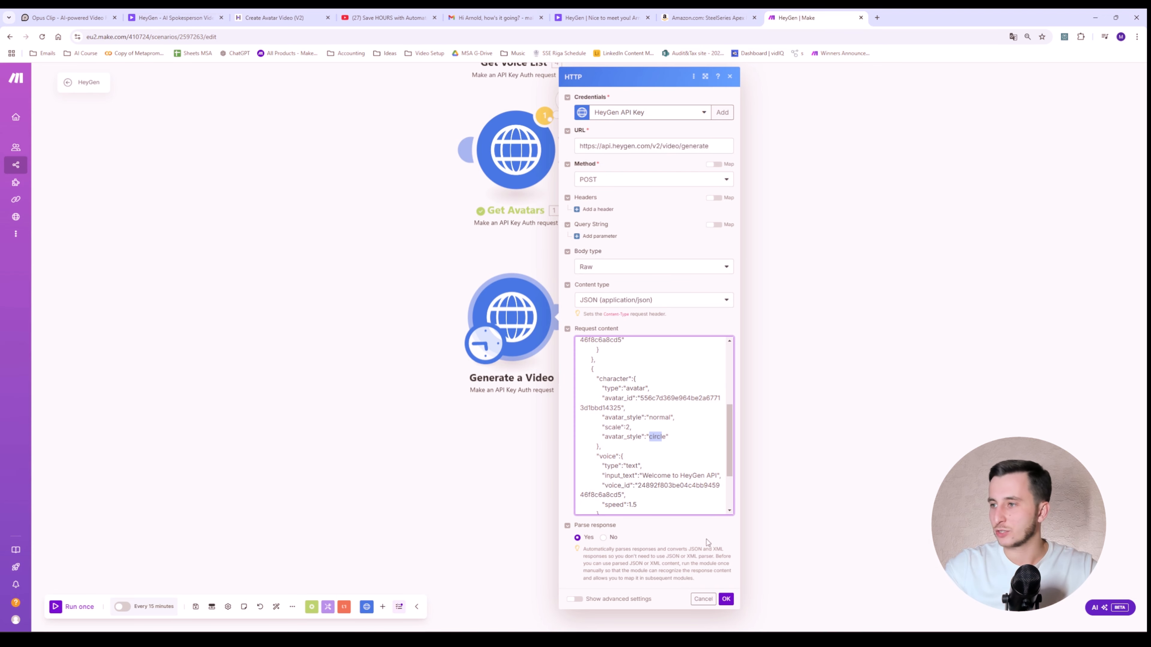
pyautogui.click(703, 598)
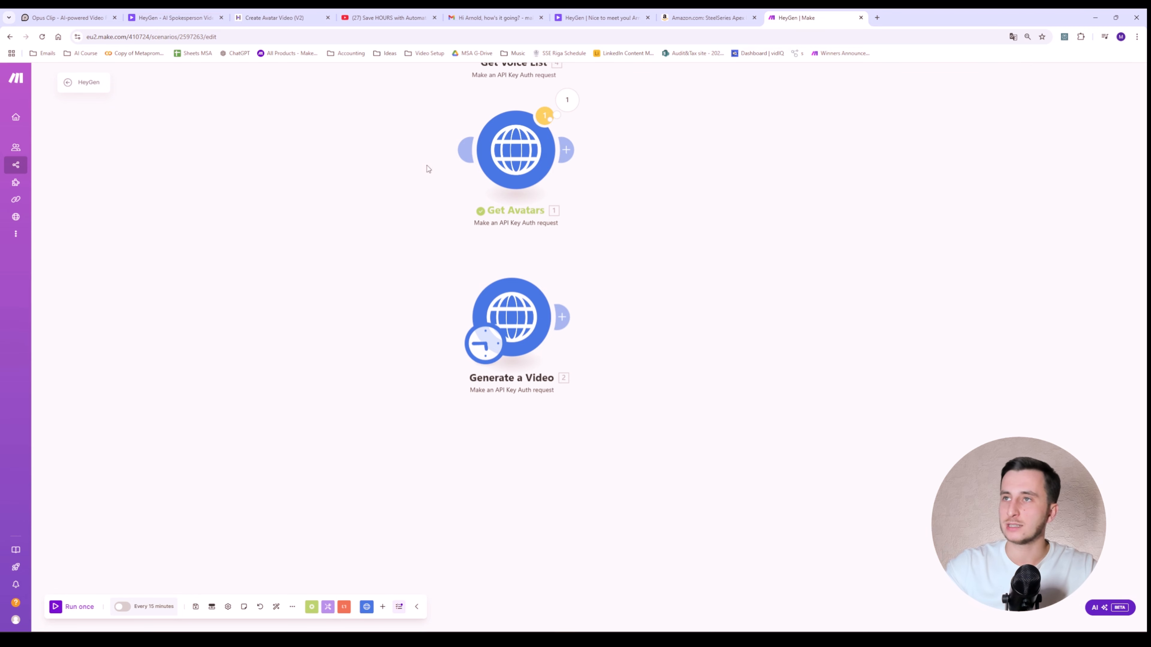
# Switch from Make back to the Video Creation Through API page in HeyGen
pyautogui.click(175, 18)
pyautogui.click(75, 12)
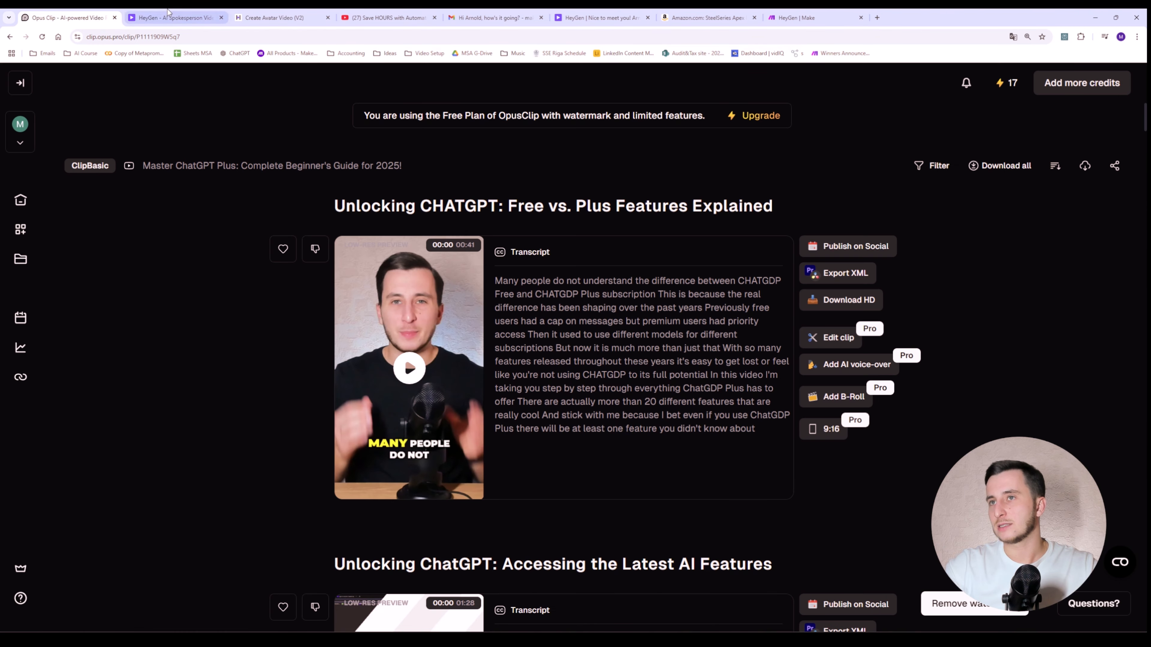
pyautogui.click(174, 17)
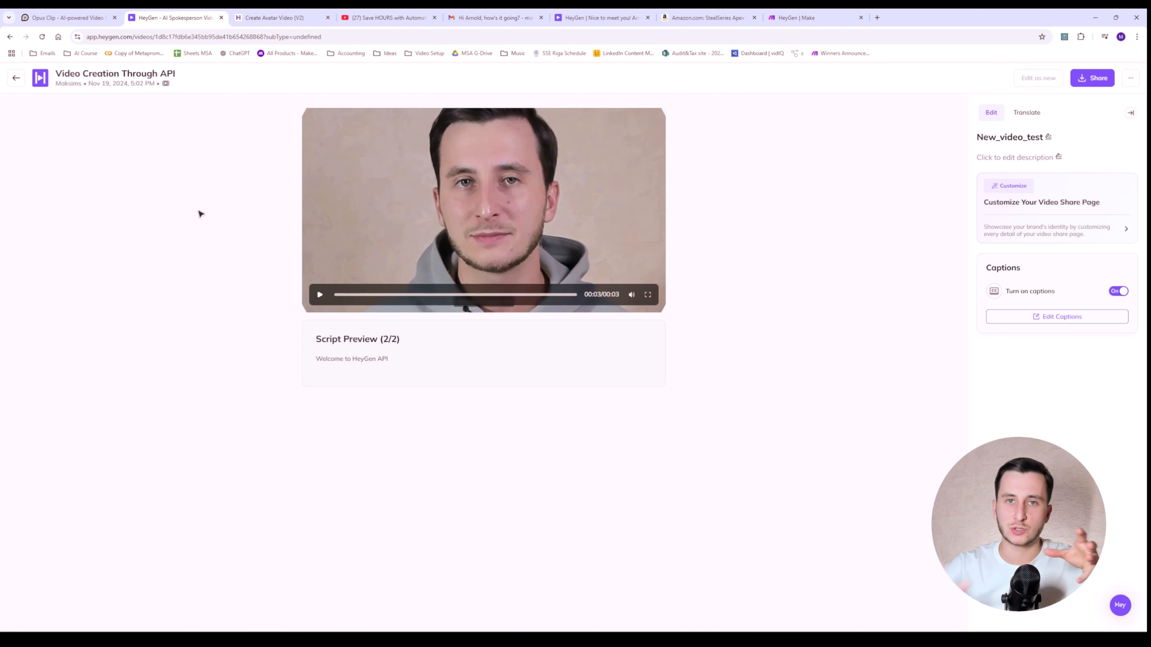